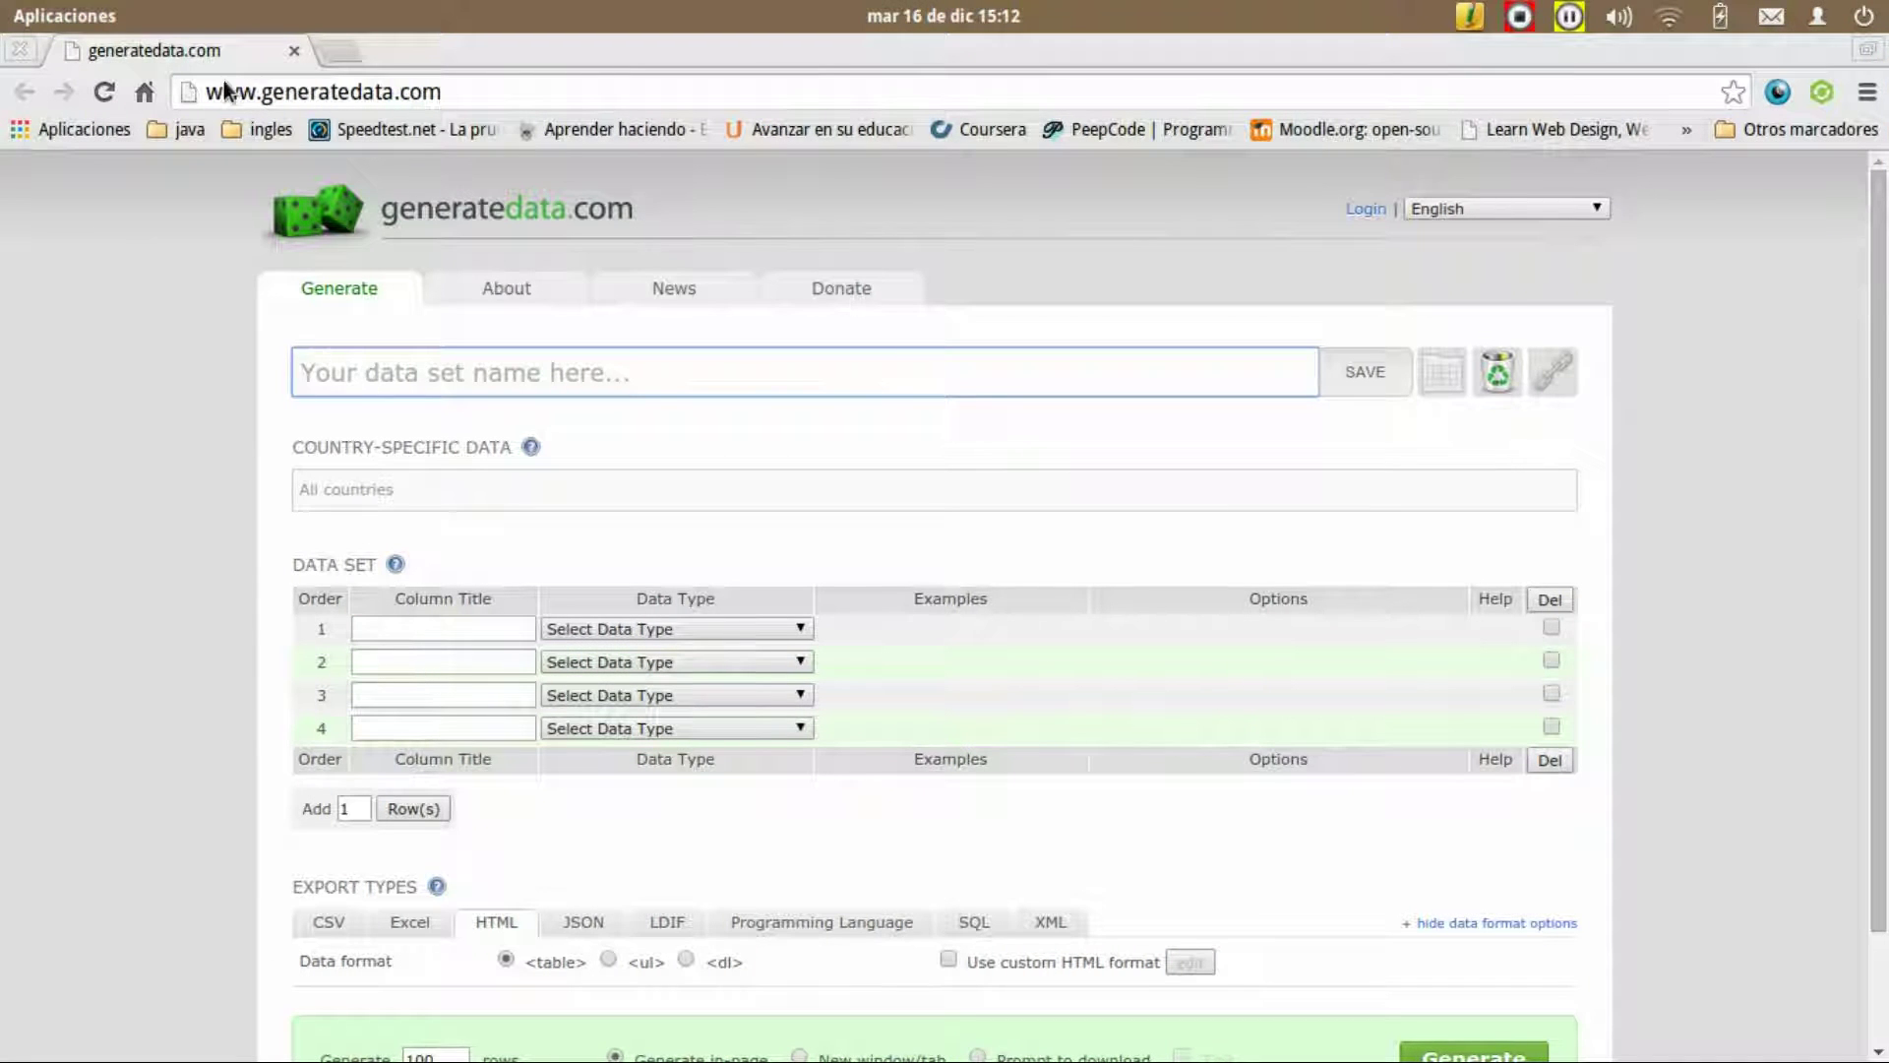
Step: Preview the Programming Language export options and their language list, keeping JavaScript
double_click(274, 94)
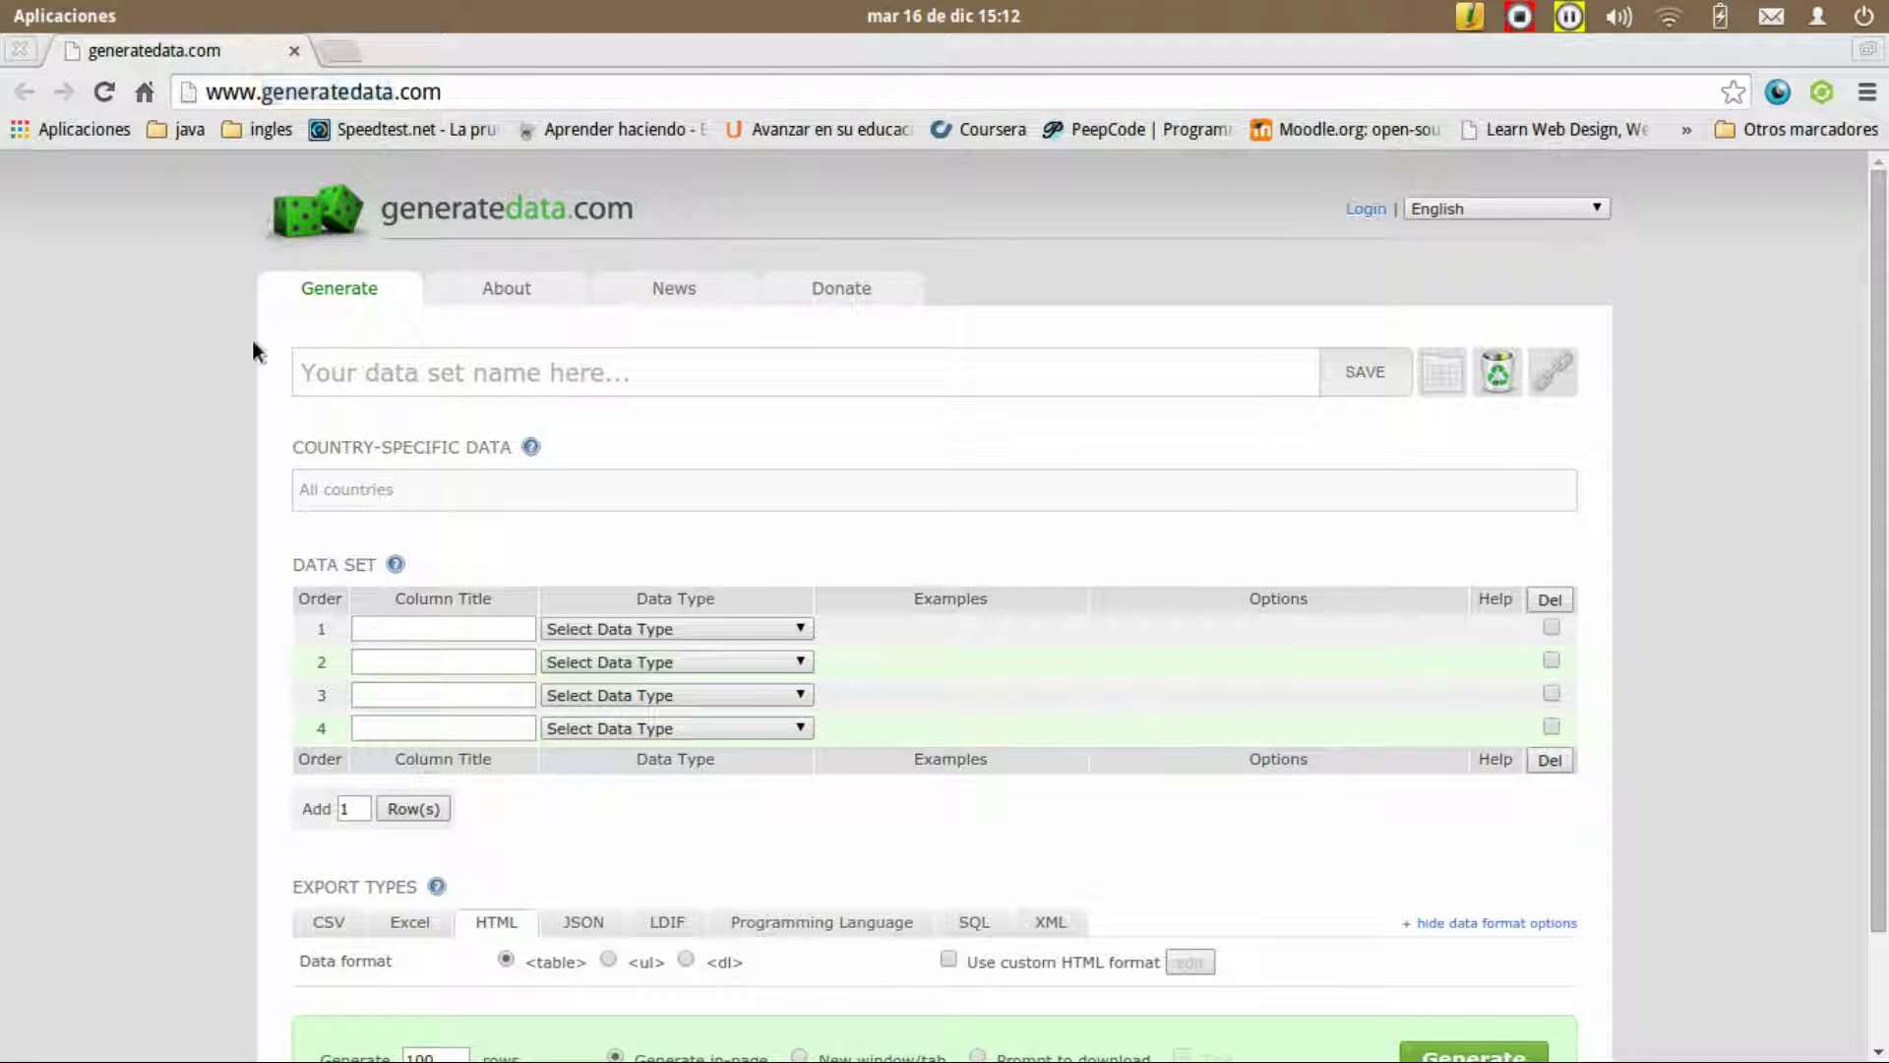
click(352, 362)
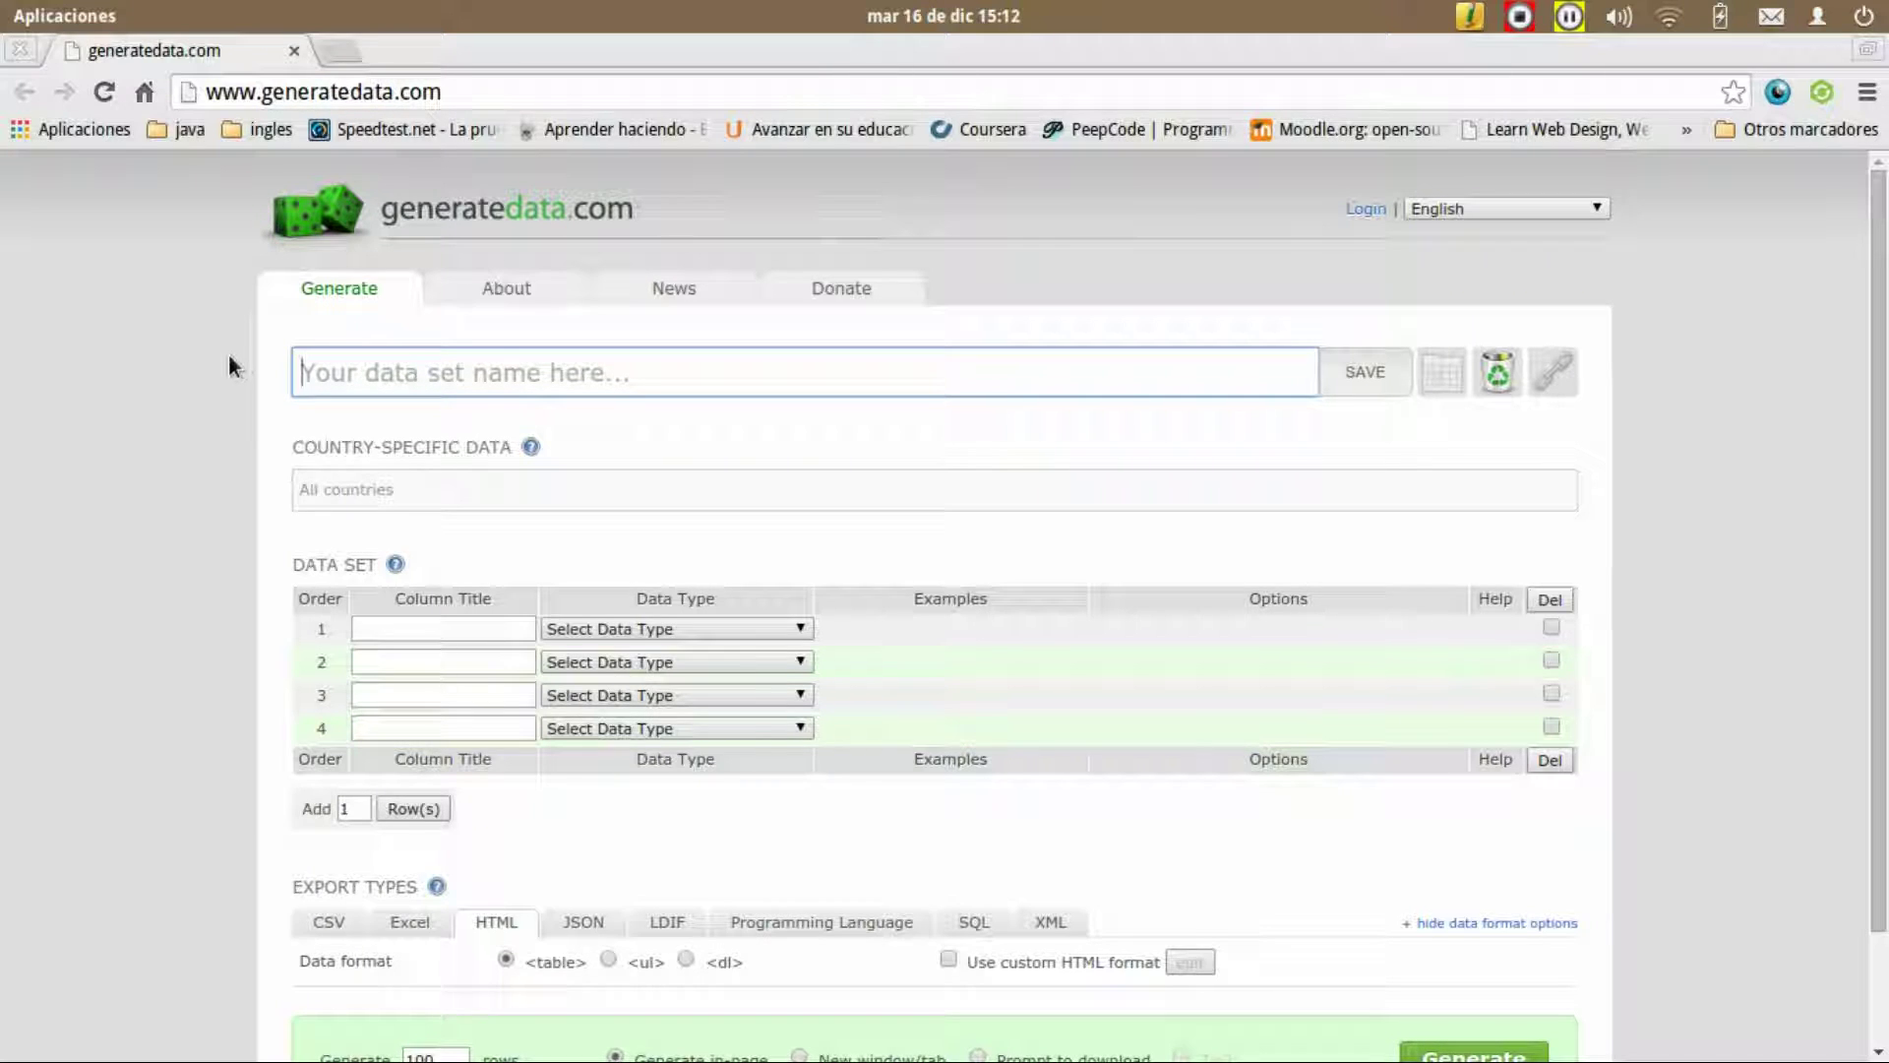
scroll(229, 361, down, 3)
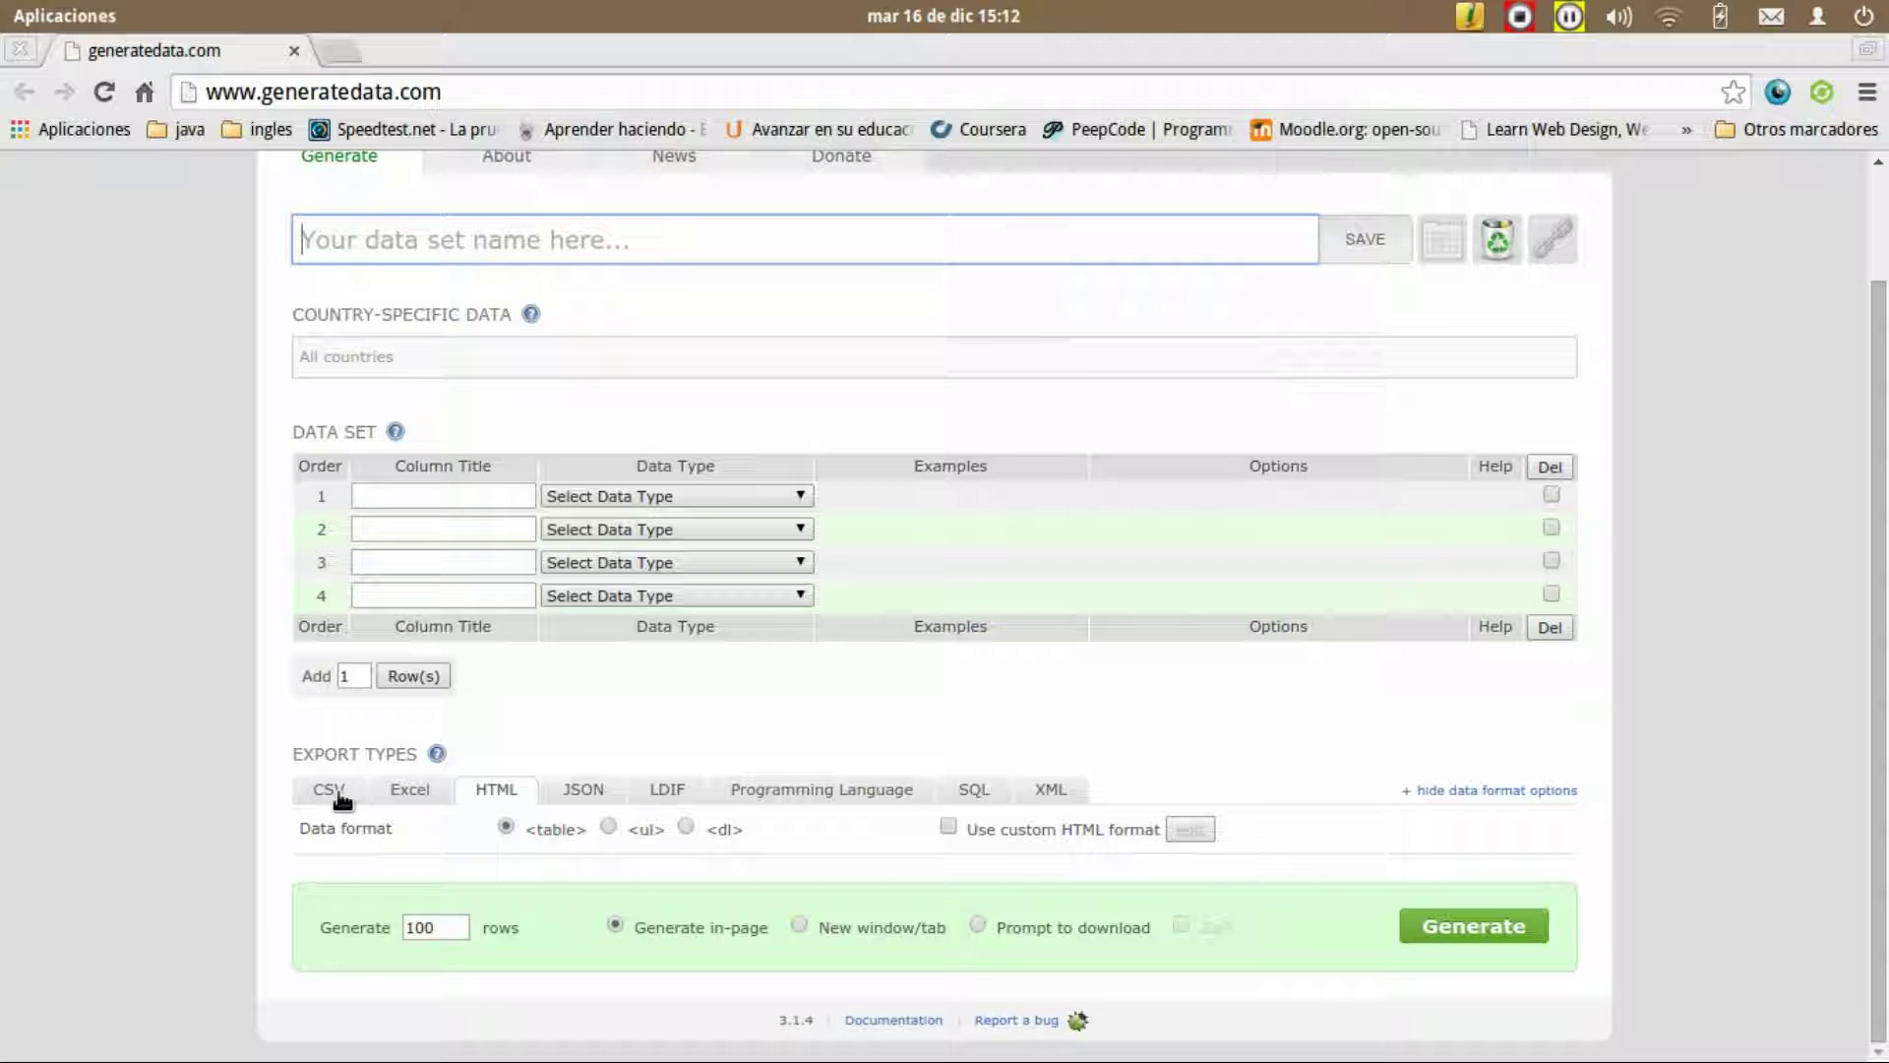
click(801, 791)
click(421, 838)
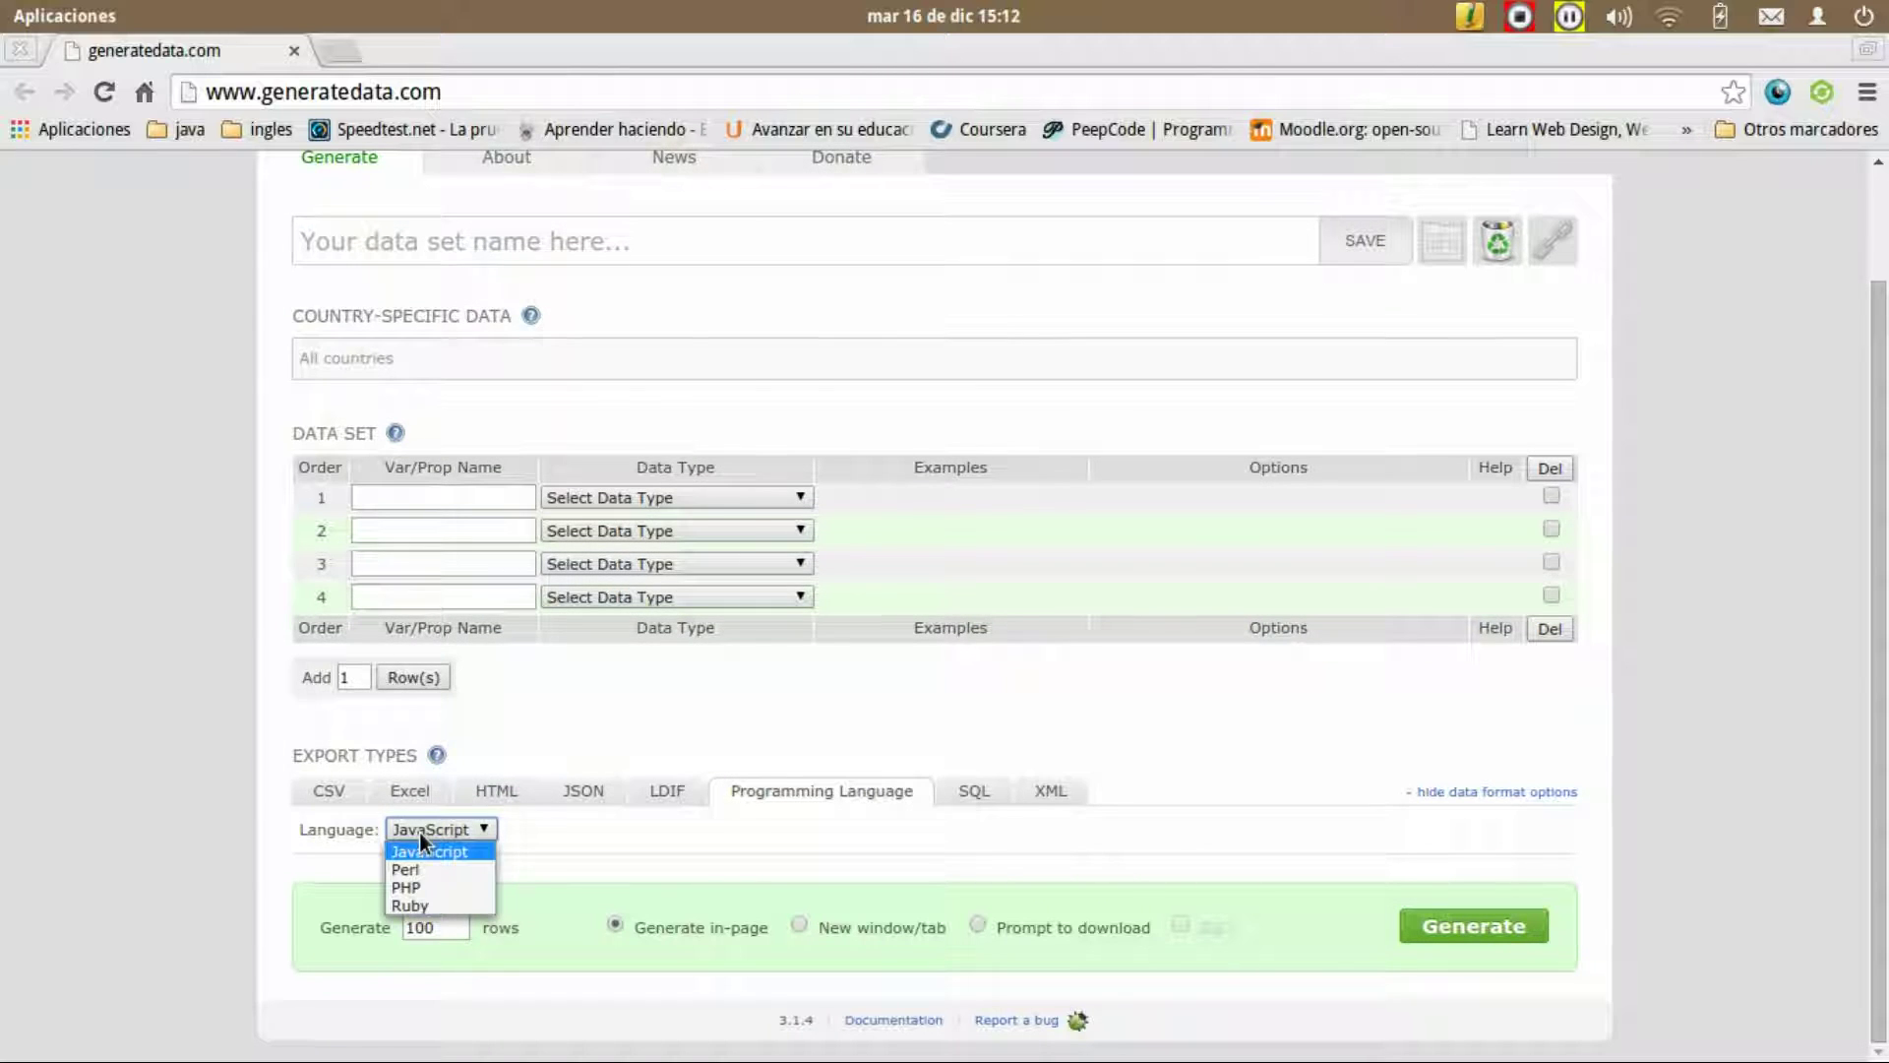
click(420, 832)
Step: Check the SQL database types, then make XML the export format (root node records, record node record)
click(974, 791)
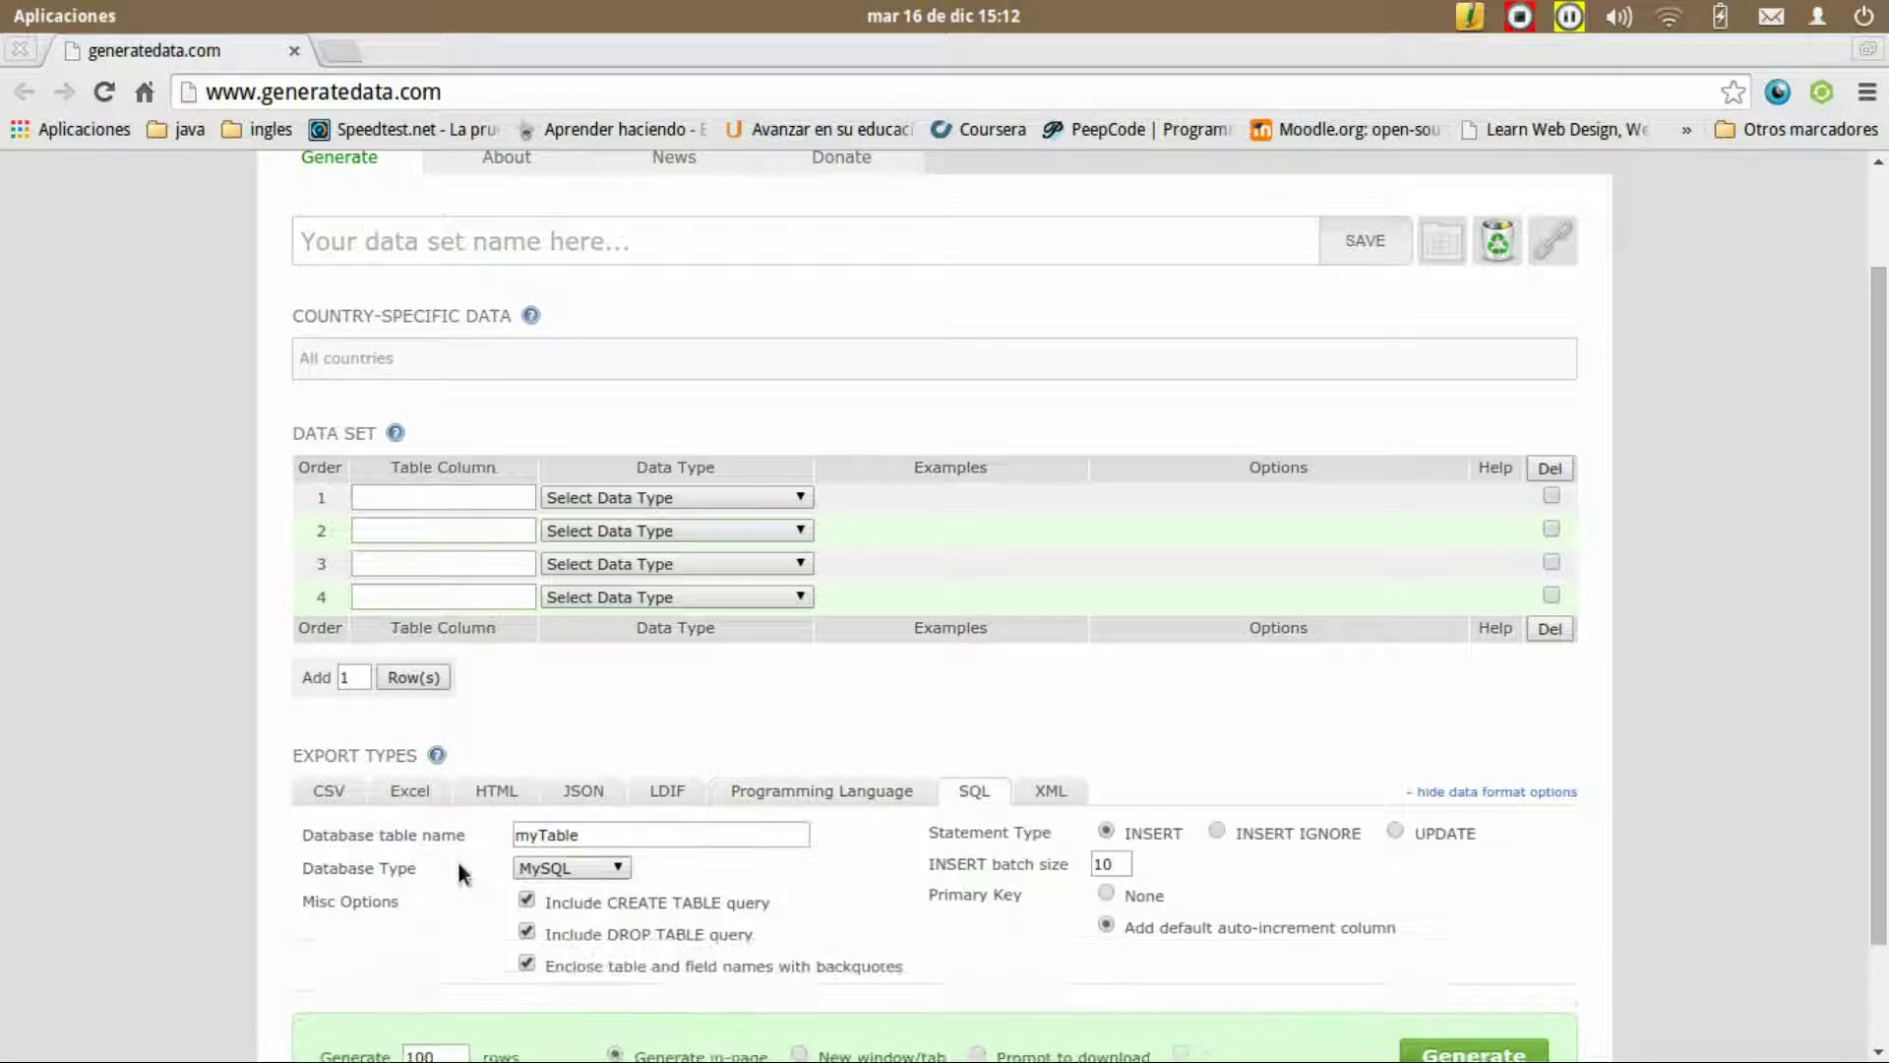
click(583, 866)
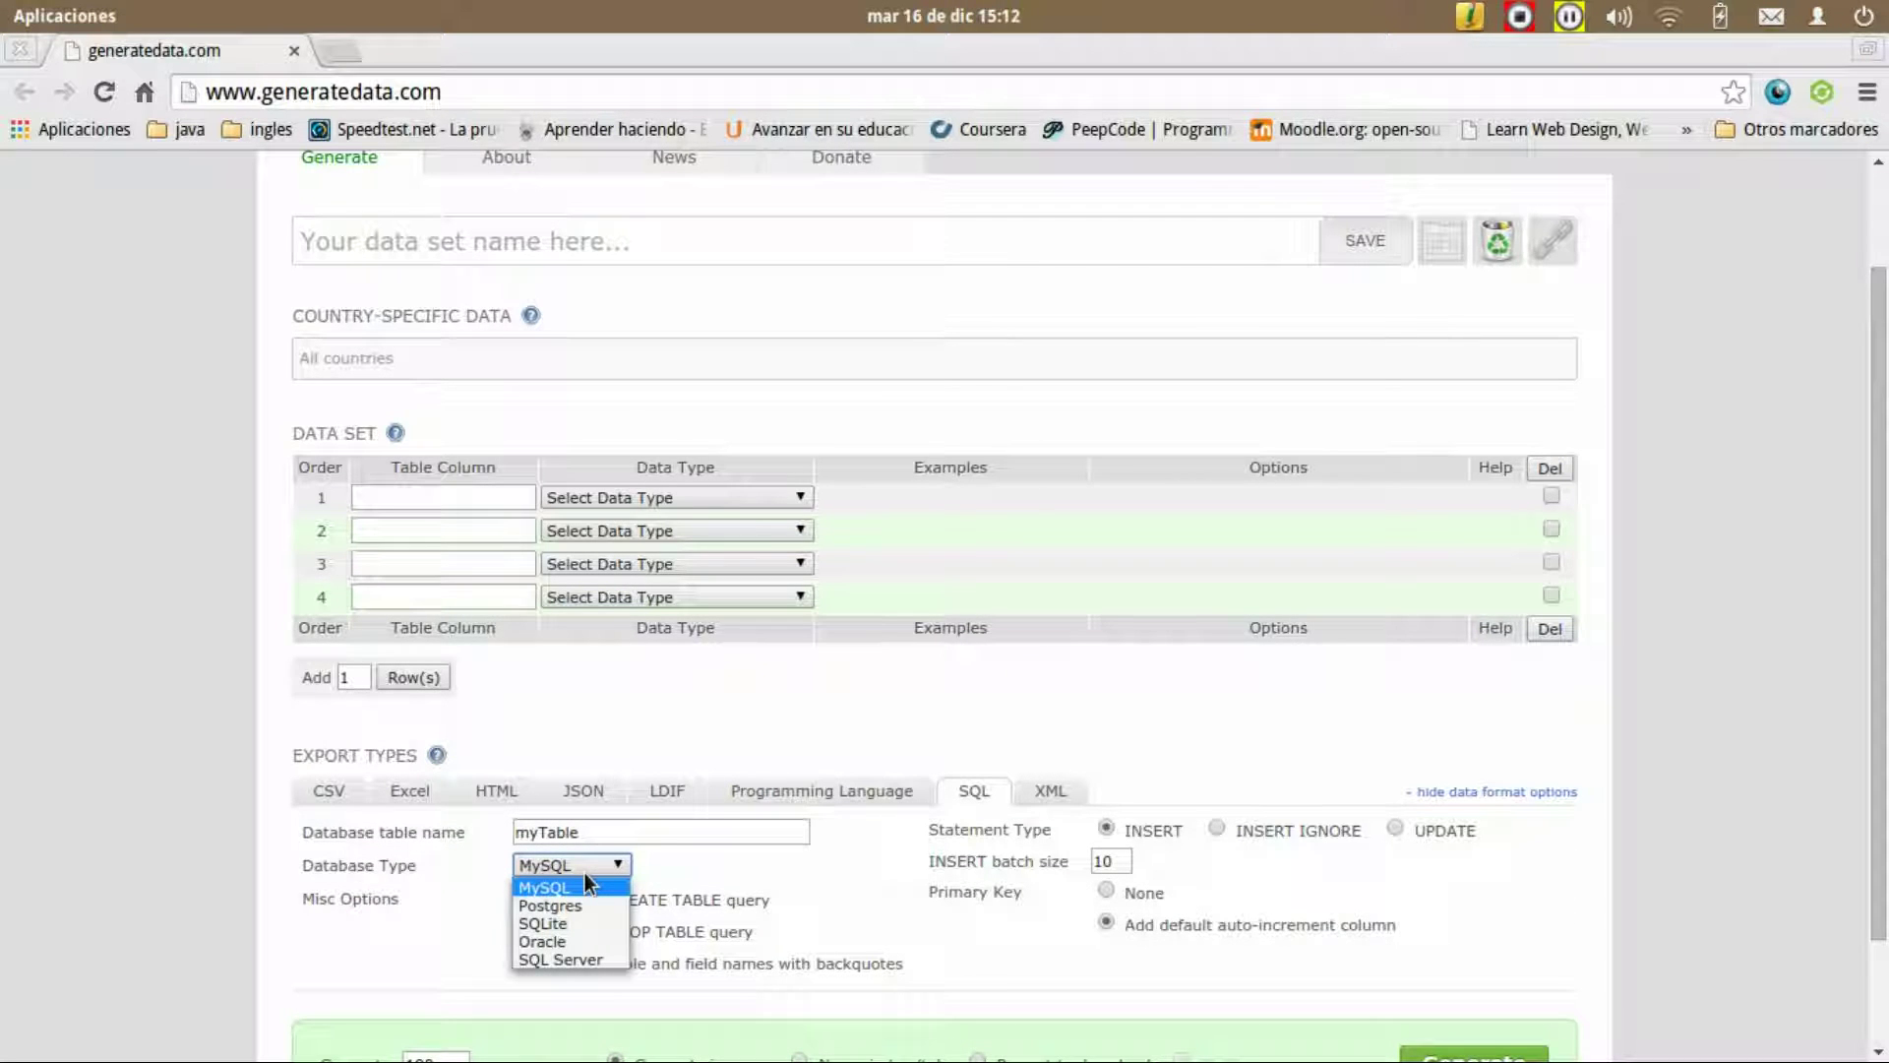
click(1067, 787)
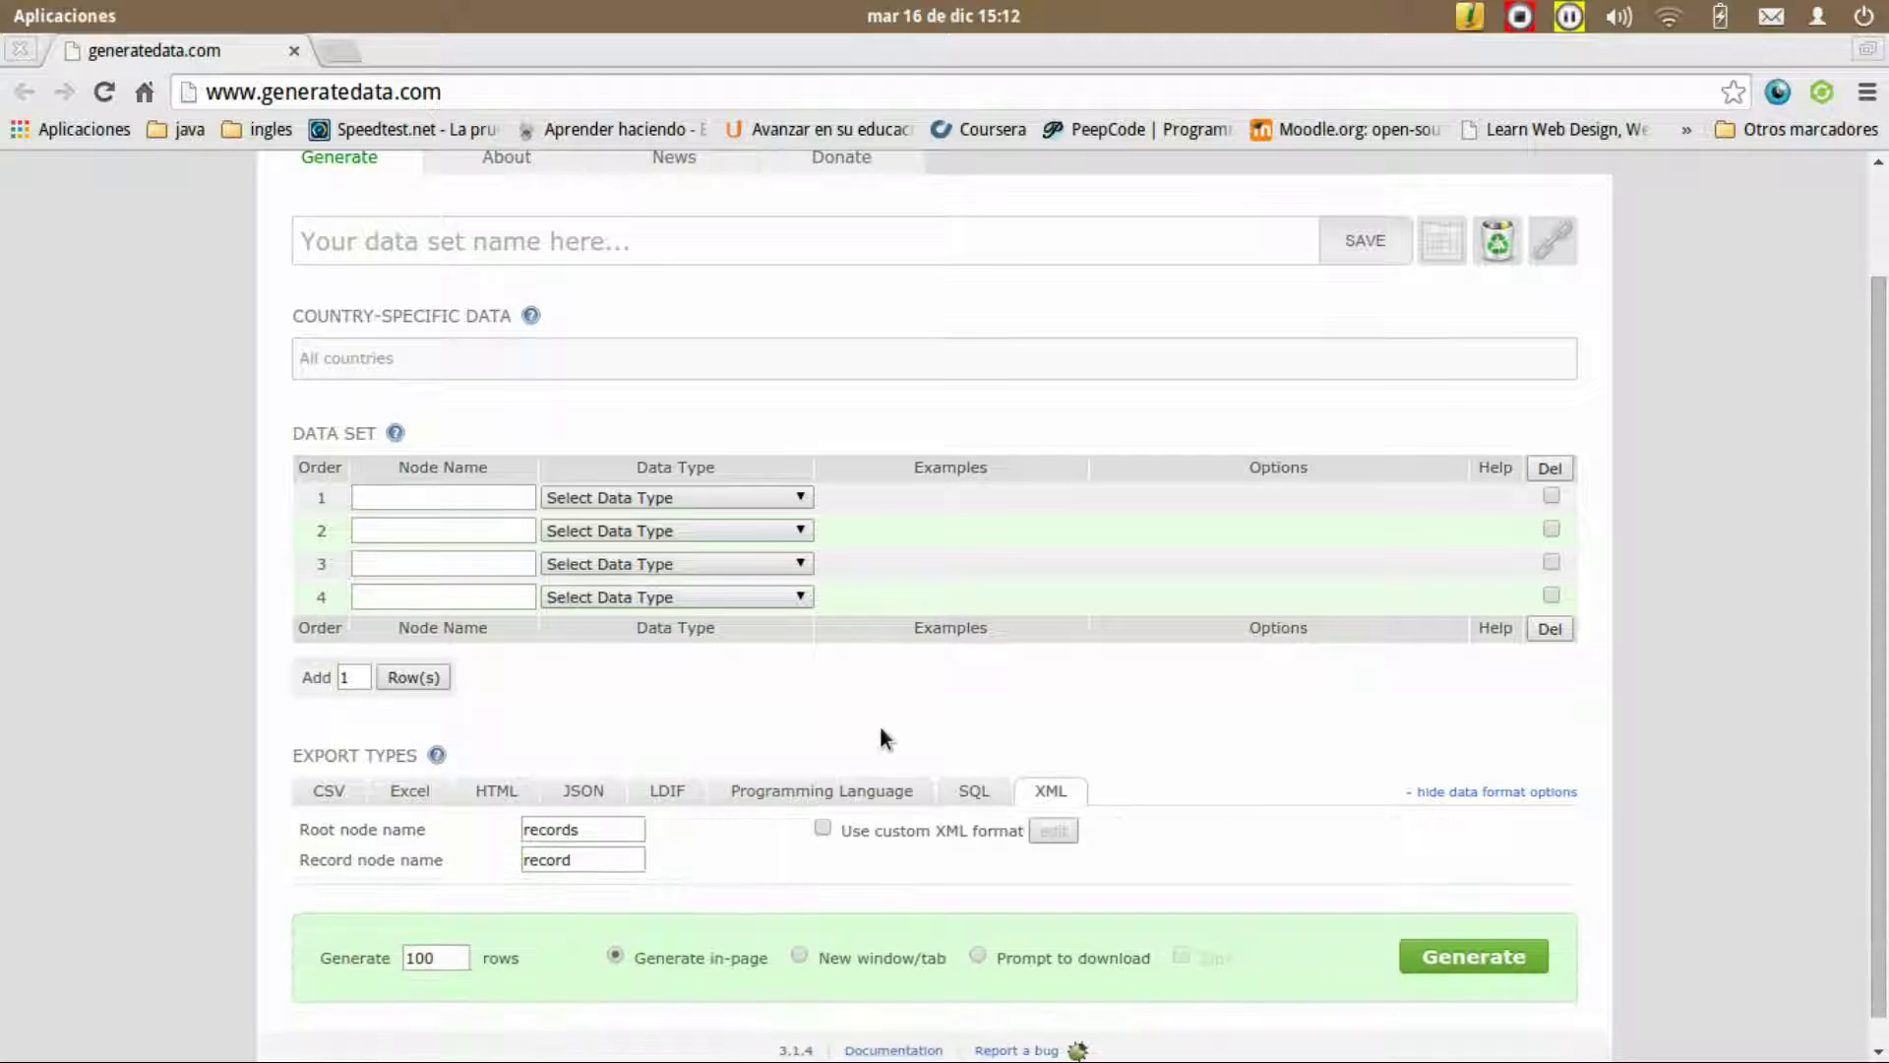
scroll(885, 706, up, 3)
Step: Name the data set 'TutorialesHackro' and scroll the Country-specific Data list toward United States
click(357, 394)
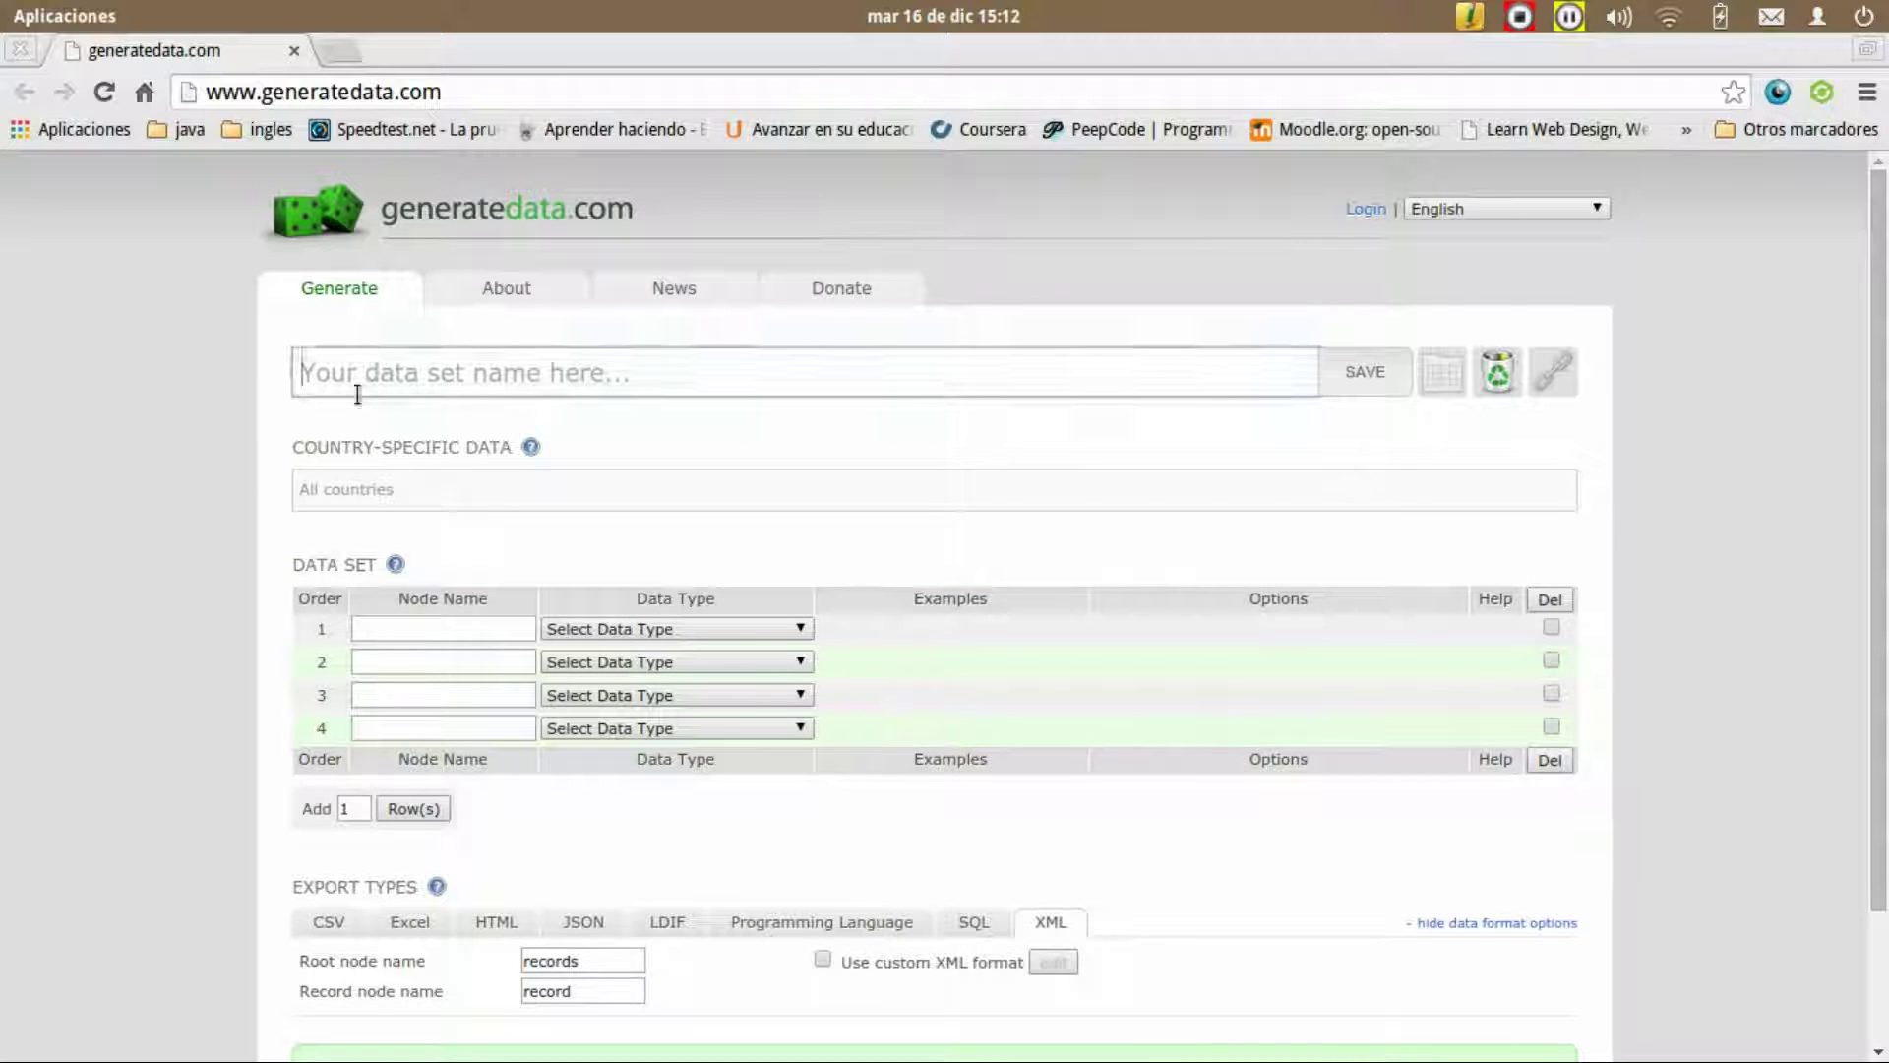
click(363, 387)
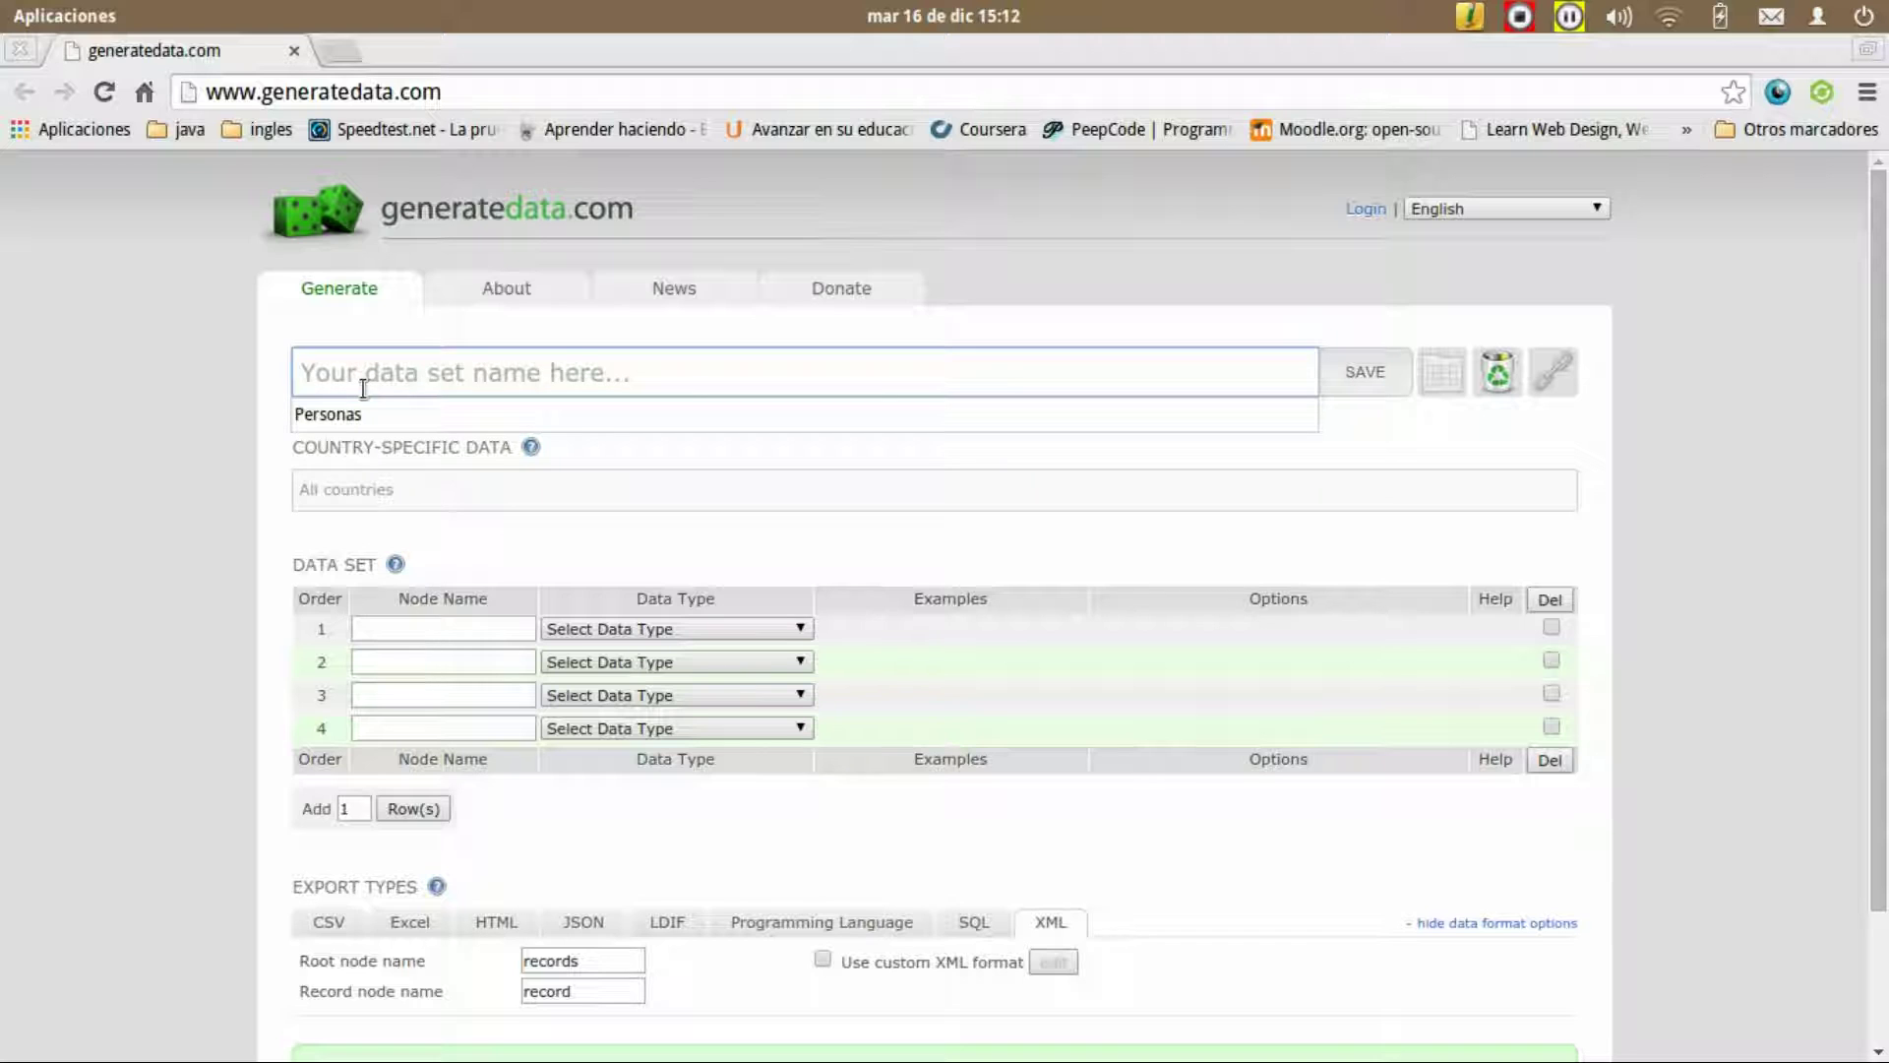
text(Tutoriales)
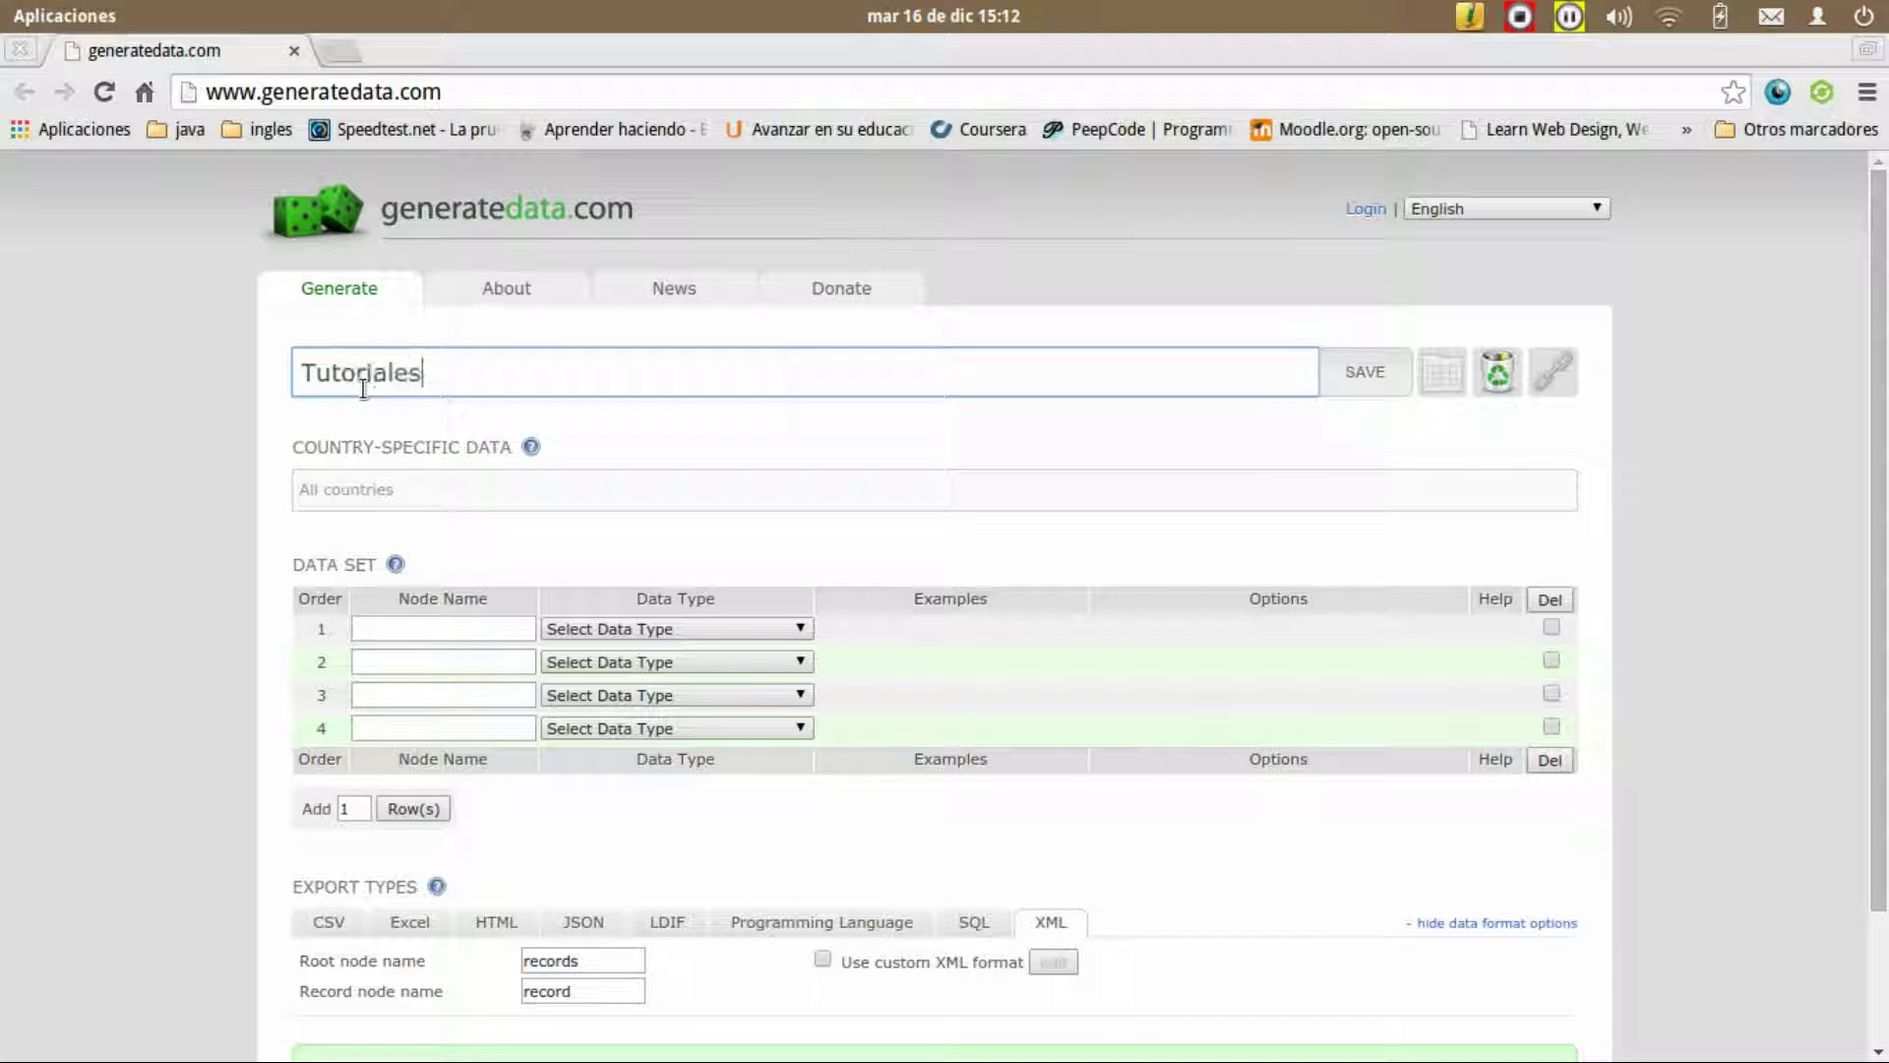
text(Hackro)
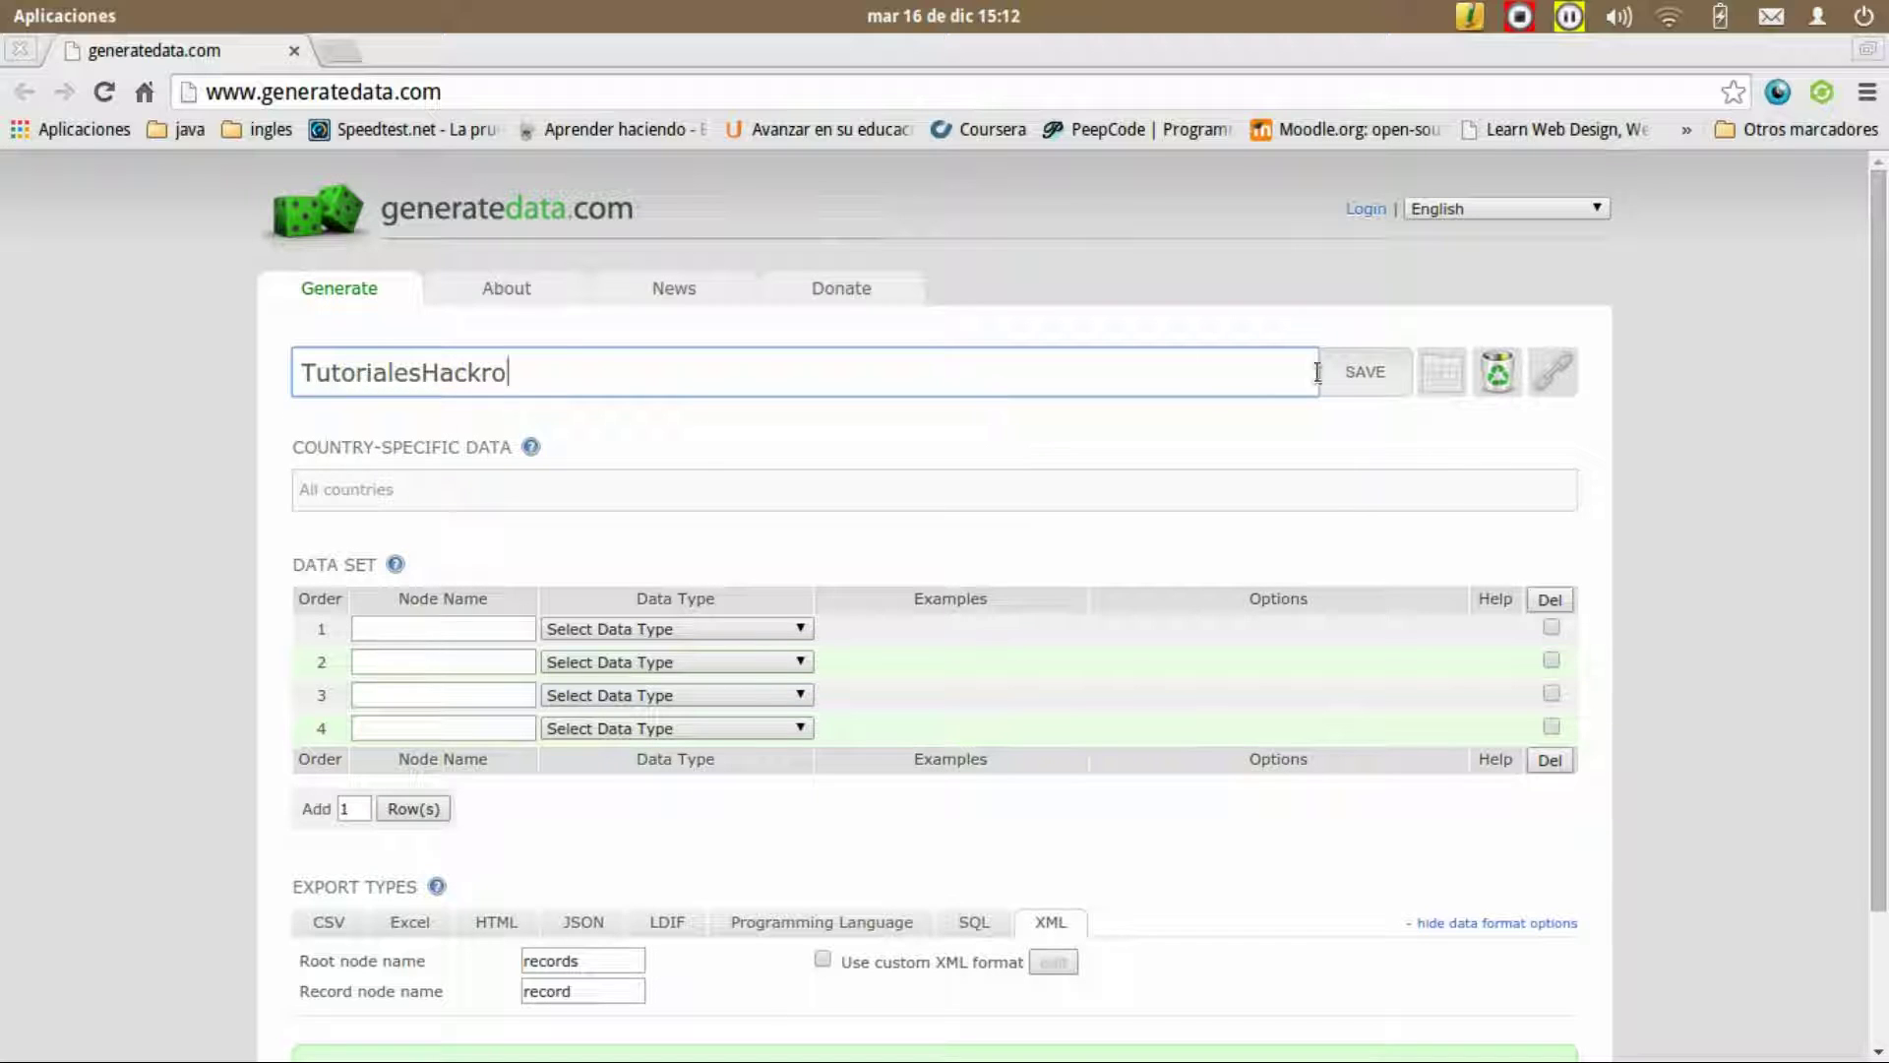
click(698, 500)
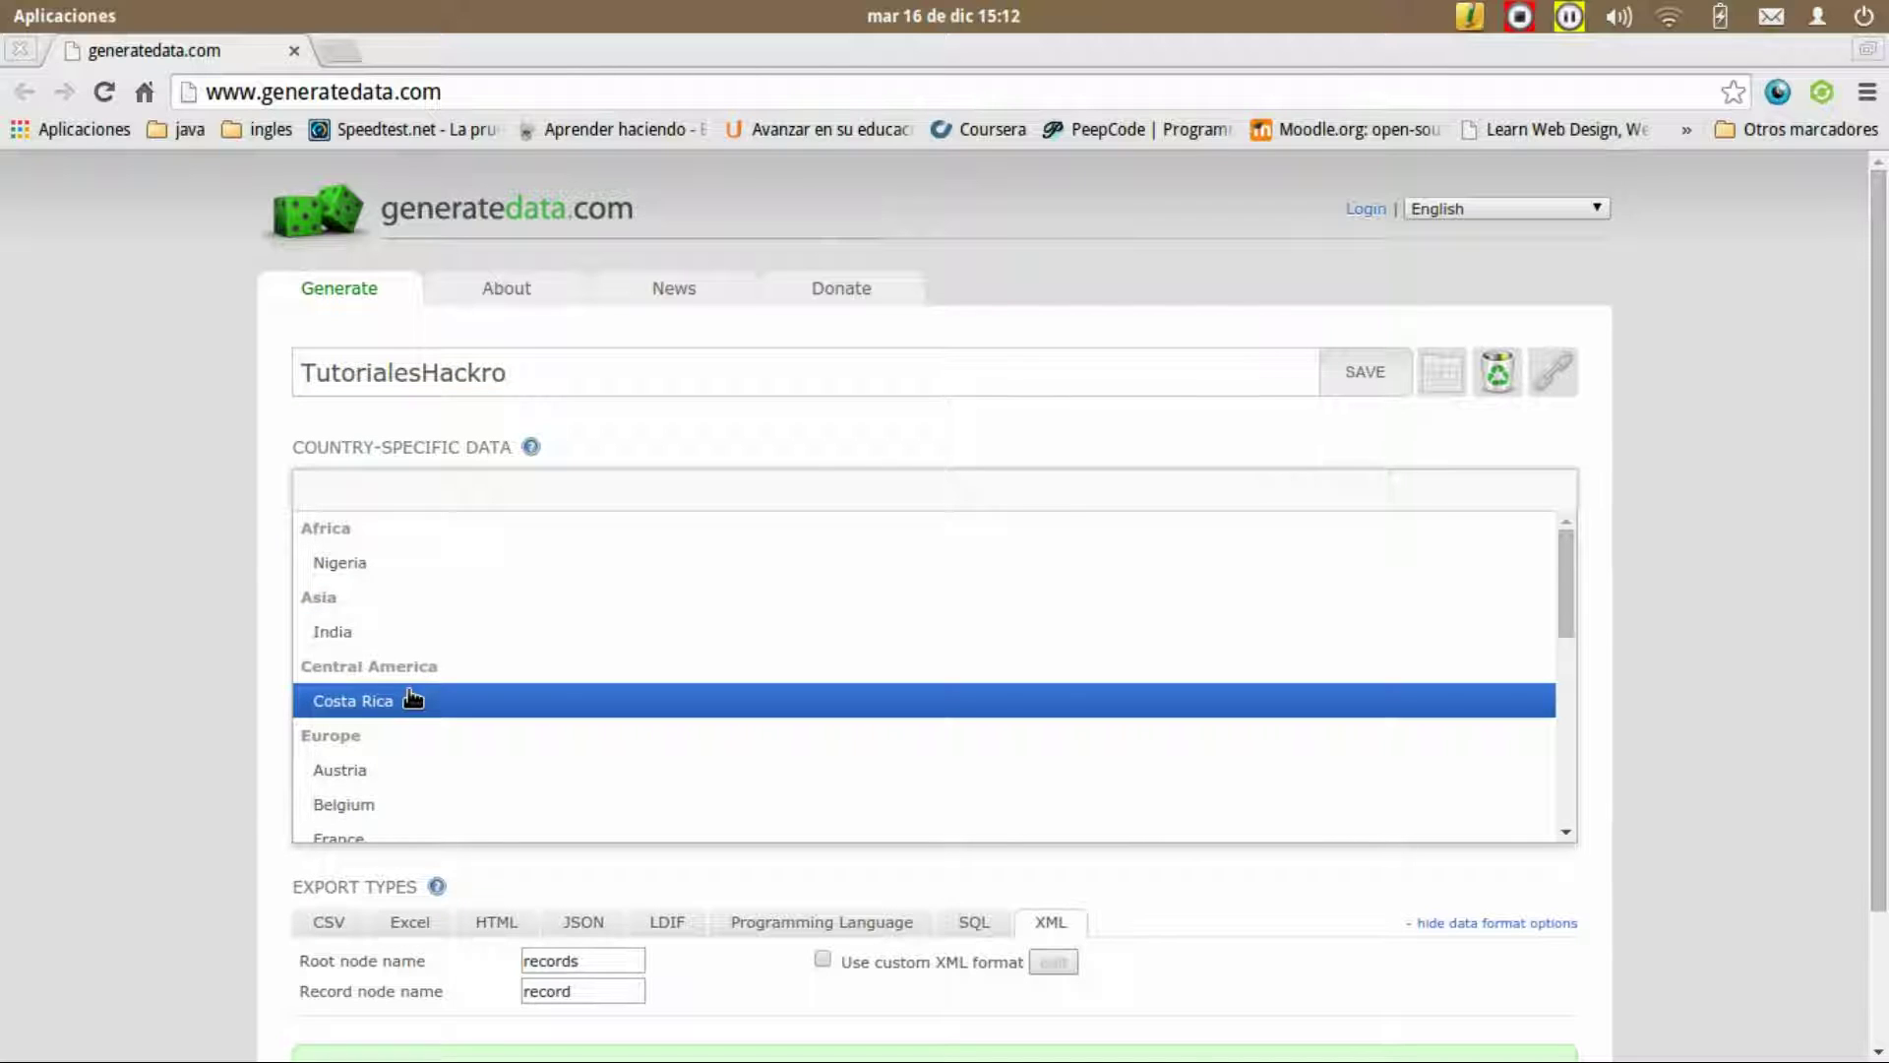
scroll(410, 692, down, 2)
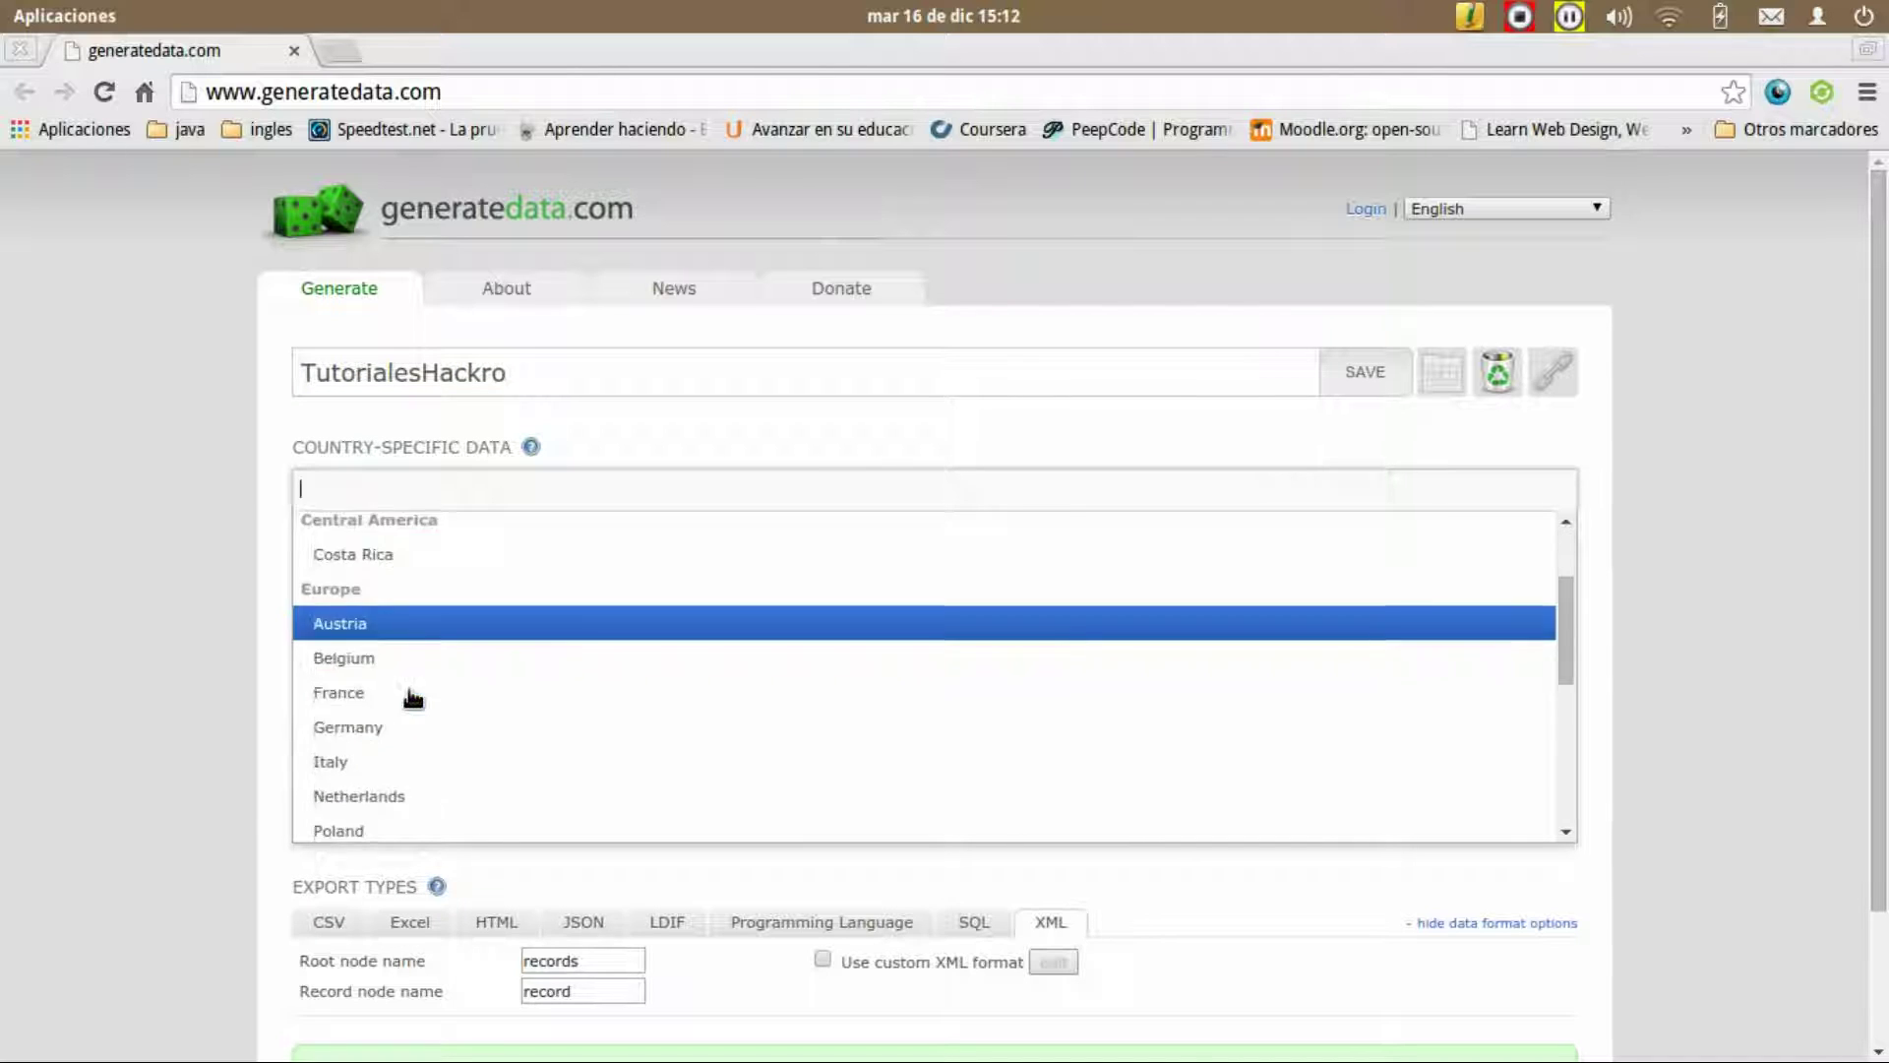
scroll(409, 691, down, 3)
scroll(409, 689, down, 3)
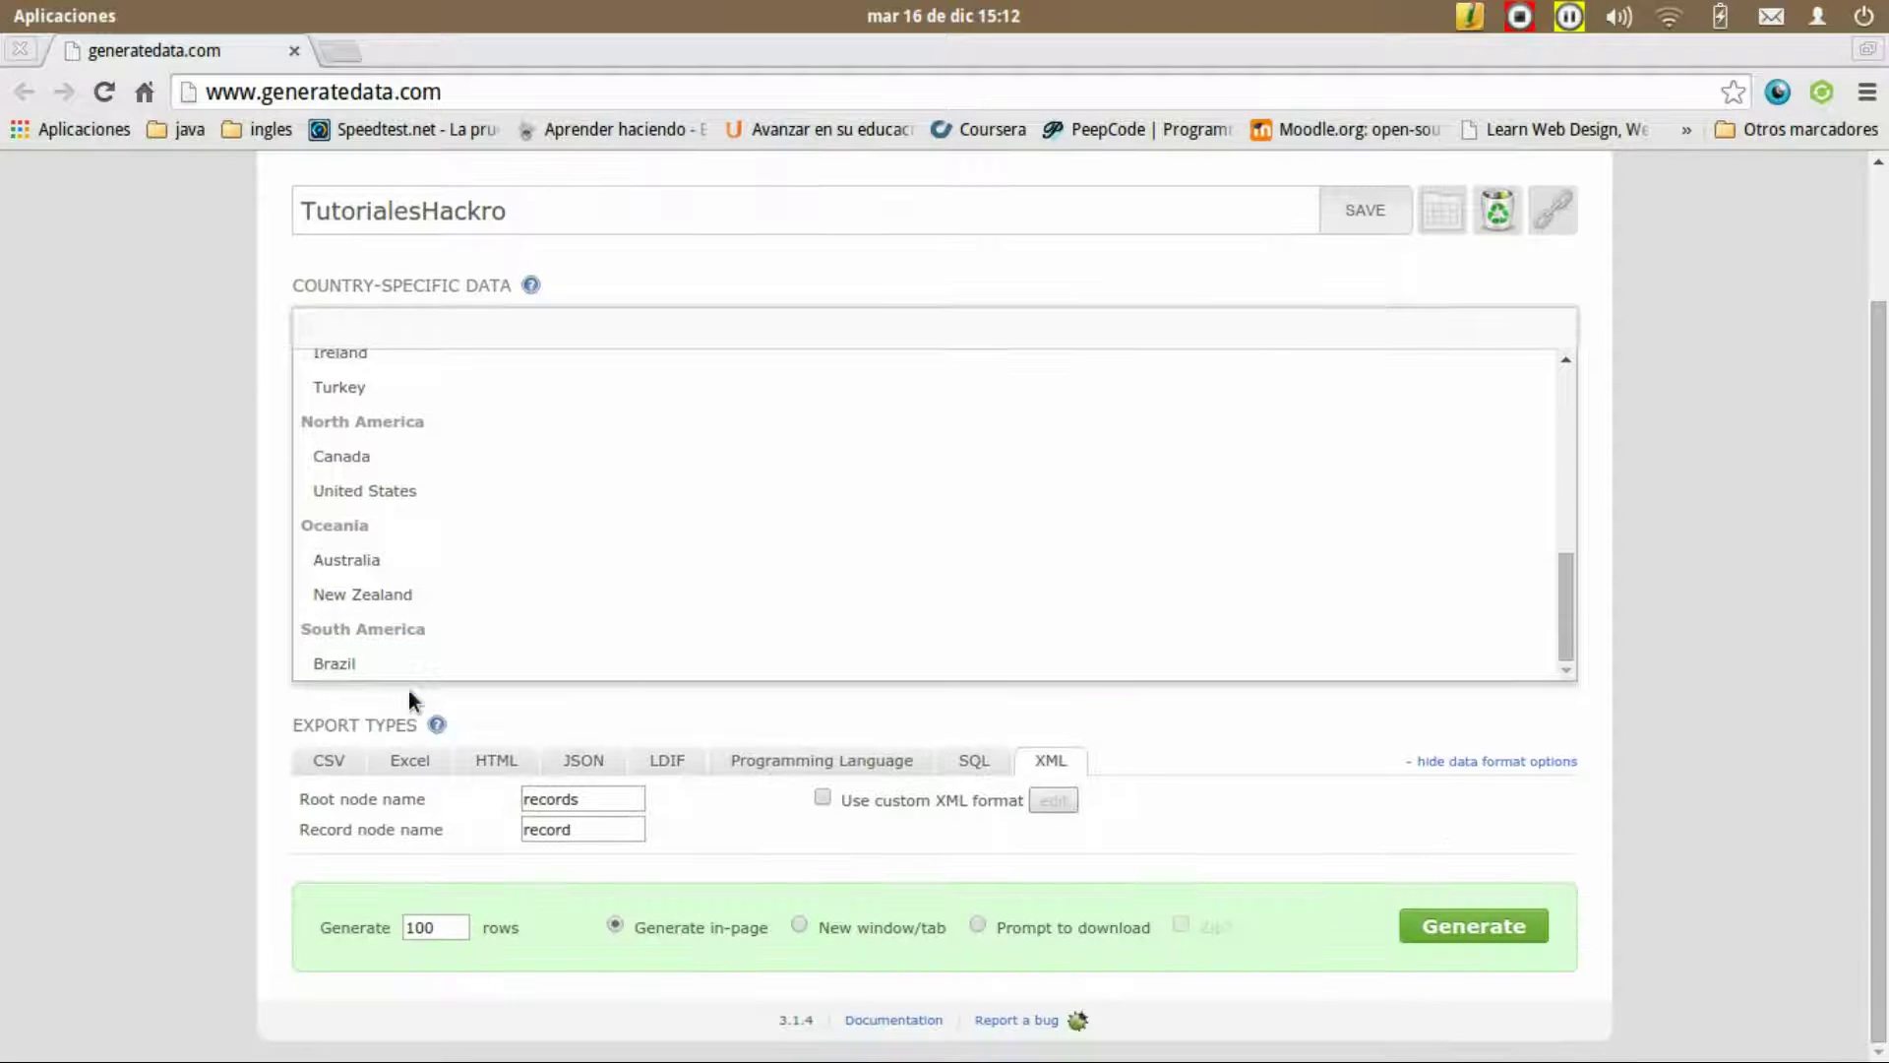
Step: Restrict country-specific data to United States and add three more rows to the table
click(487, 491)
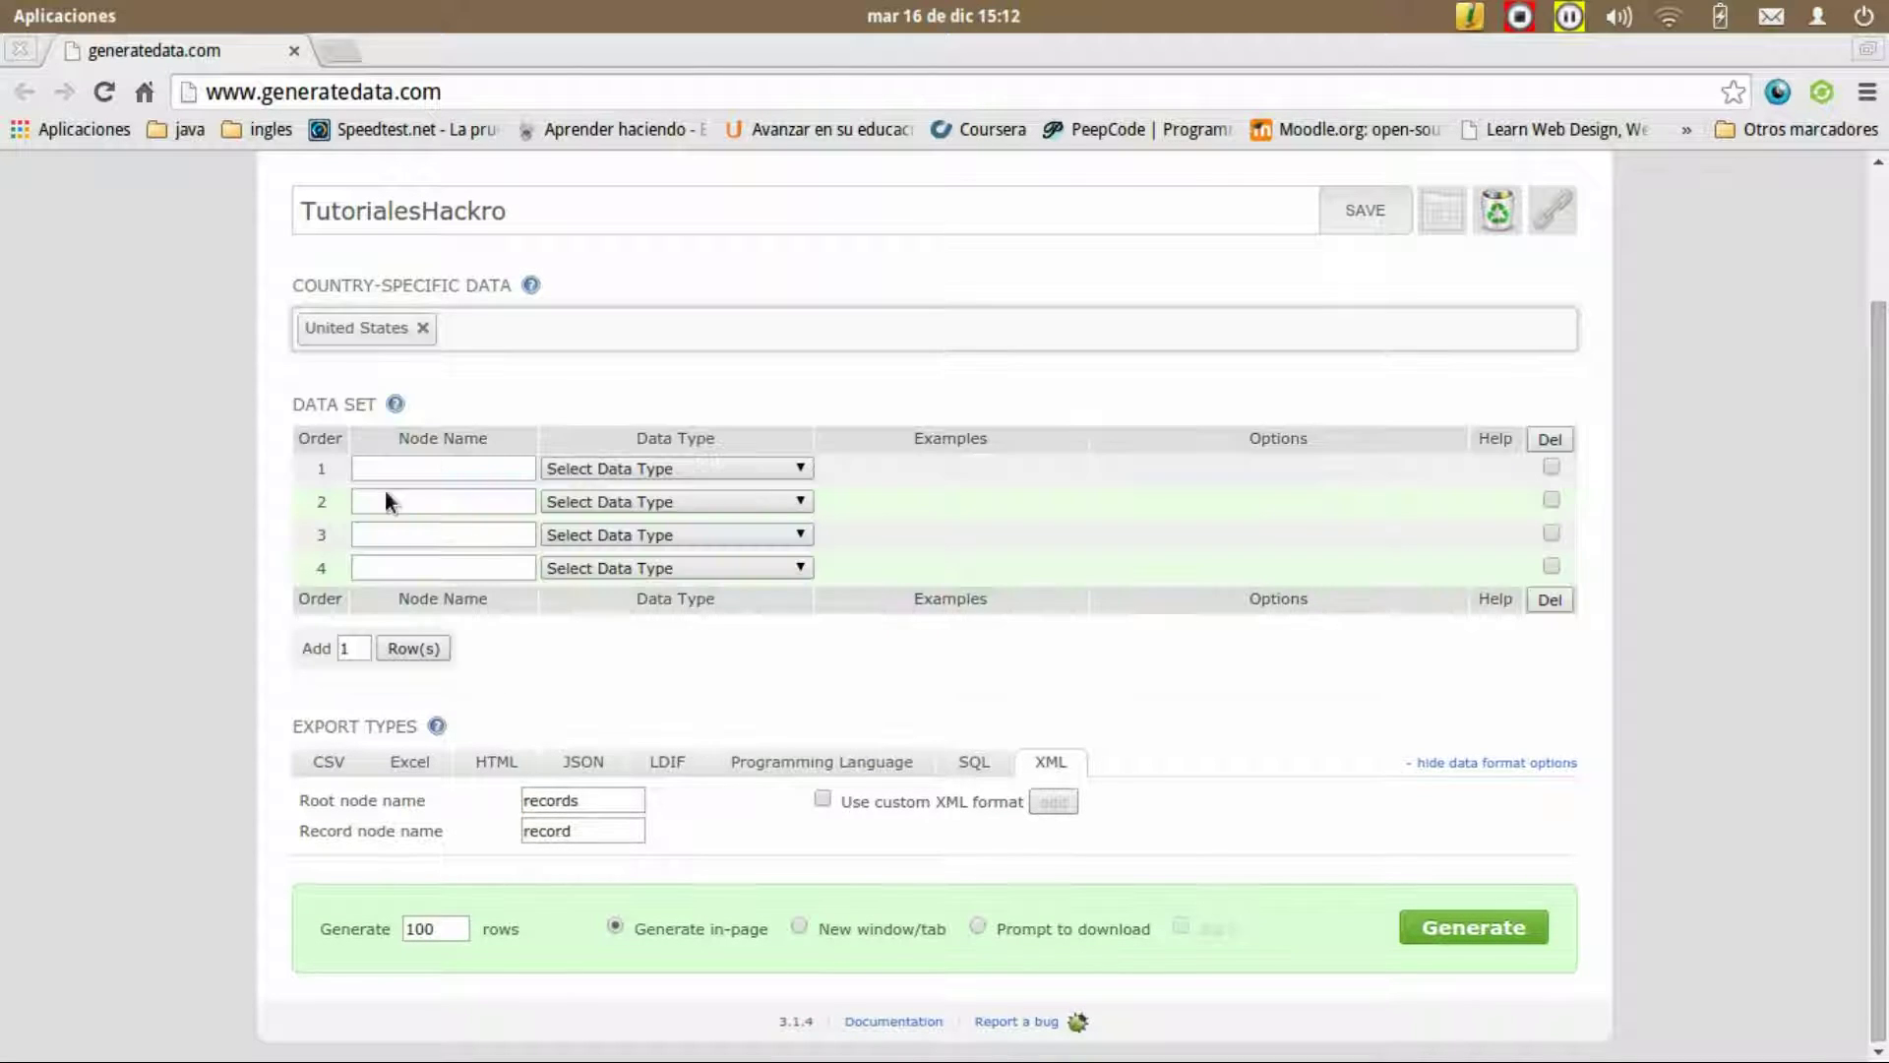
click(397, 481)
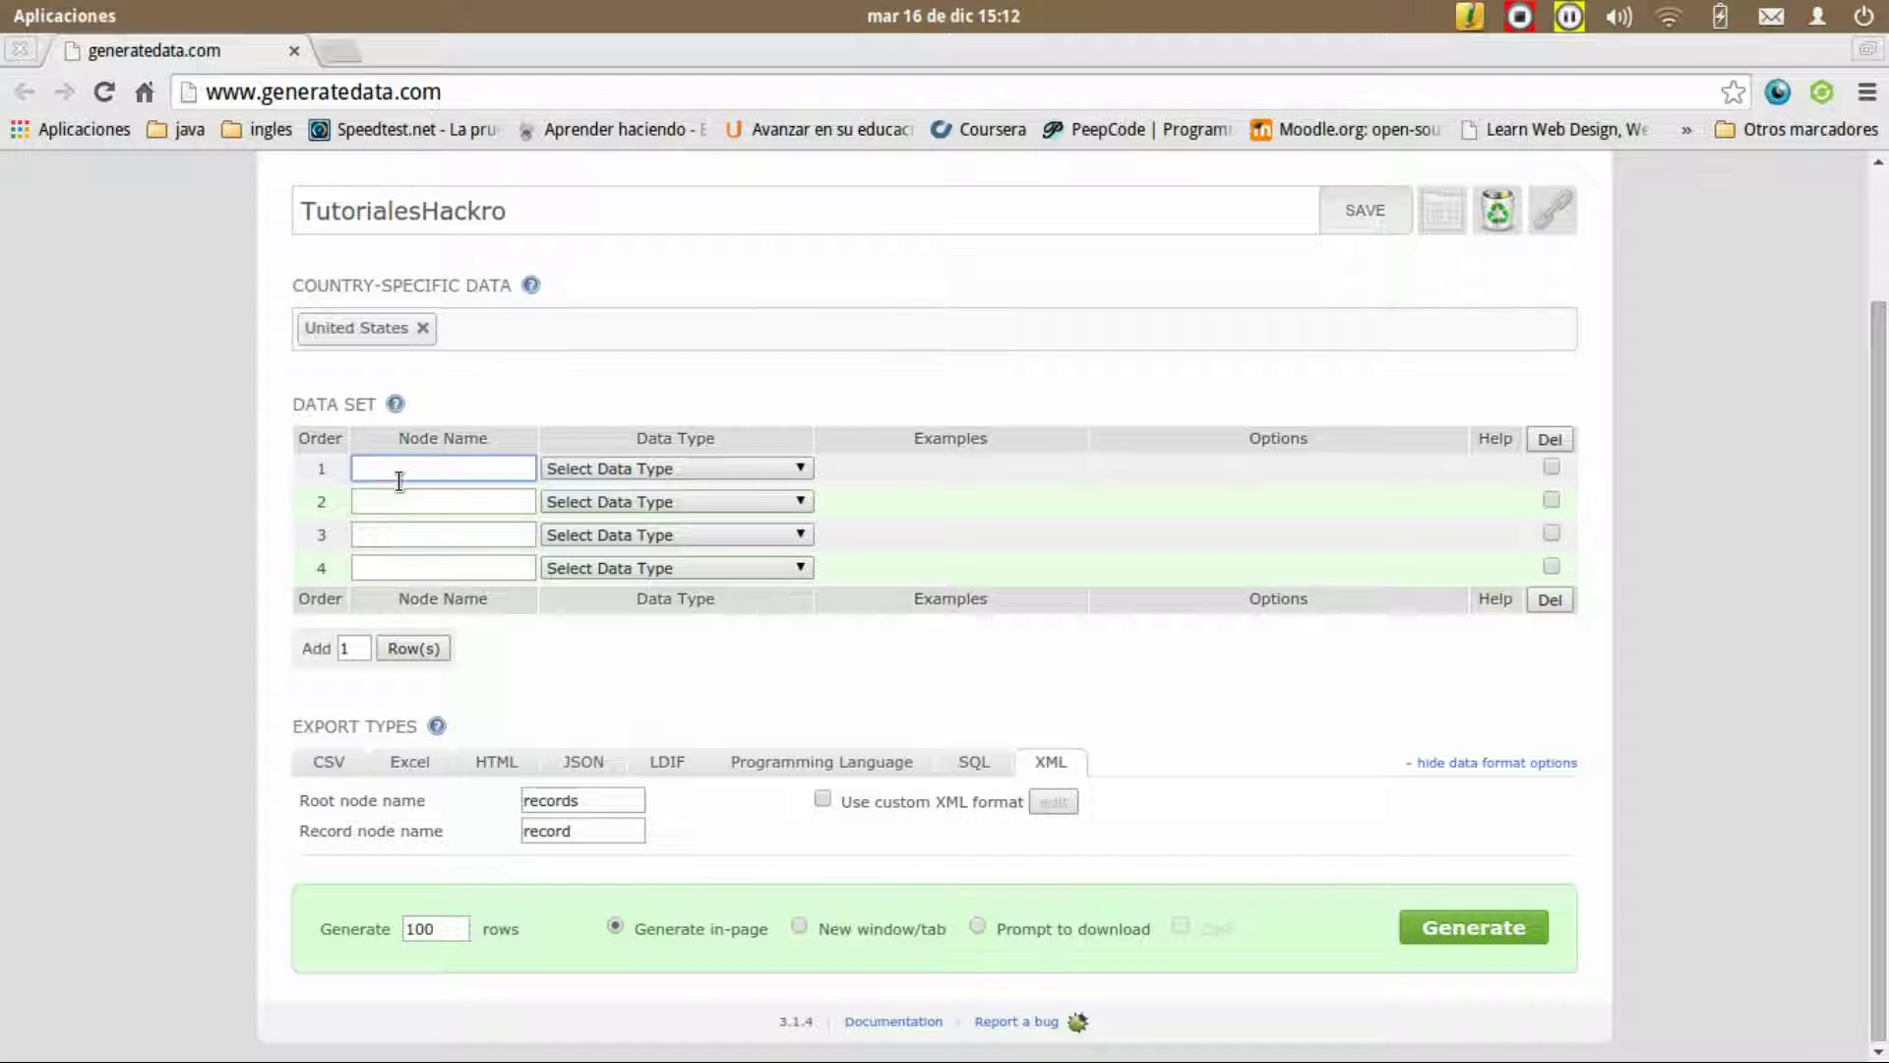
scroll(240, 470, up, 3)
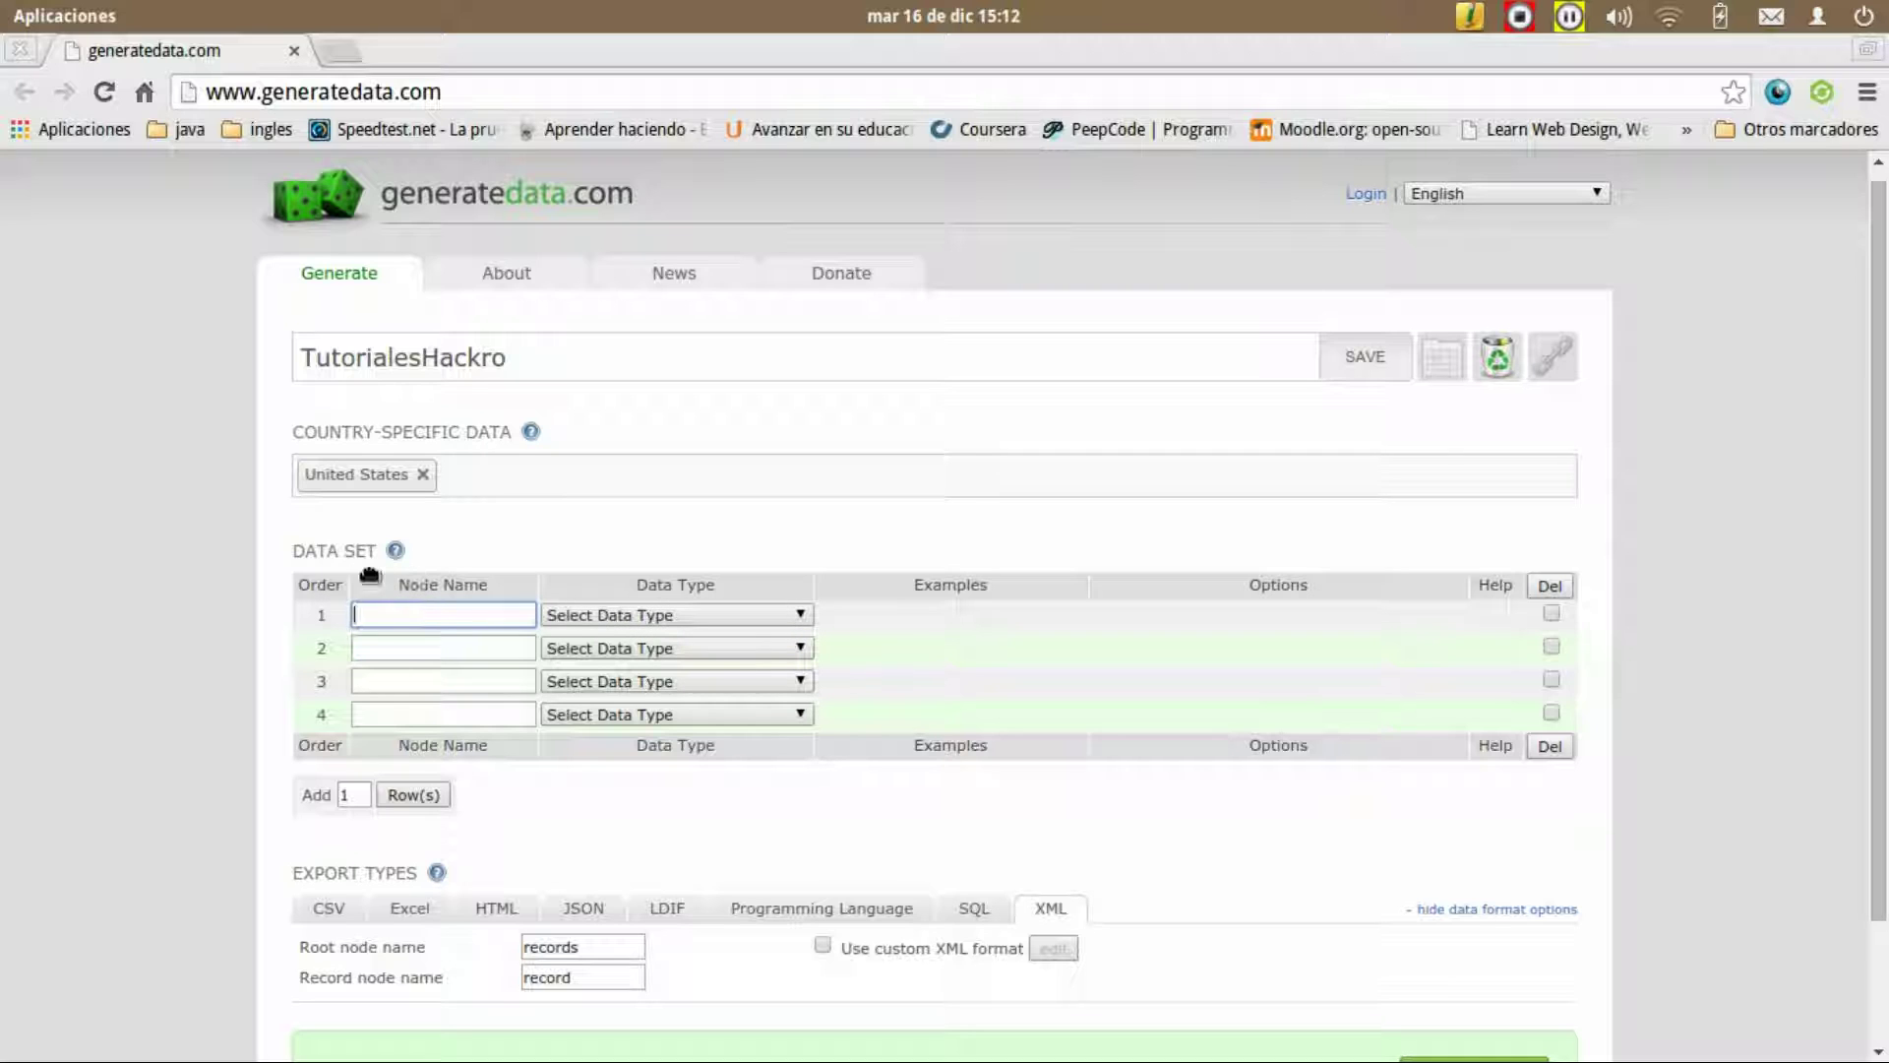
click(433, 795)
click(411, 830)
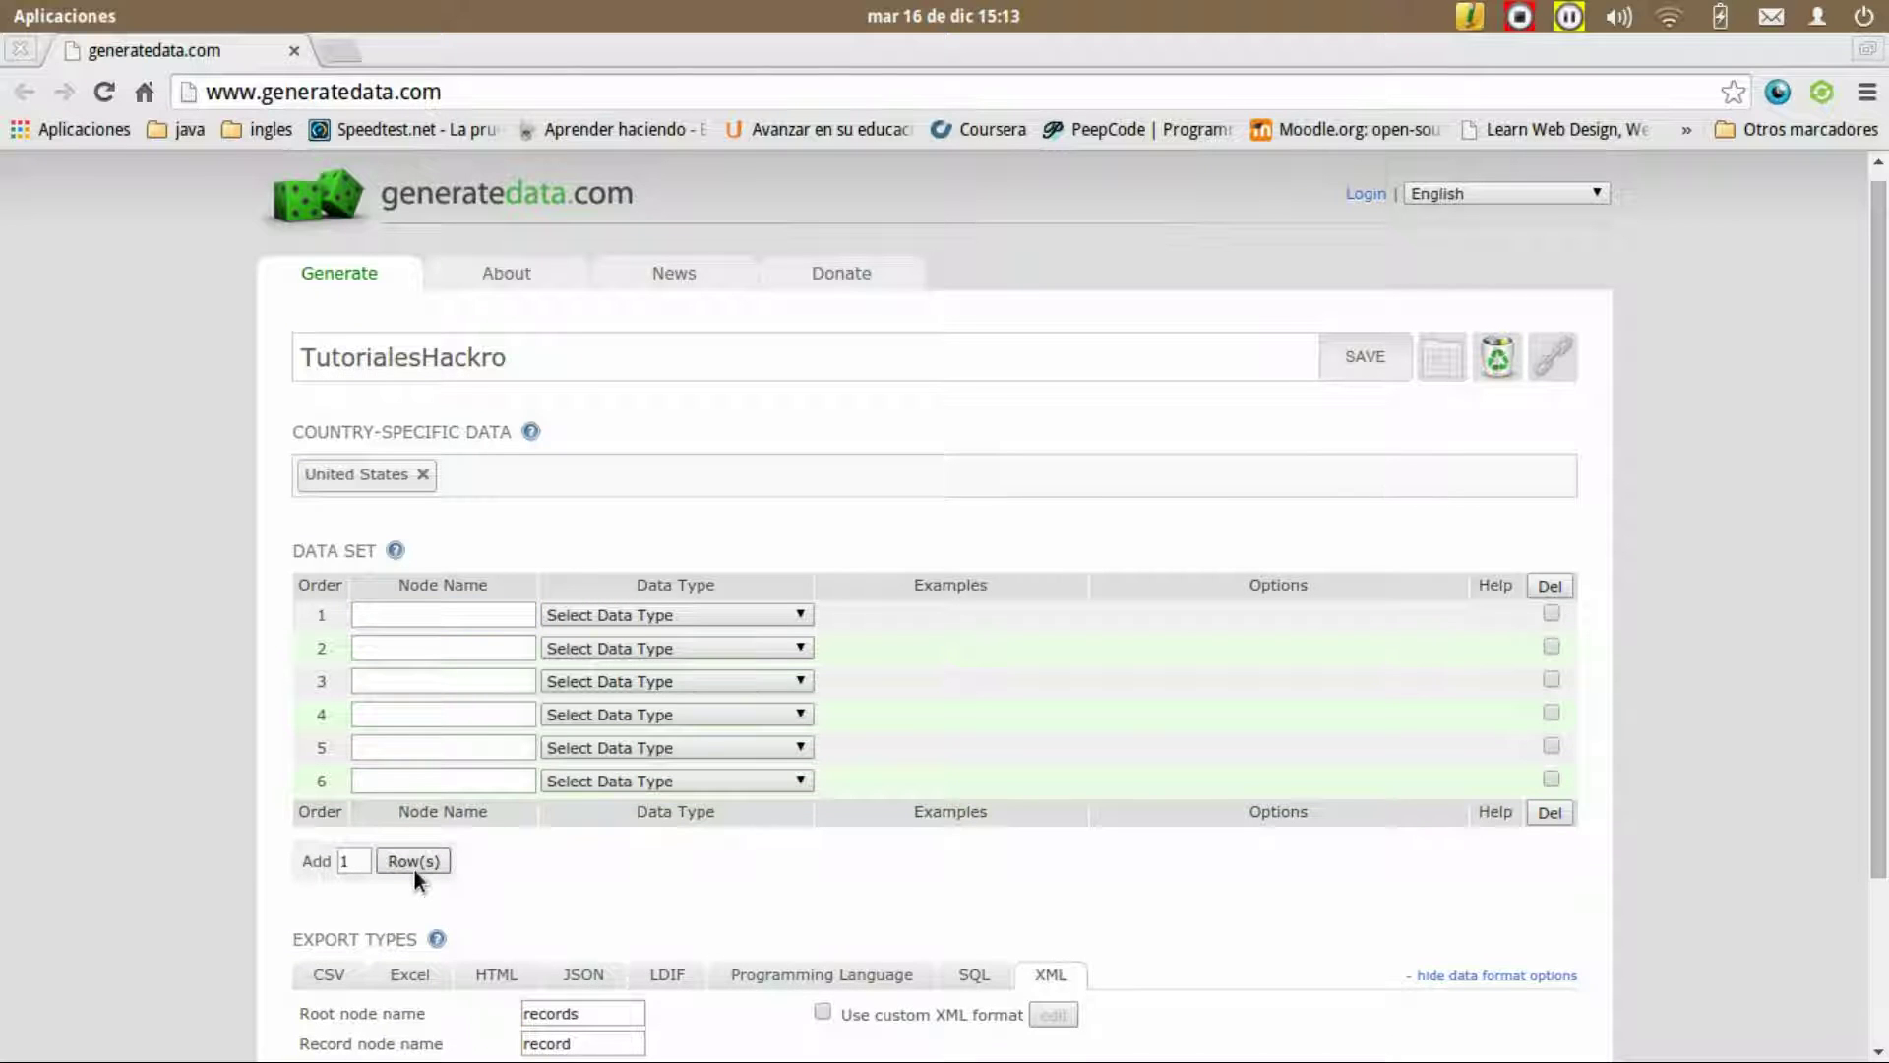
click(415, 866)
Step: Mark rows 4 to 7 for deletion and delete them, leaving three rows
click(1553, 813)
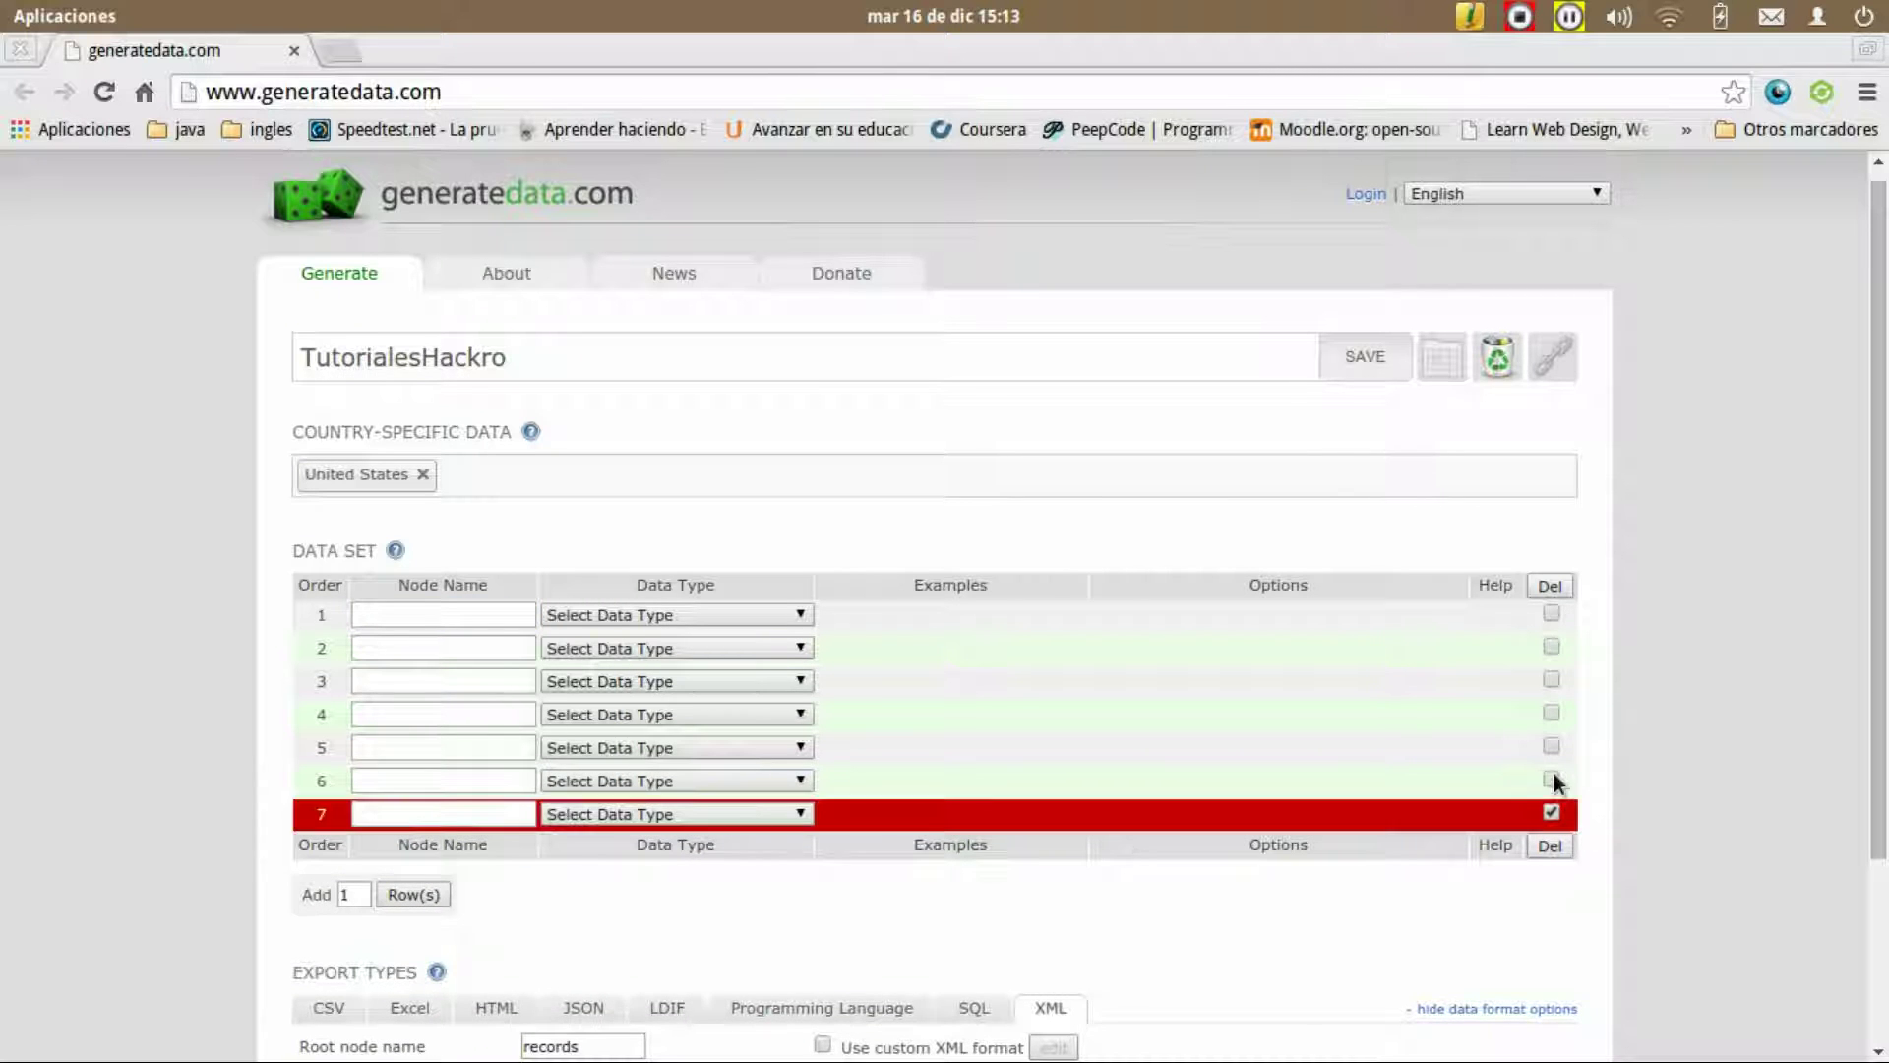
click(1553, 778)
click(1553, 746)
click(1552, 713)
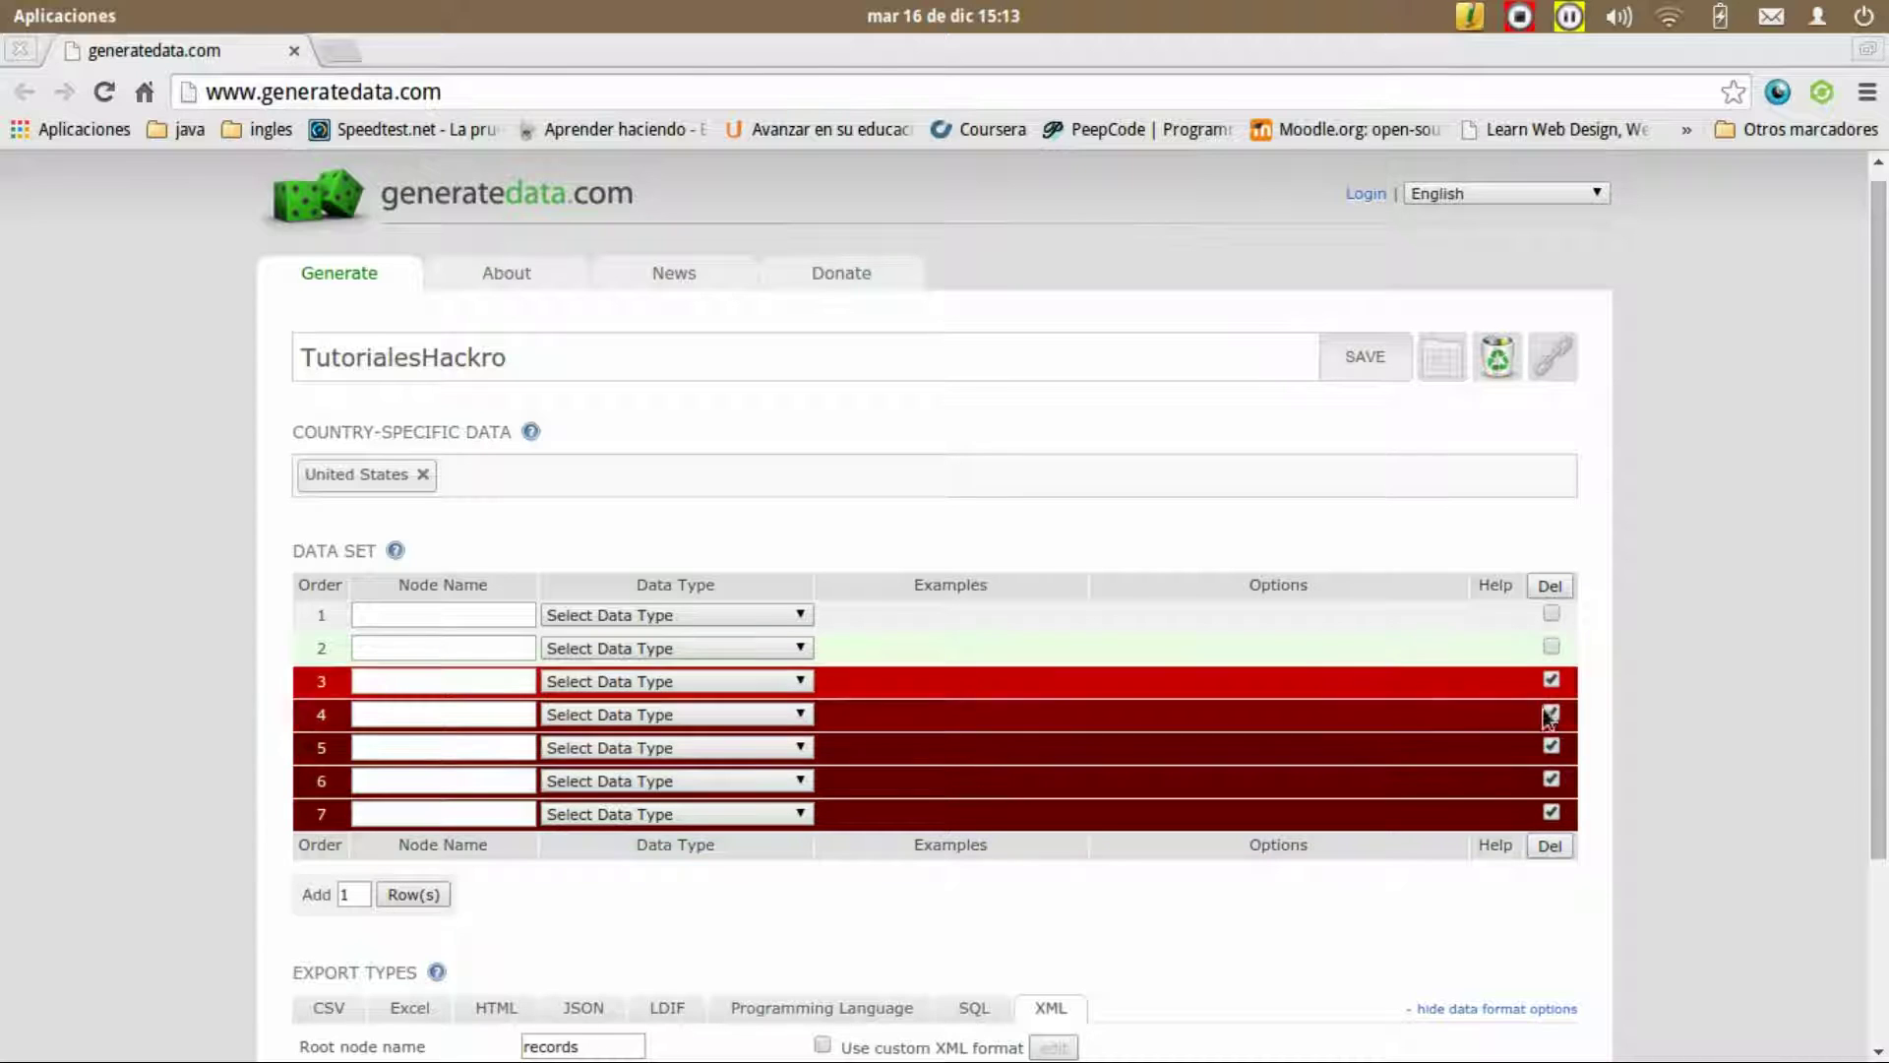
click(1552, 844)
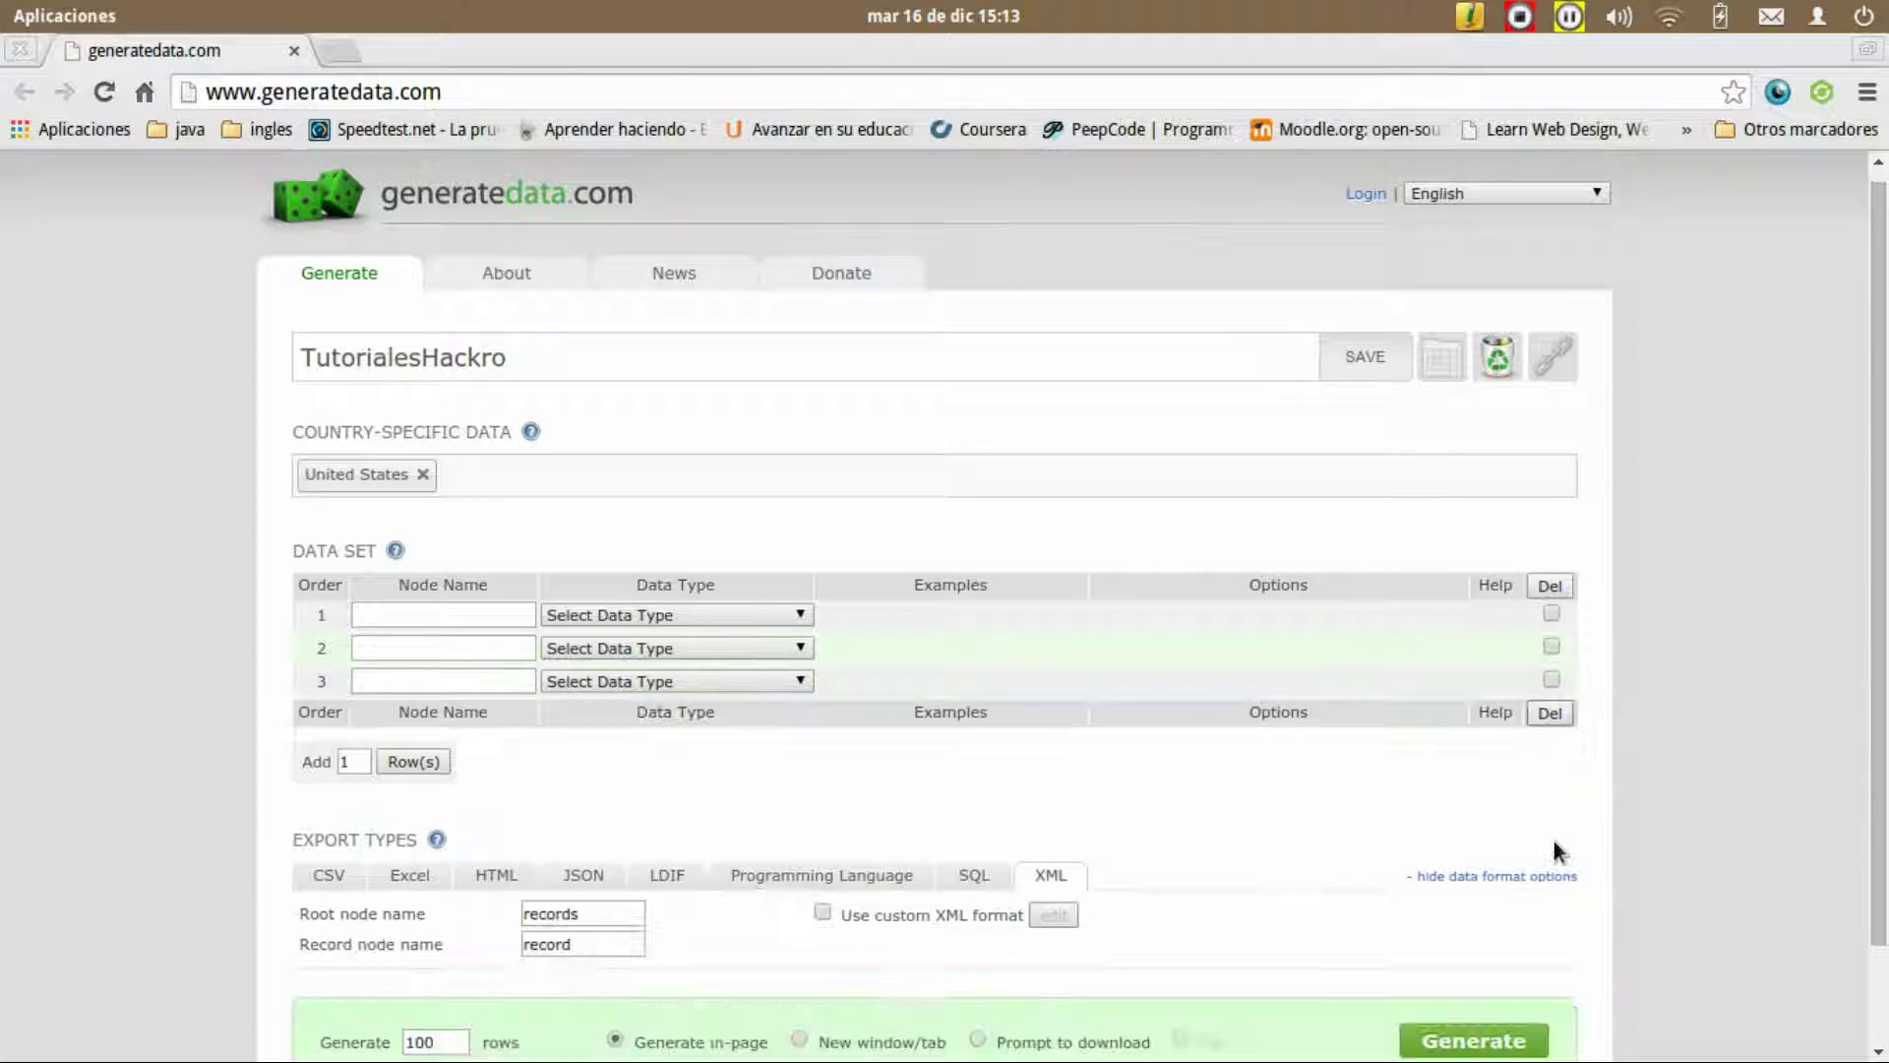
click(449, 614)
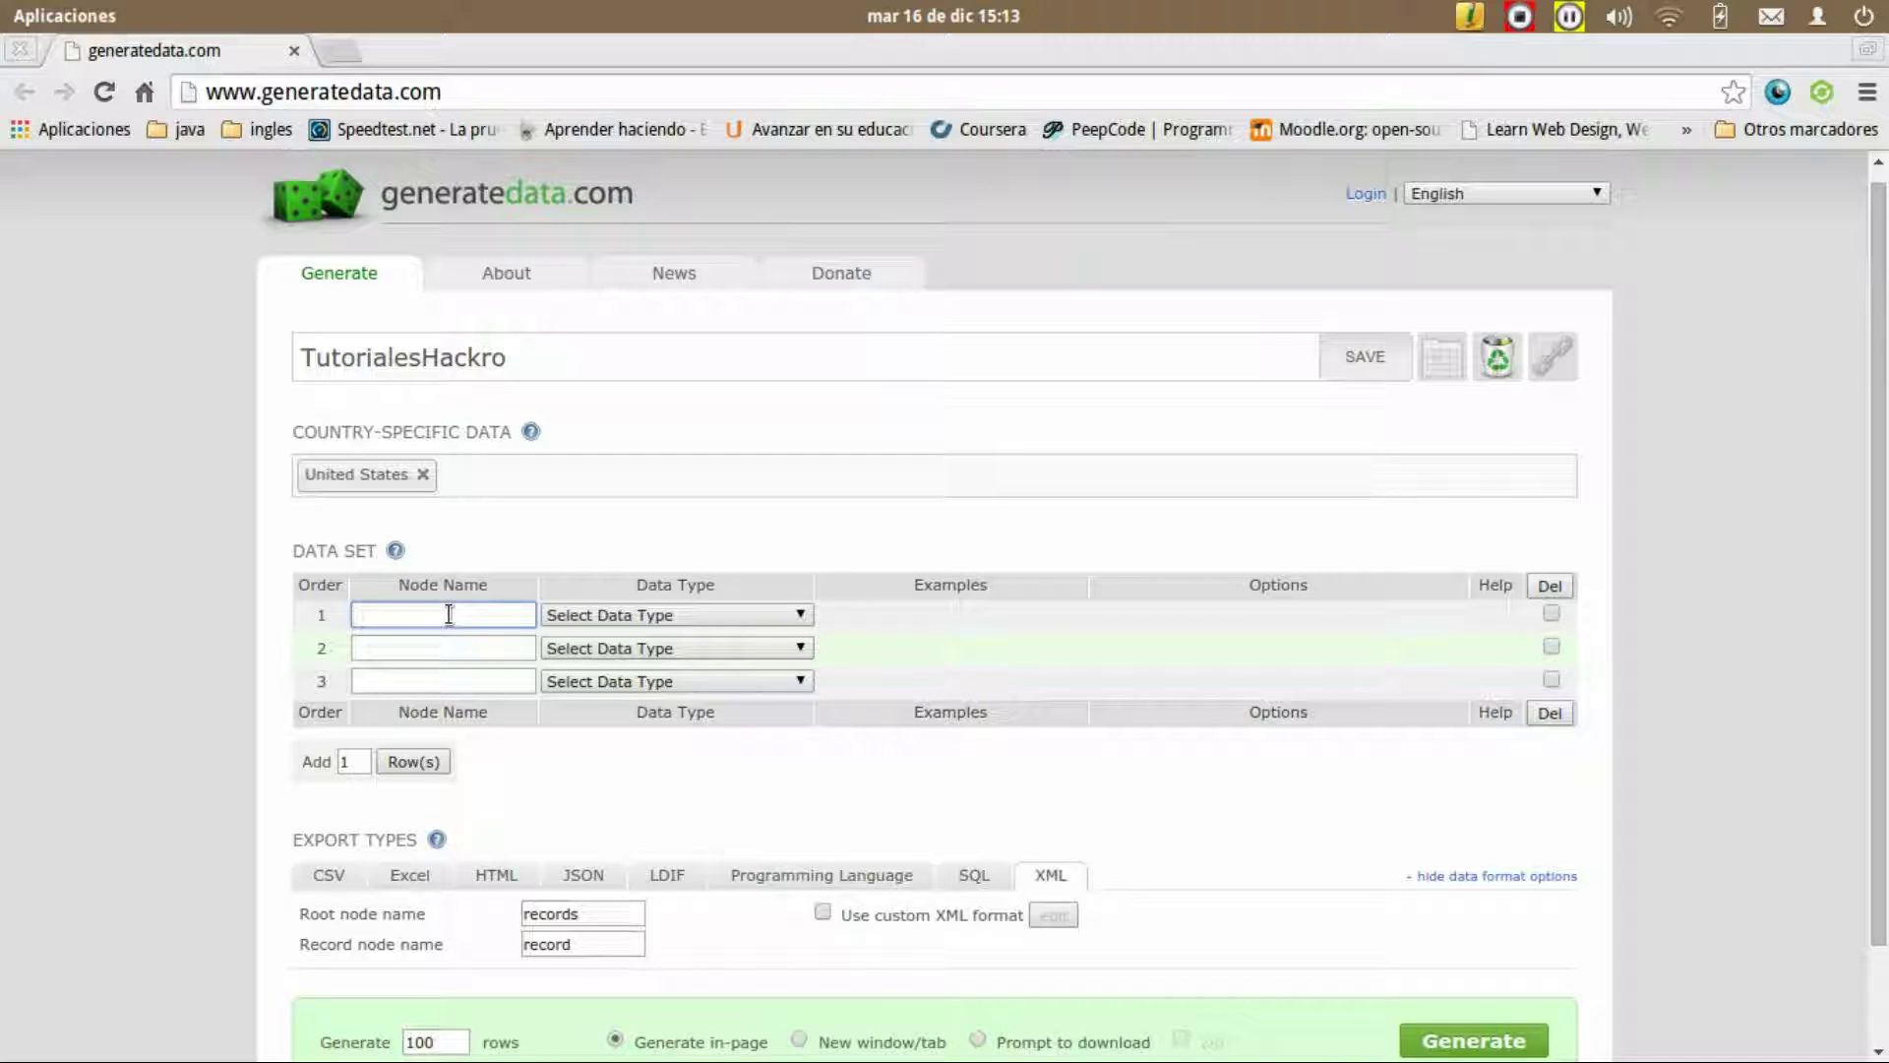
Step: Name row 1 'Nombre' and set its data type to Names
text(nombre)
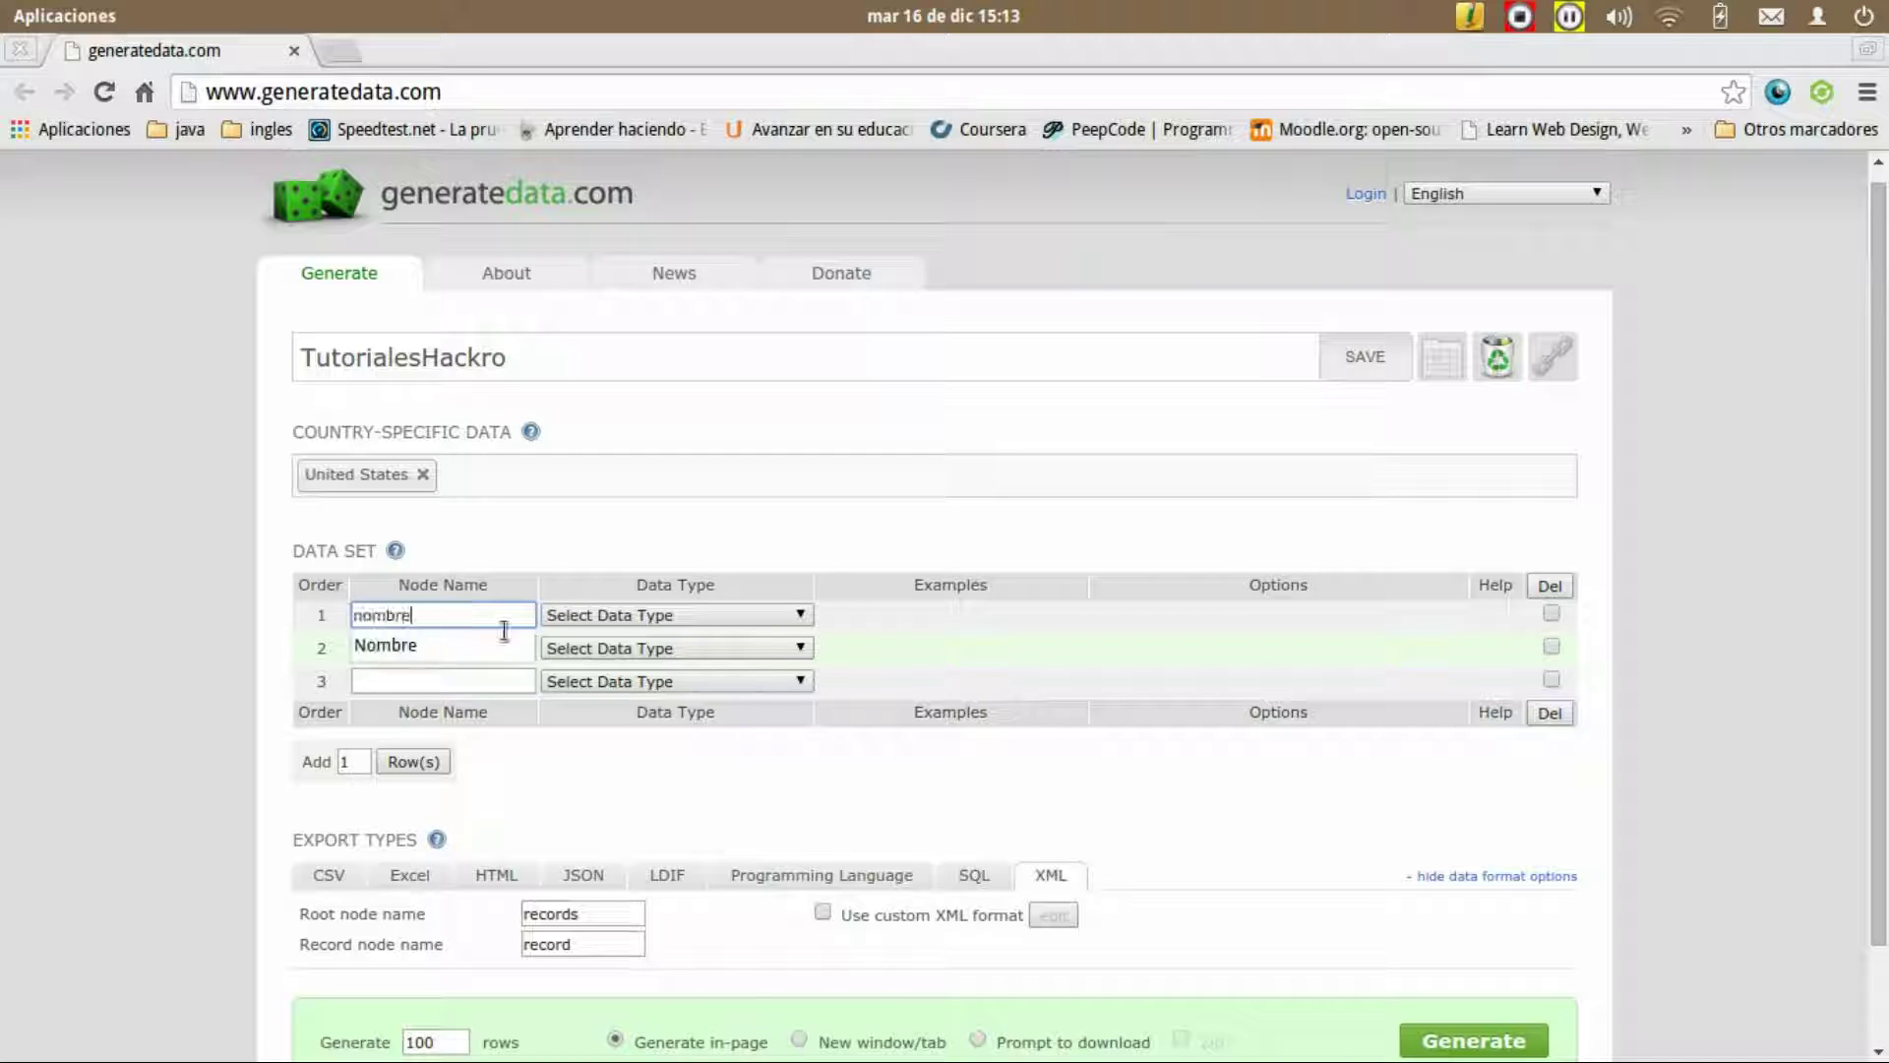
click(459, 640)
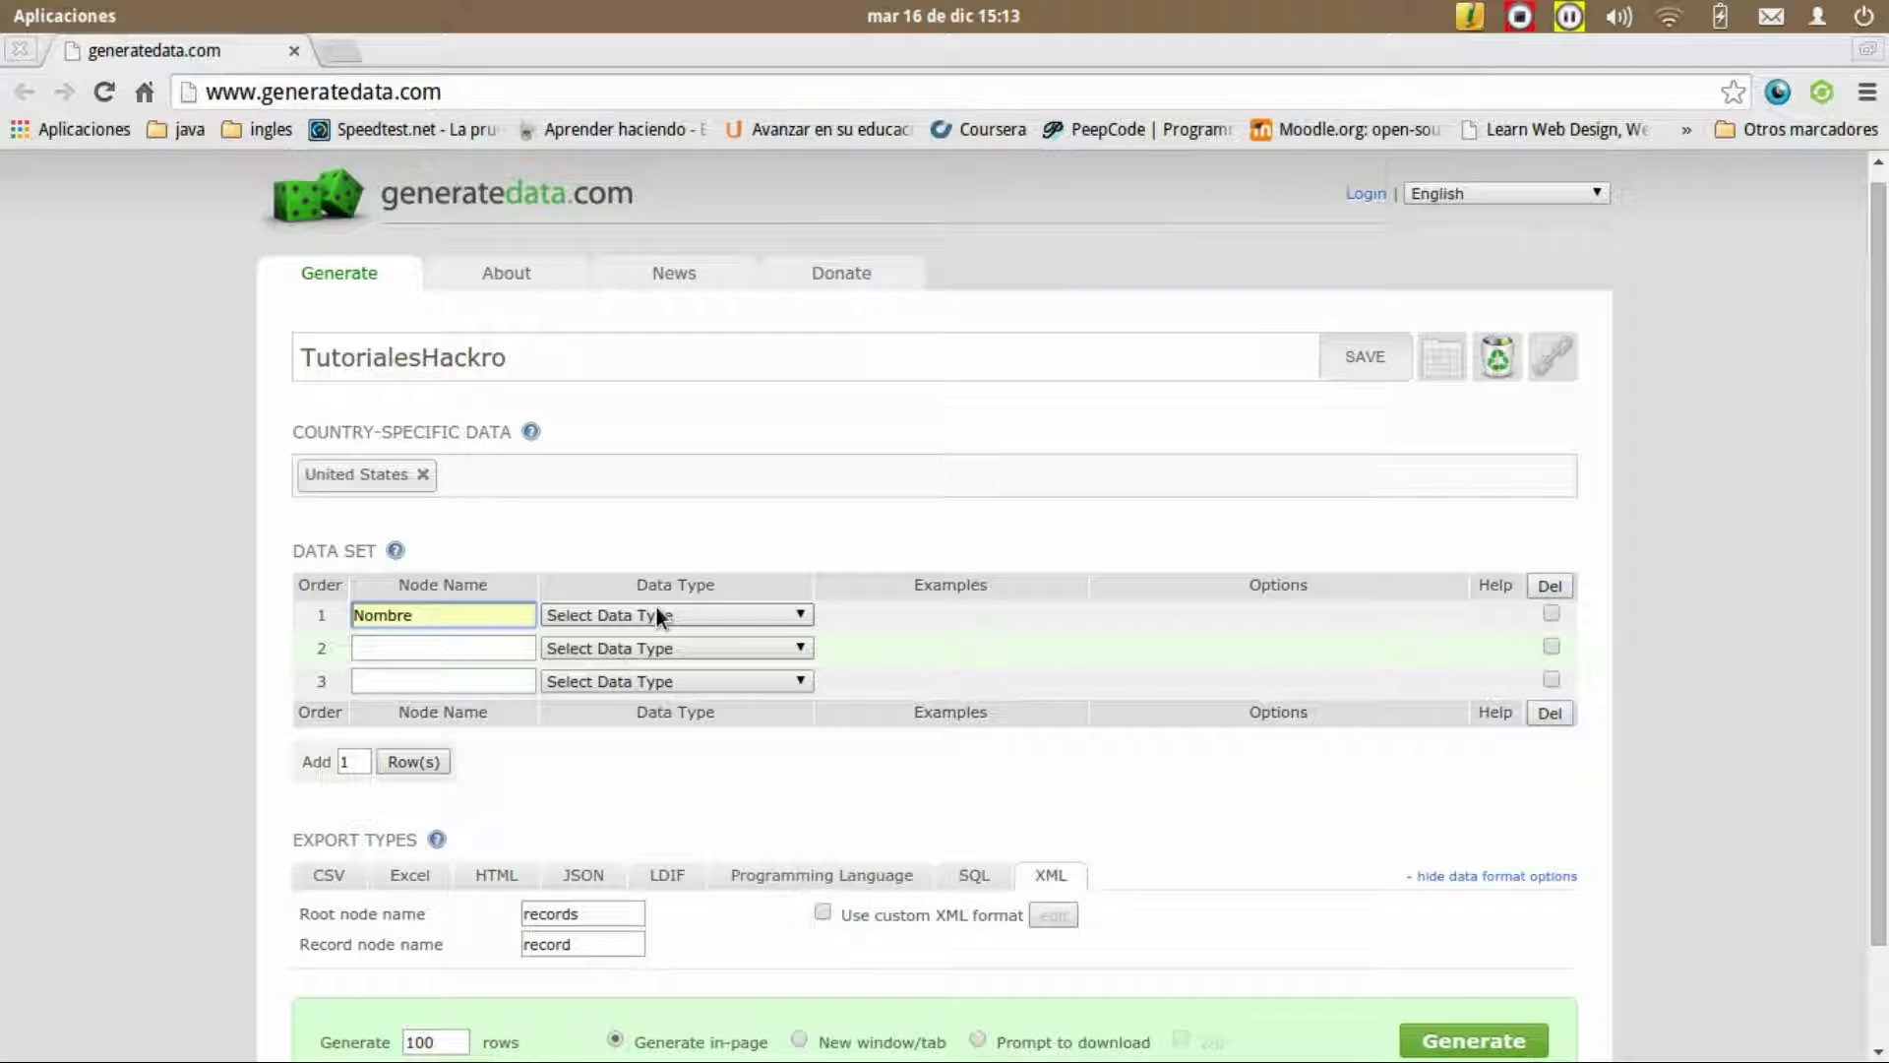
click(602, 616)
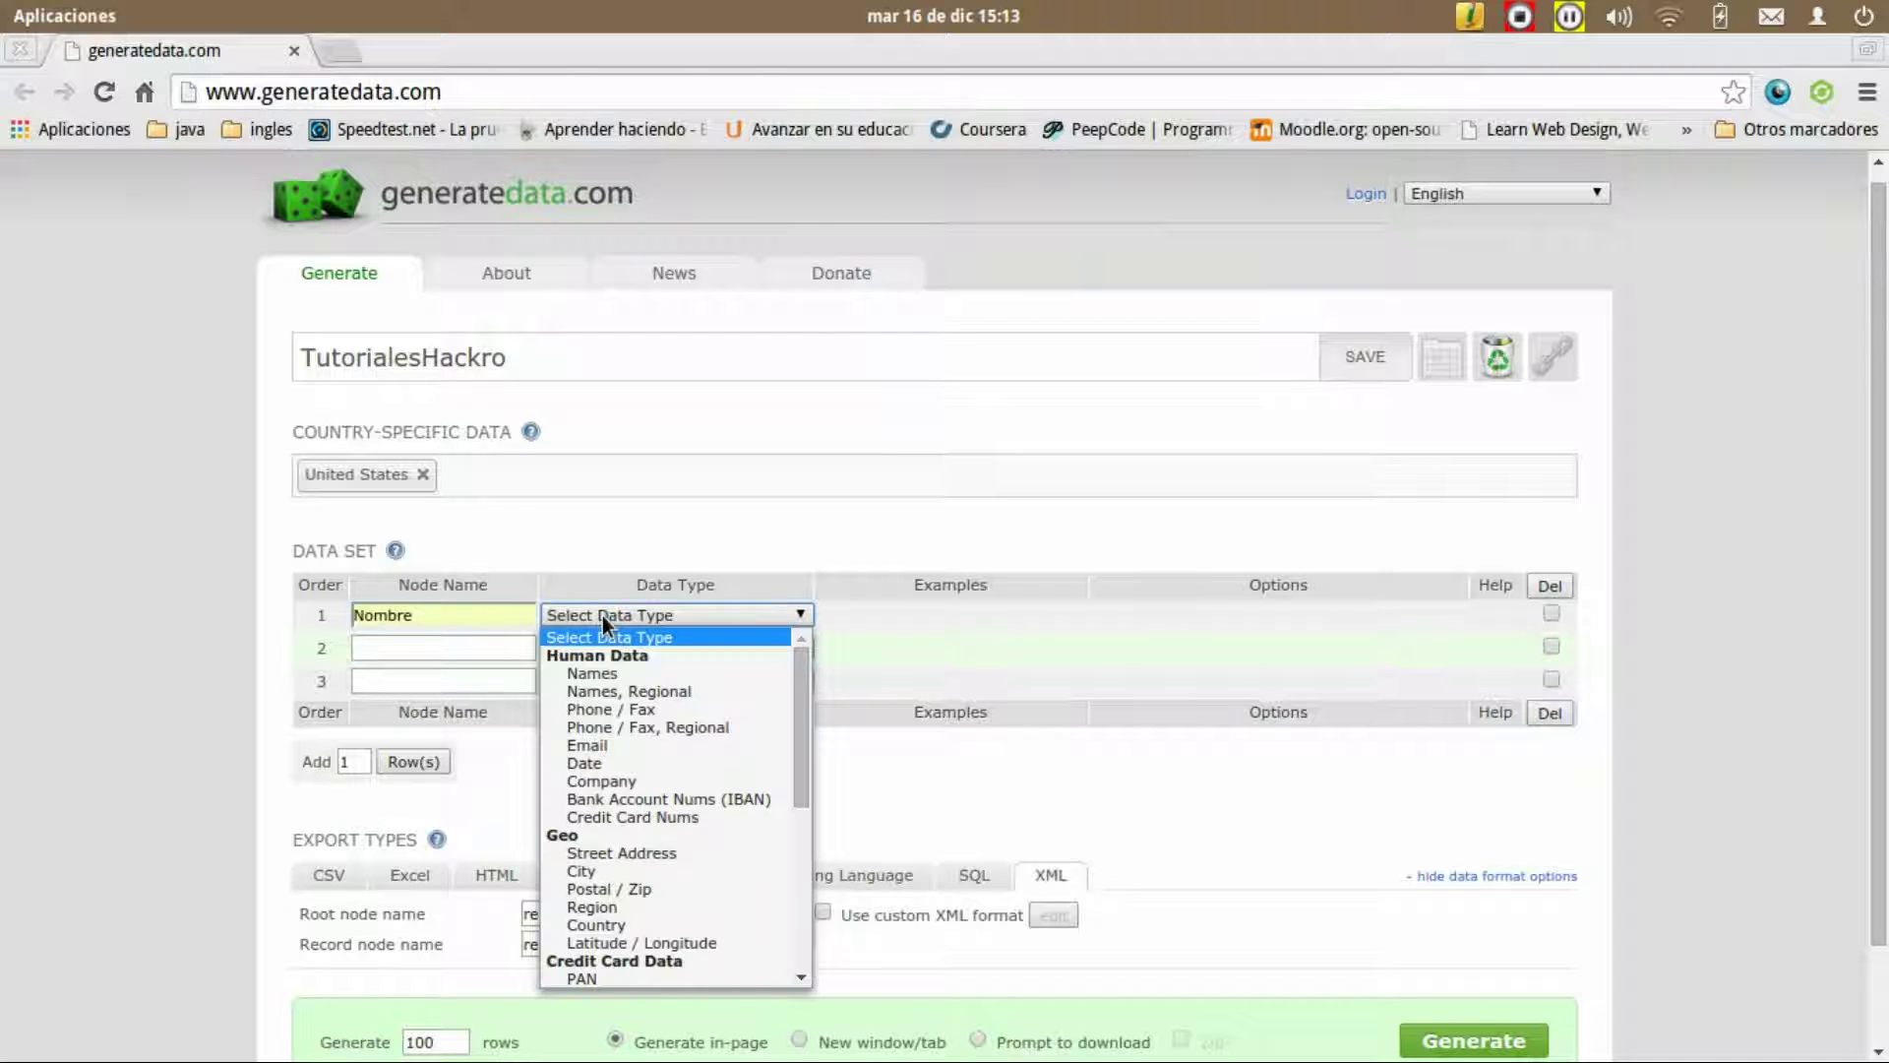
click(626, 671)
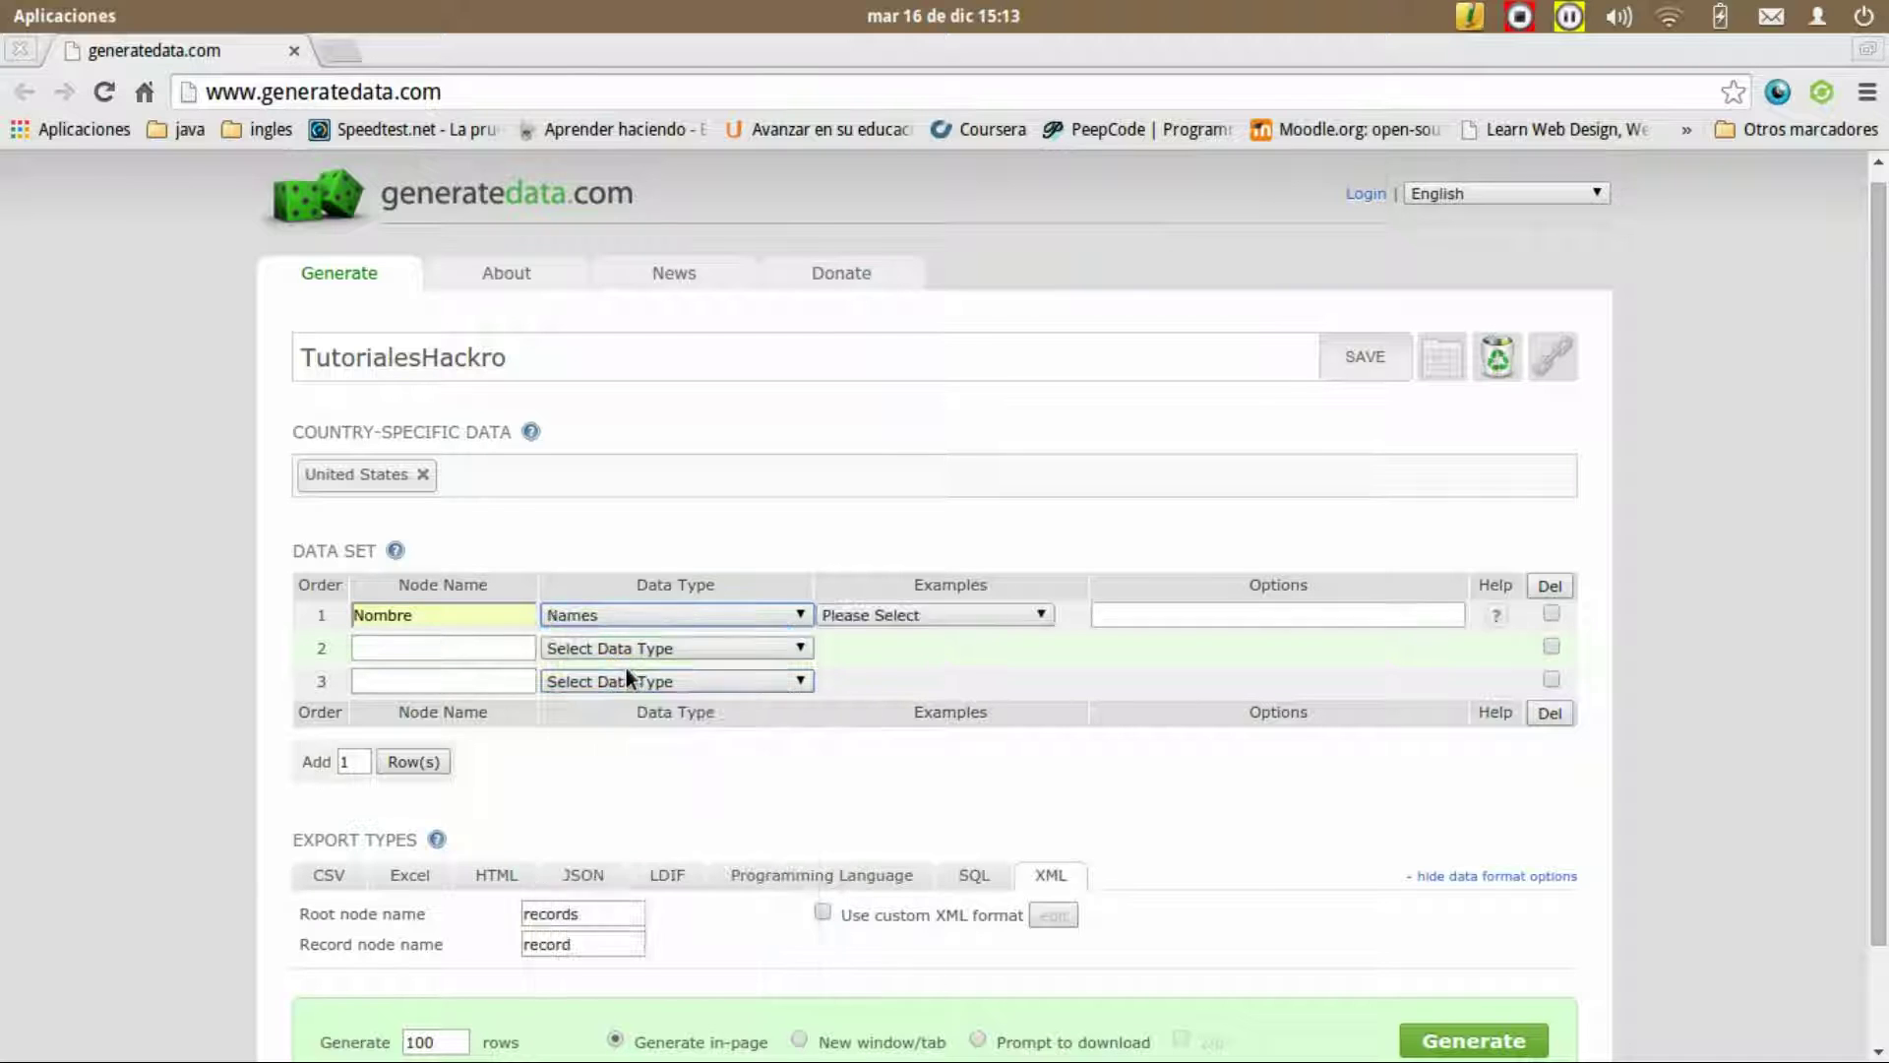
Step: Choose the John Smith name format for the Nombre field
click(957, 611)
click(943, 611)
click(776, 618)
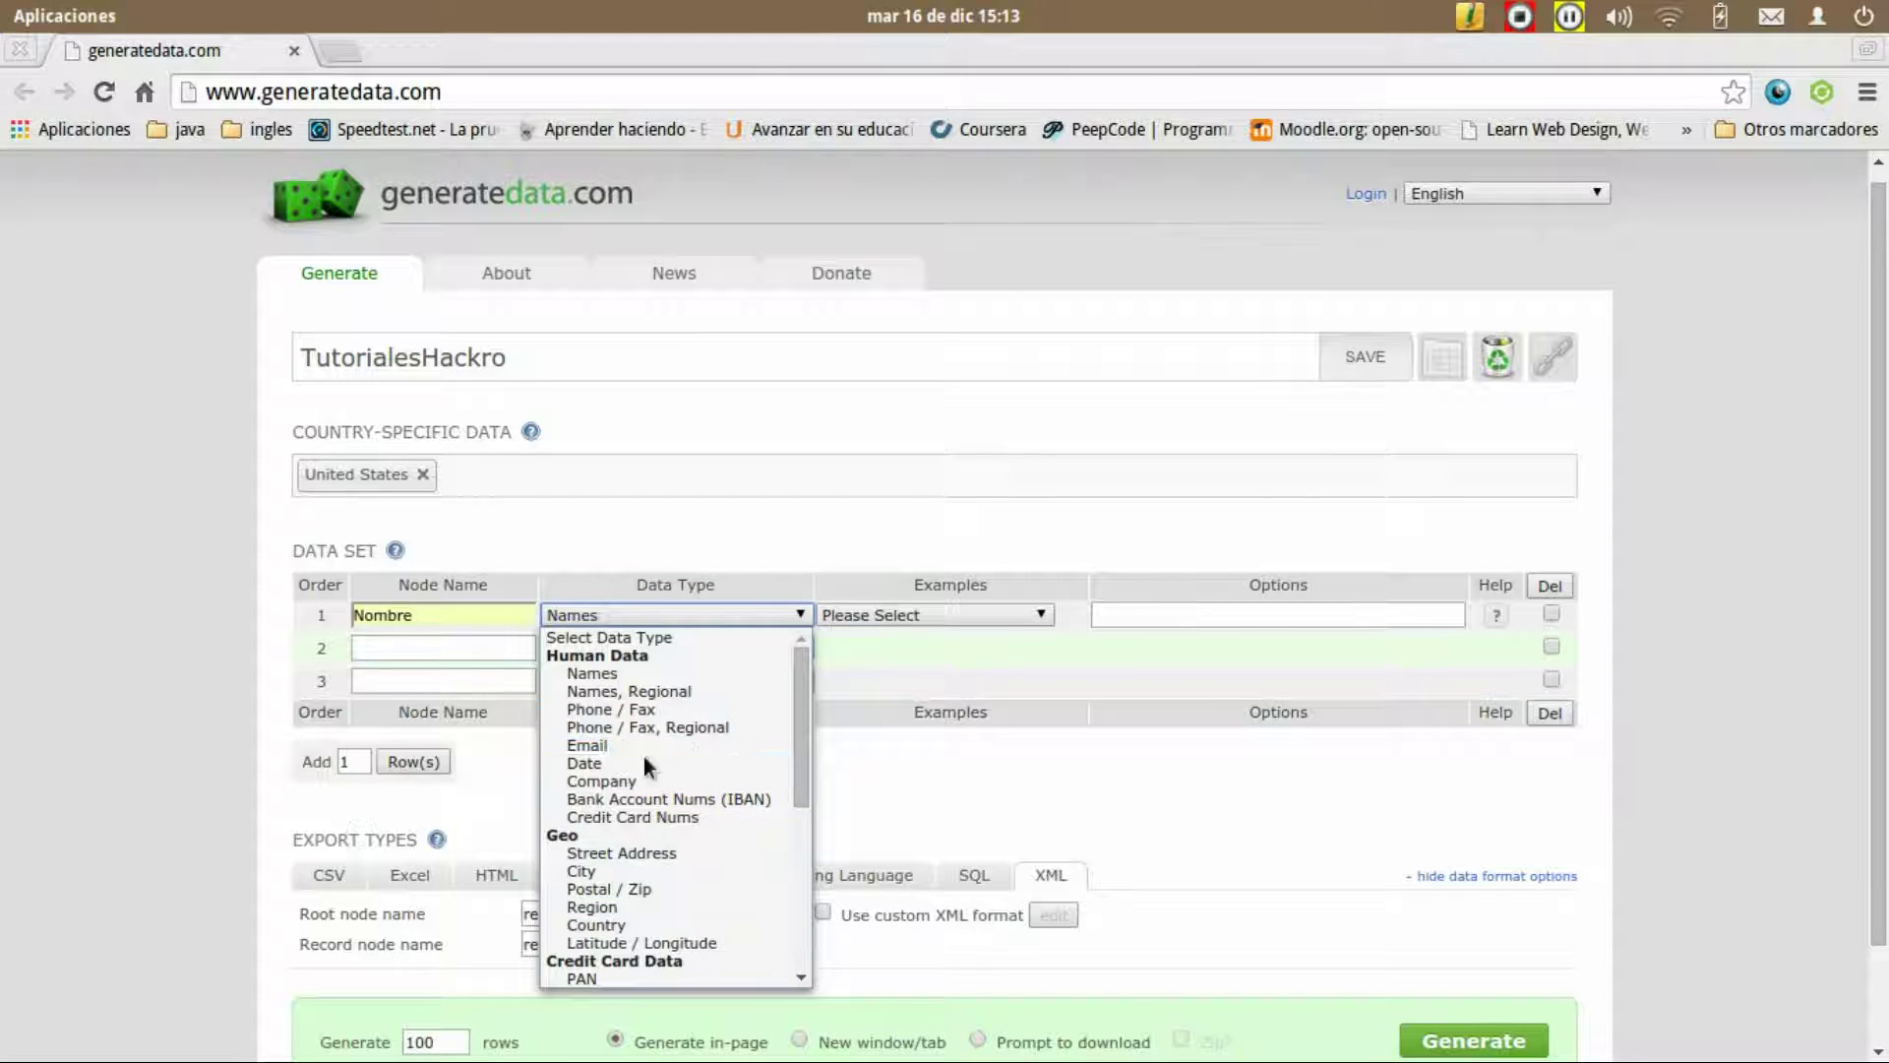
click(989, 604)
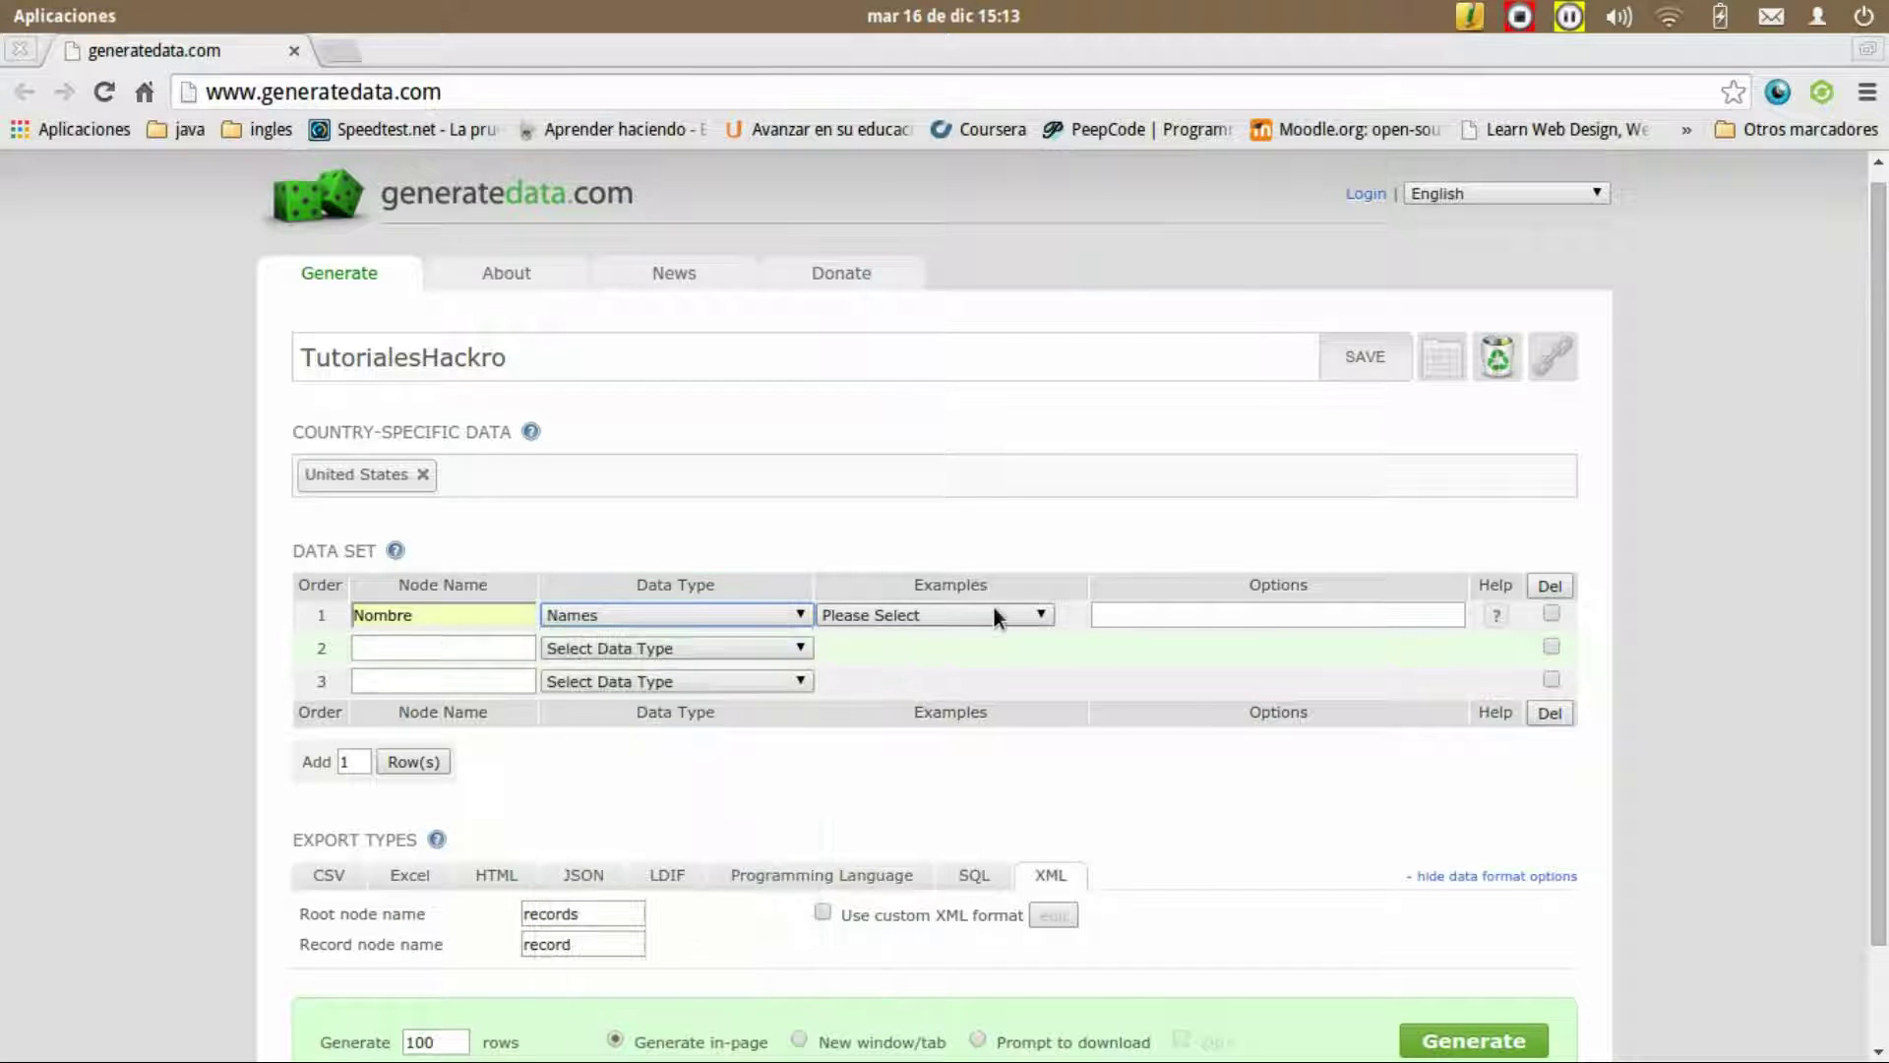
click(989, 604)
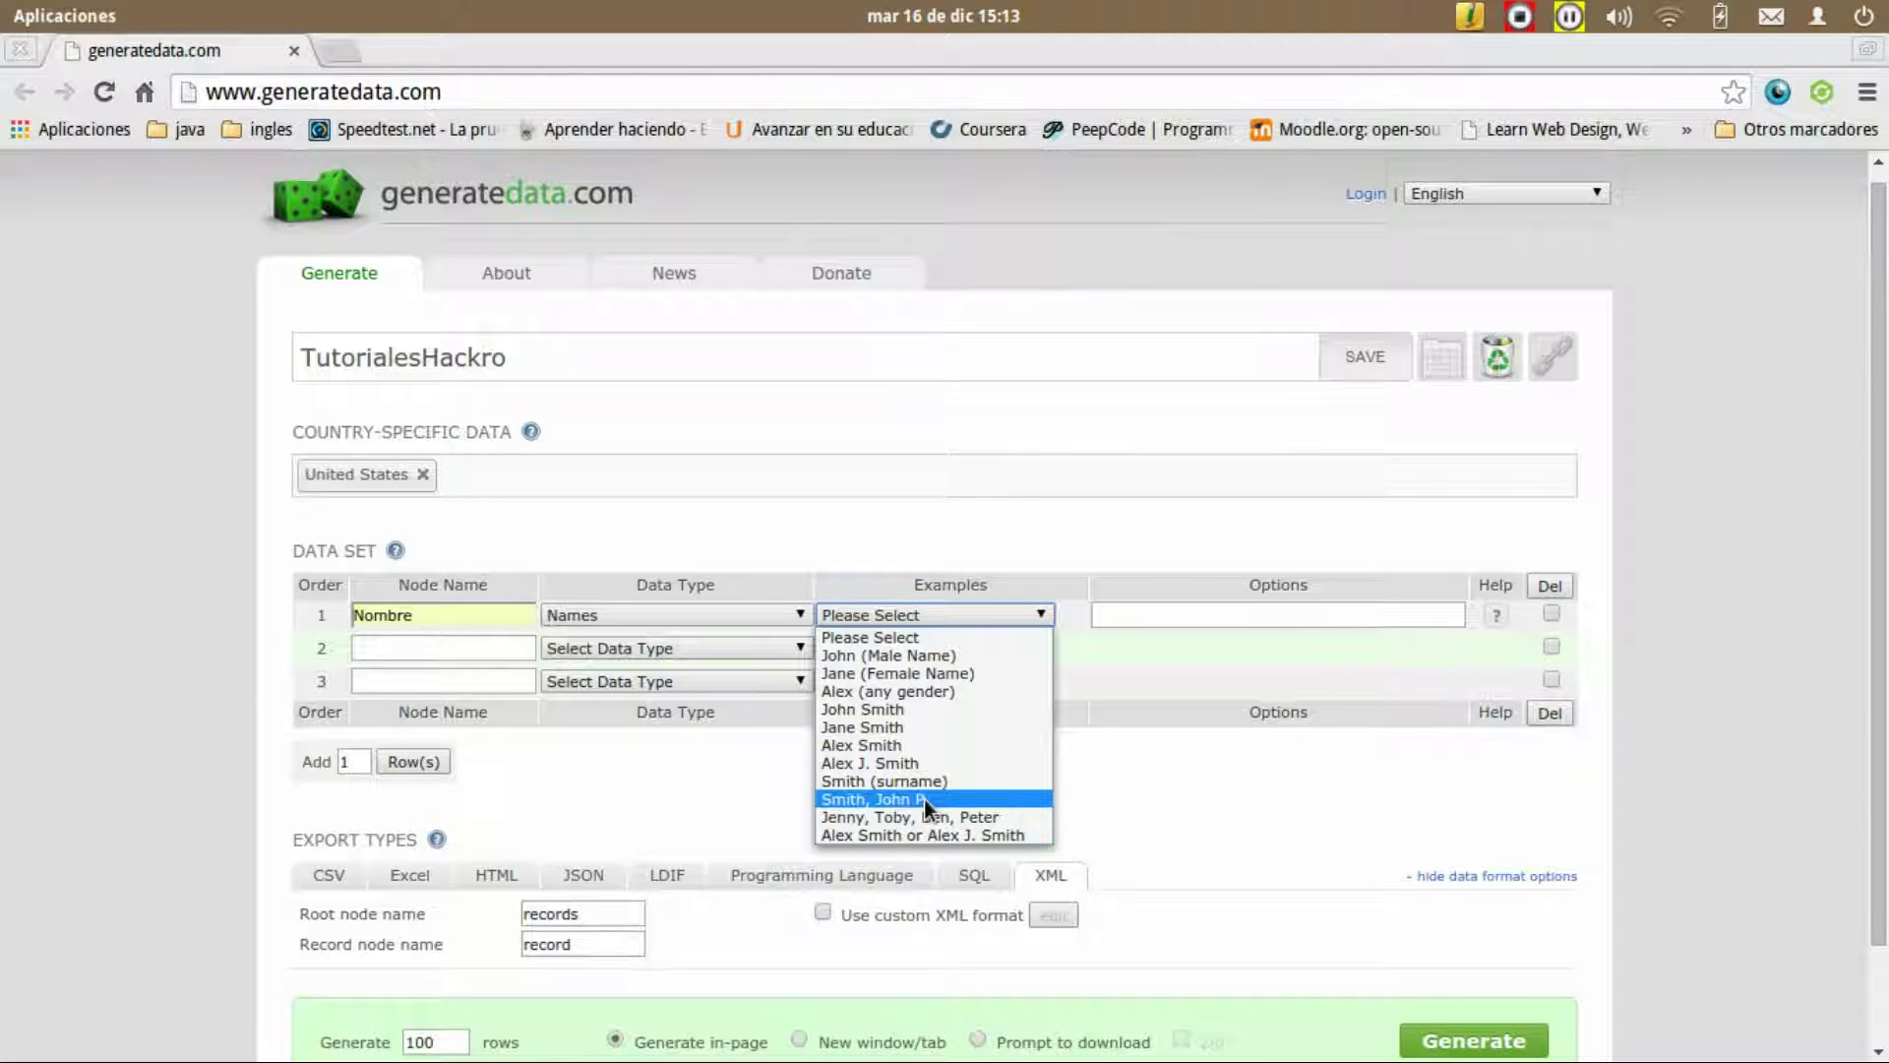
click(924, 704)
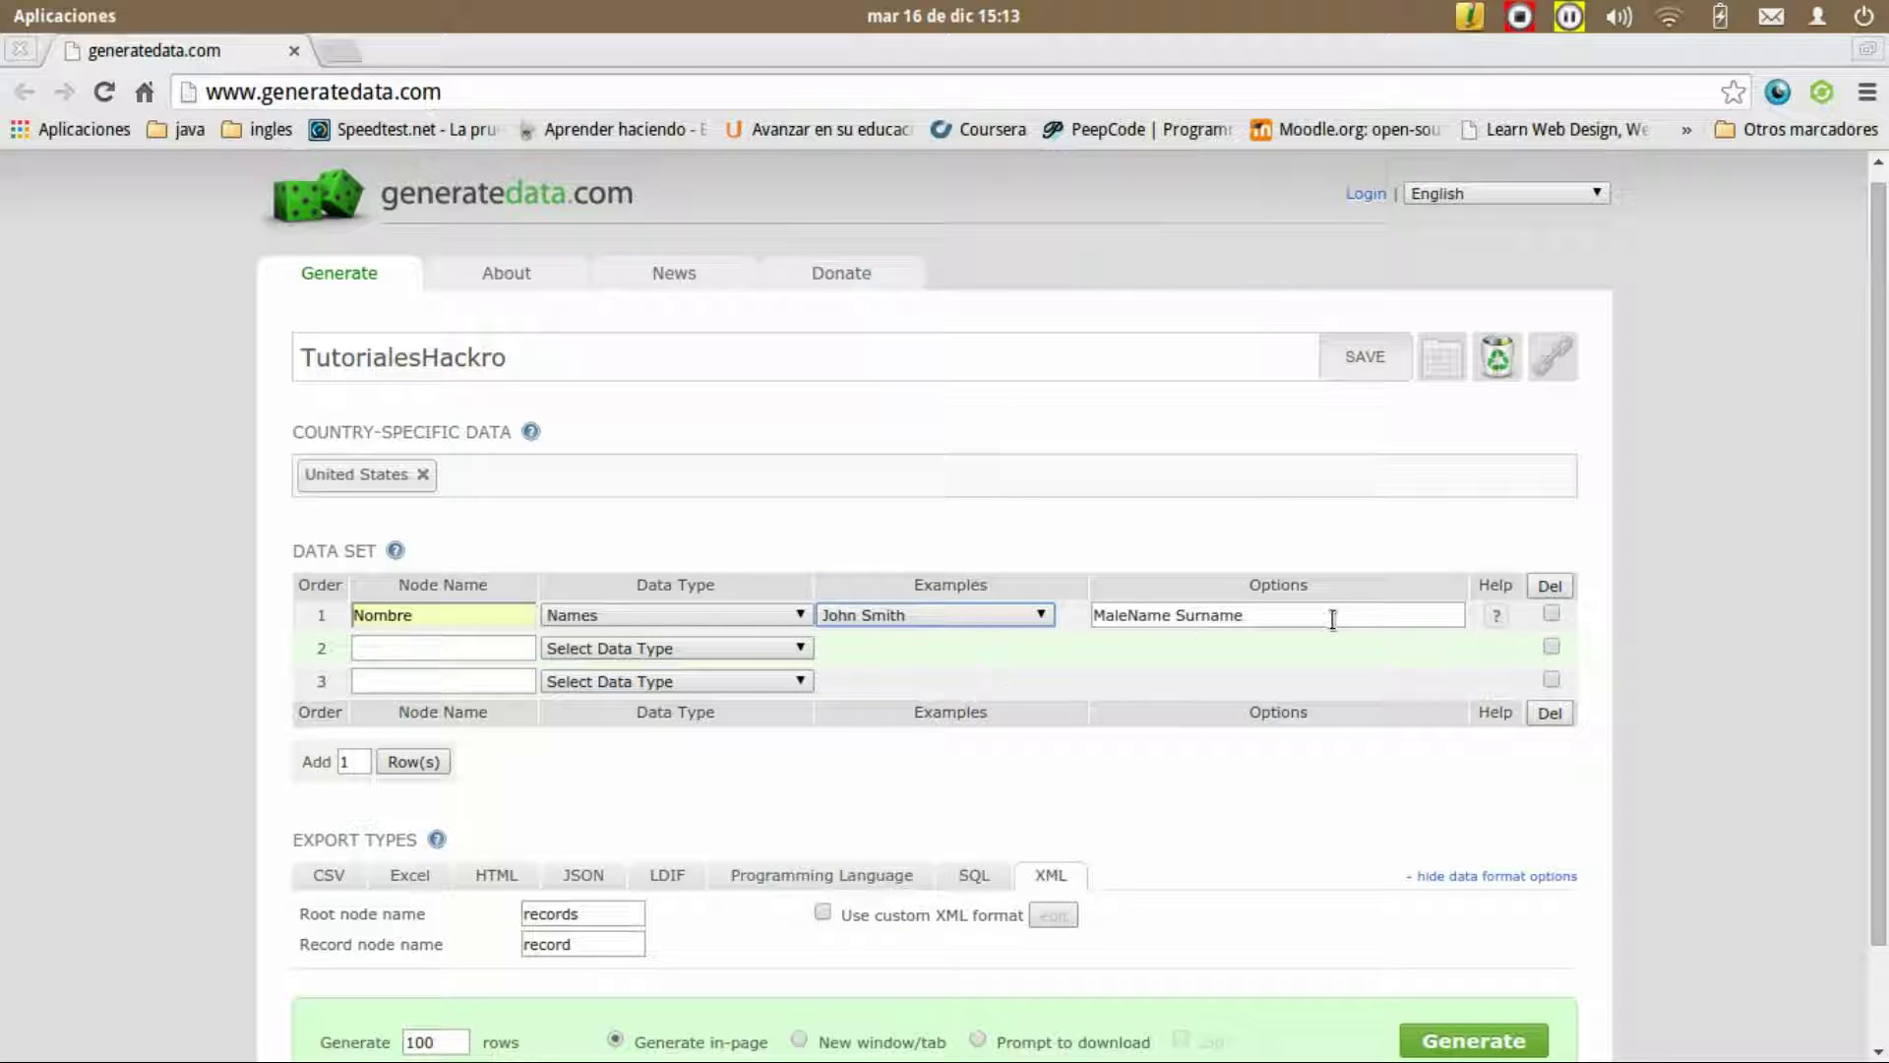
click(565, 647)
Step: Make row 2 an Email field named 'Correo'
click(591, 778)
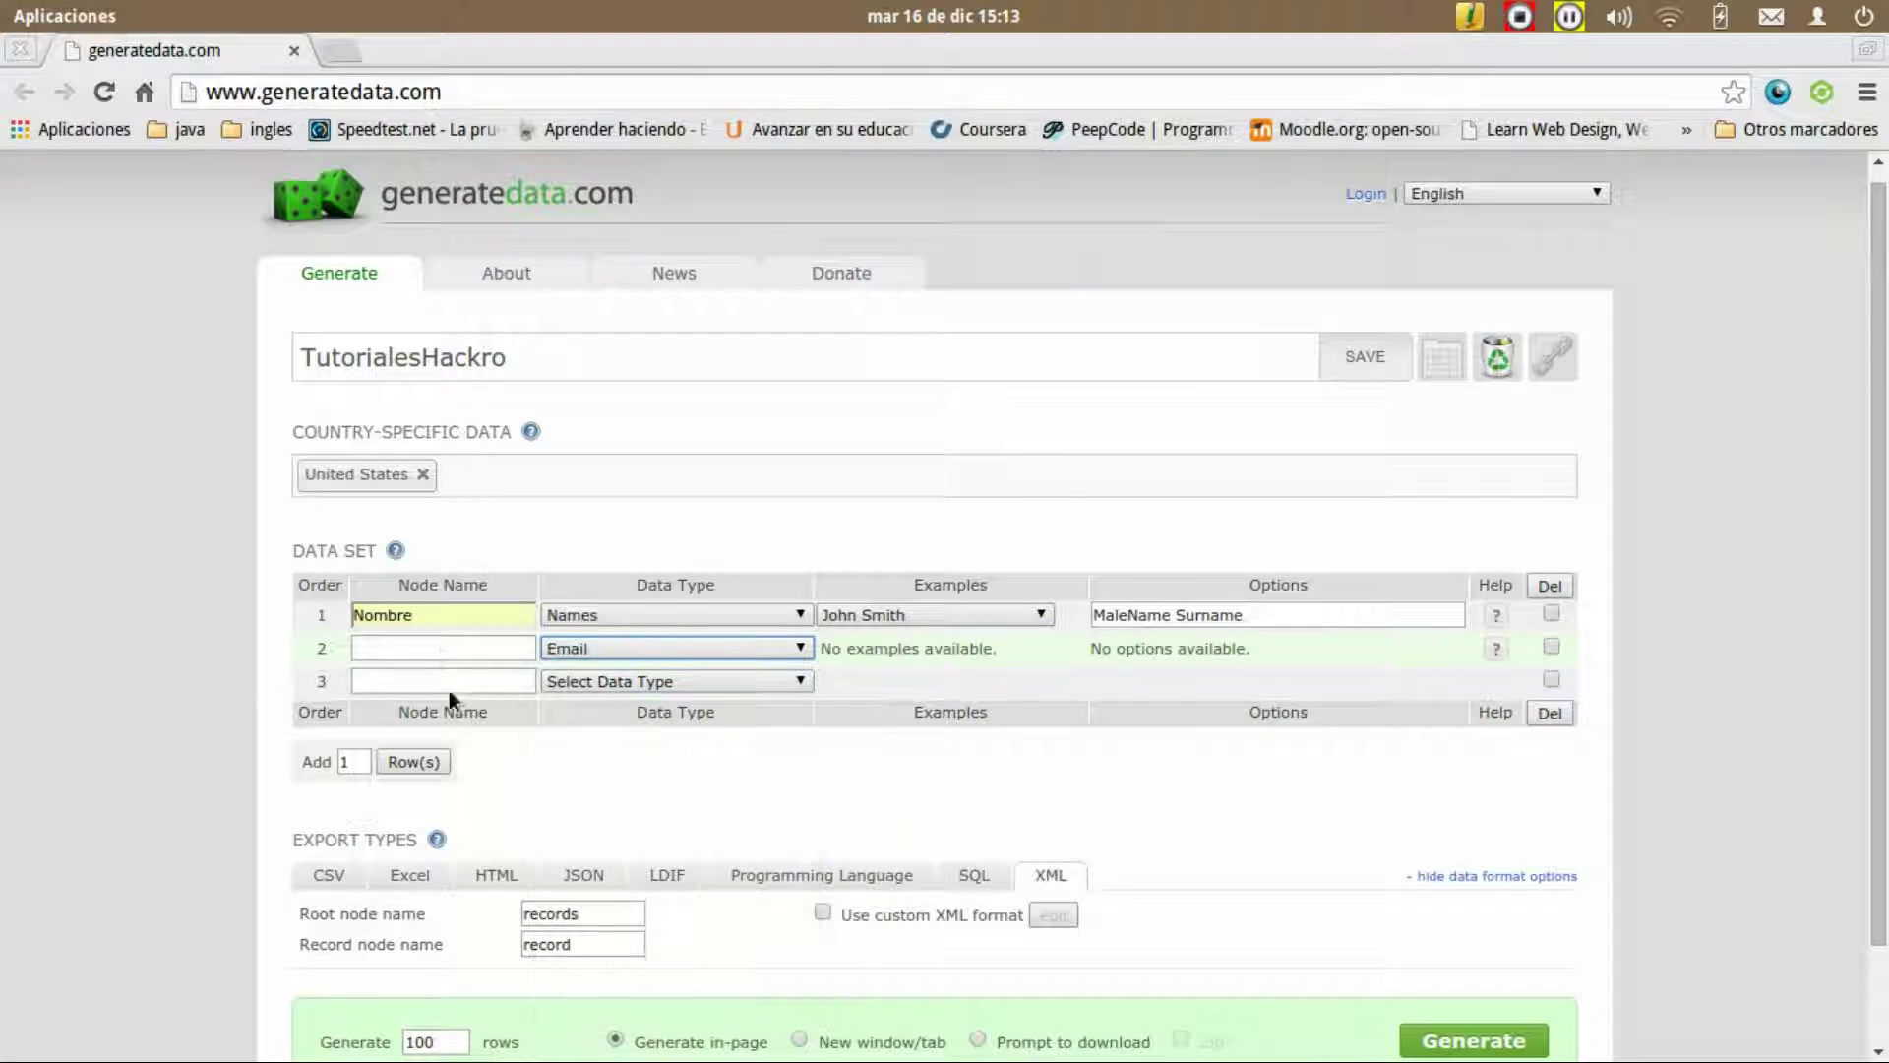
click(440, 648)
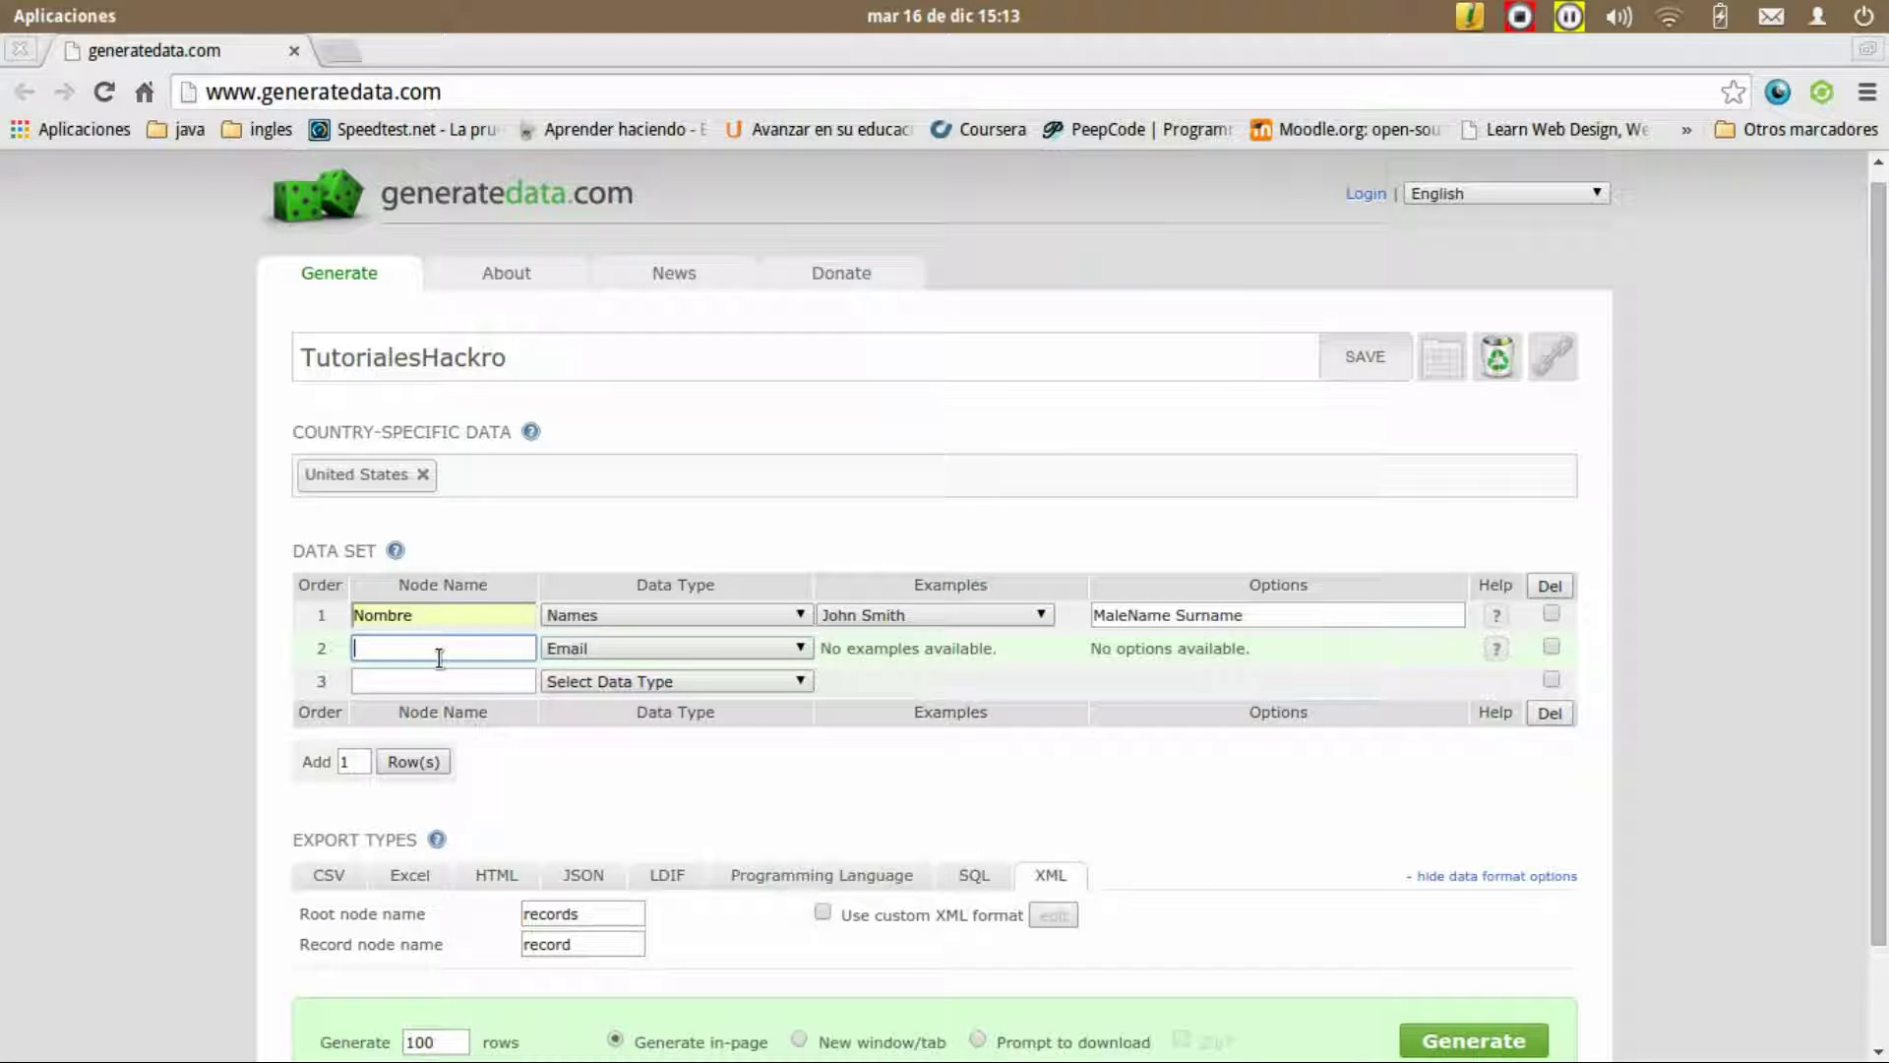
text(Correo)
Step: Name row 3 'Direccion' and give it the Street Address data type
click(441, 682)
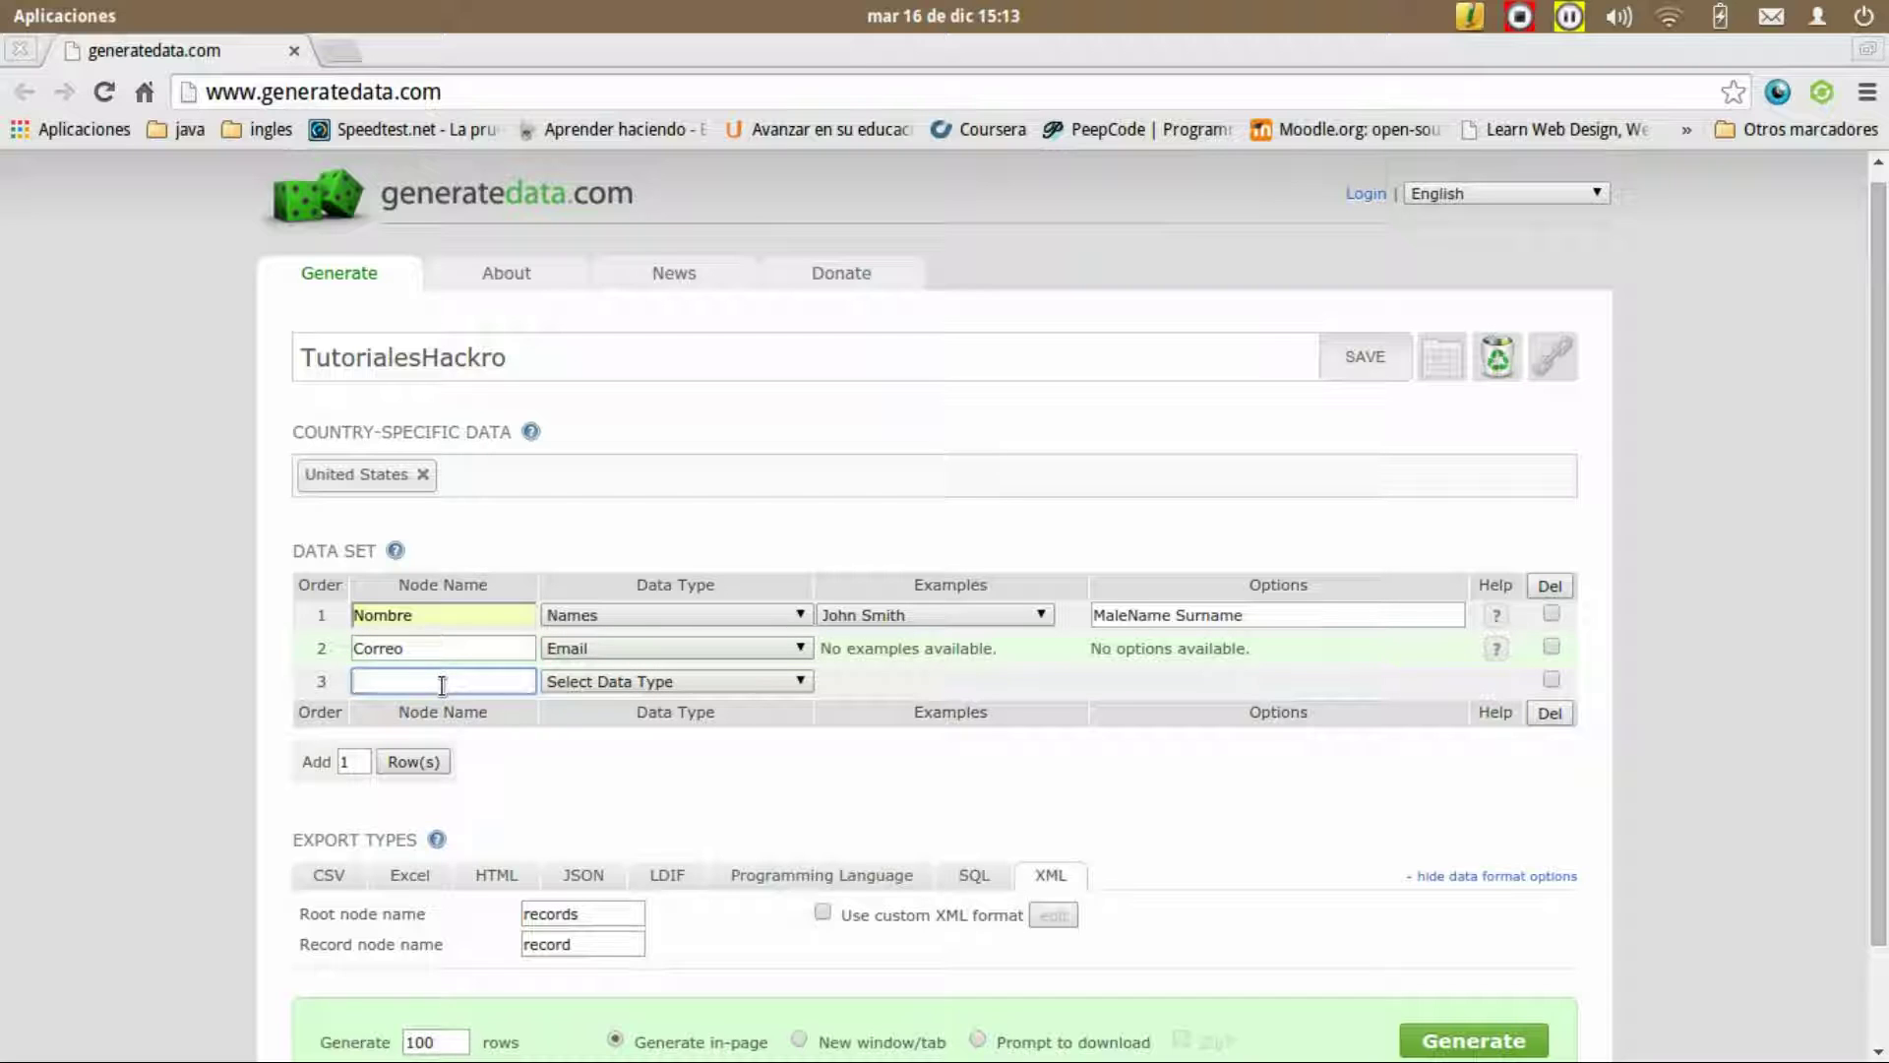
text(Direccion)
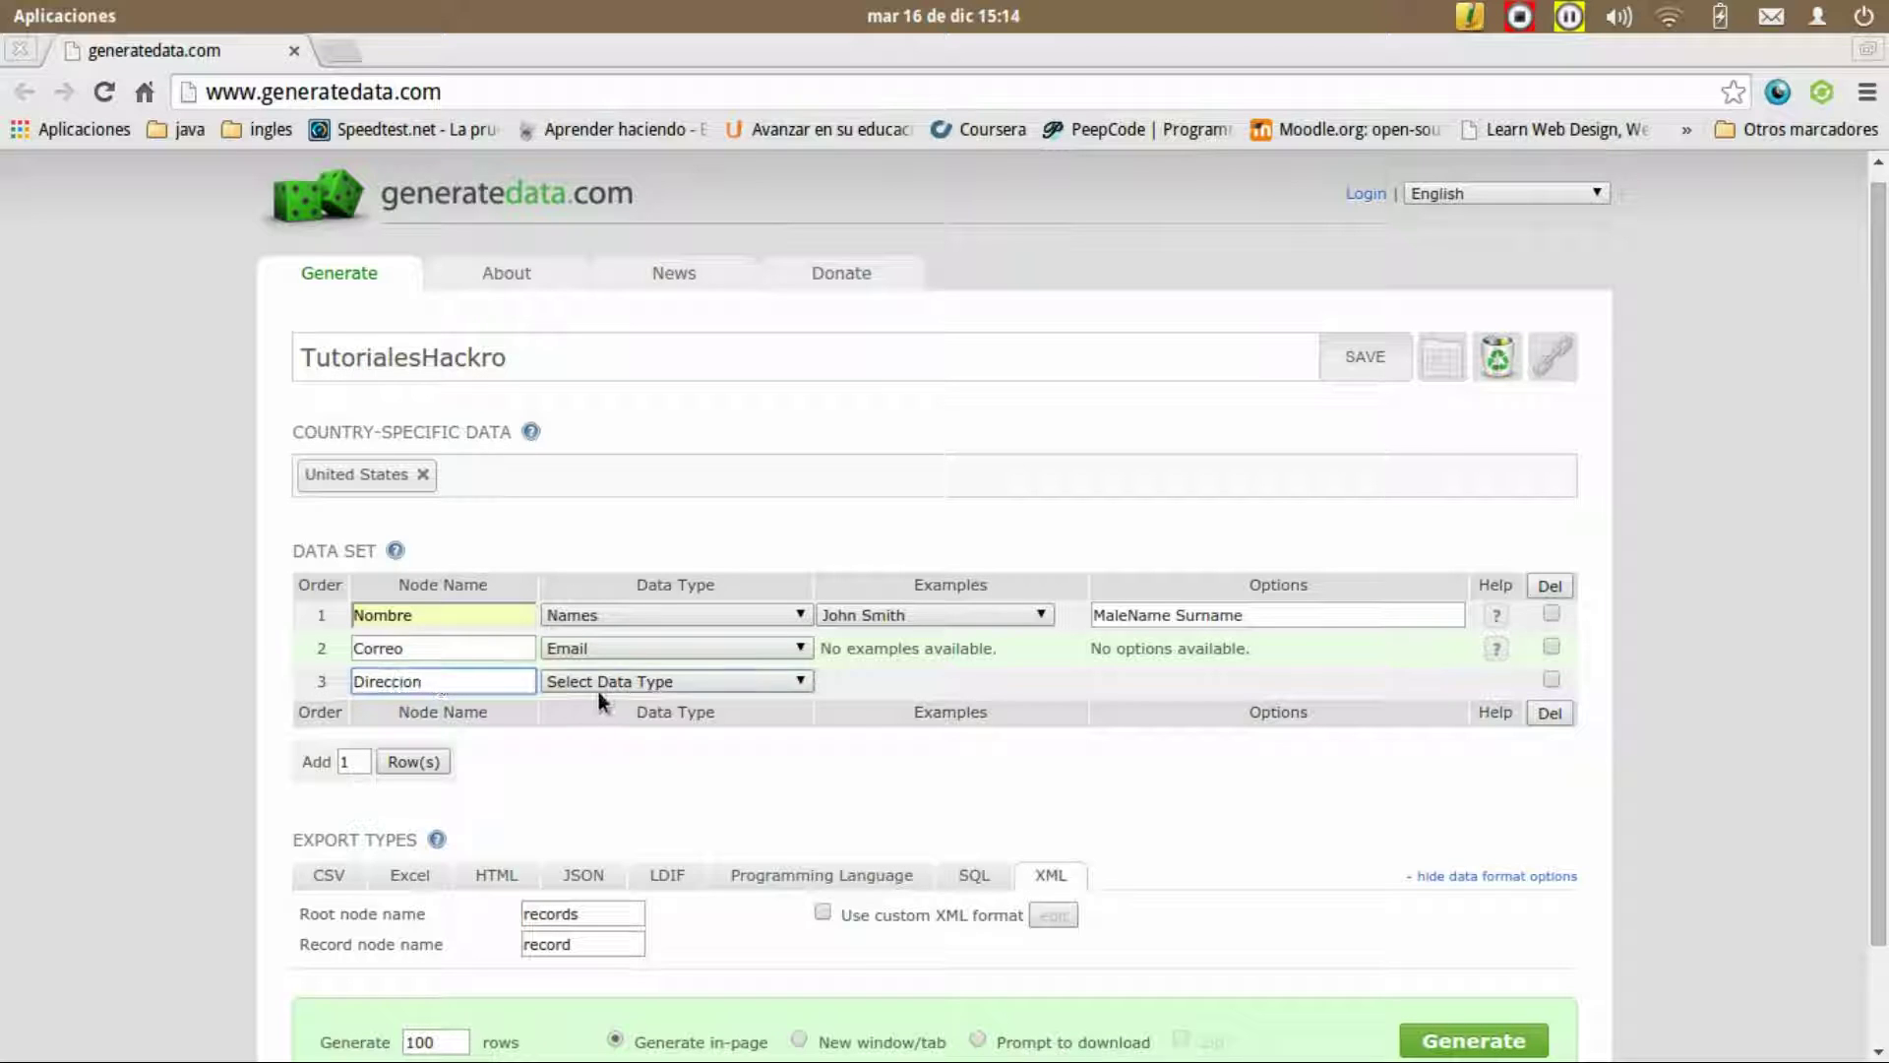
click(599, 689)
drag(796, 767, 798, 866)
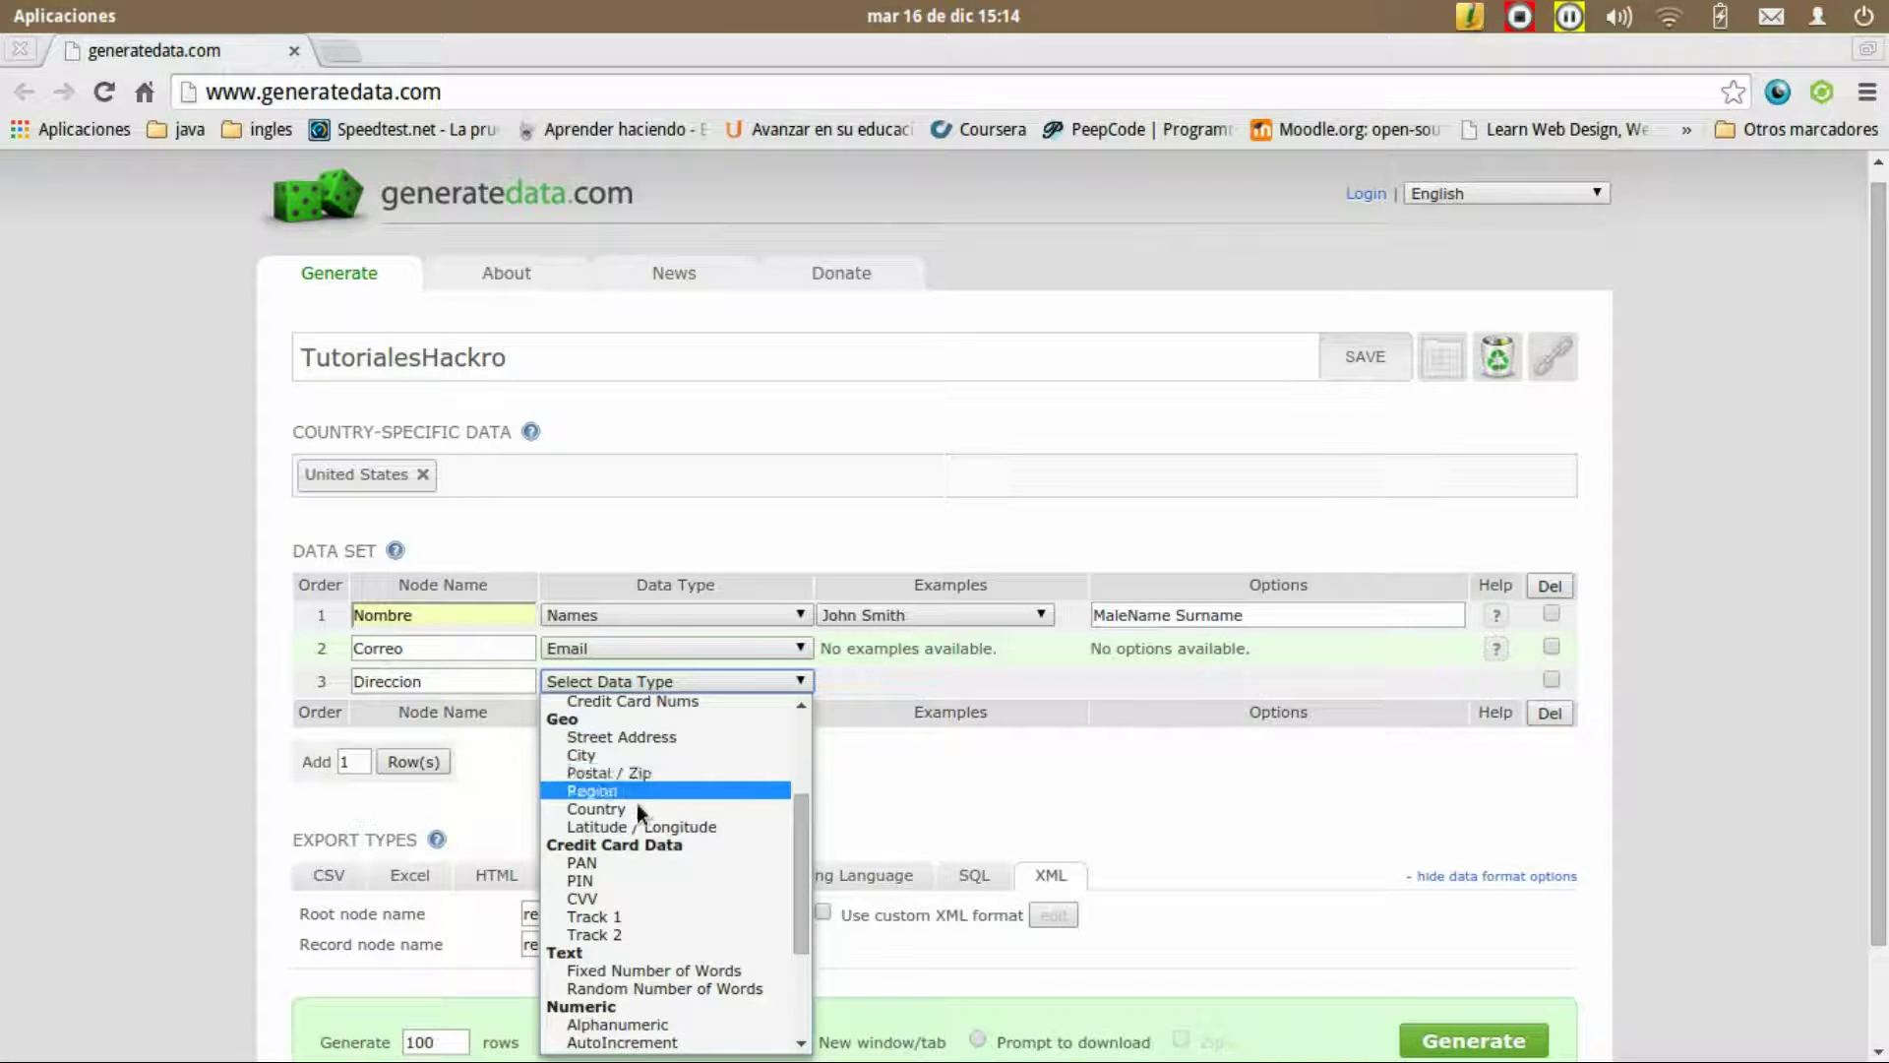
click(651, 739)
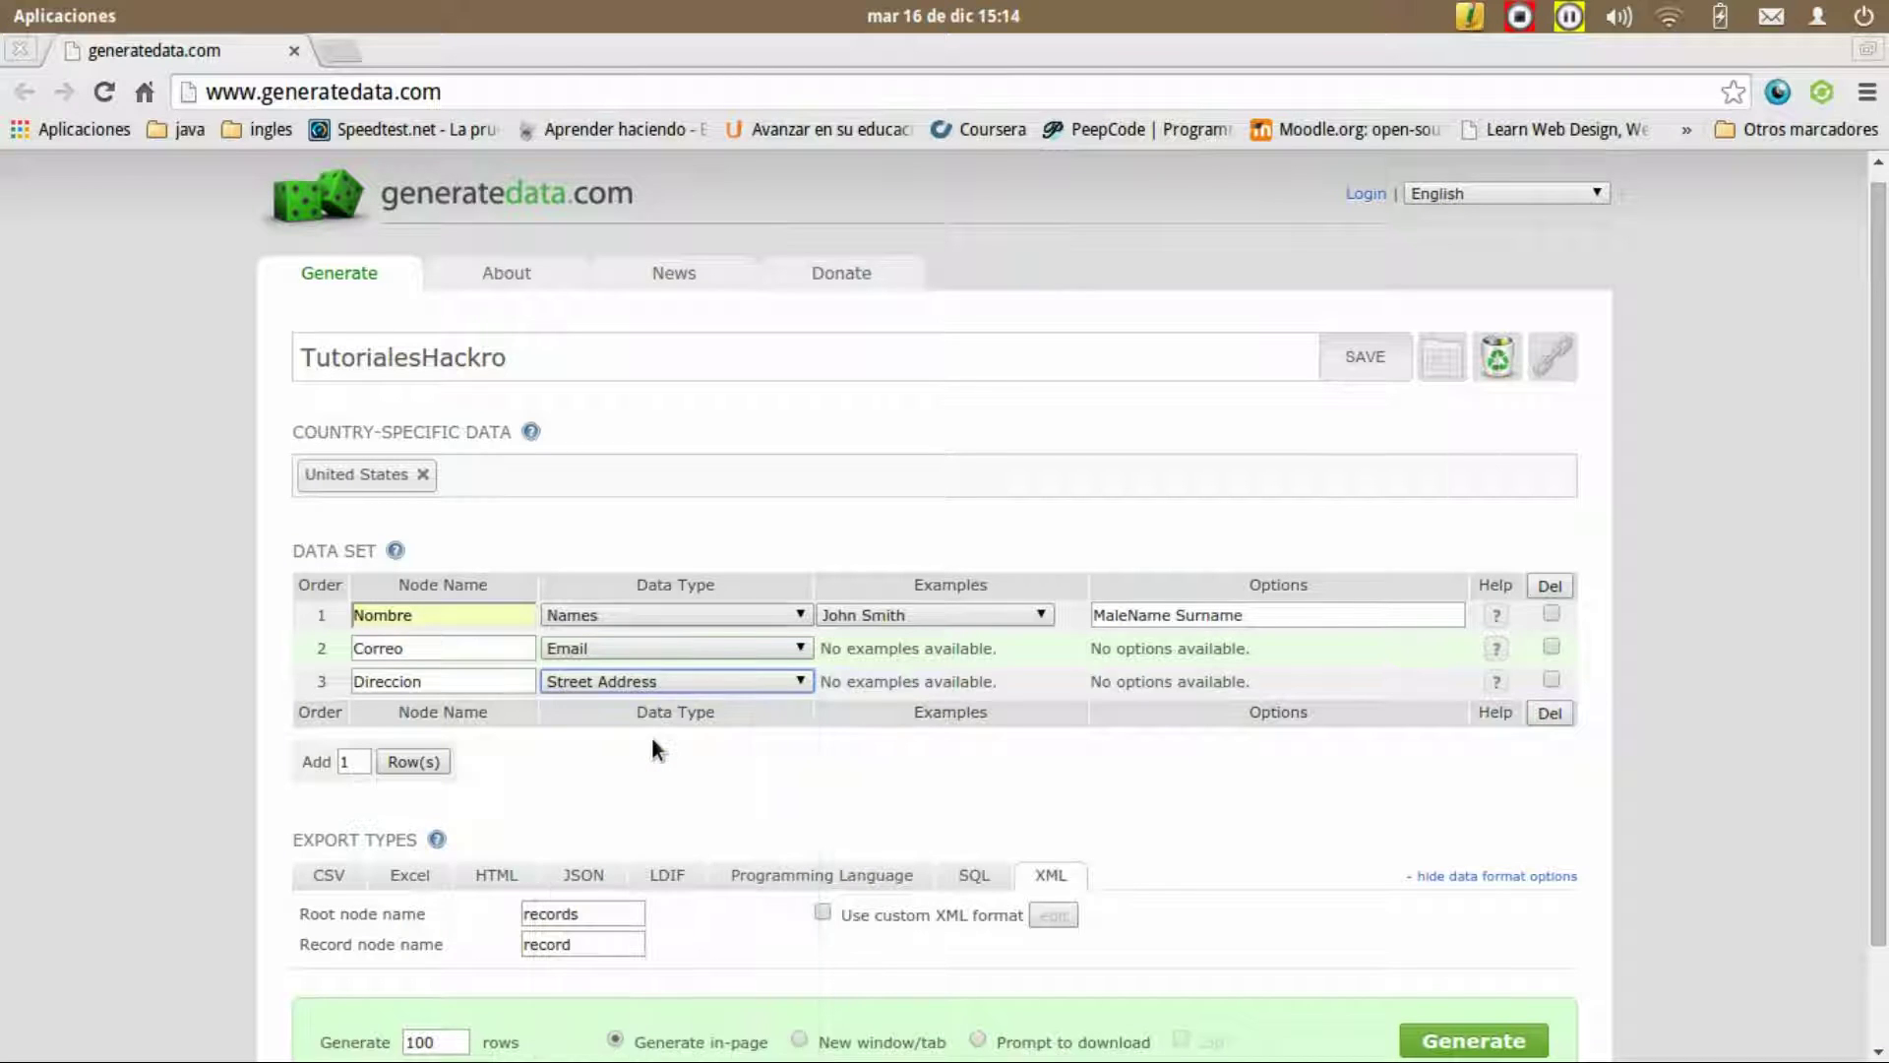
scroll(1453, 659, down, 3)
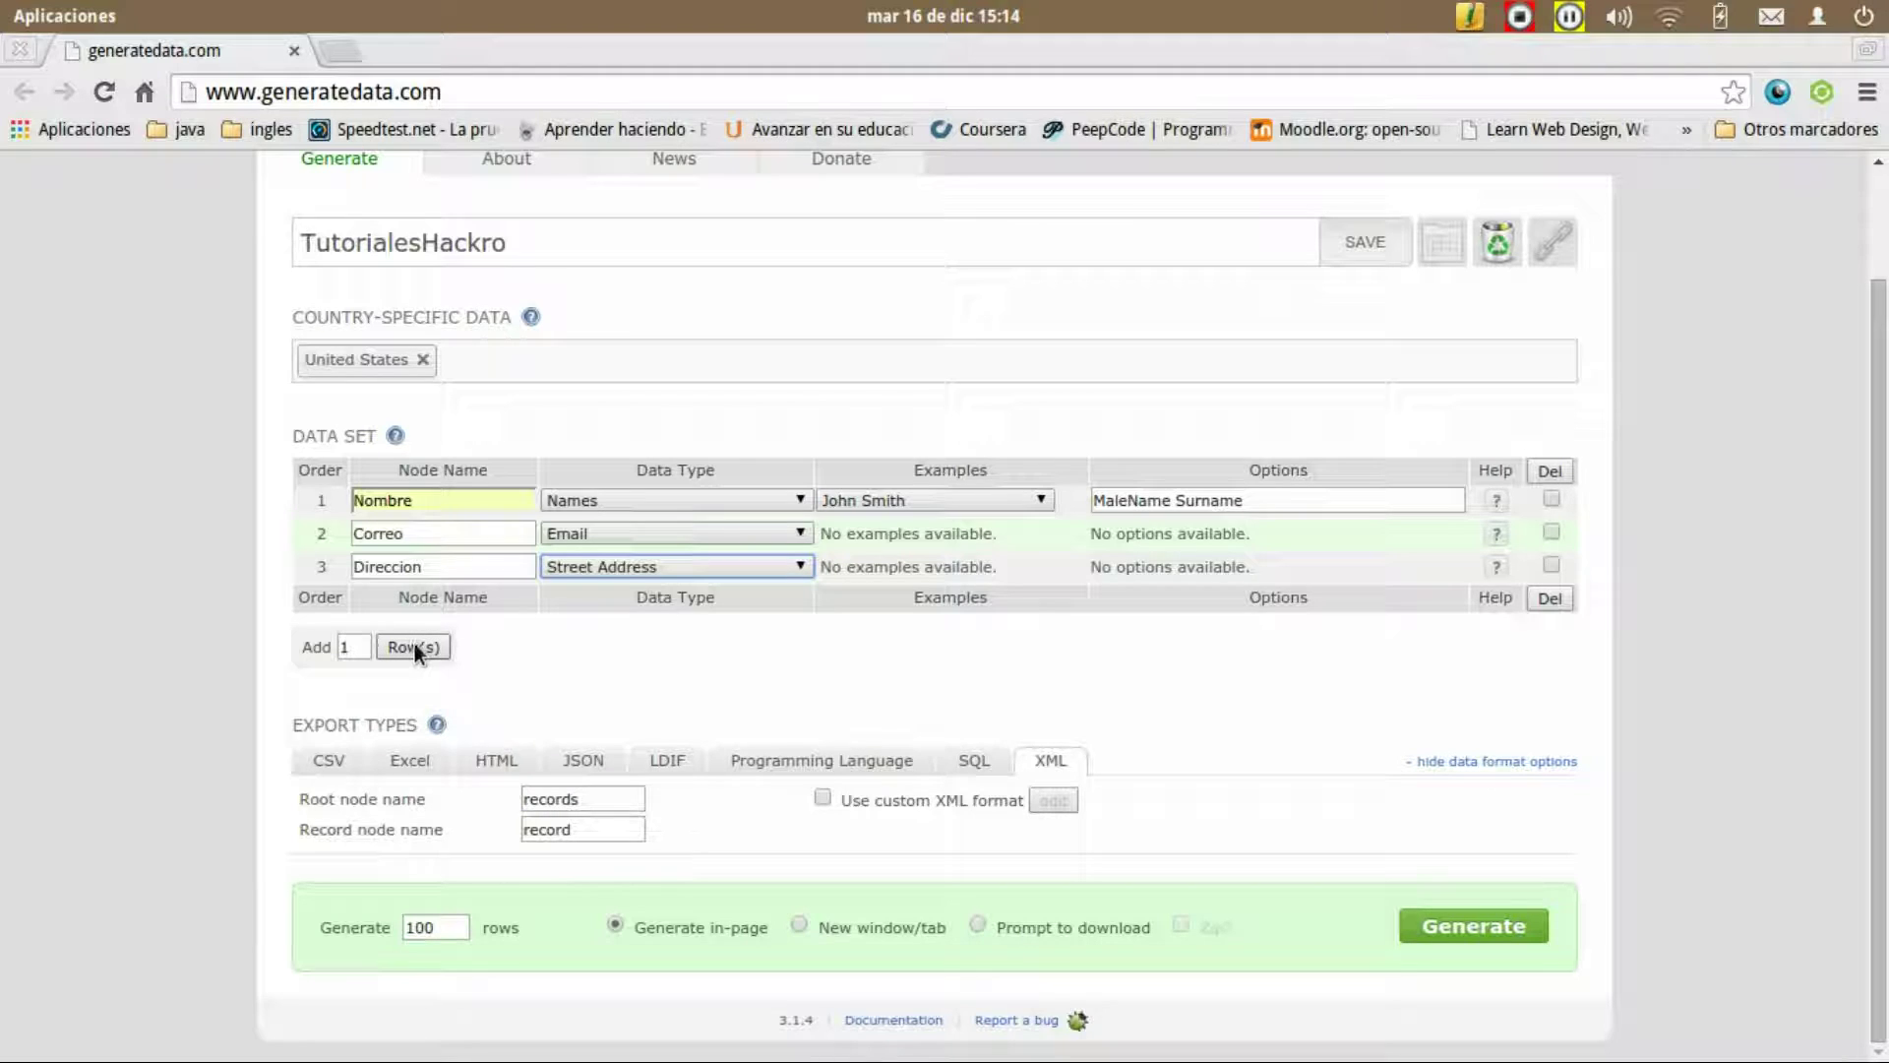
Step: Check CSV line-ending options, then generate and save the dataset as an Excel .xls file
click(368, 763)
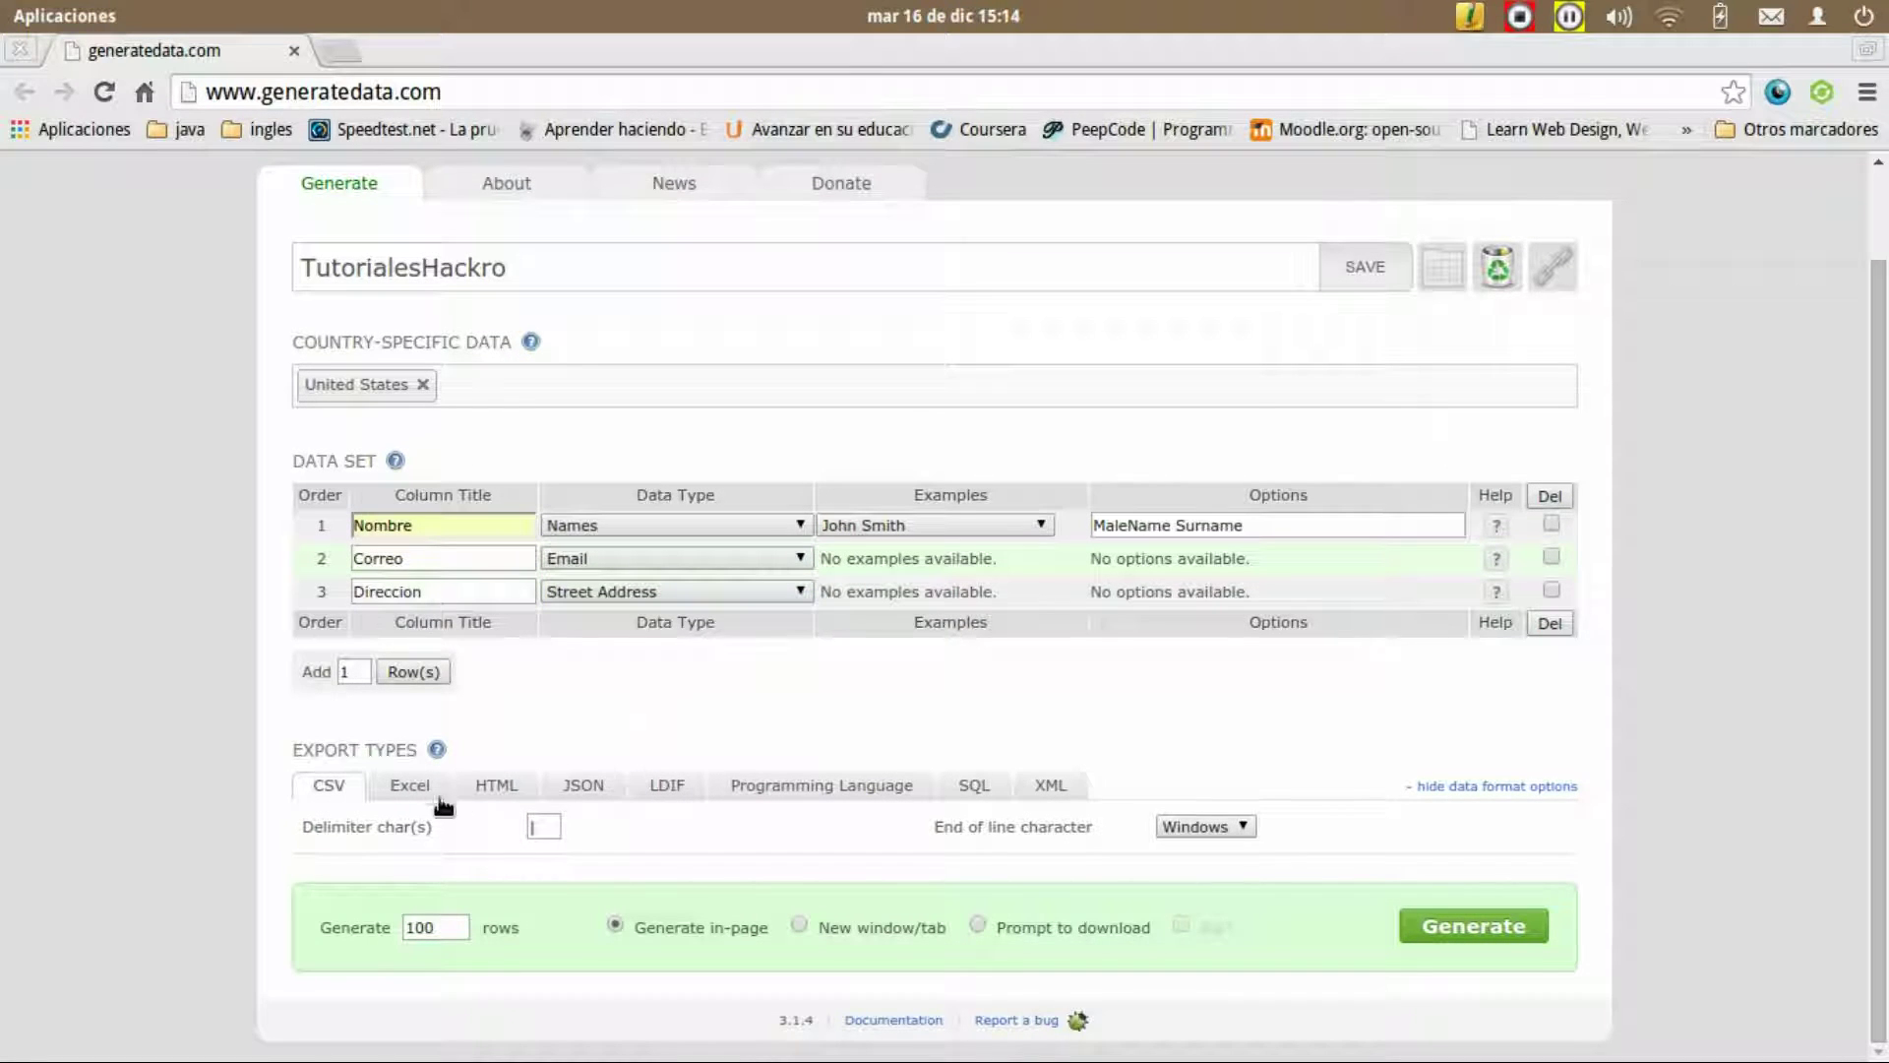
click(1221, 827)
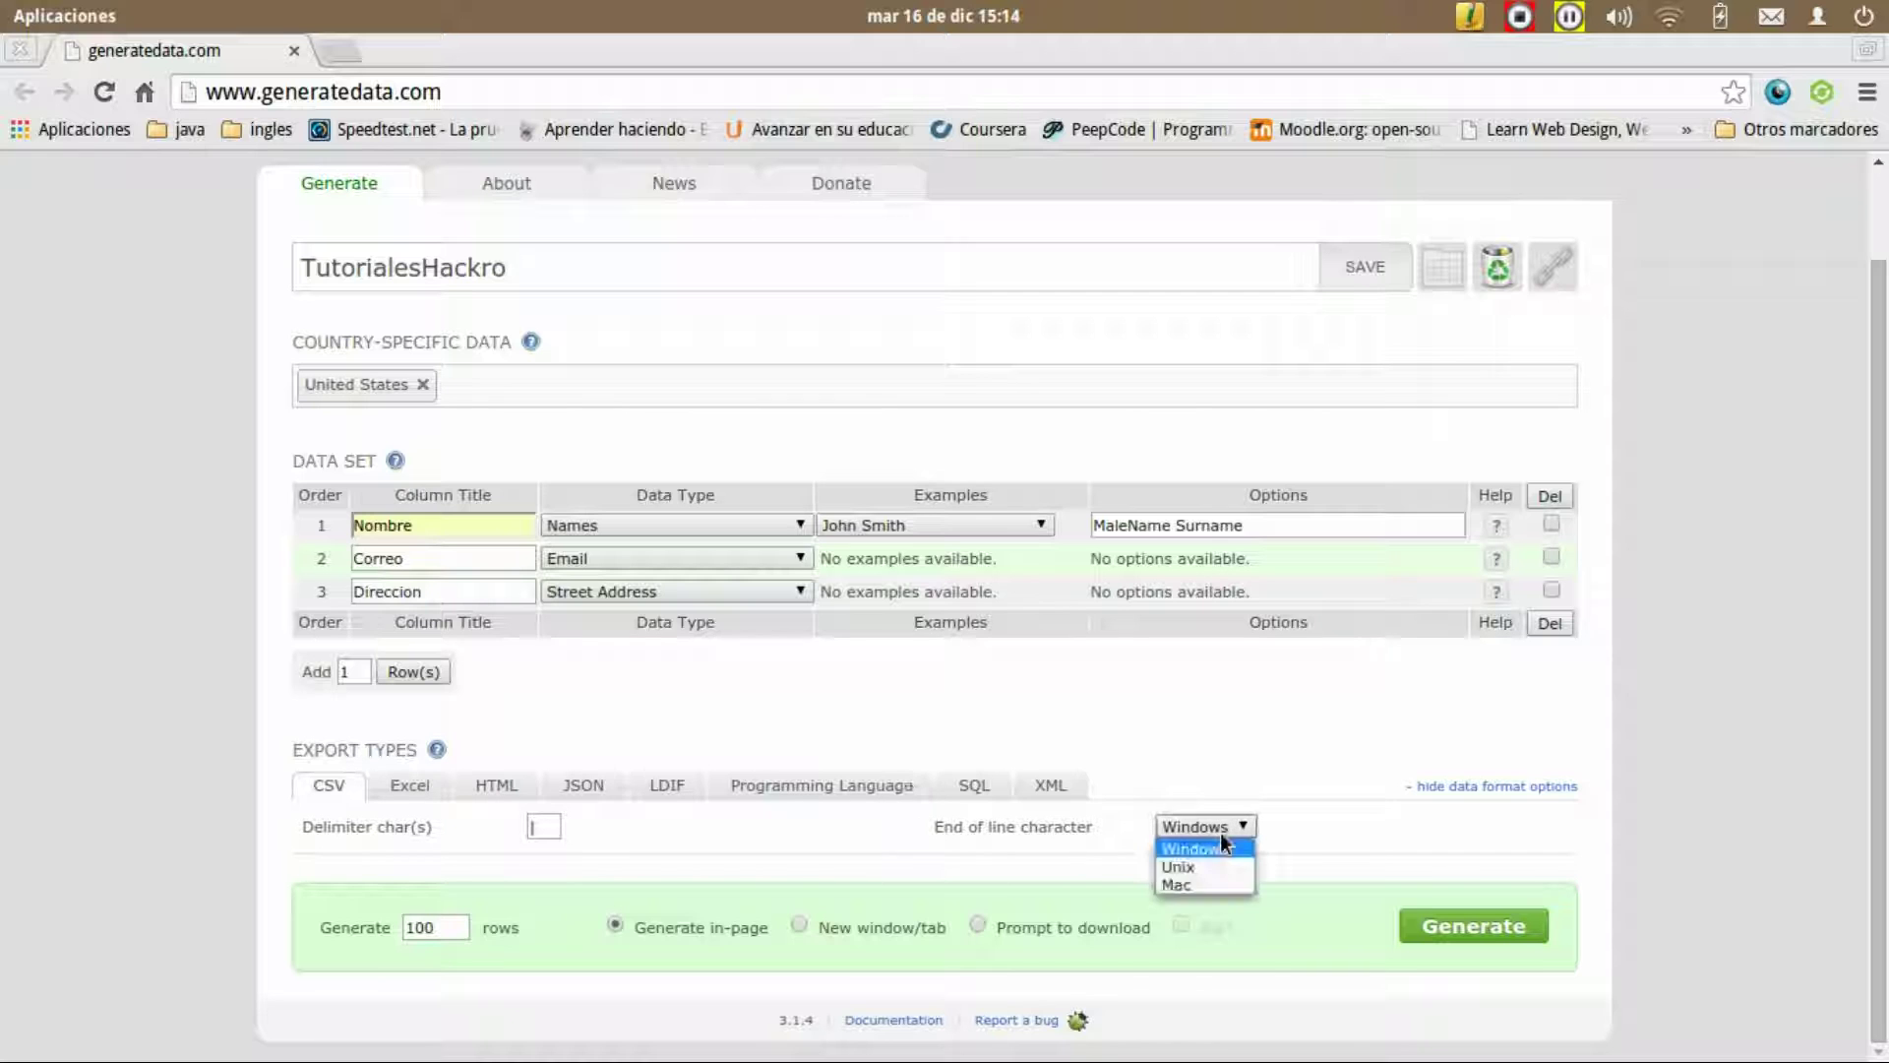
click(1220, 837)
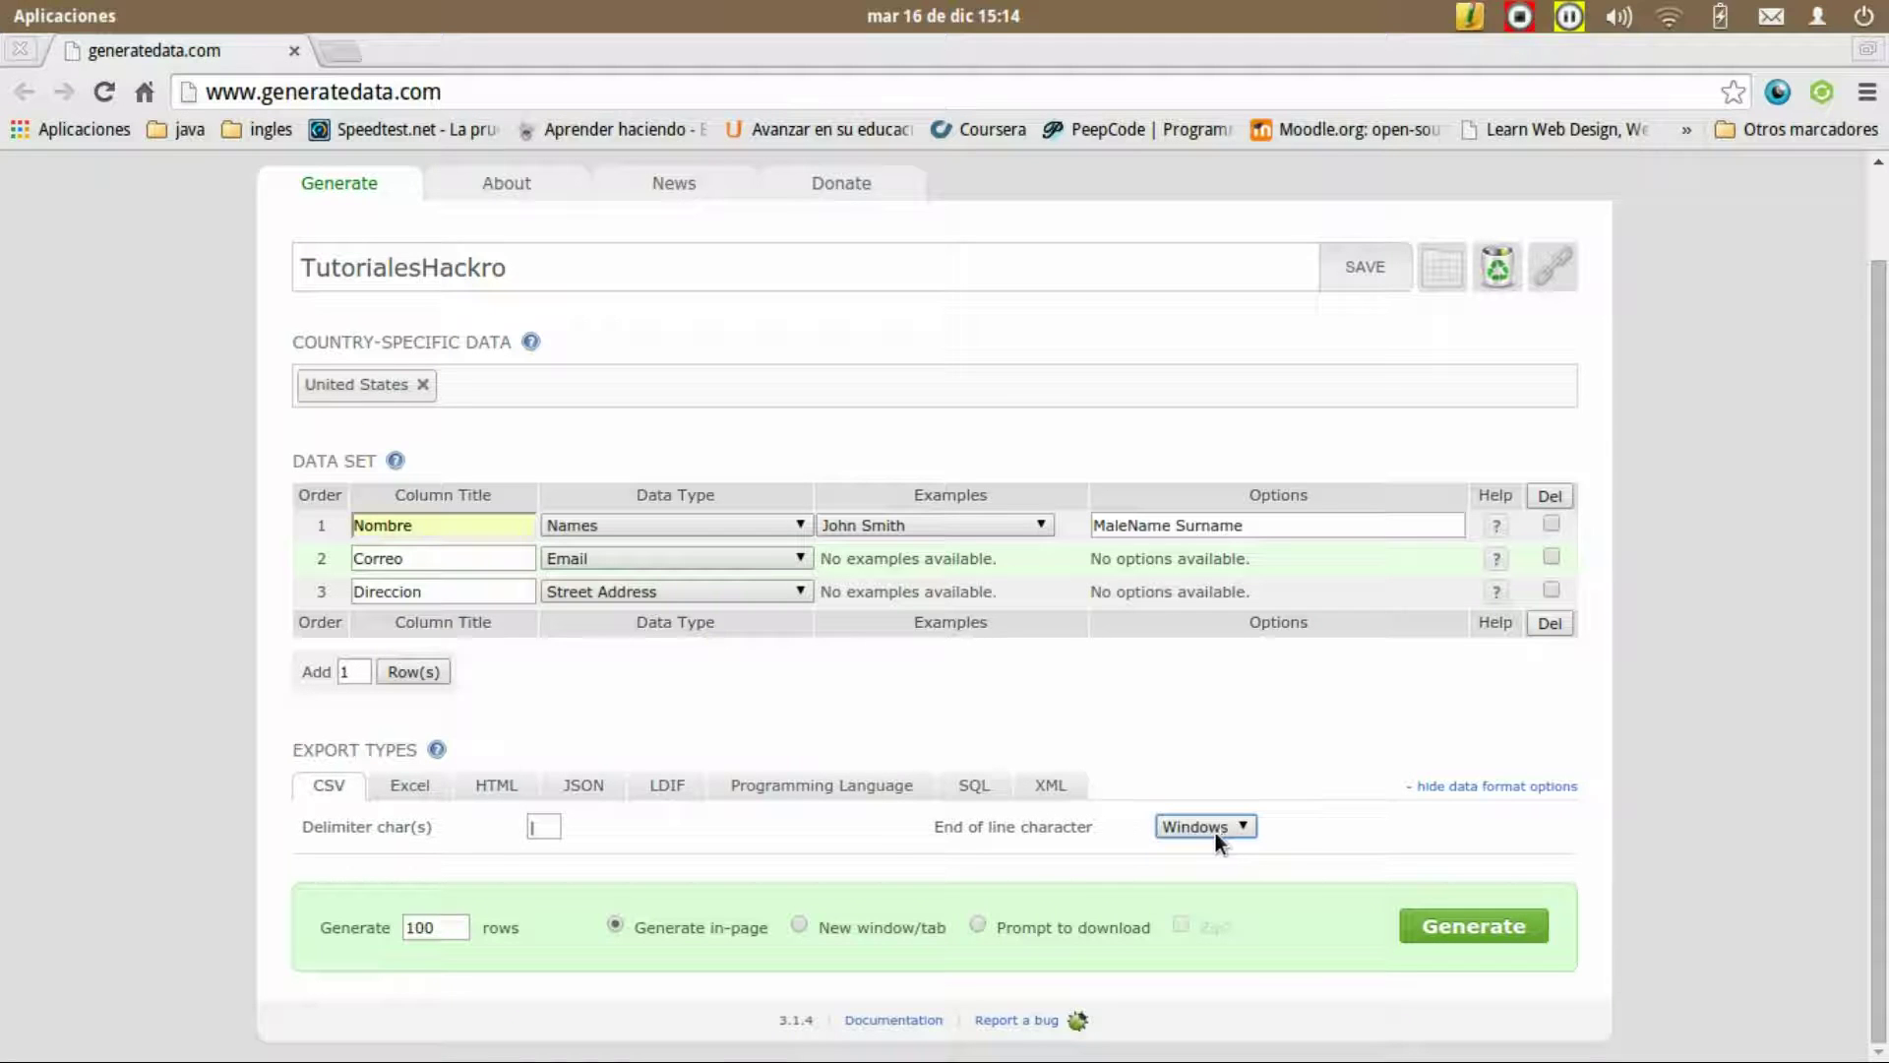
click(429, 791)
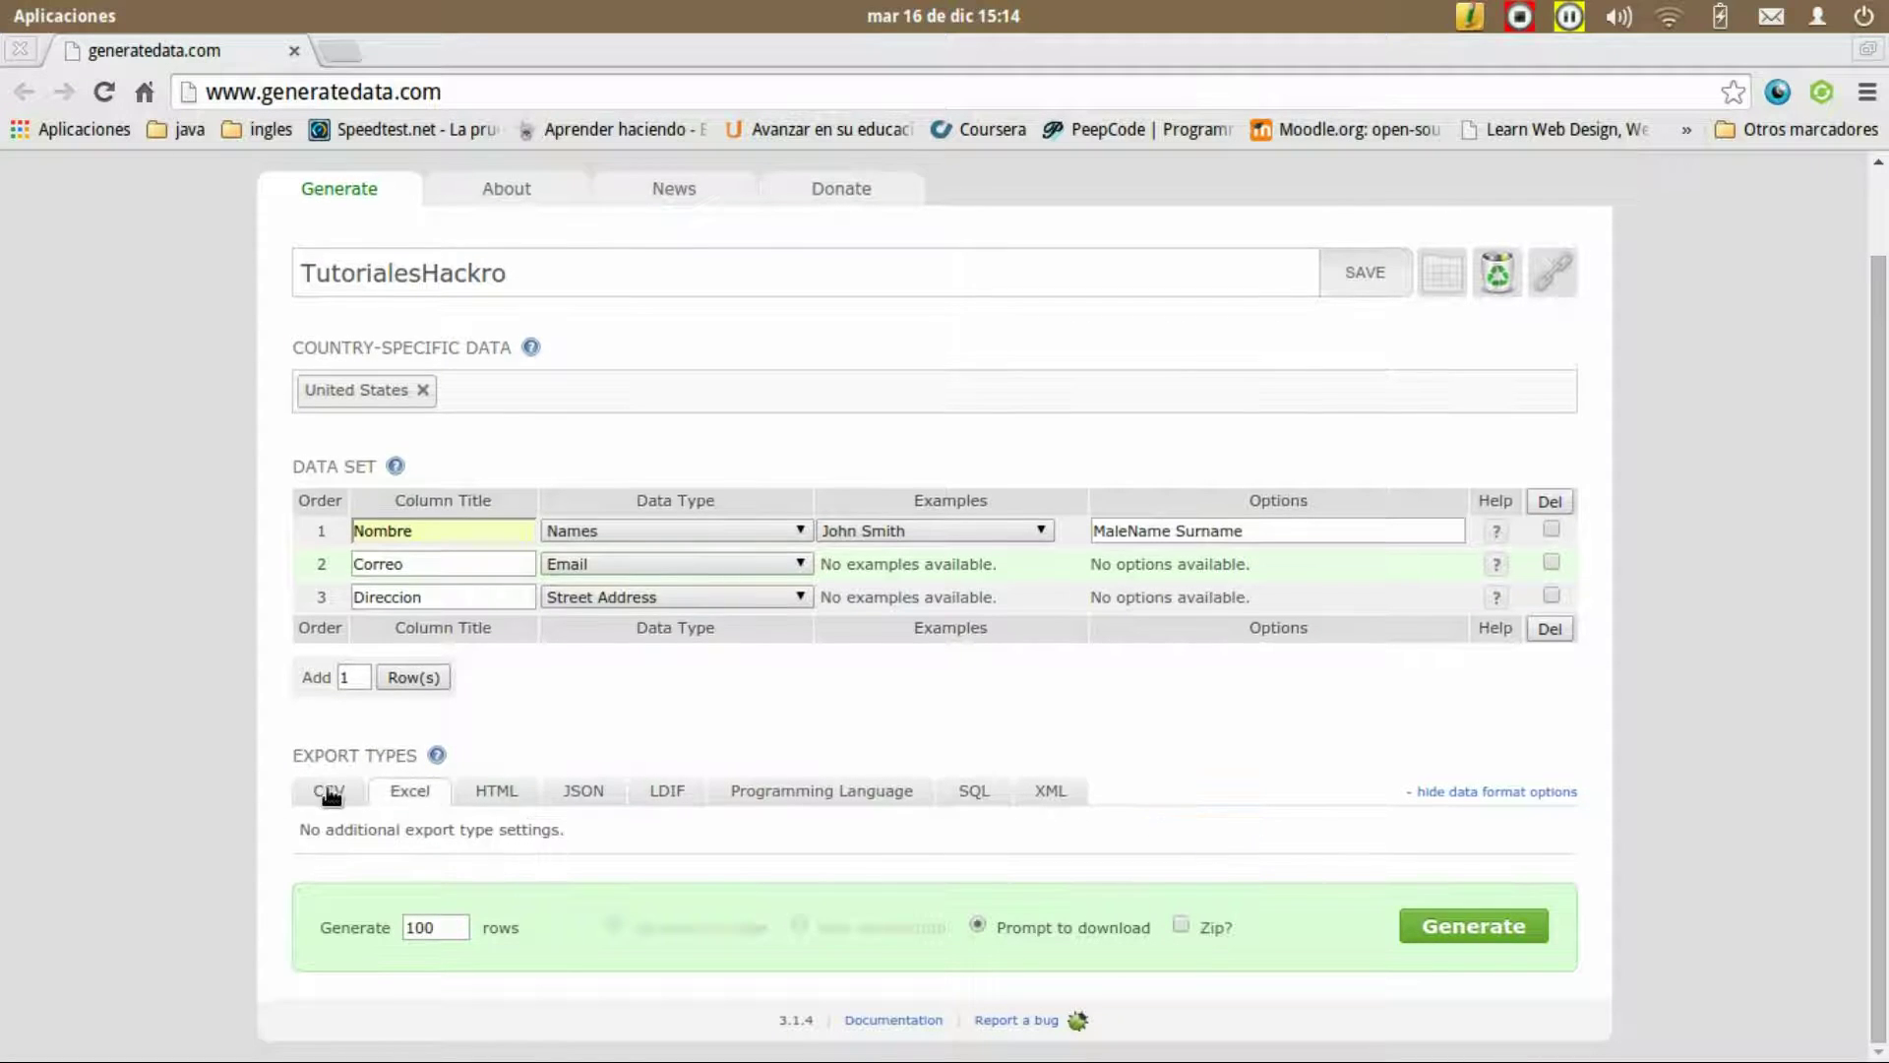
click(329, 787)
click(404, 788)
click(1474, 925)
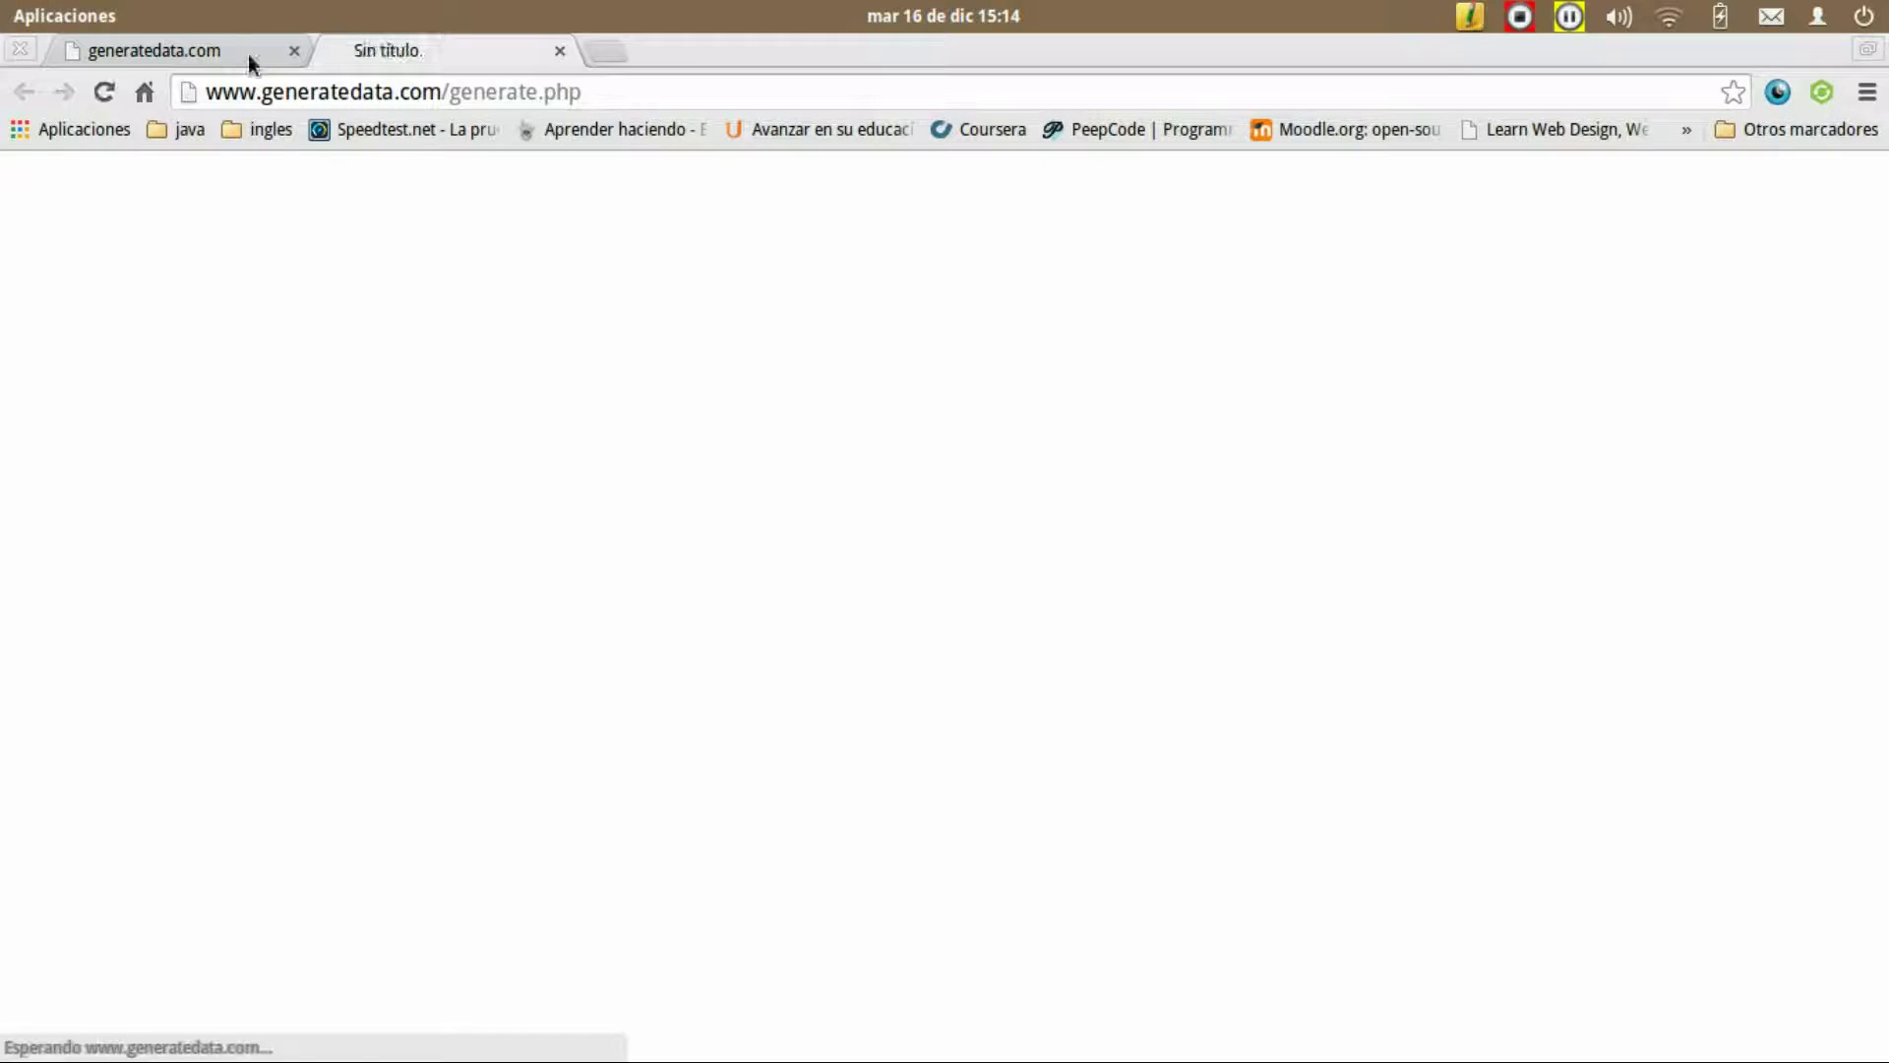
click(1391, 782)
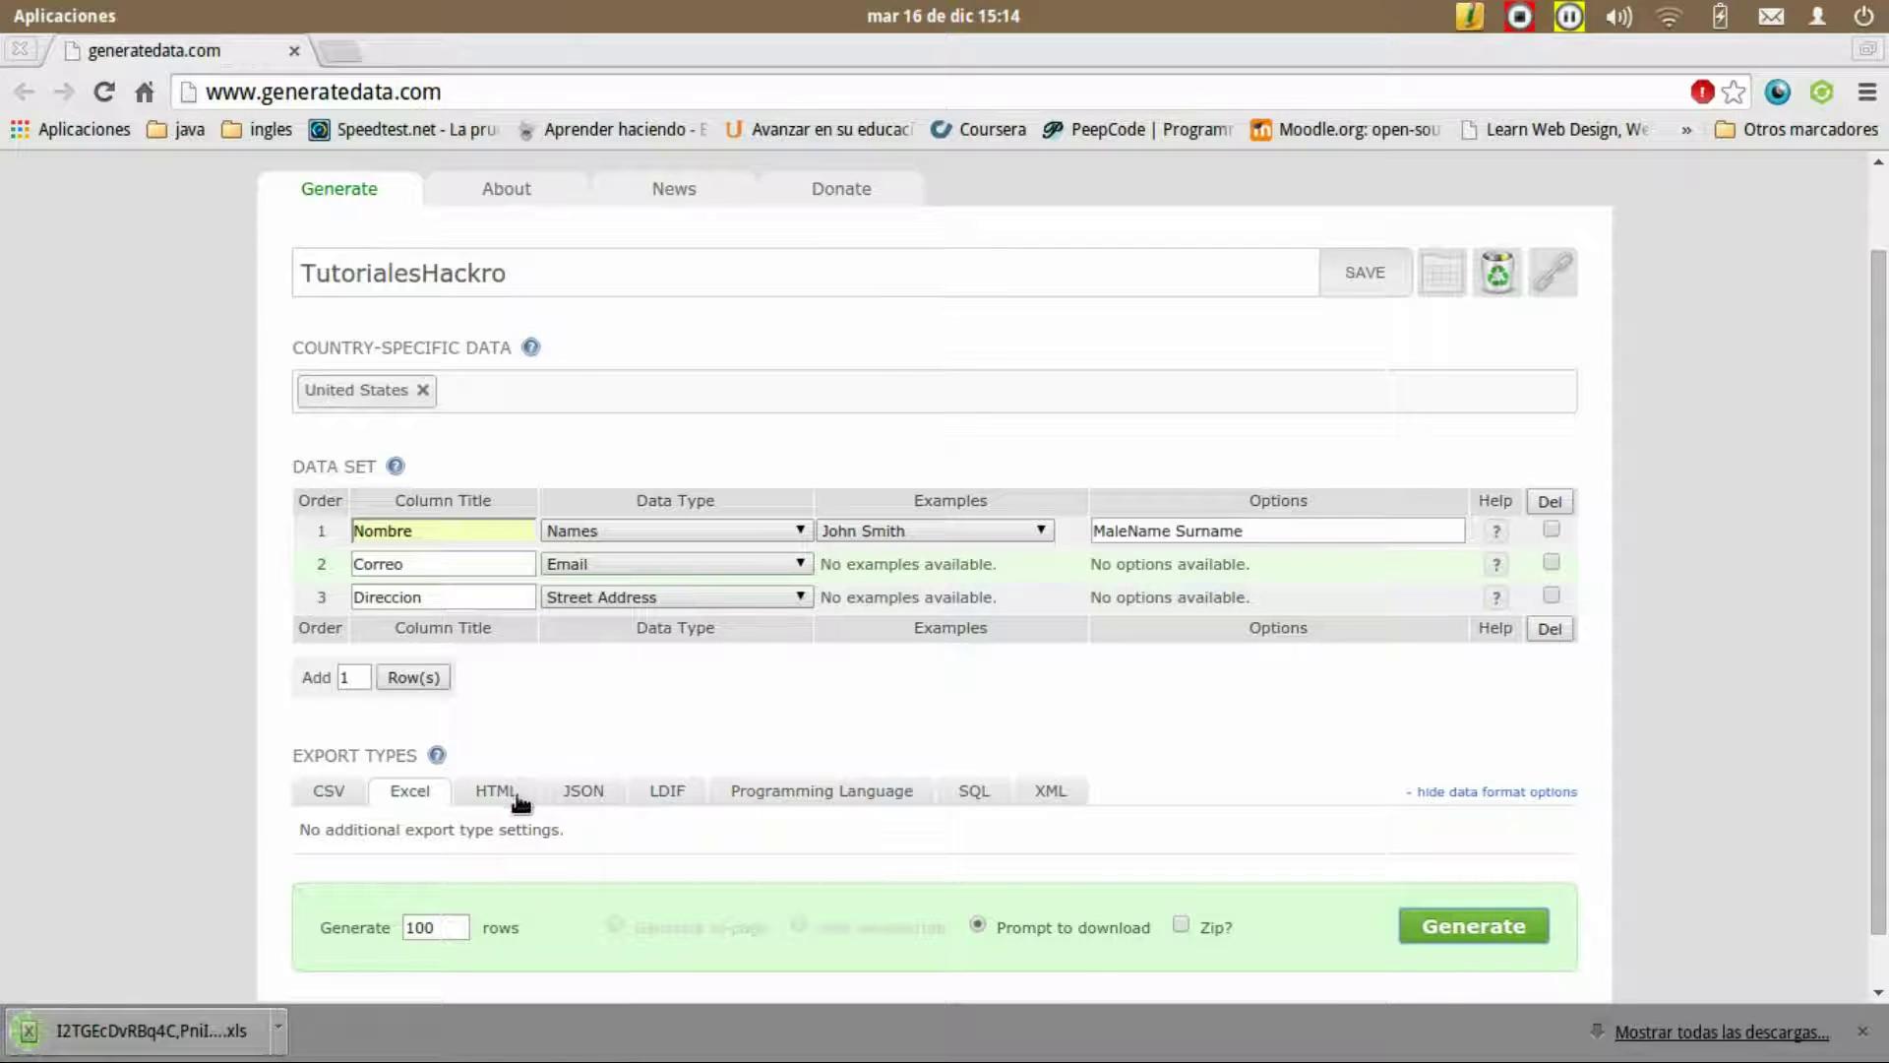
Step: Generate and save the dataset as an HTML table file
click(509, 792)
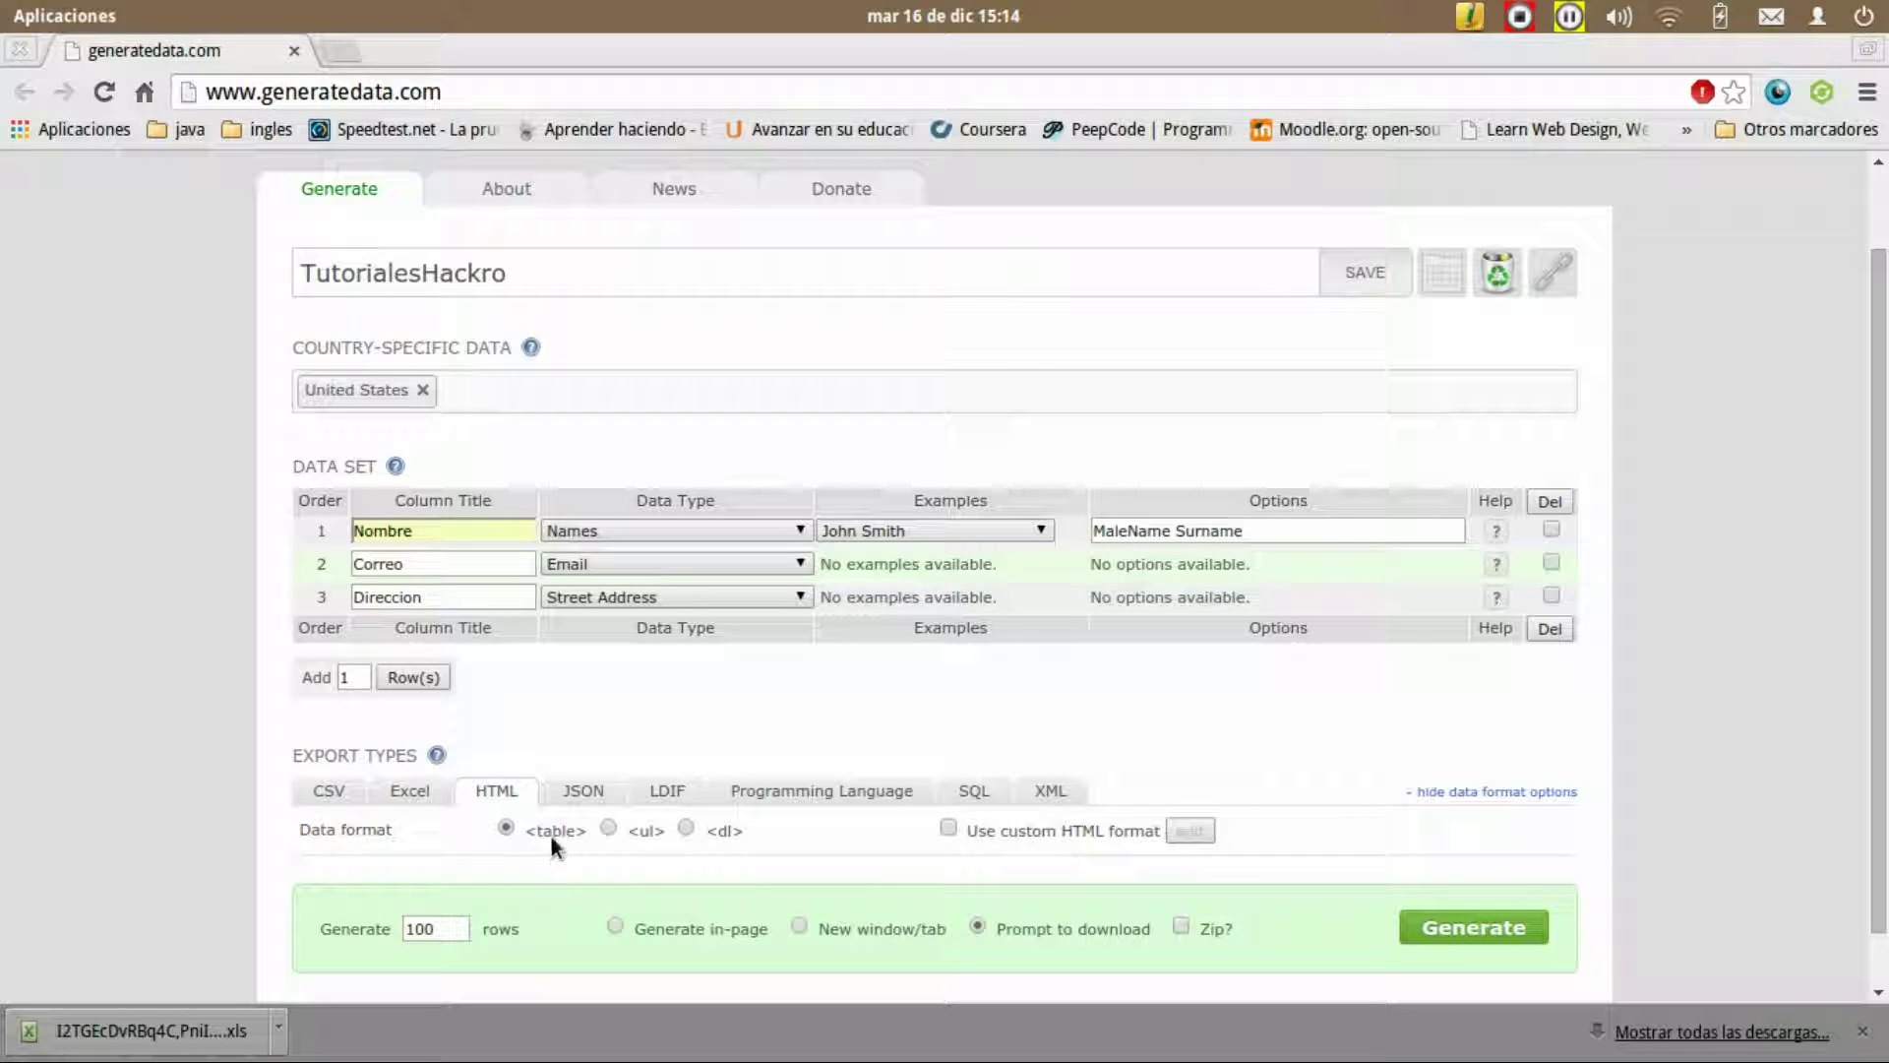
click(1495, 930)
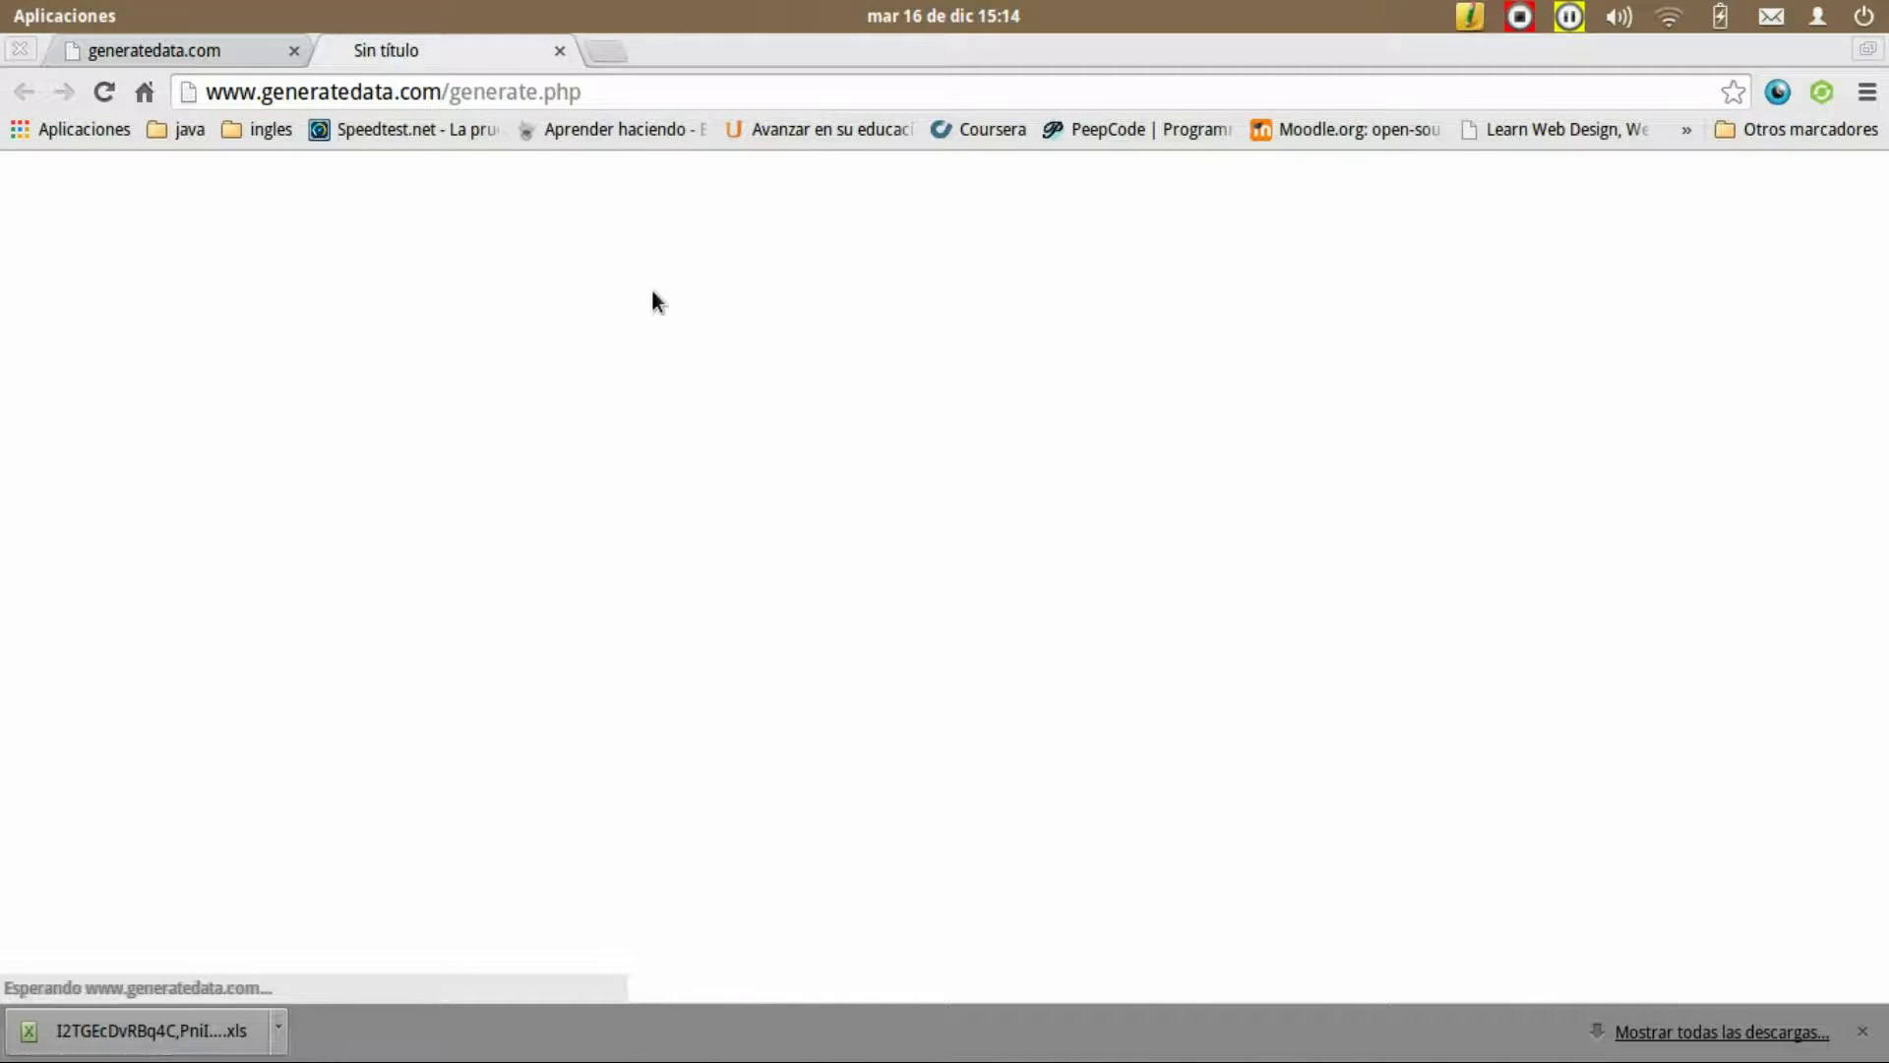
key(Return)
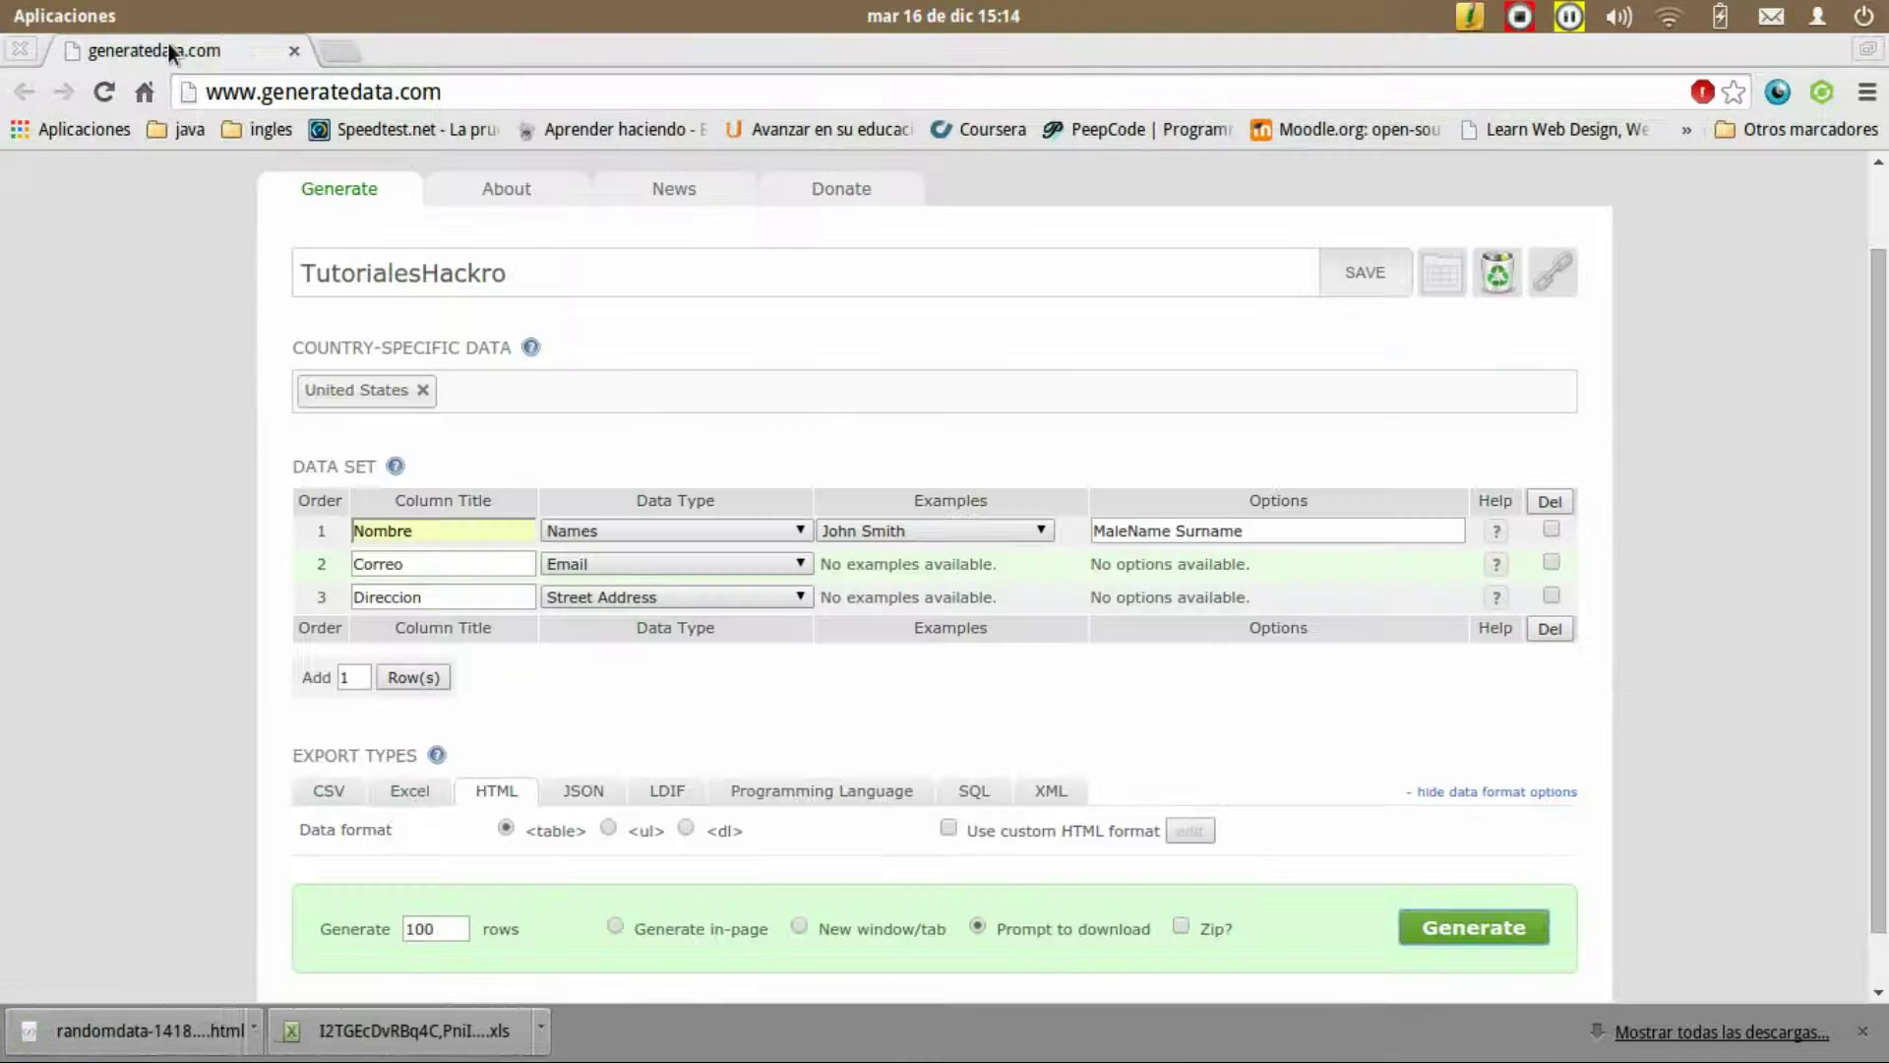
Step: Export the dataset as simple-structure JSON and save dataDec-16-2014.json to Descargas
click(588, 795)
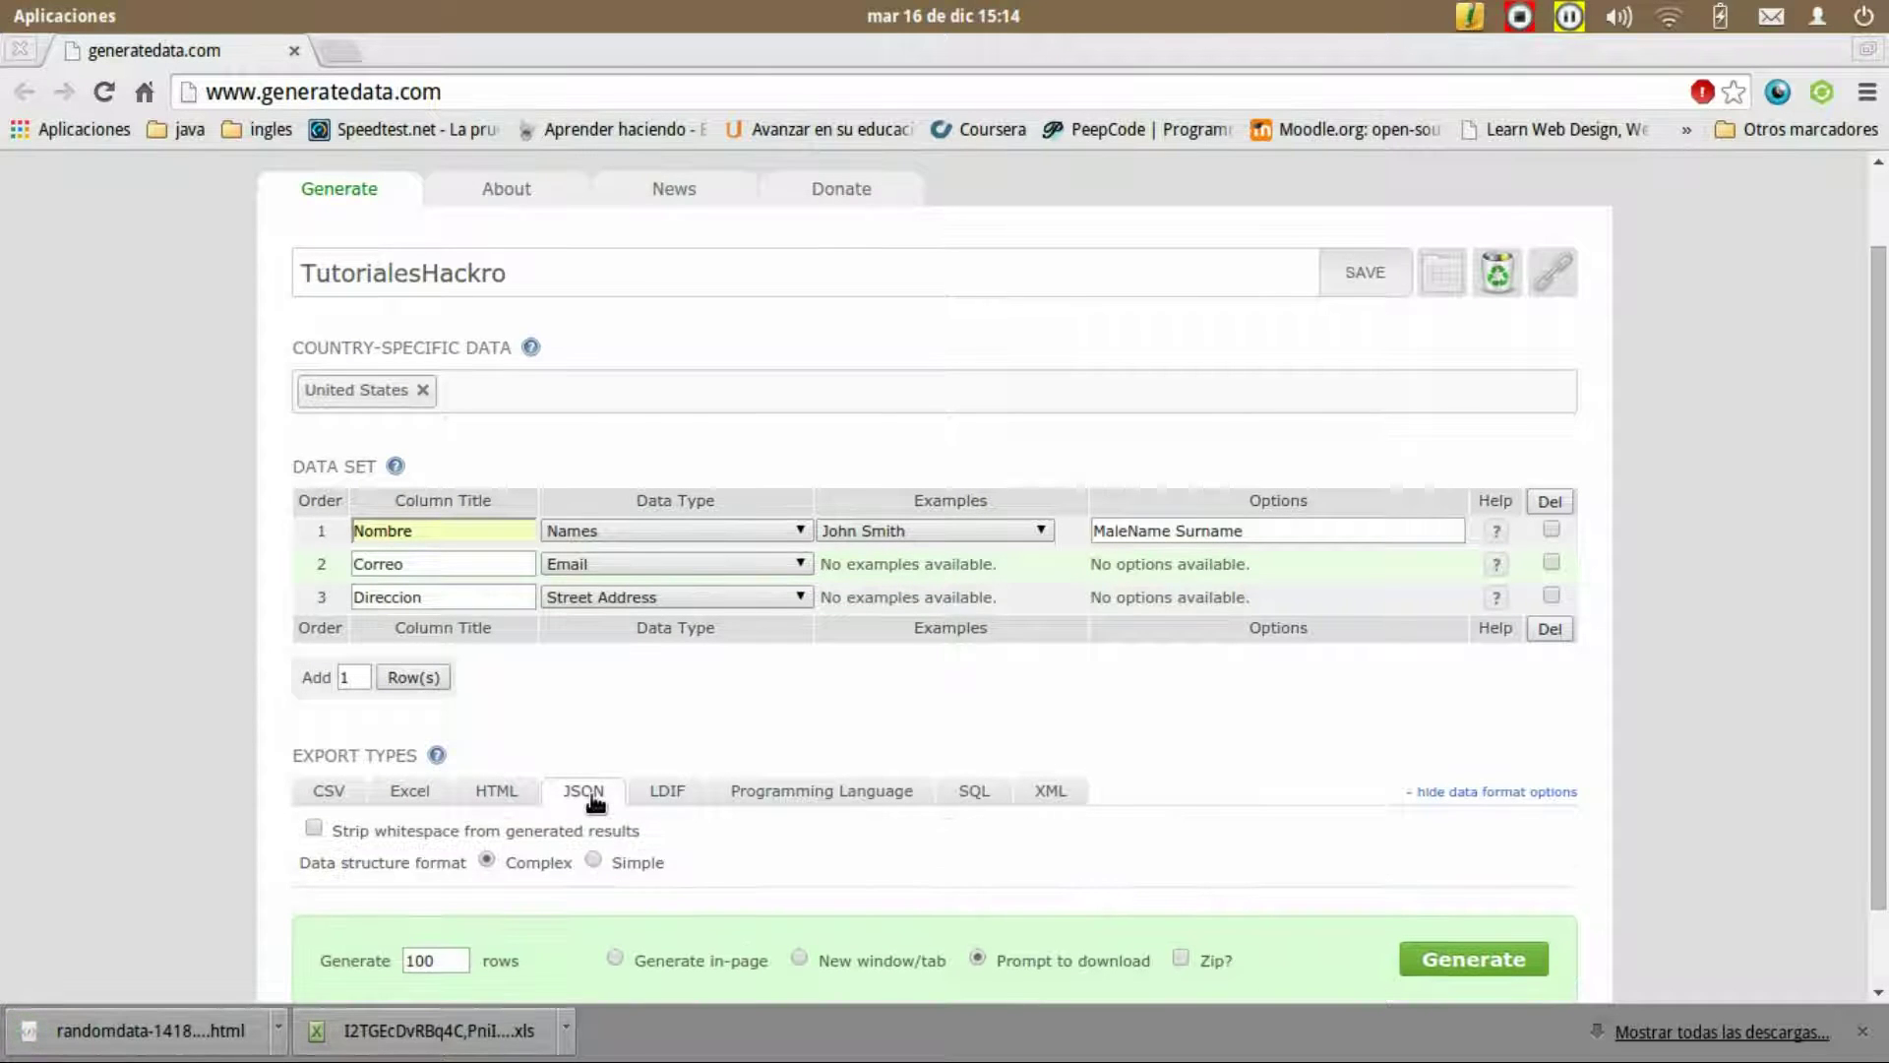
click(596, 861)
click(537, 862)
click(595, 860)
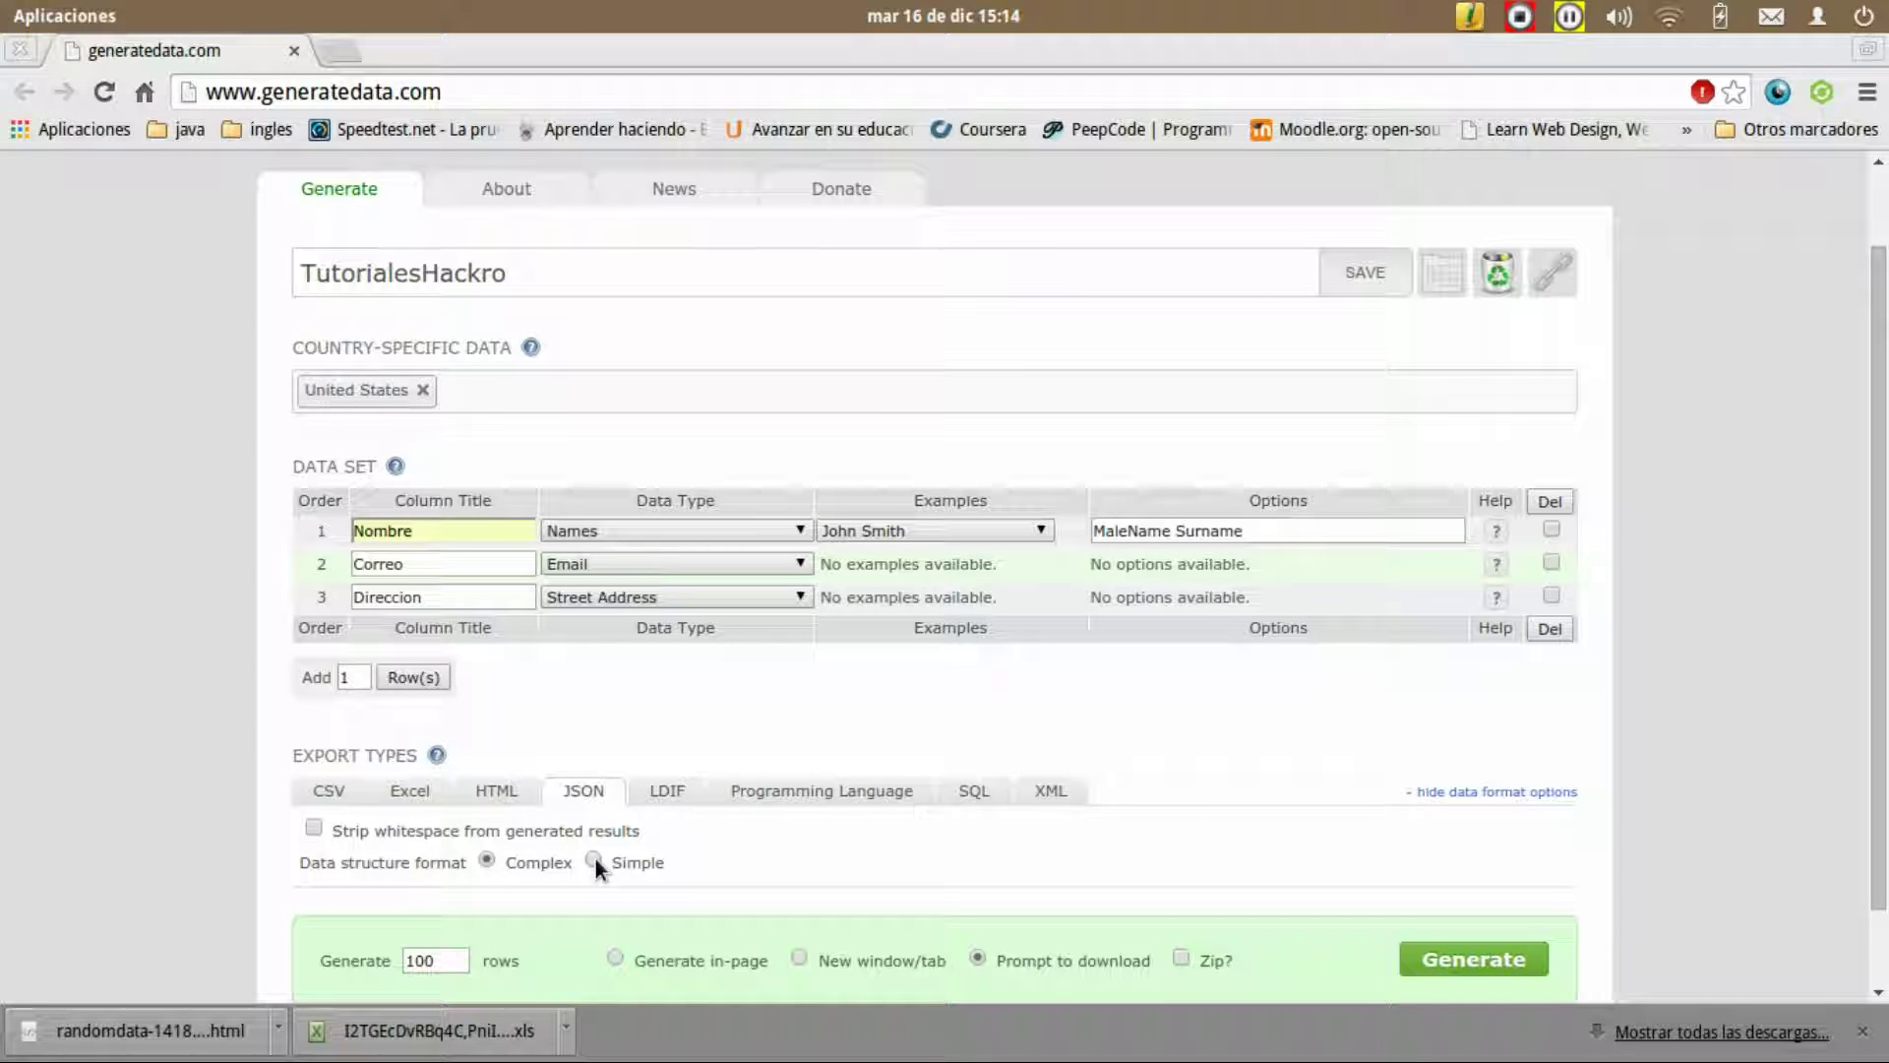
click(1474, 955)
click(198, 44)
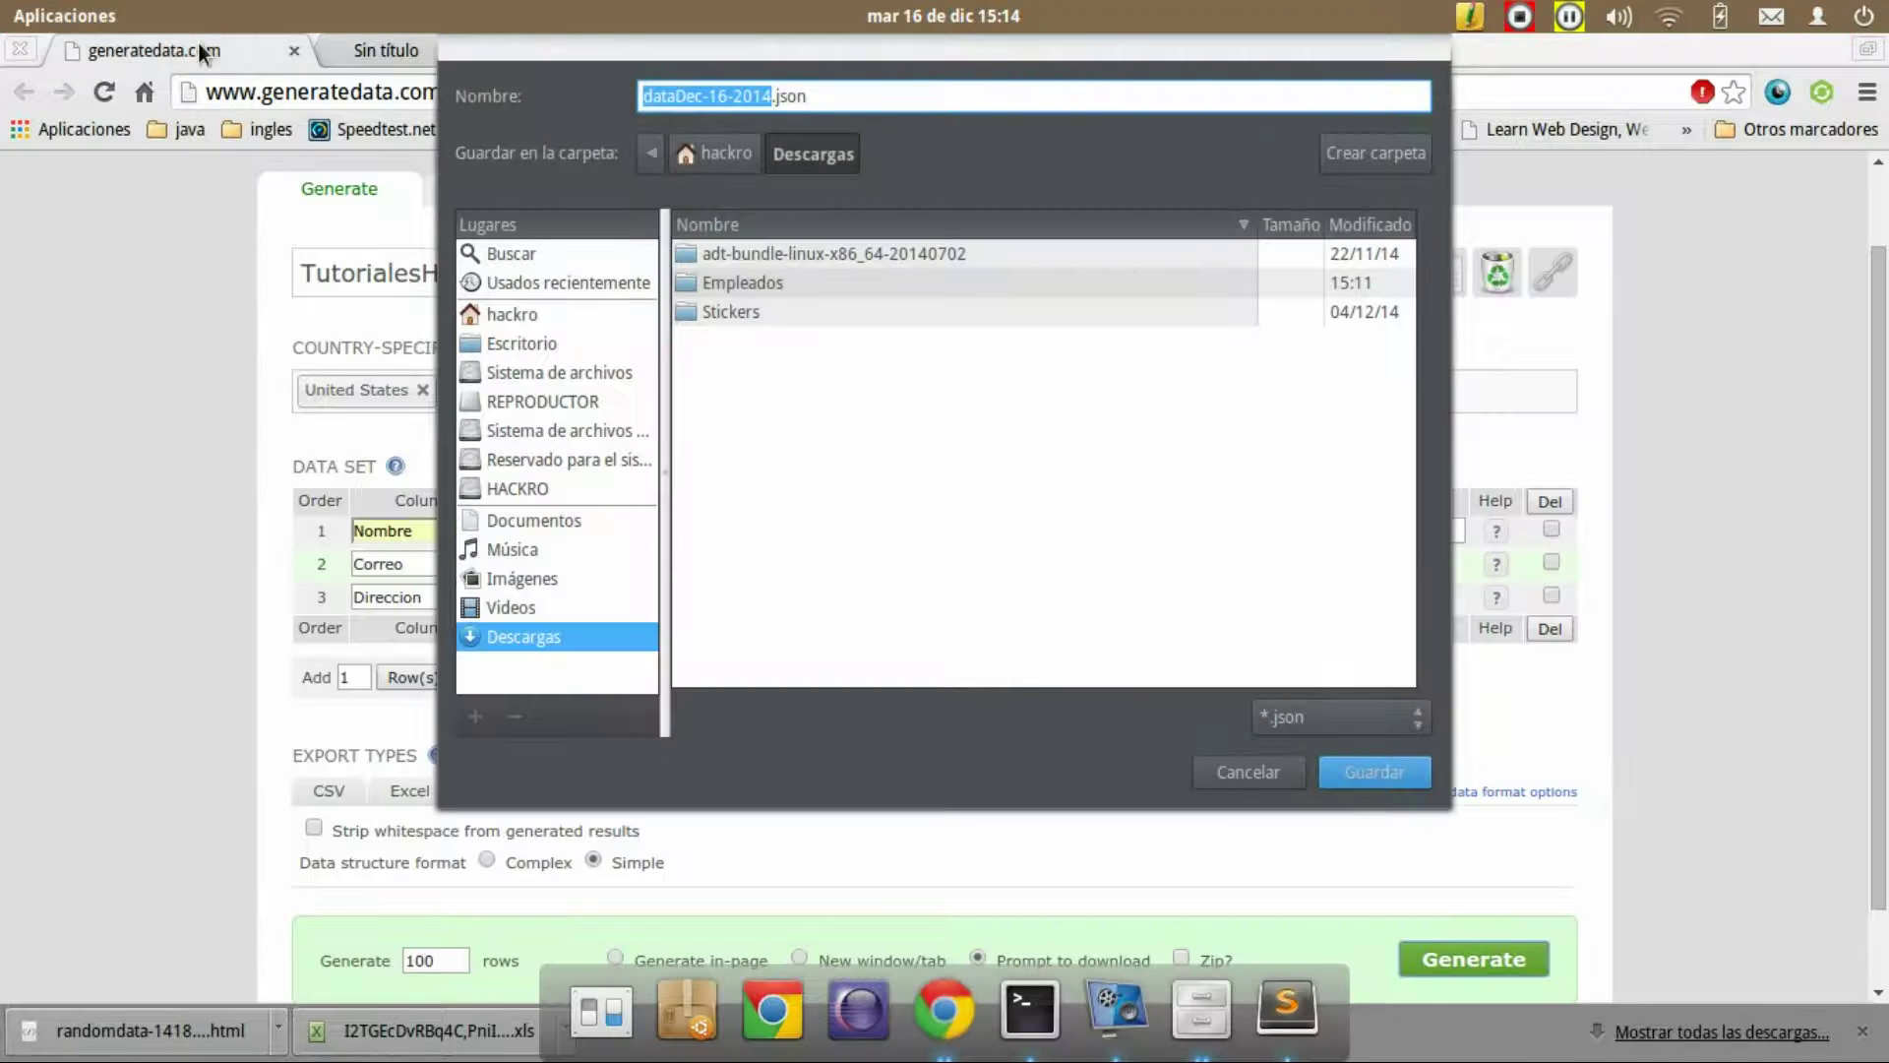
click(1387, 773)
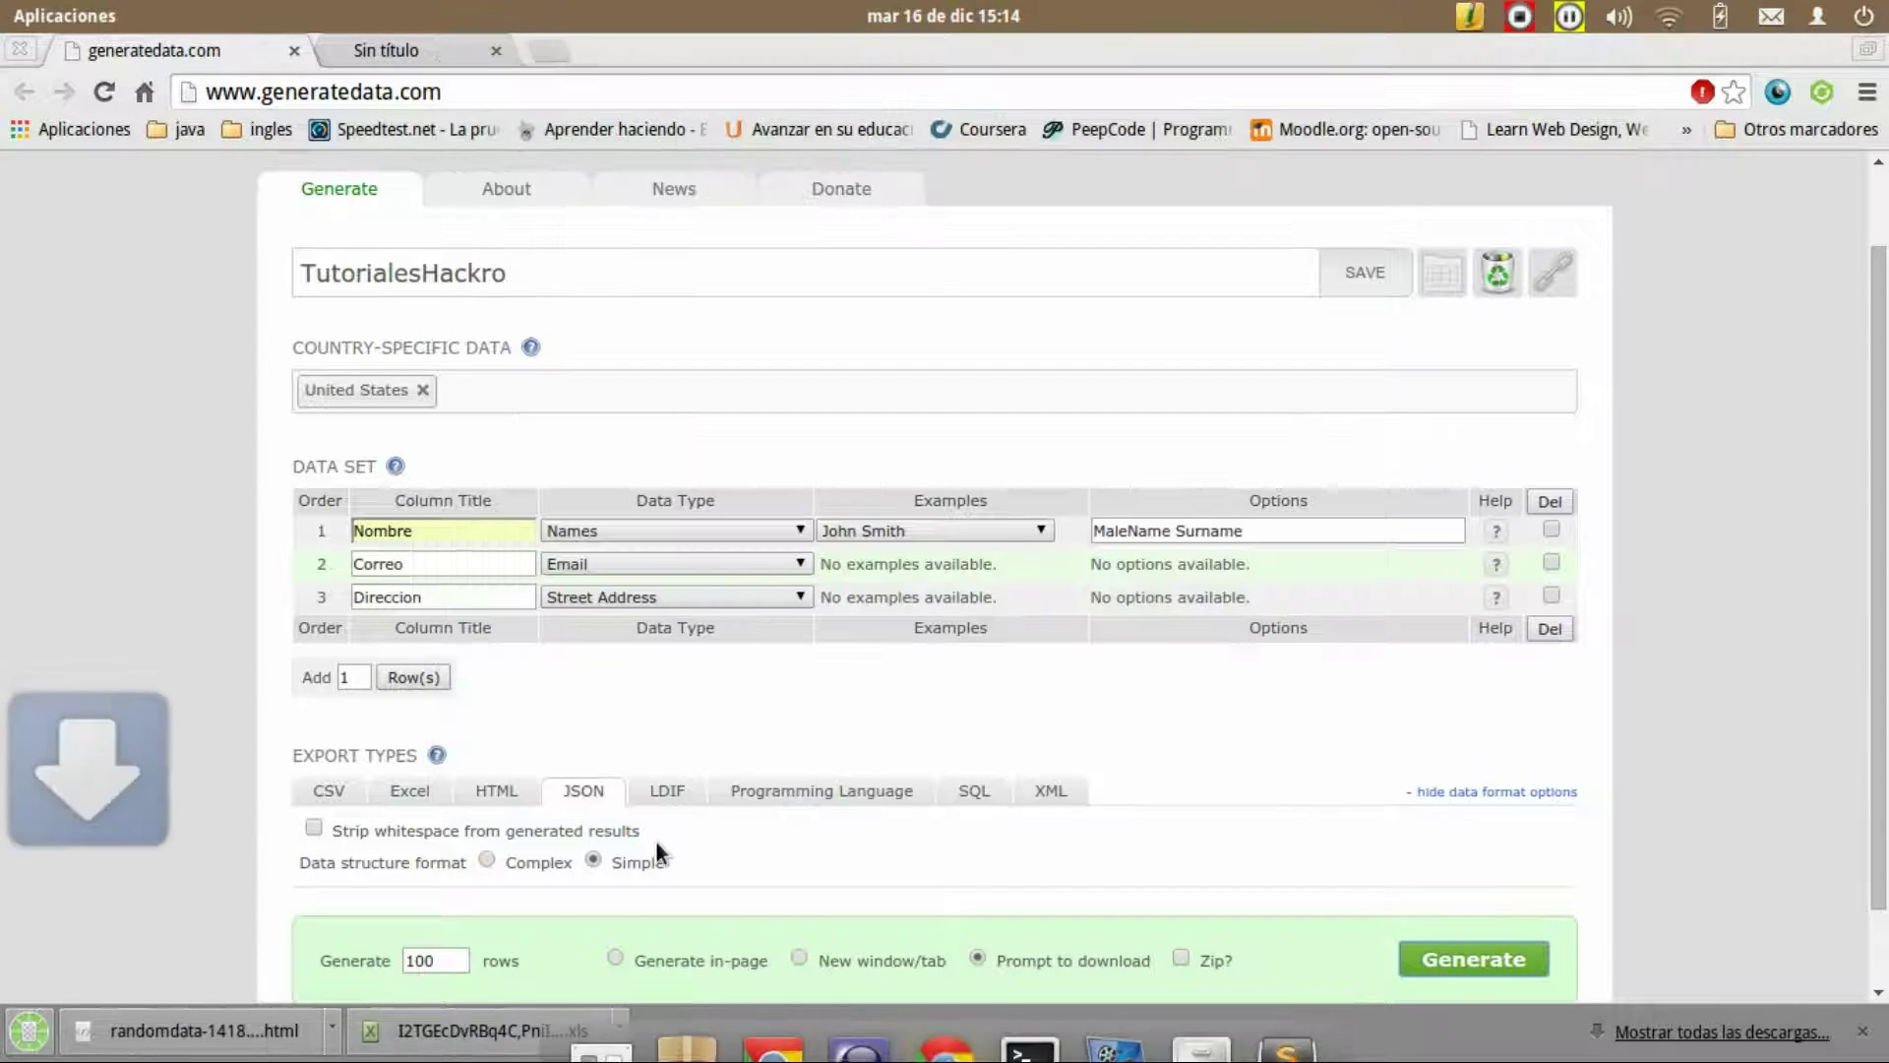
Step: Generate PHP code output and save it as dataDec-16-2014.txt
scroll(657, 850, down, 2)
click(666, 695)
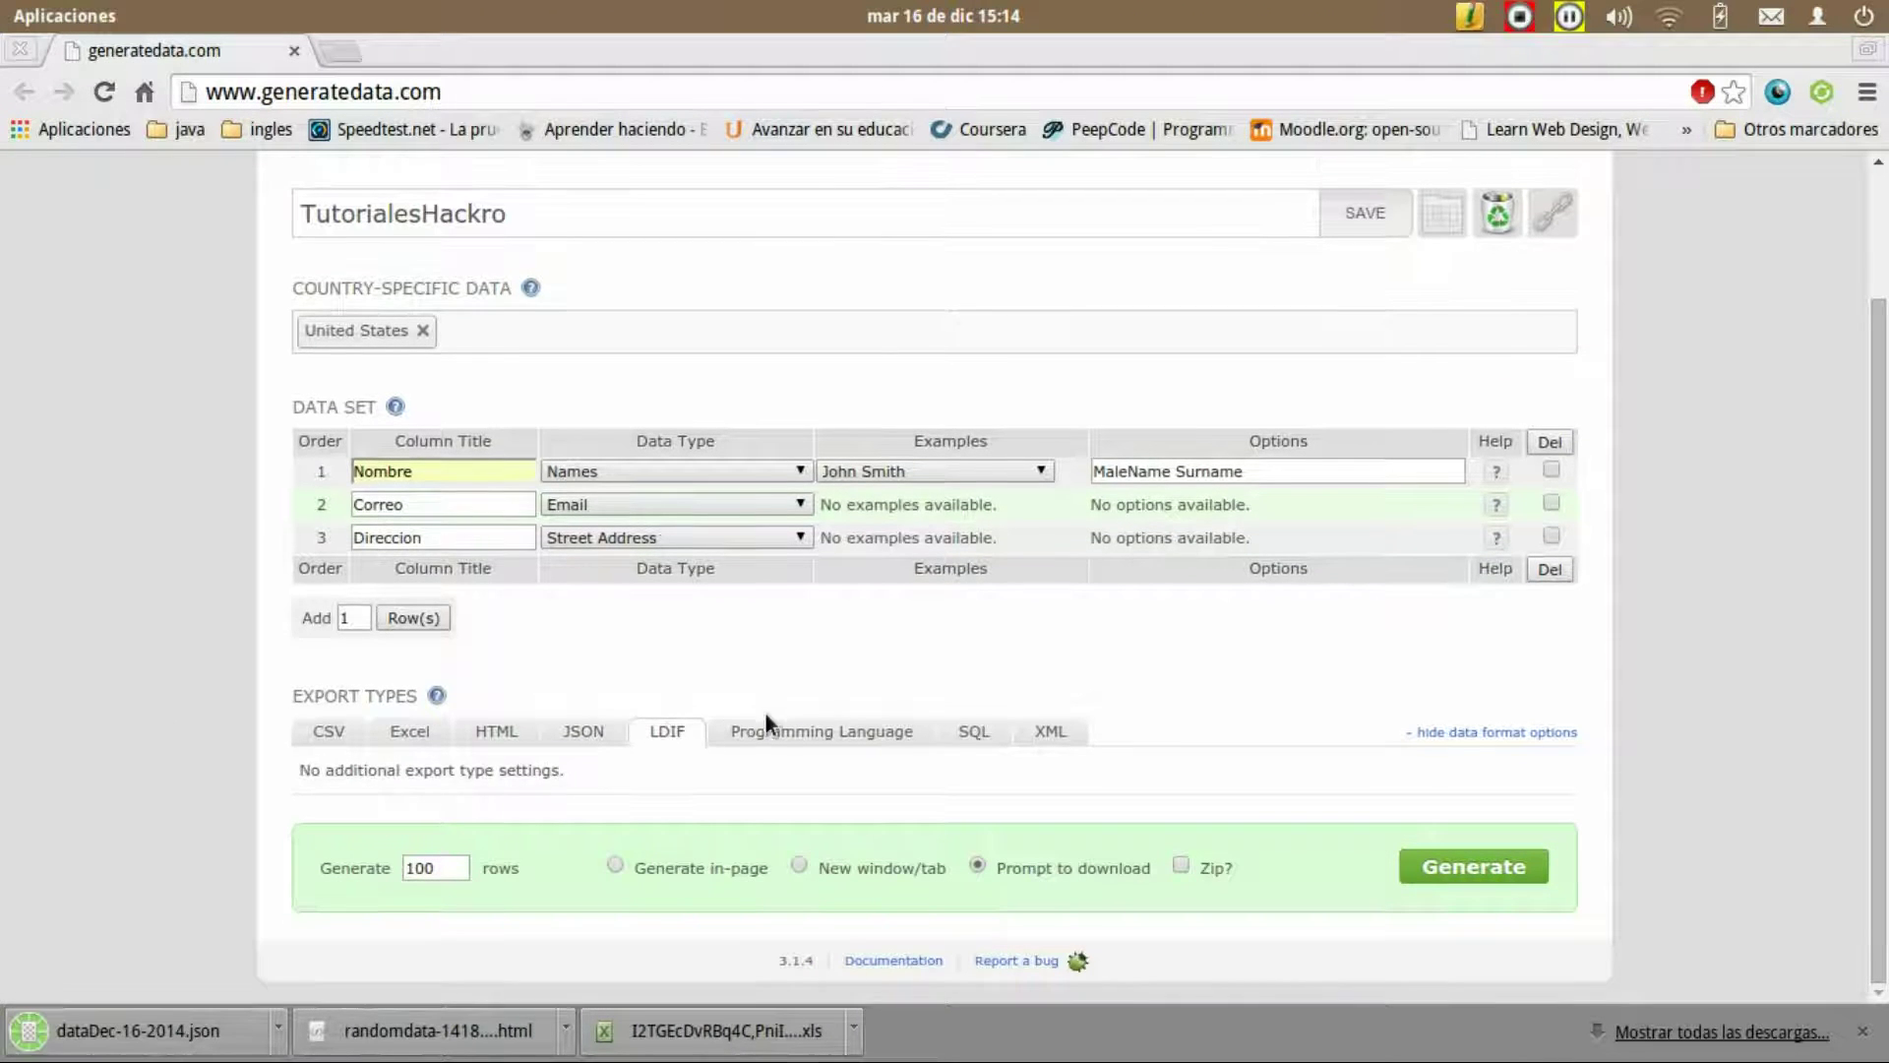
click(770, 733)
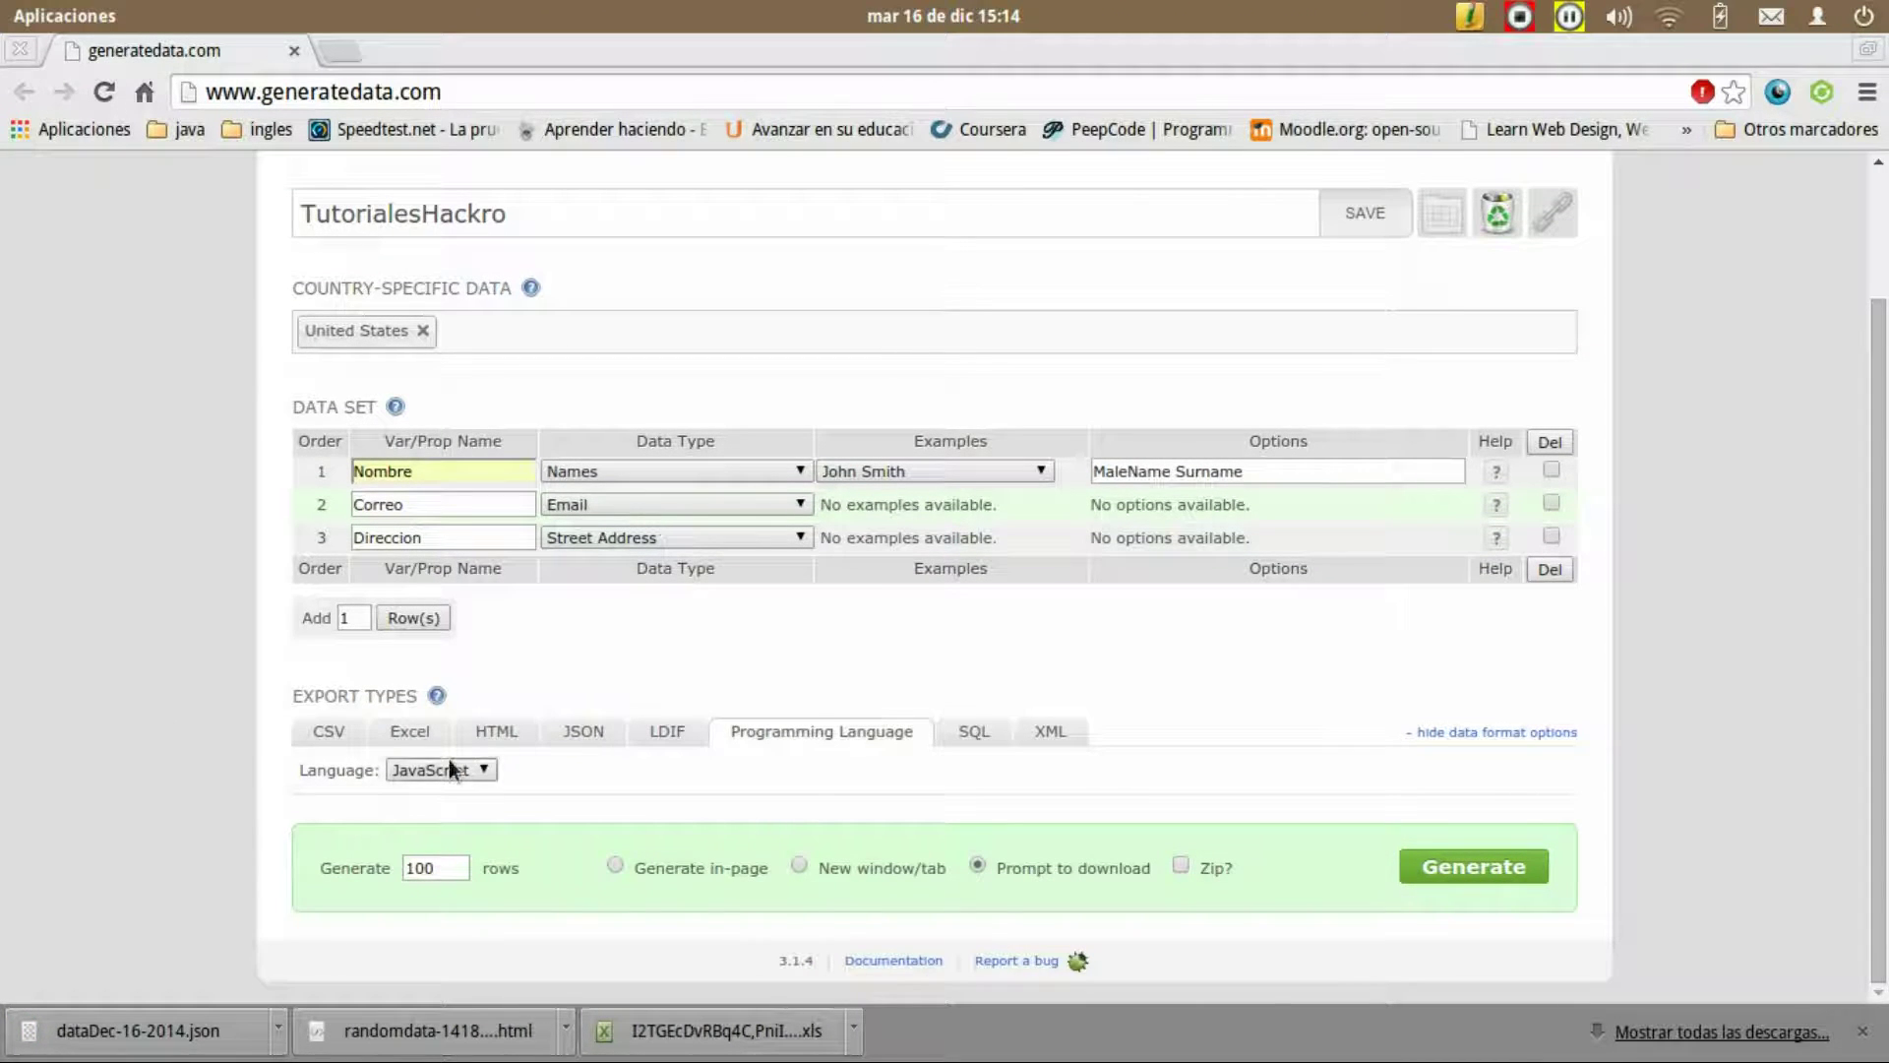
click(451, 769)
click(439, 827)
click(1473, 866)
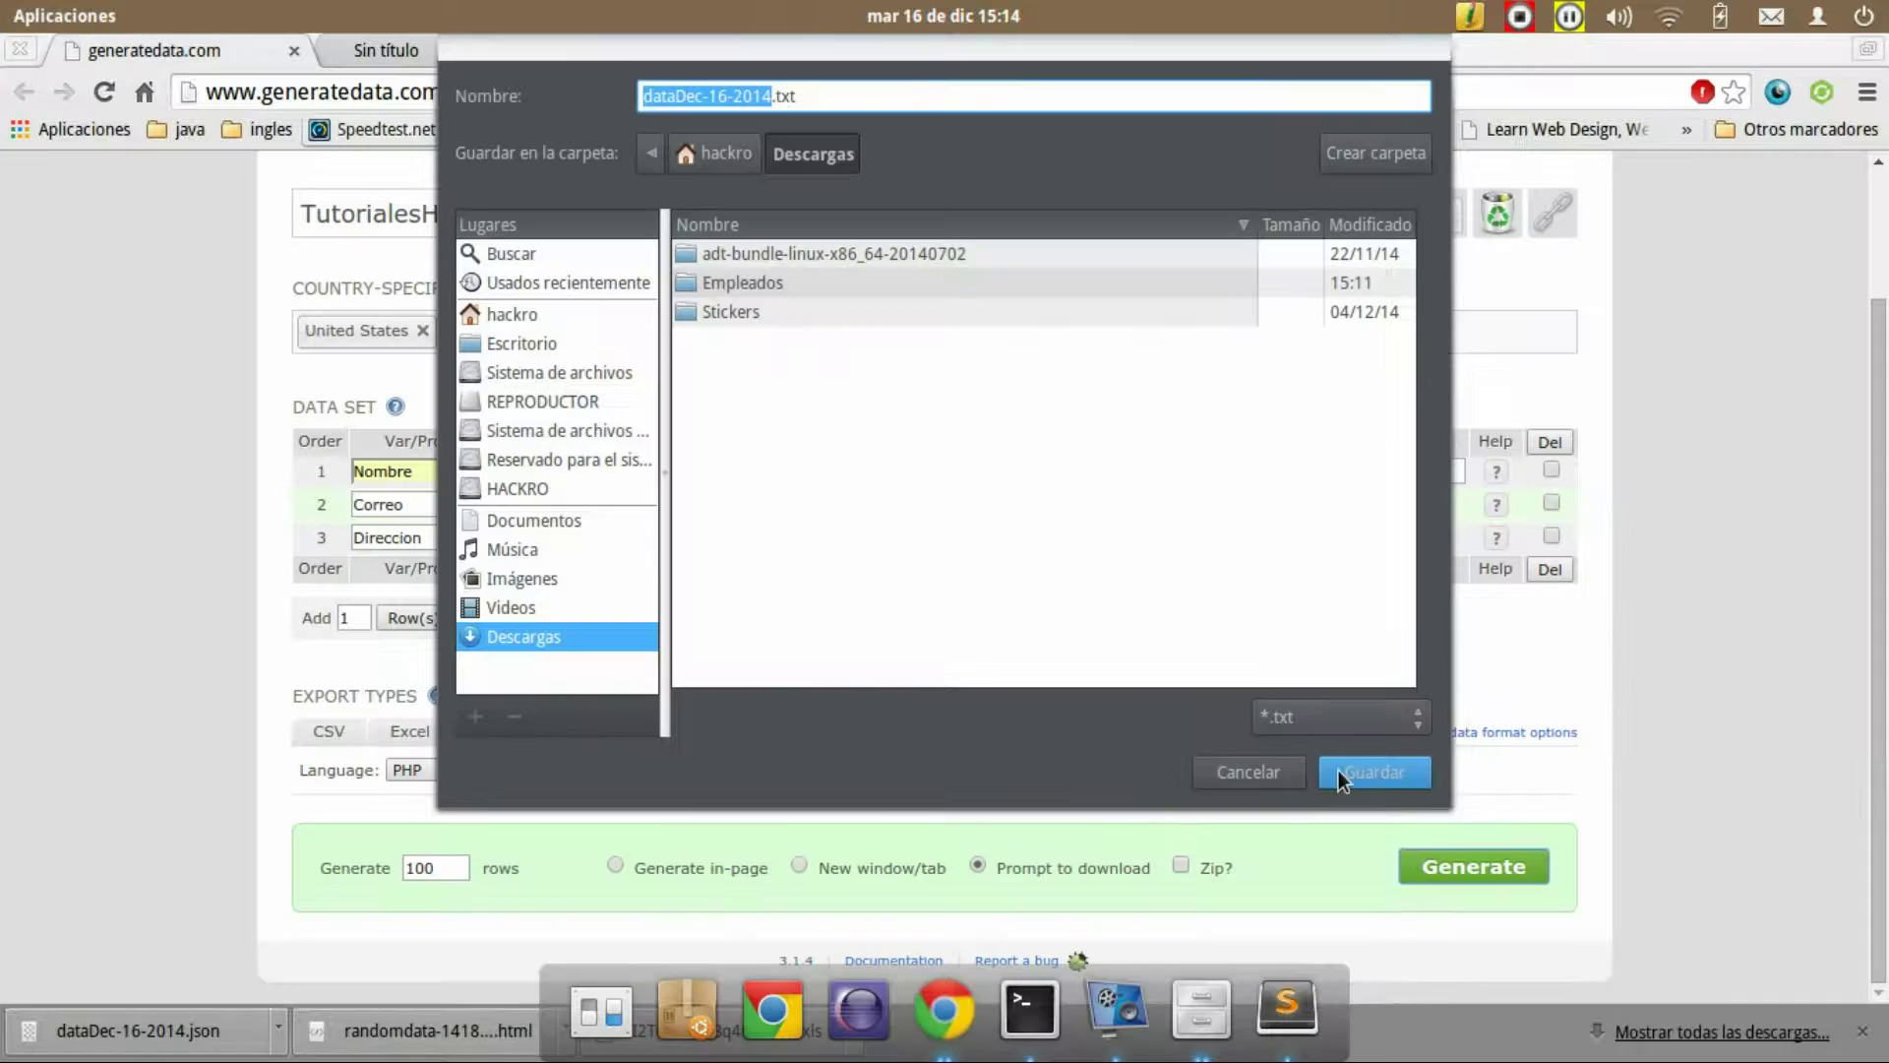
click(1338, 770)
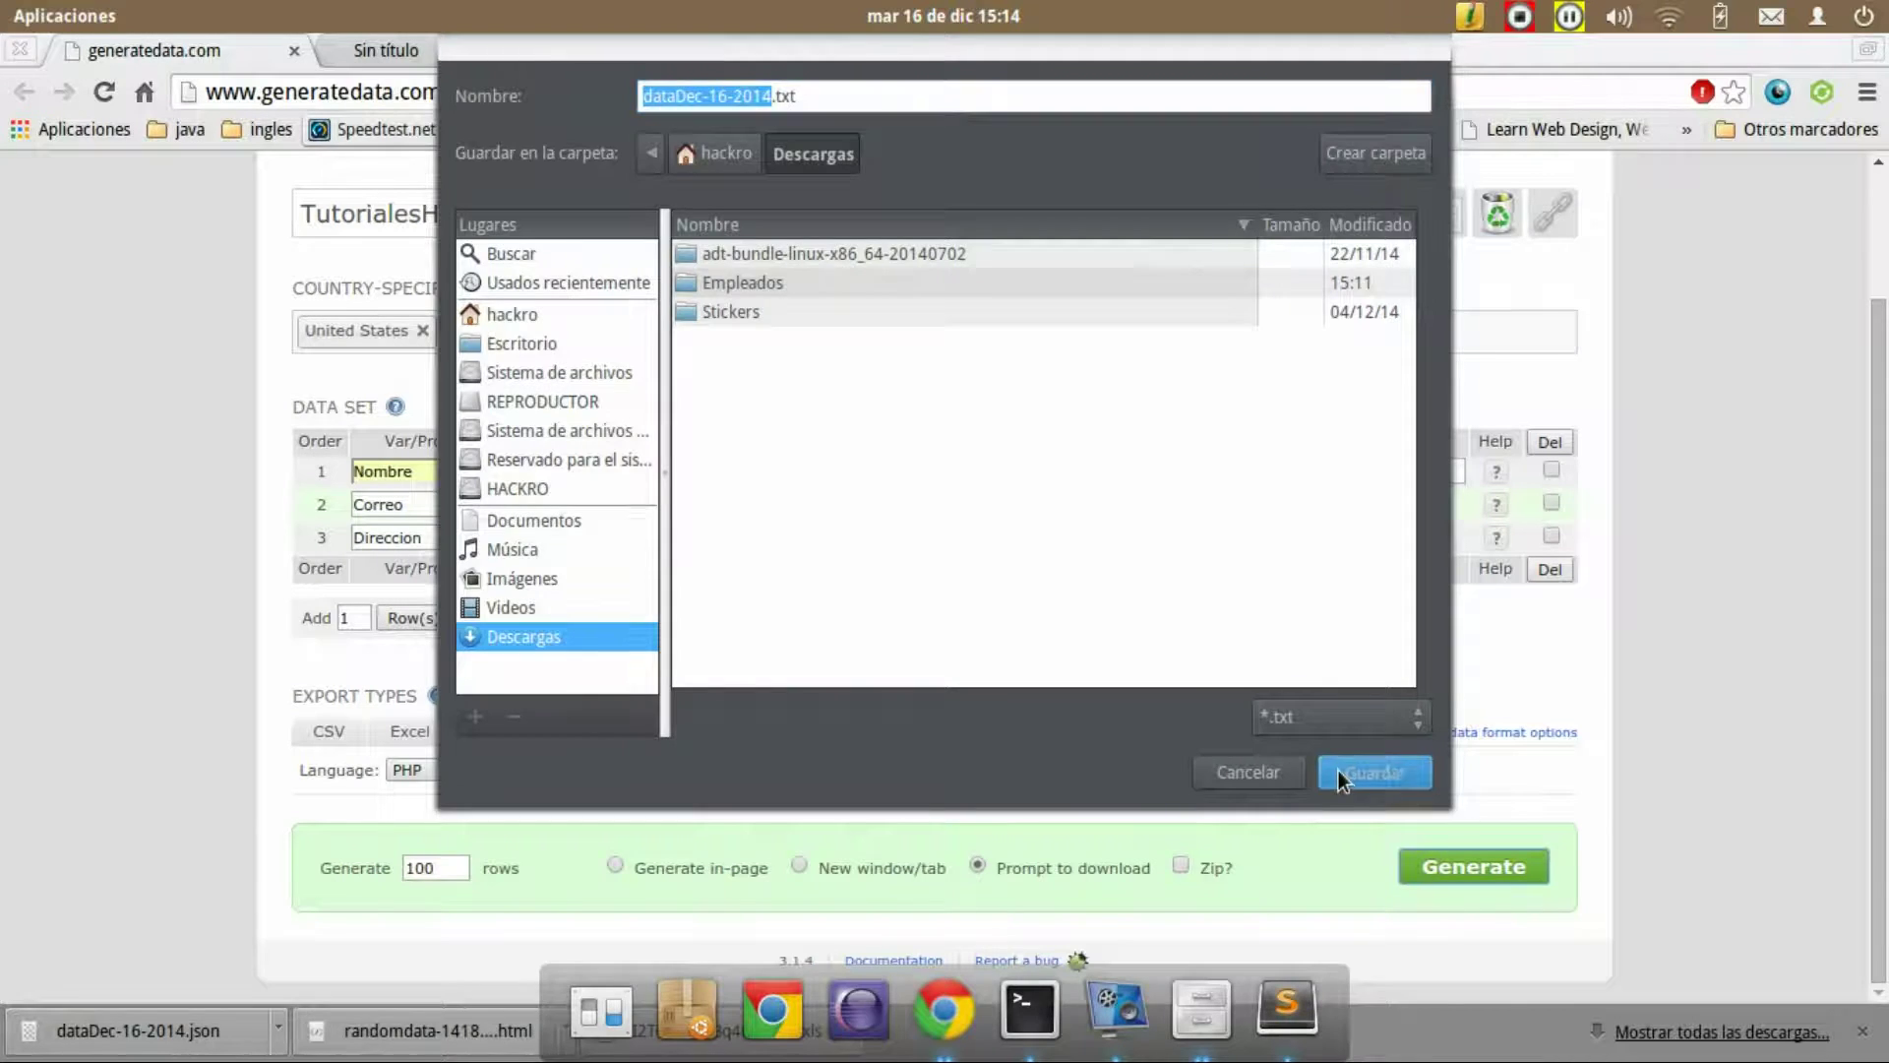
Step: Generate JavaScript code output and save the file
click(415, 766)
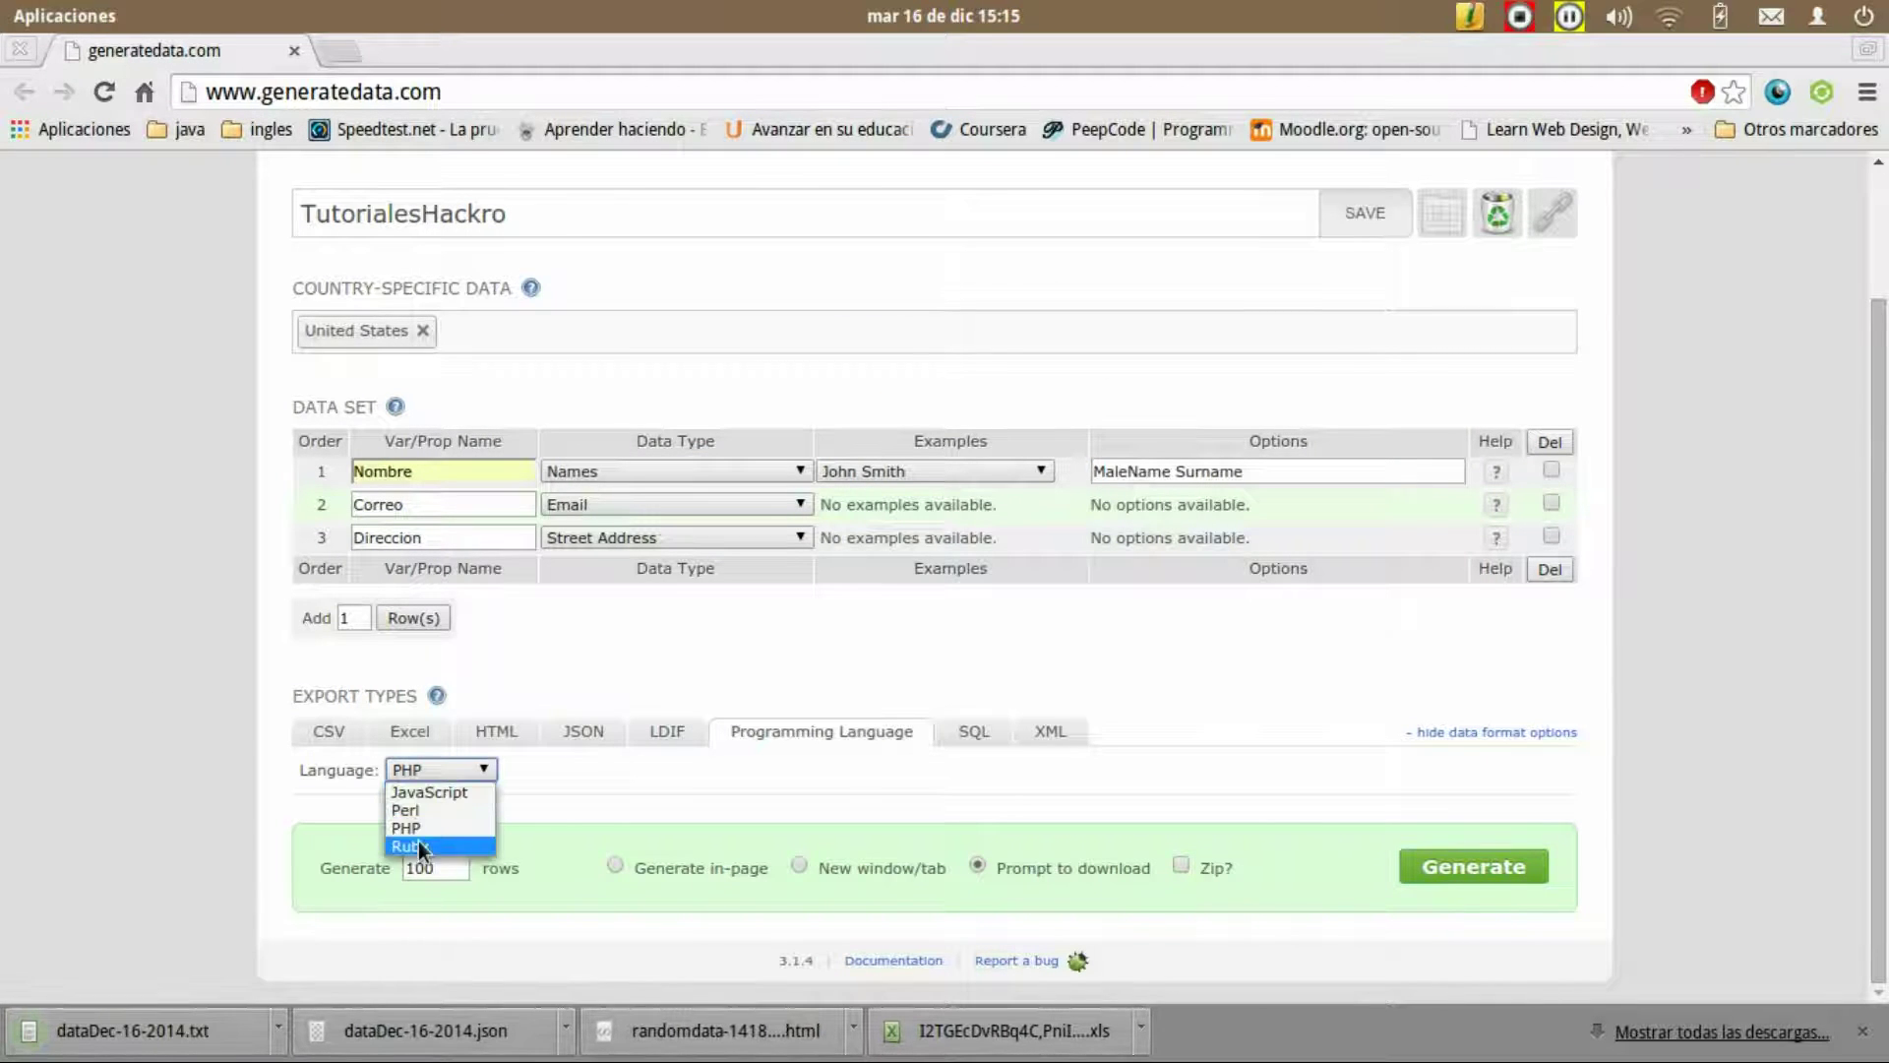
click(435, 789)
click(1505, 868)
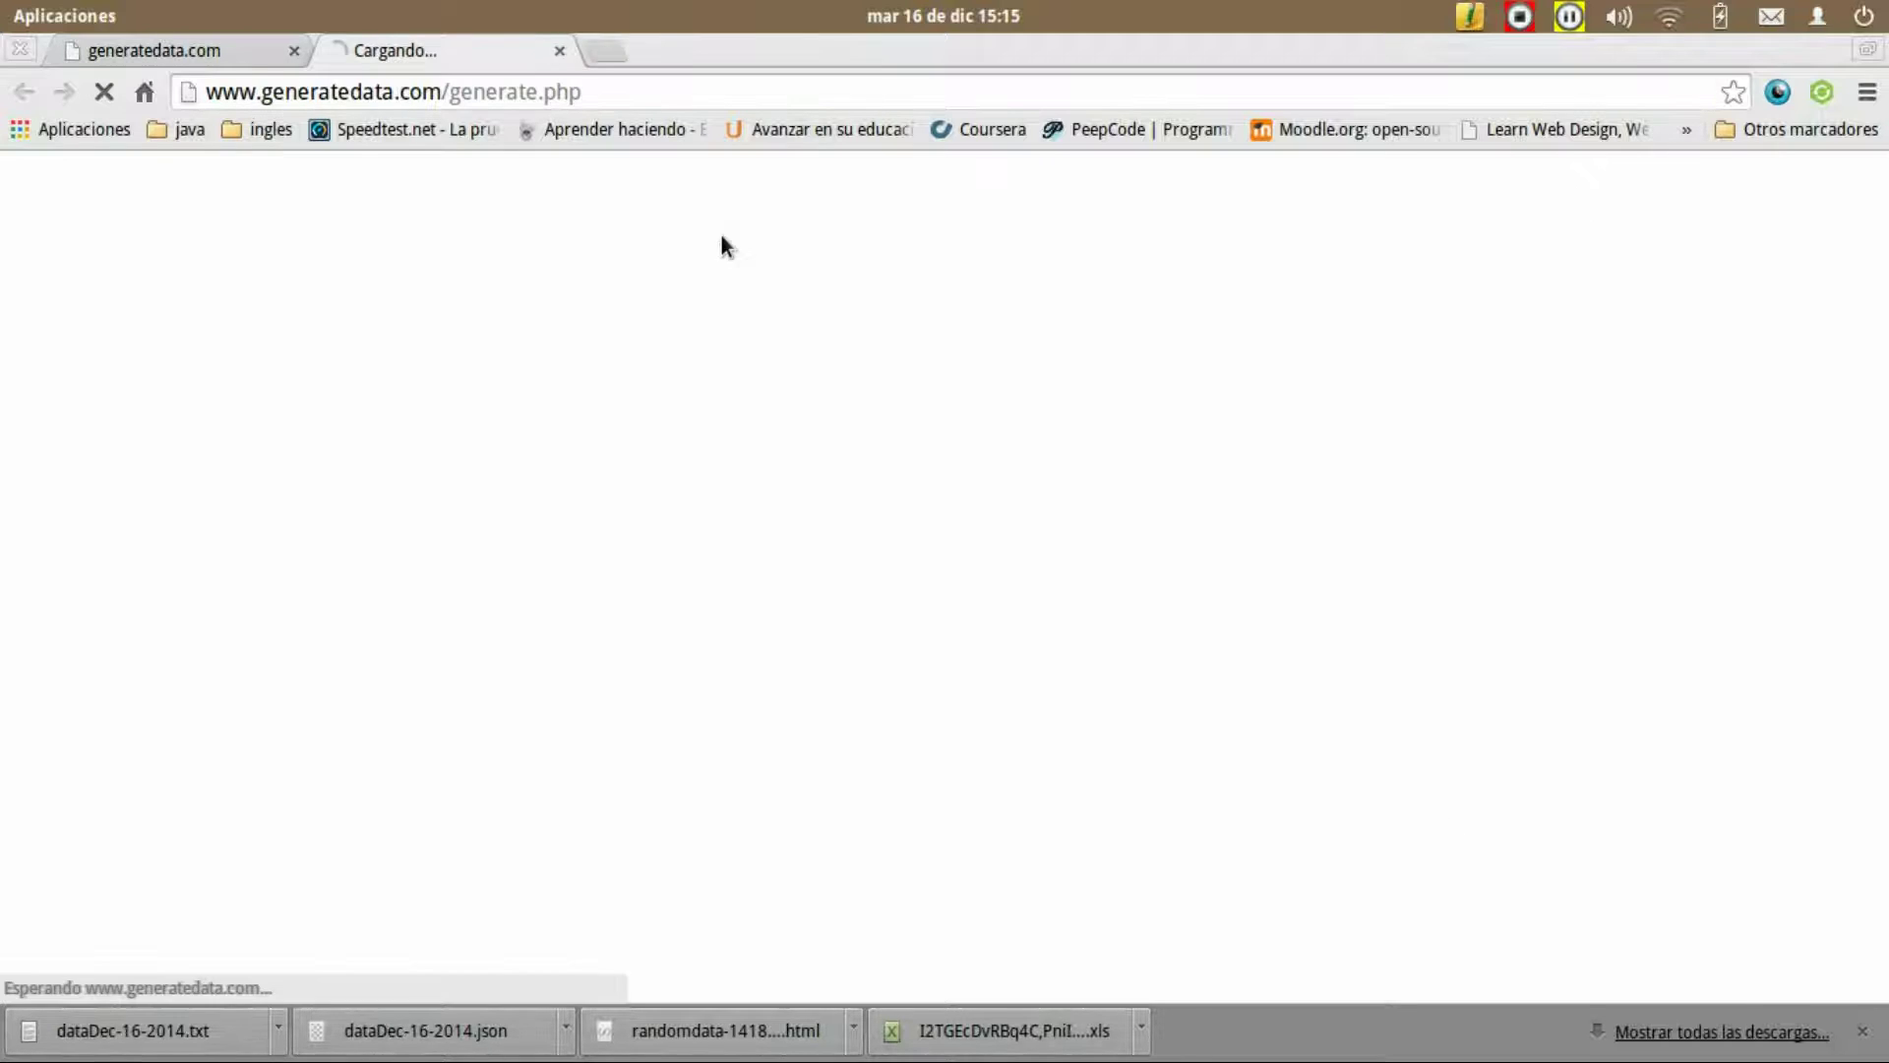
key(Return)
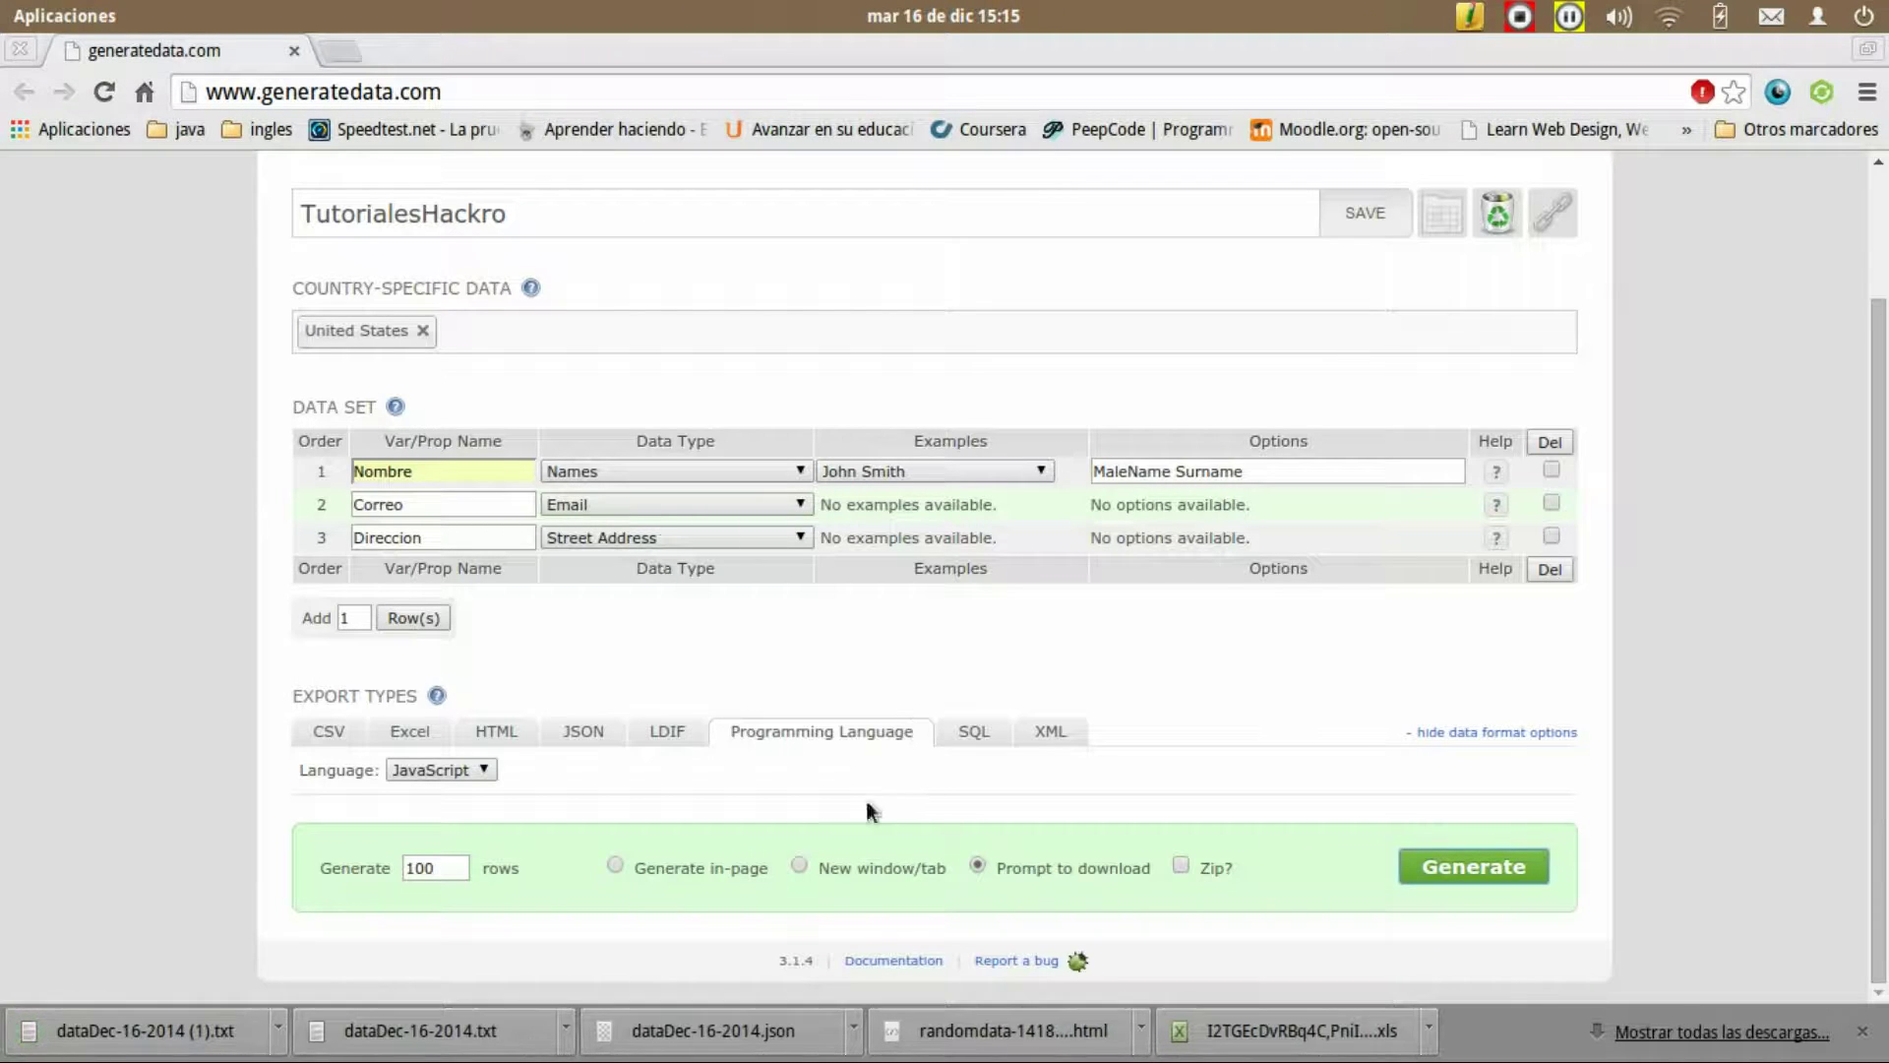
Step: Switch to SQL export, name the table 'Personal' and keep MySQL as the database type
click(970, 733)
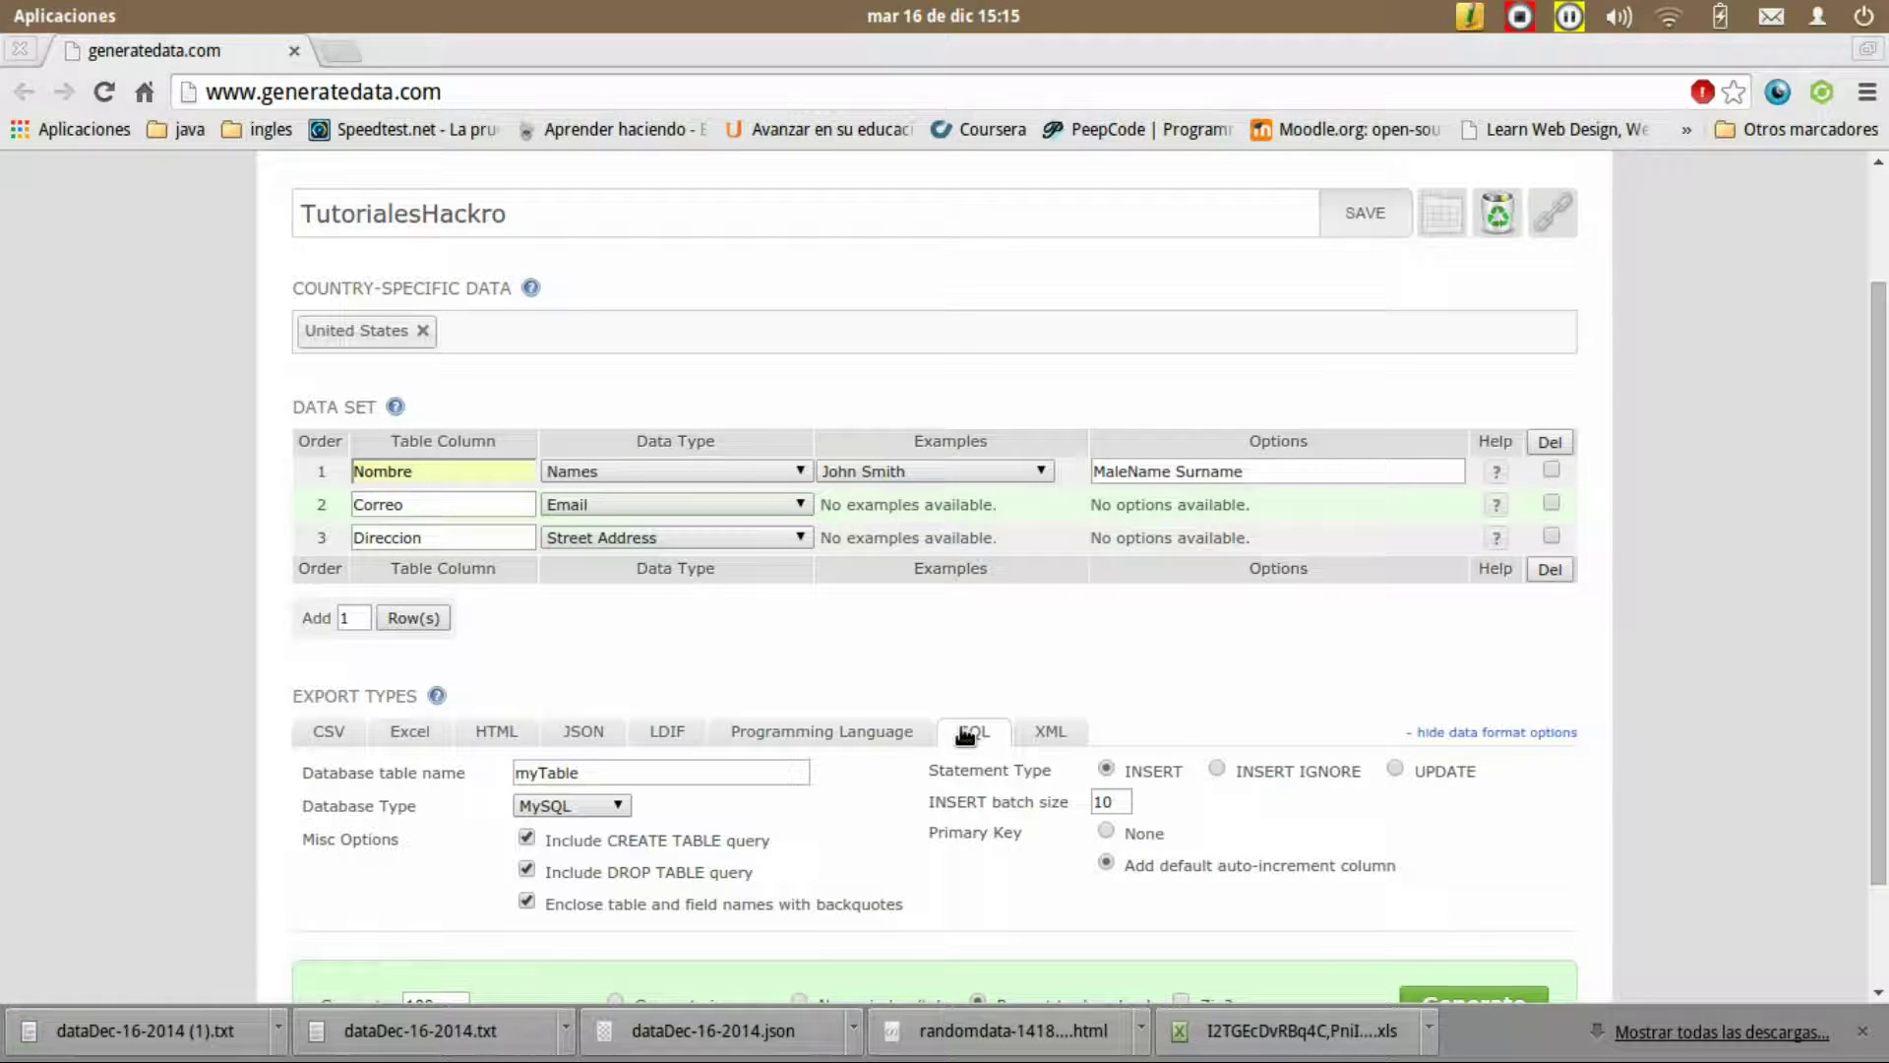
drag(633, 769, 457, 772)
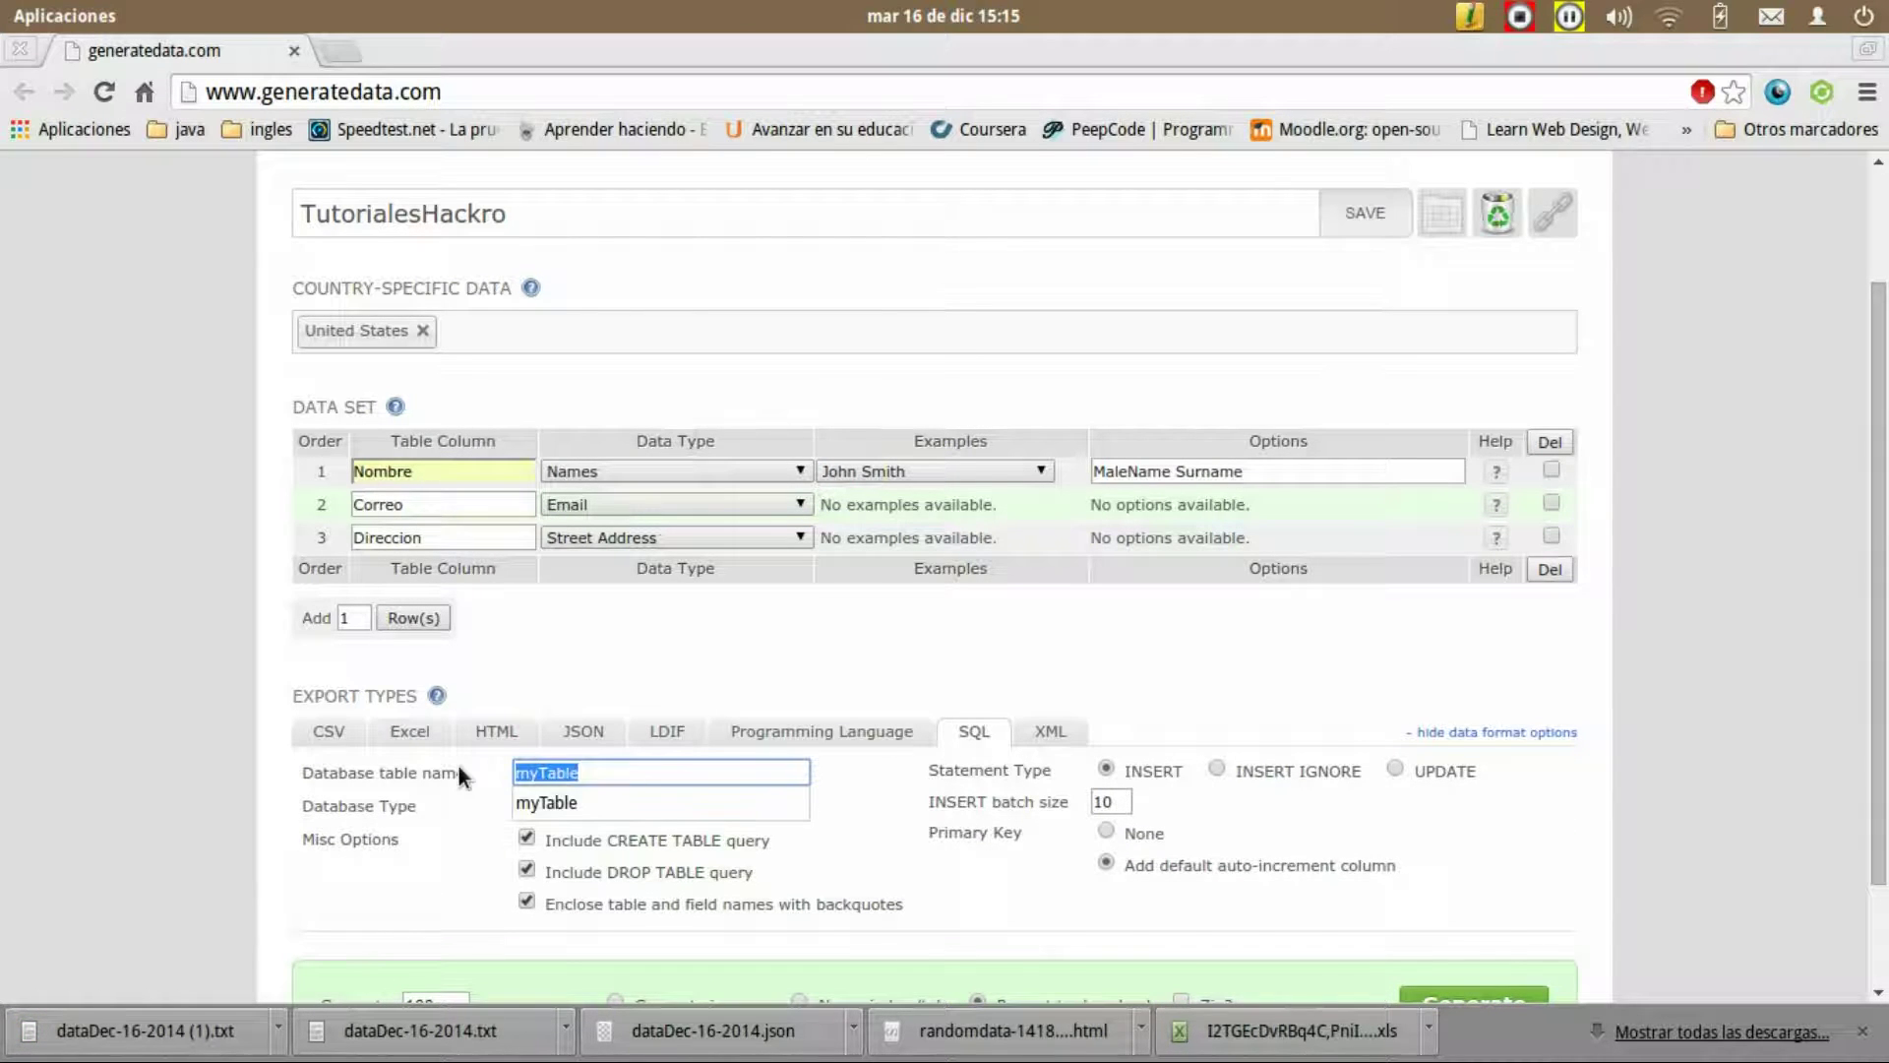
text(Personal)
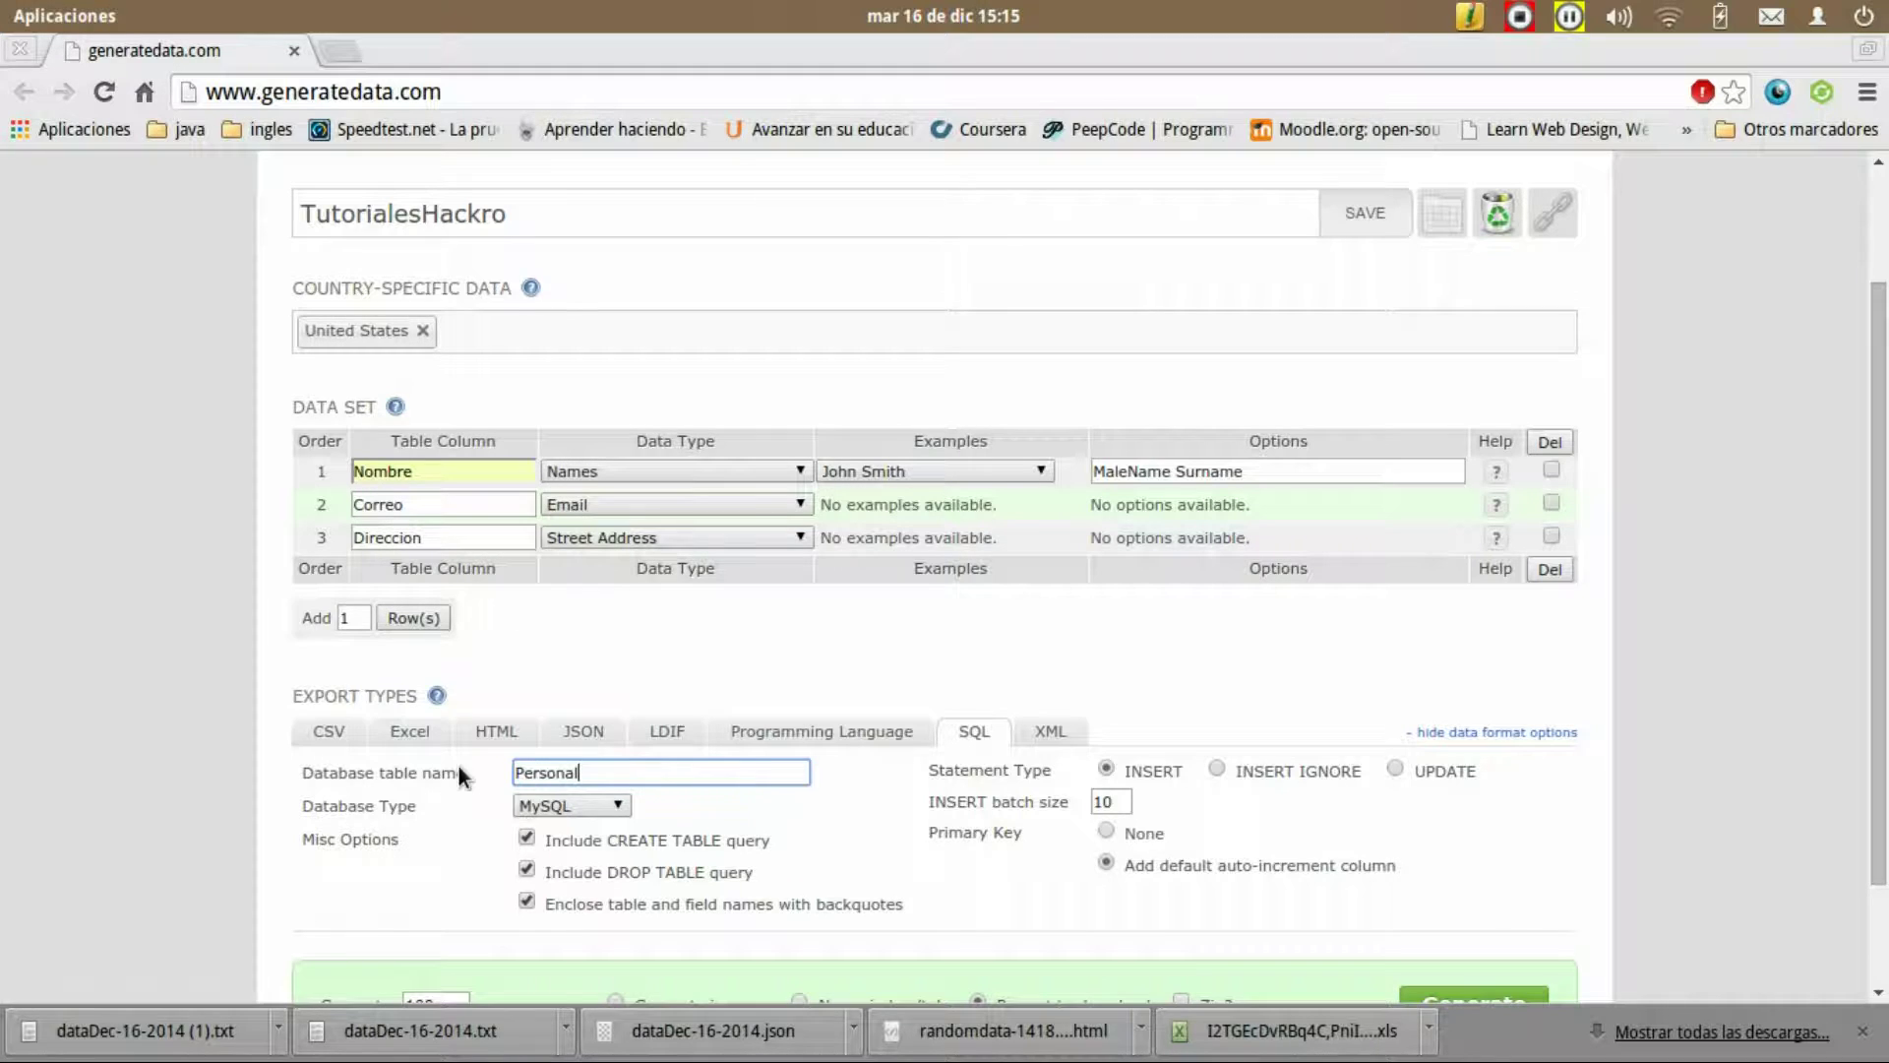
click(547, 804)
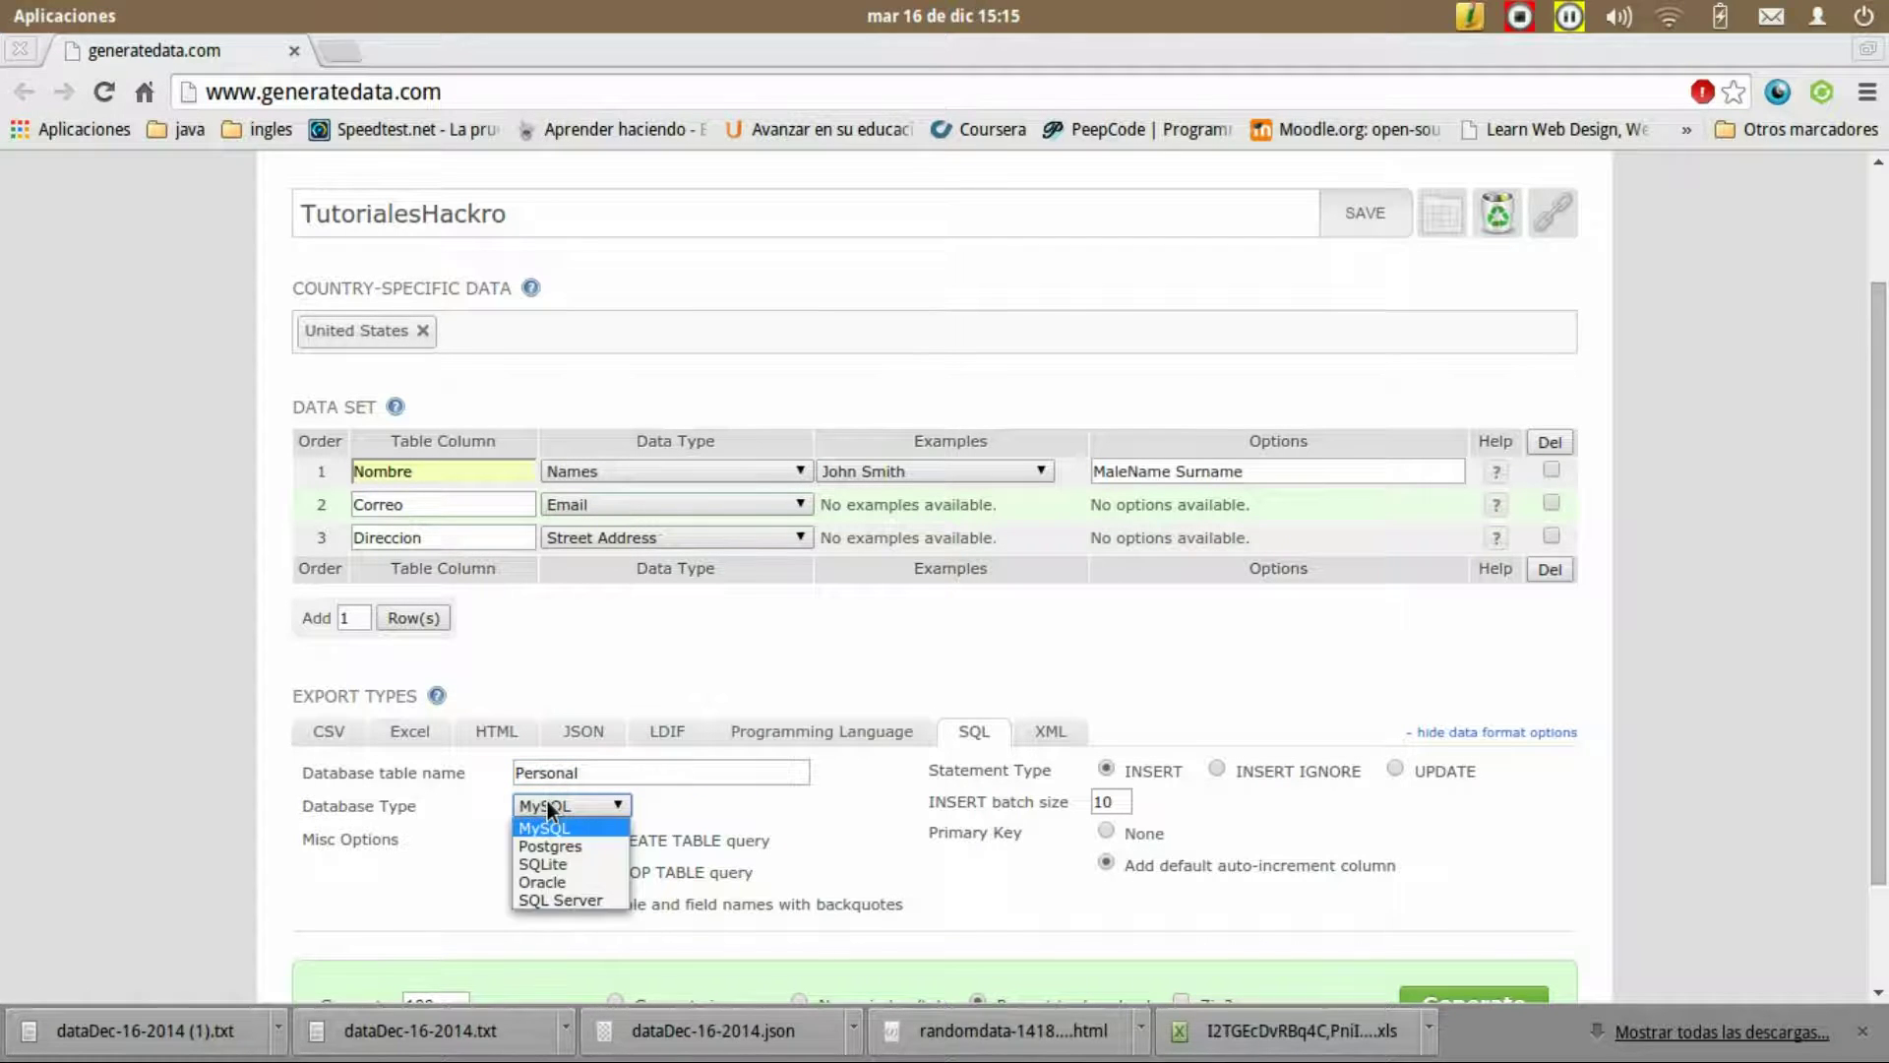
key(Down)
key(Down)
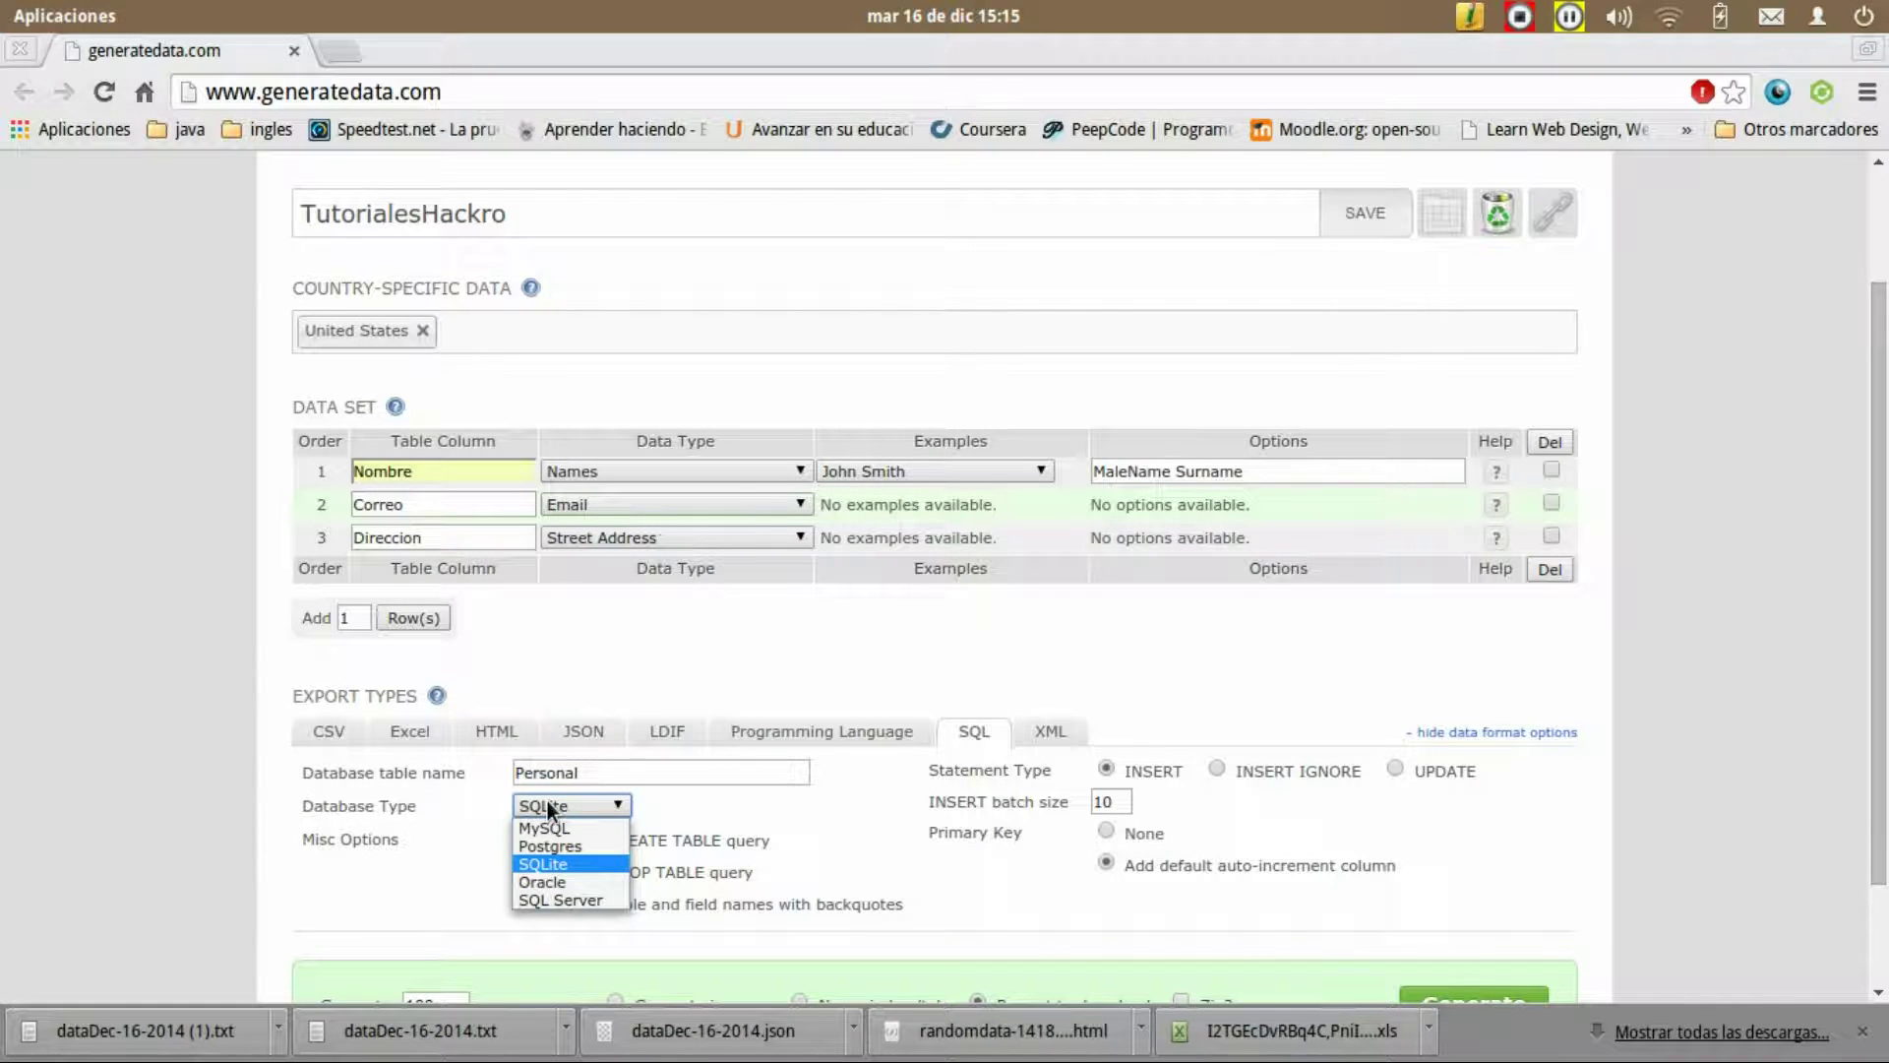
key(Down)
key(Down)
key(Up)
key(Up)
key(Up)
key(Up)
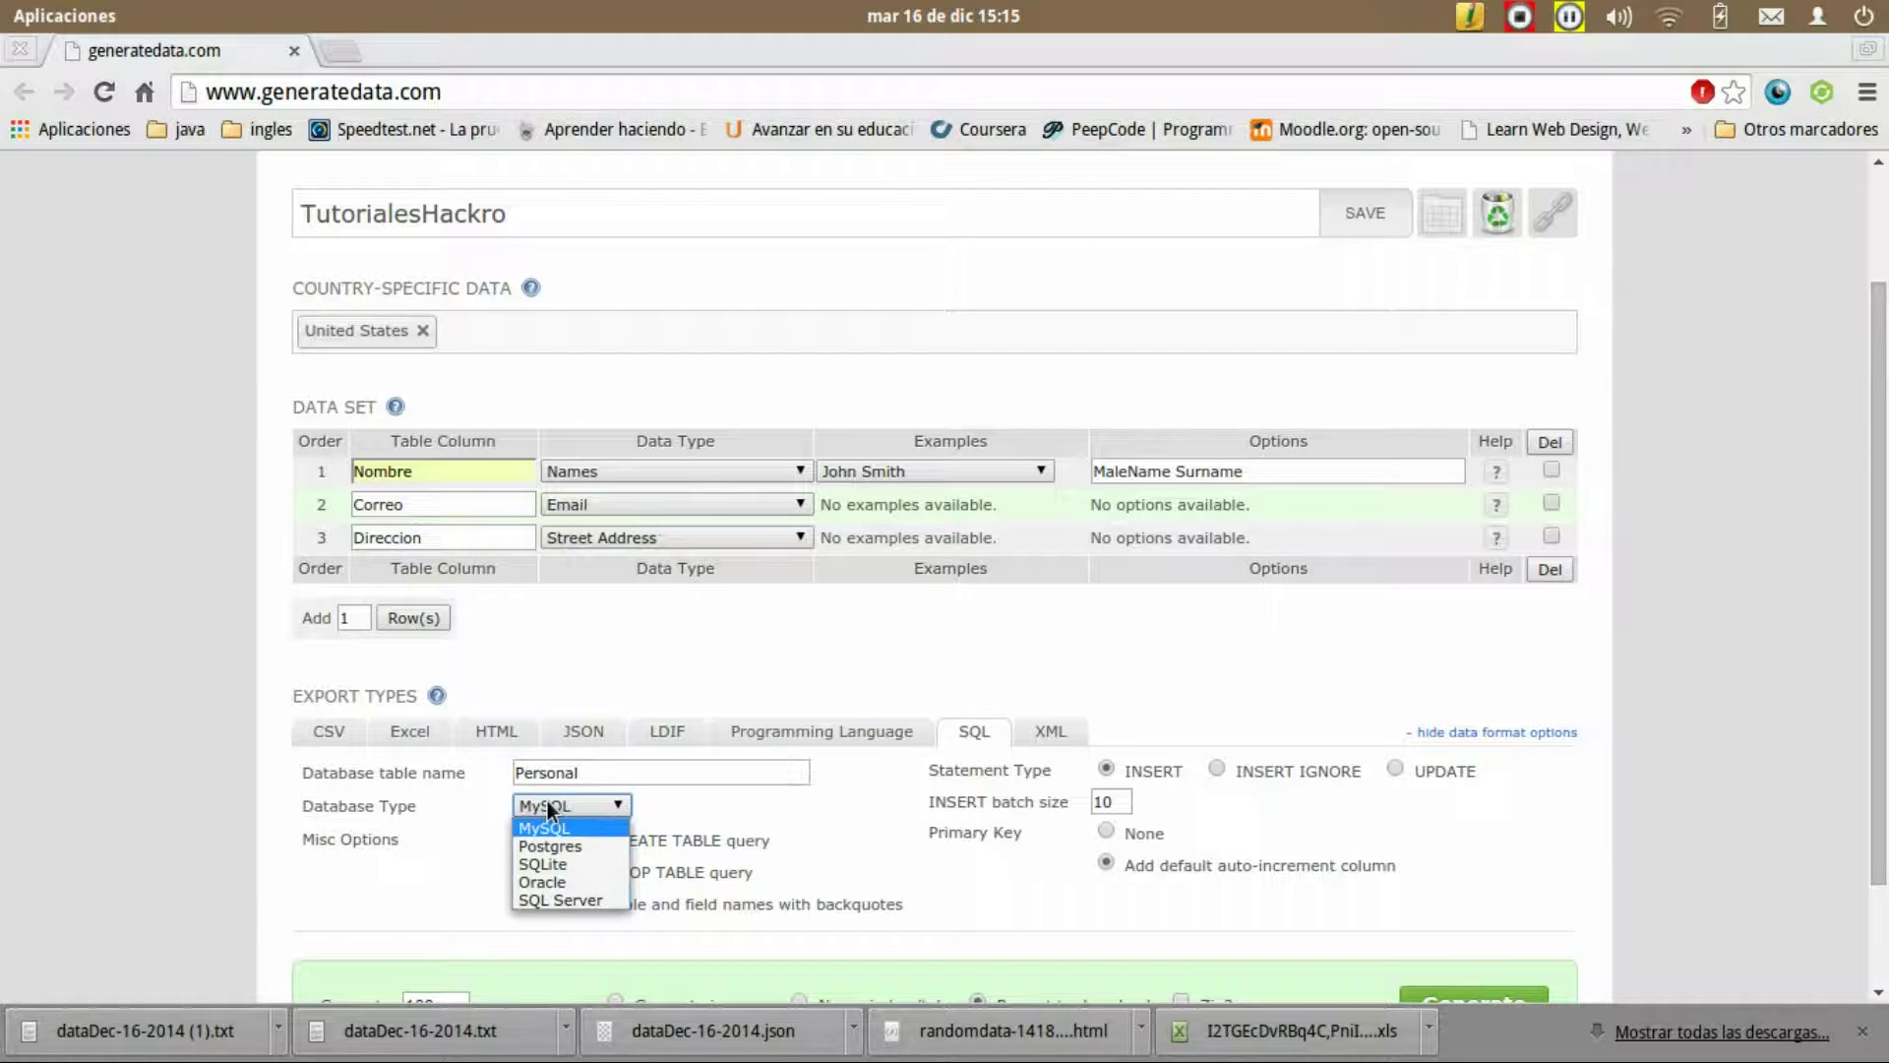
key(Return)
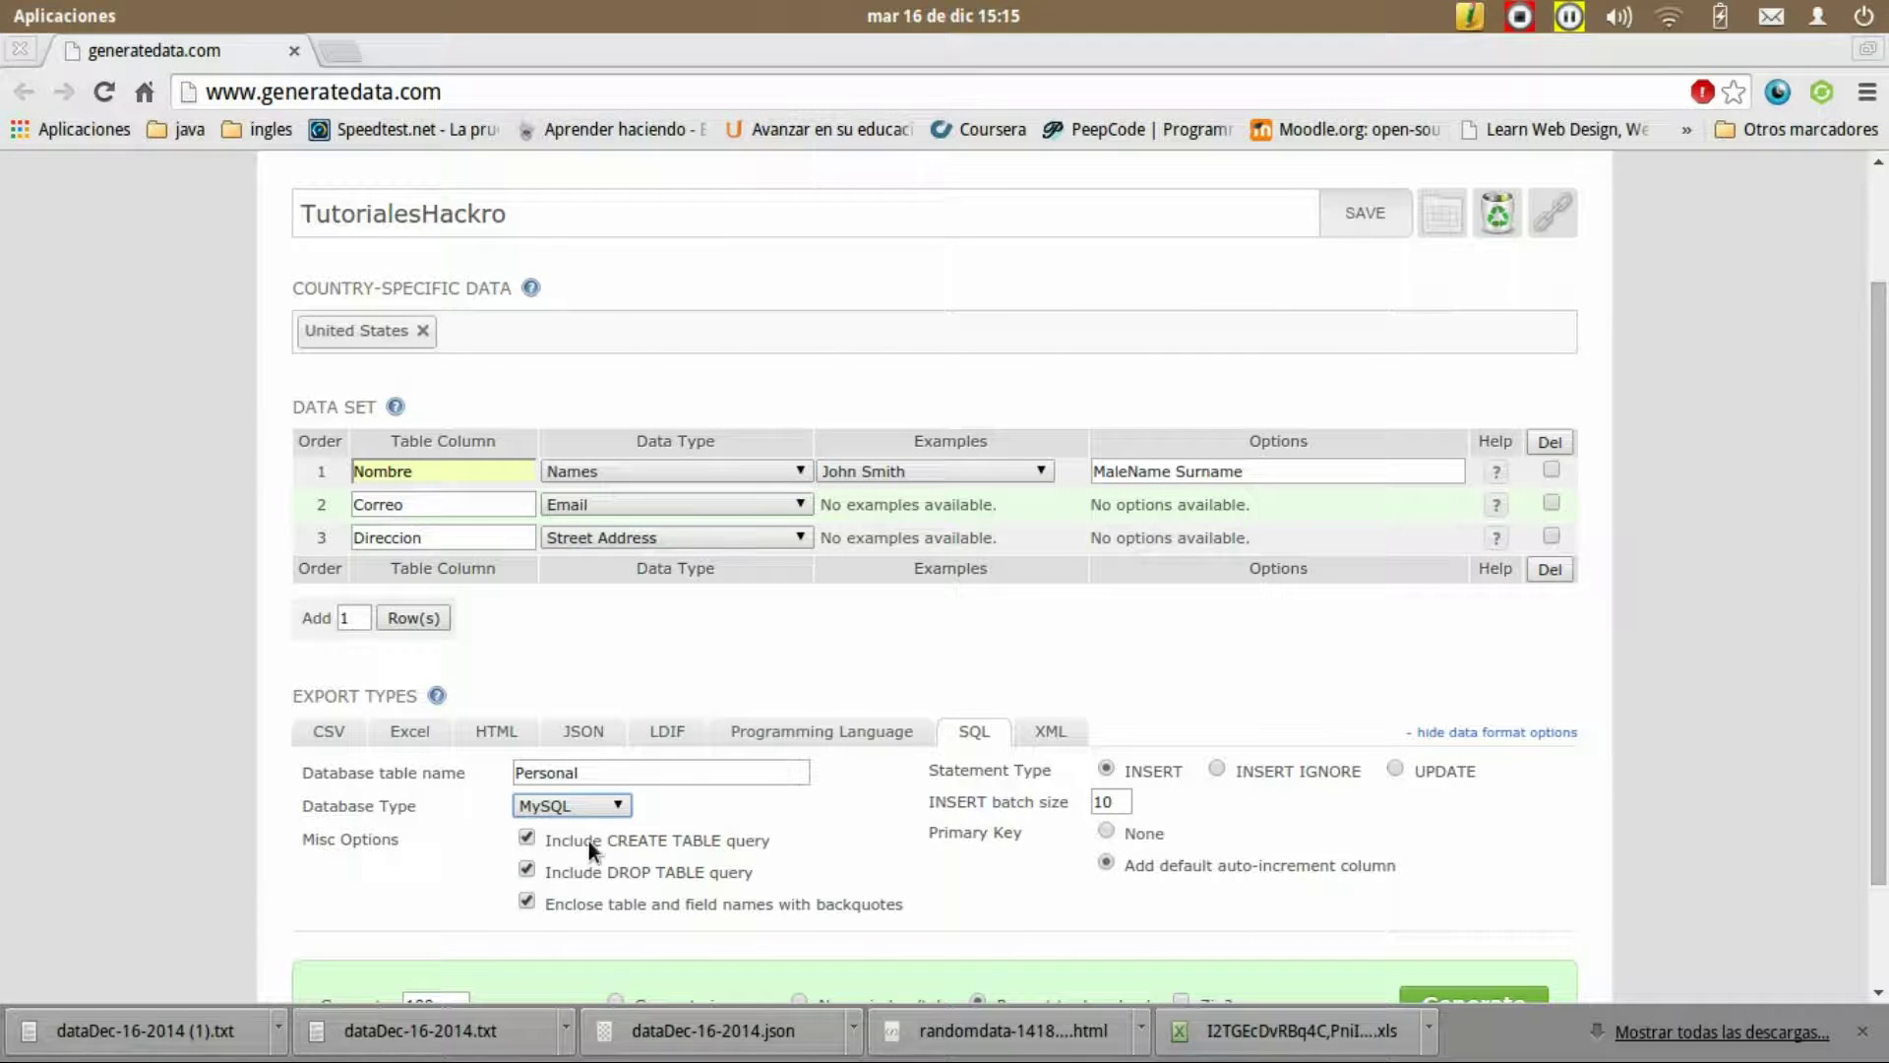
Step: Leave out the DROP TABLE query and set the INSERT batch size to 300, keeping the auto-increment primary key
click(527, 870)
drag(1112, 801, 1075, 799)
text(3)
text(00)
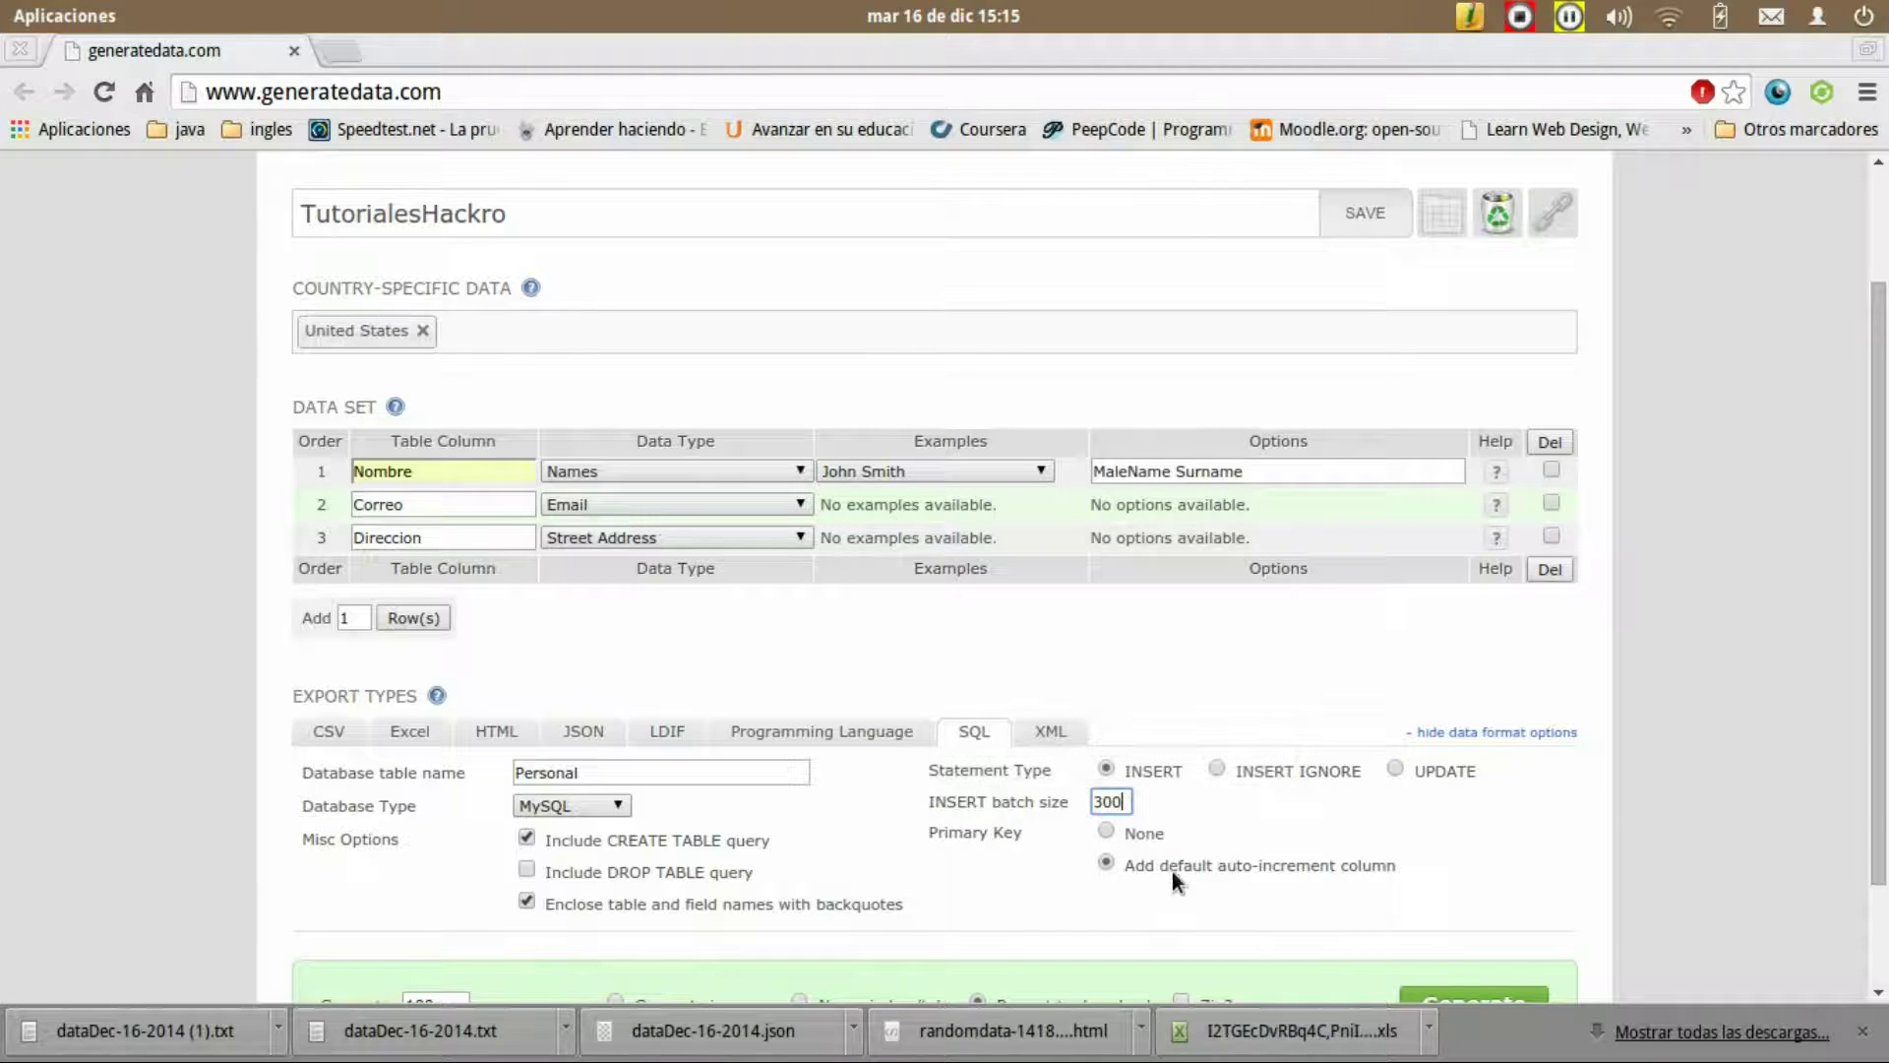
drag(1137, 860, 1165, 869)
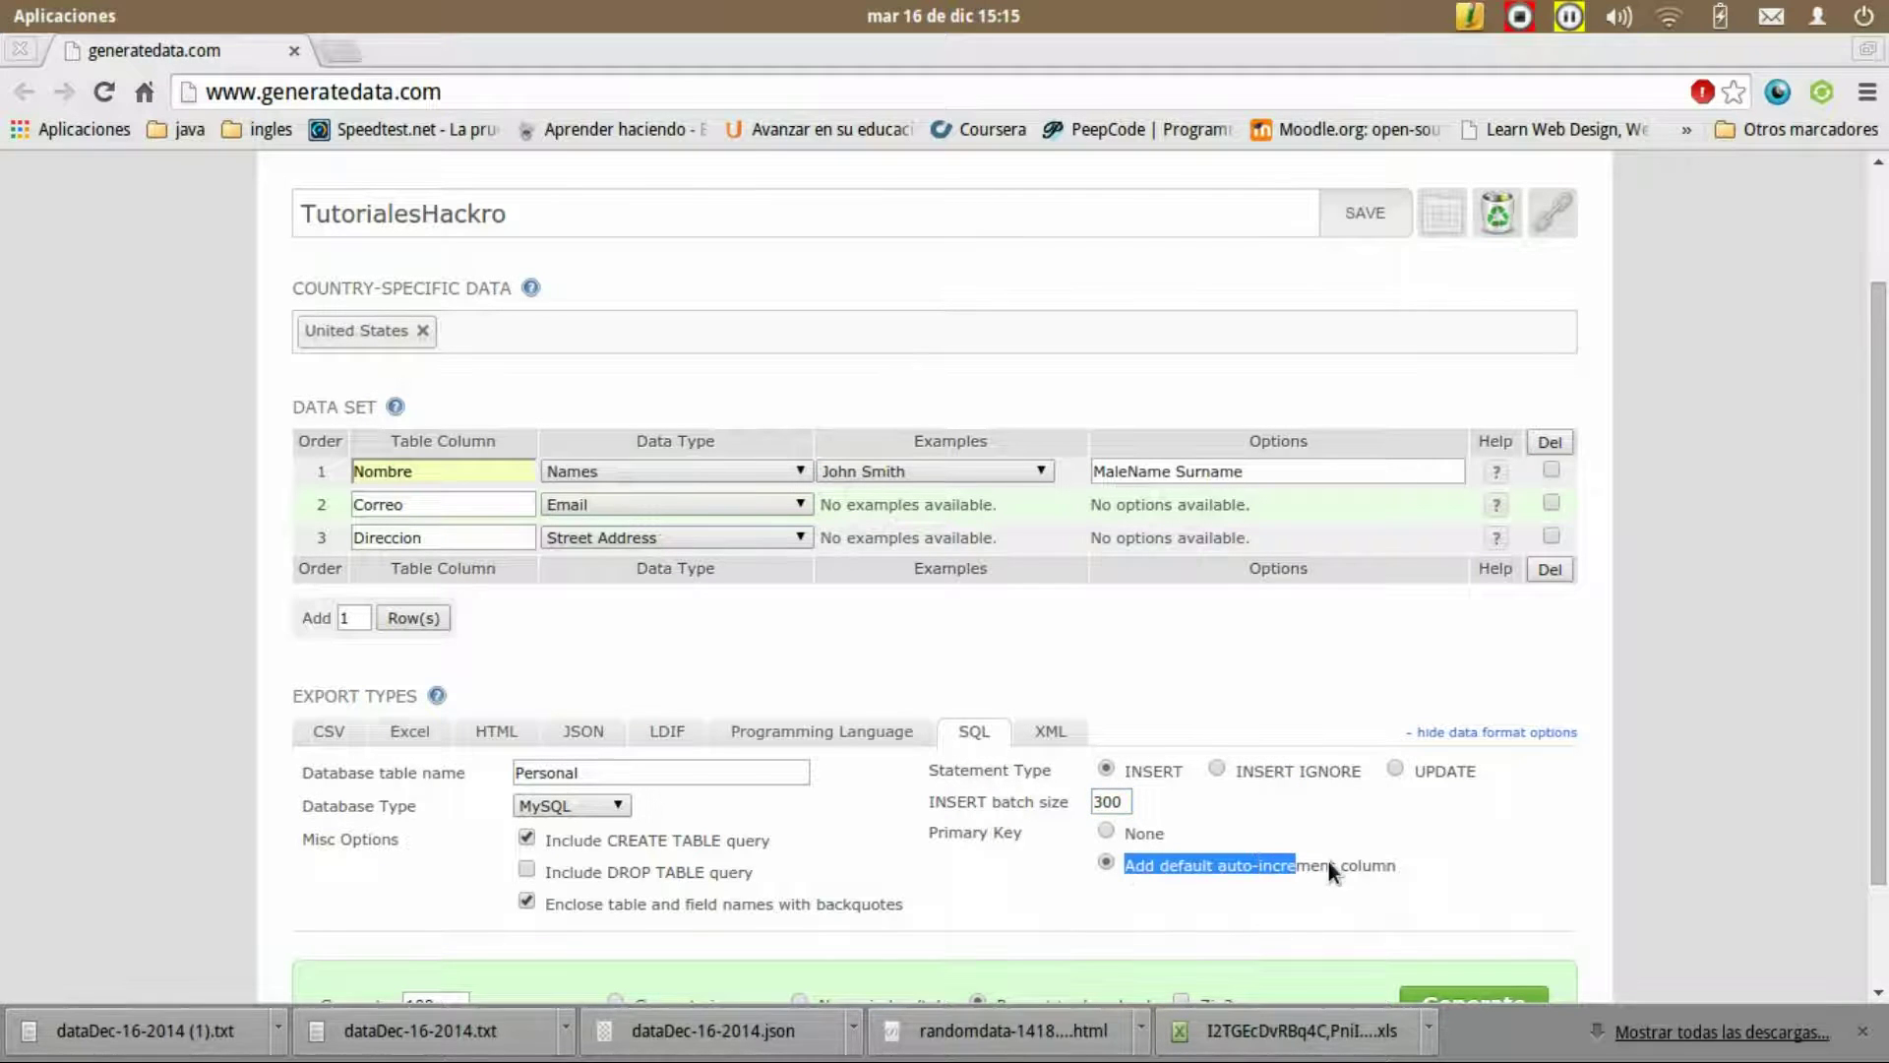
drag(1328, 860, 1395, 864)
click(1395, 864)
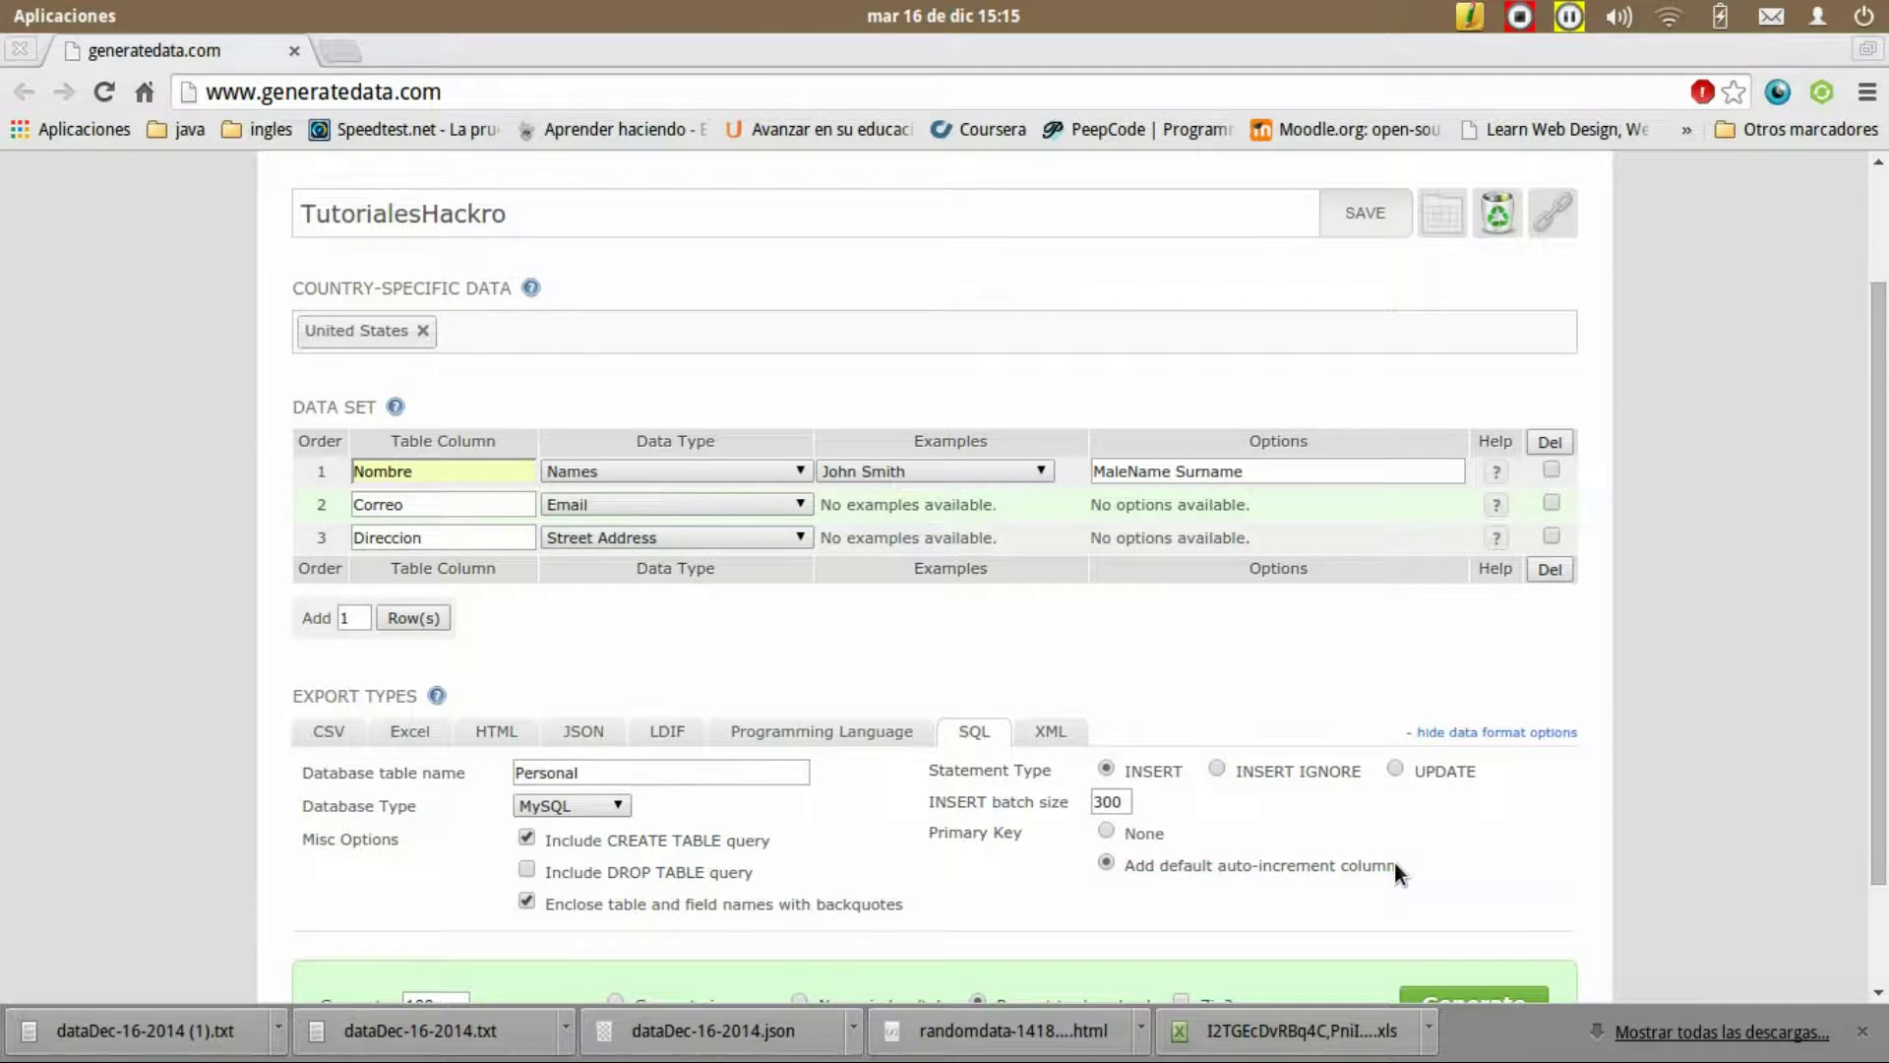
scroll(1447, 837, down, 3)
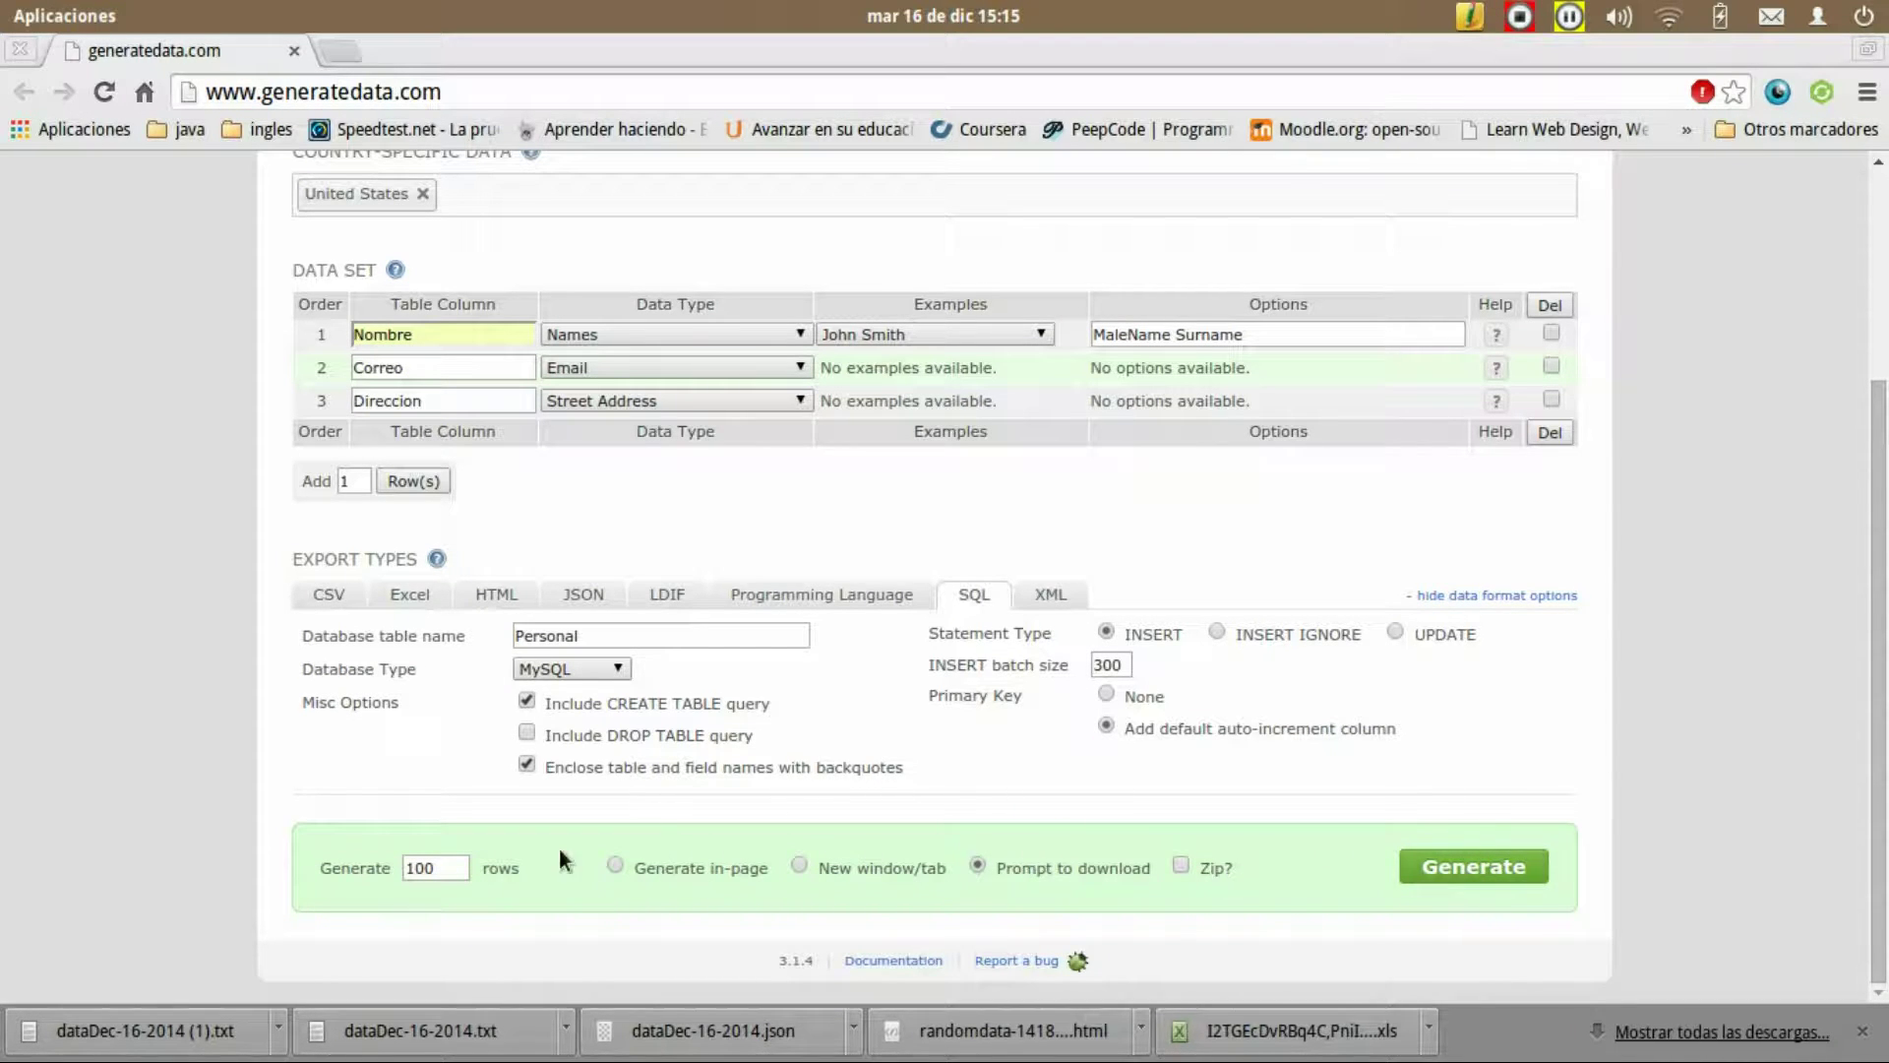
Step: Set the row count to 1 and save the SQL export as dataDec-16-2014.sql
click(388, 867)
text(1)
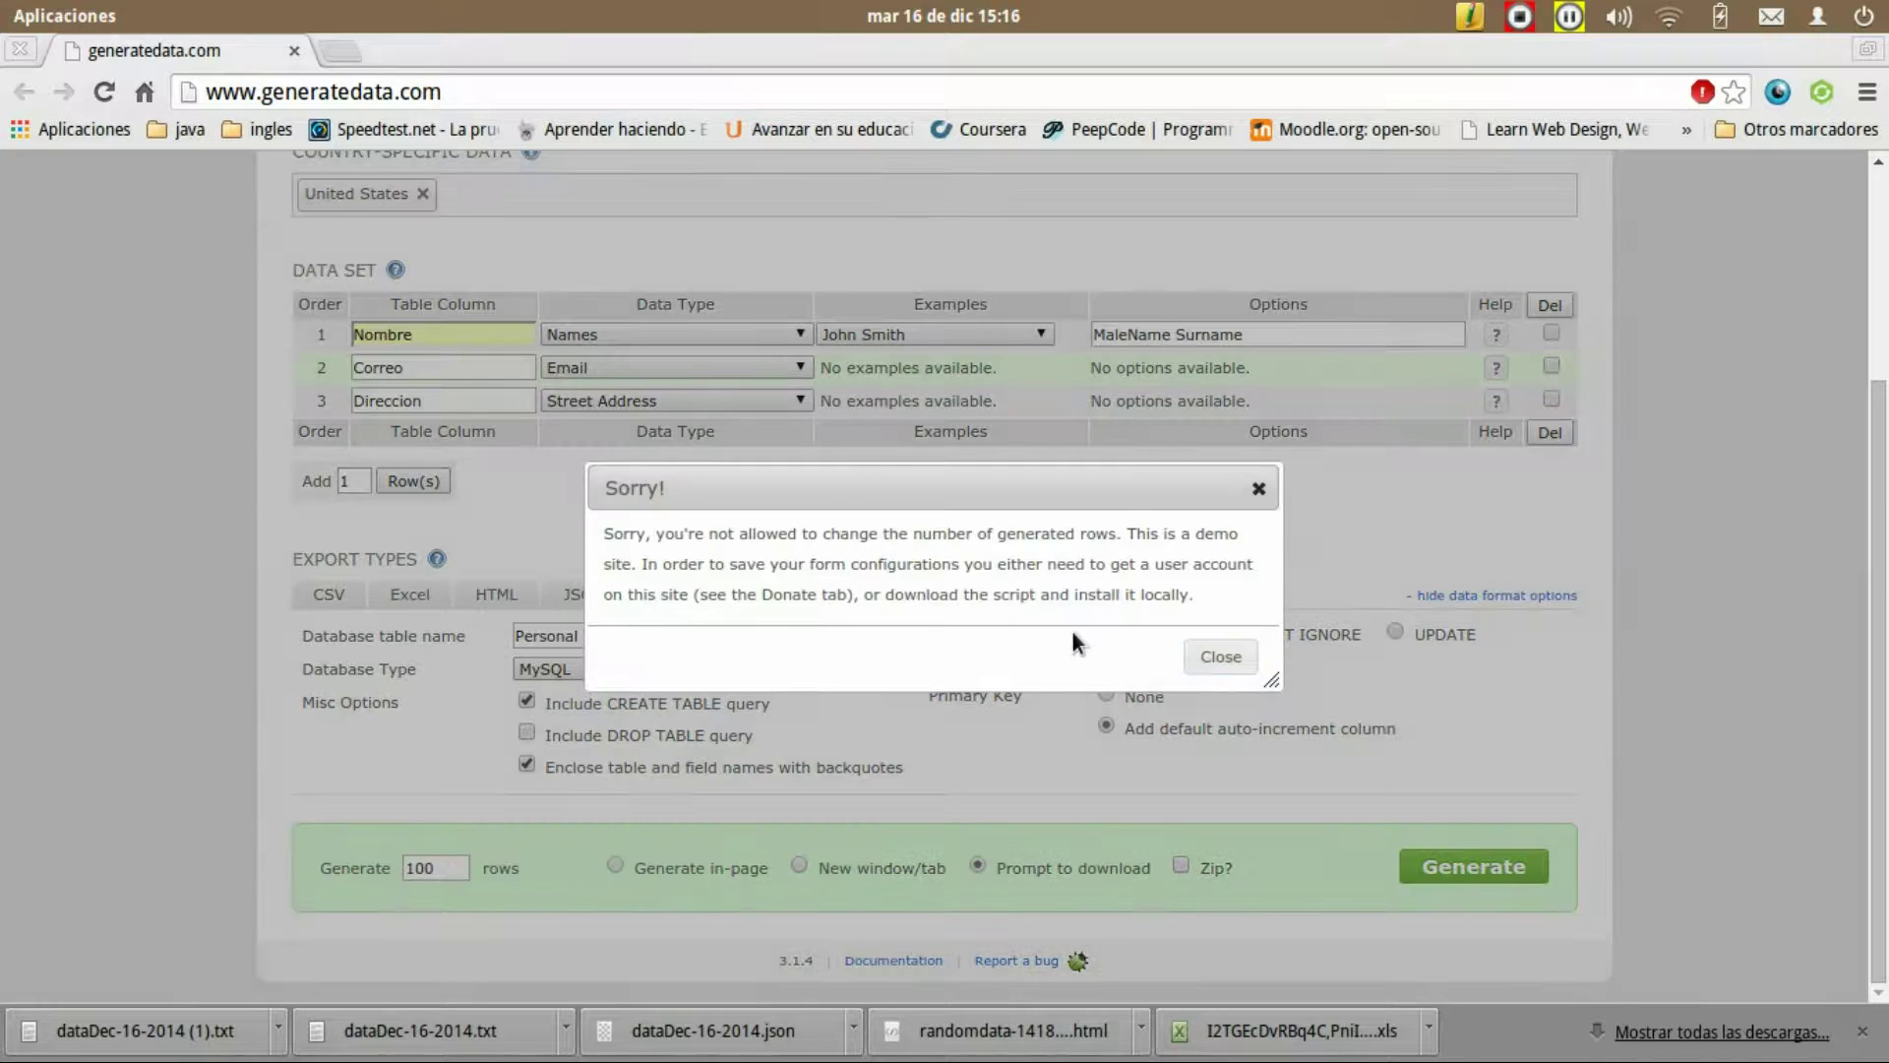
click(1223, 655)
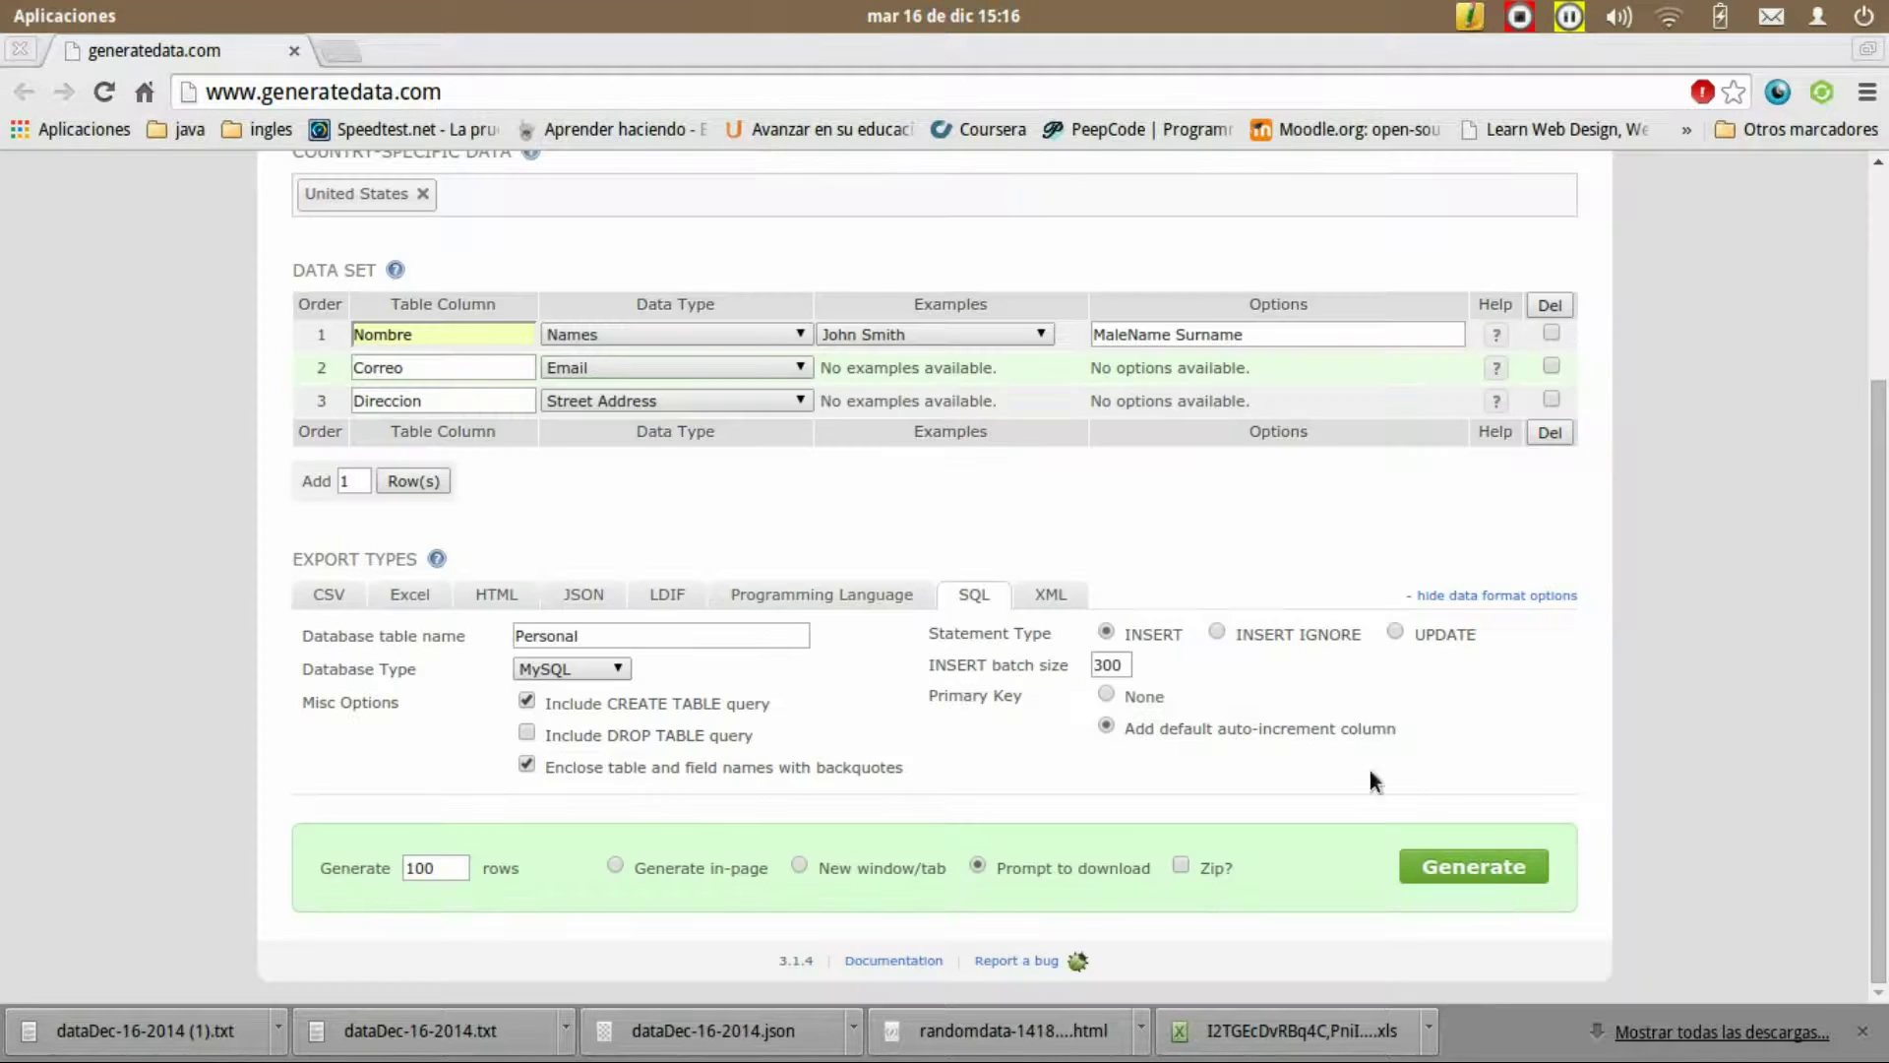
click(1489, 868)
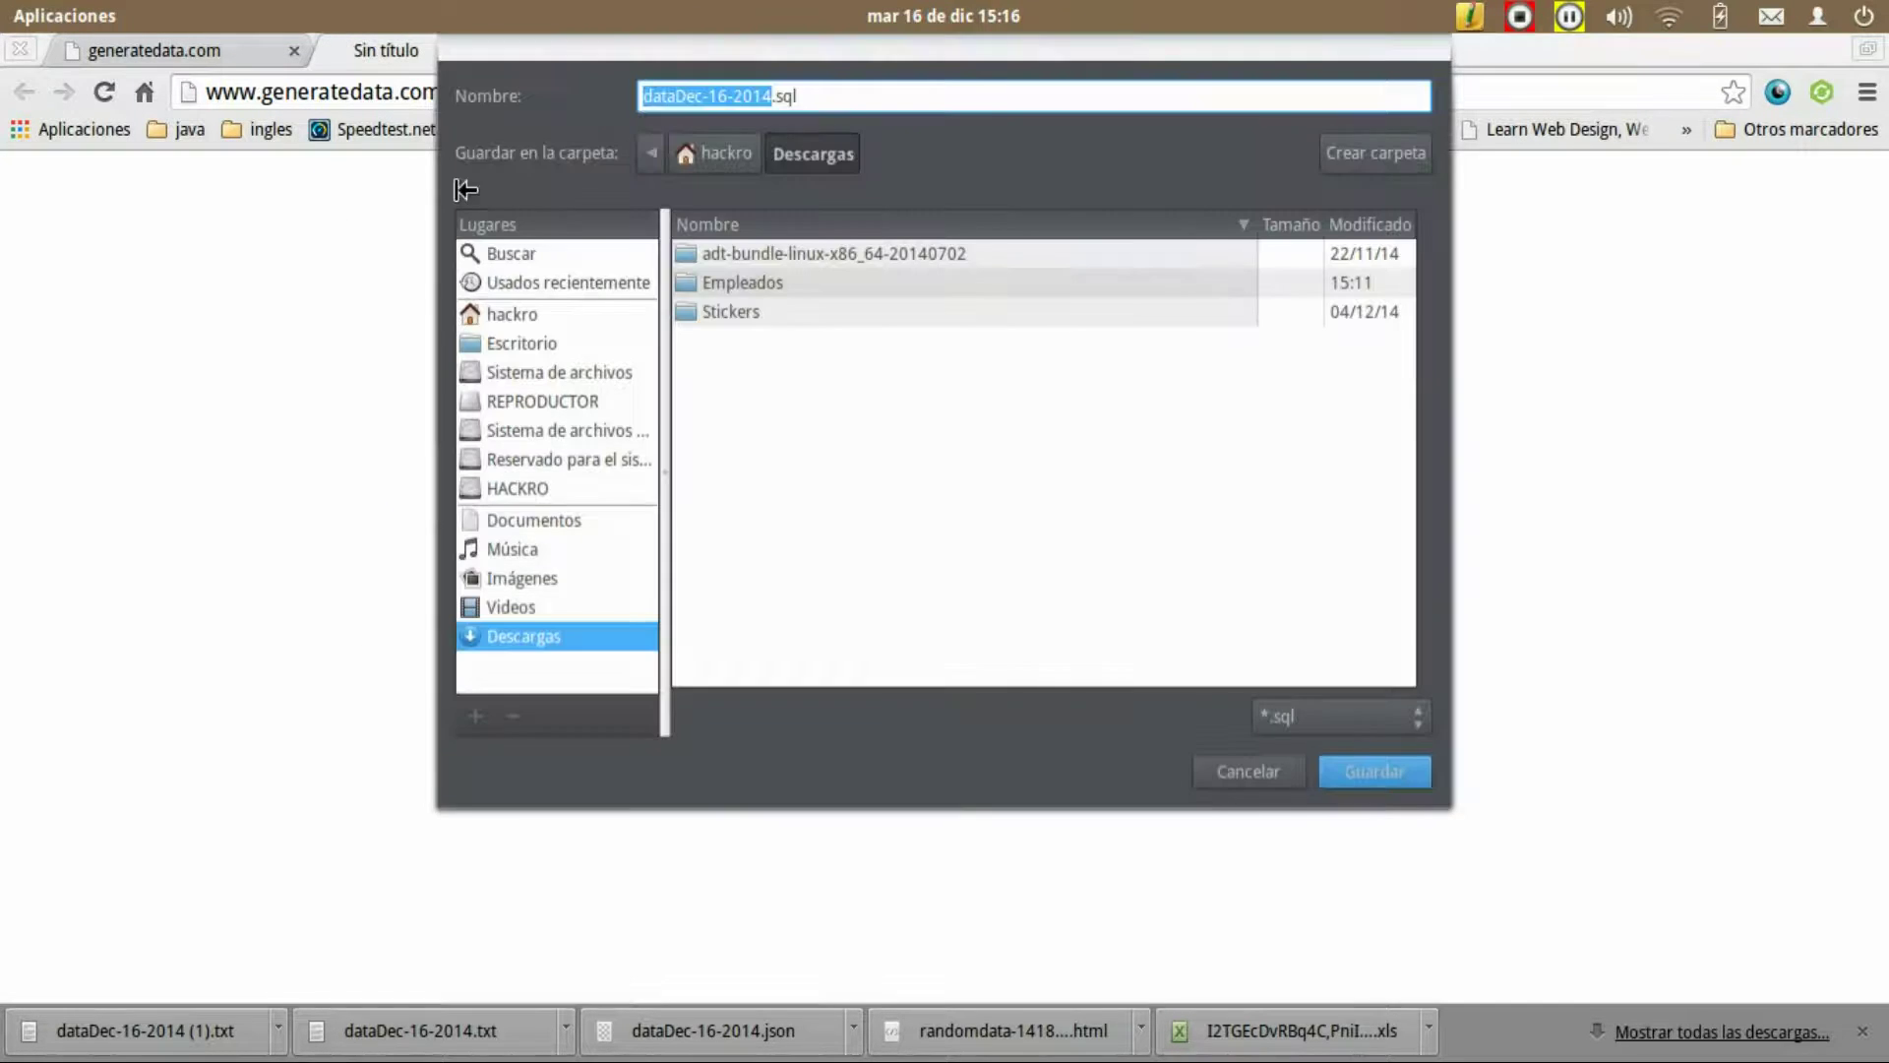
click(1355, 774)
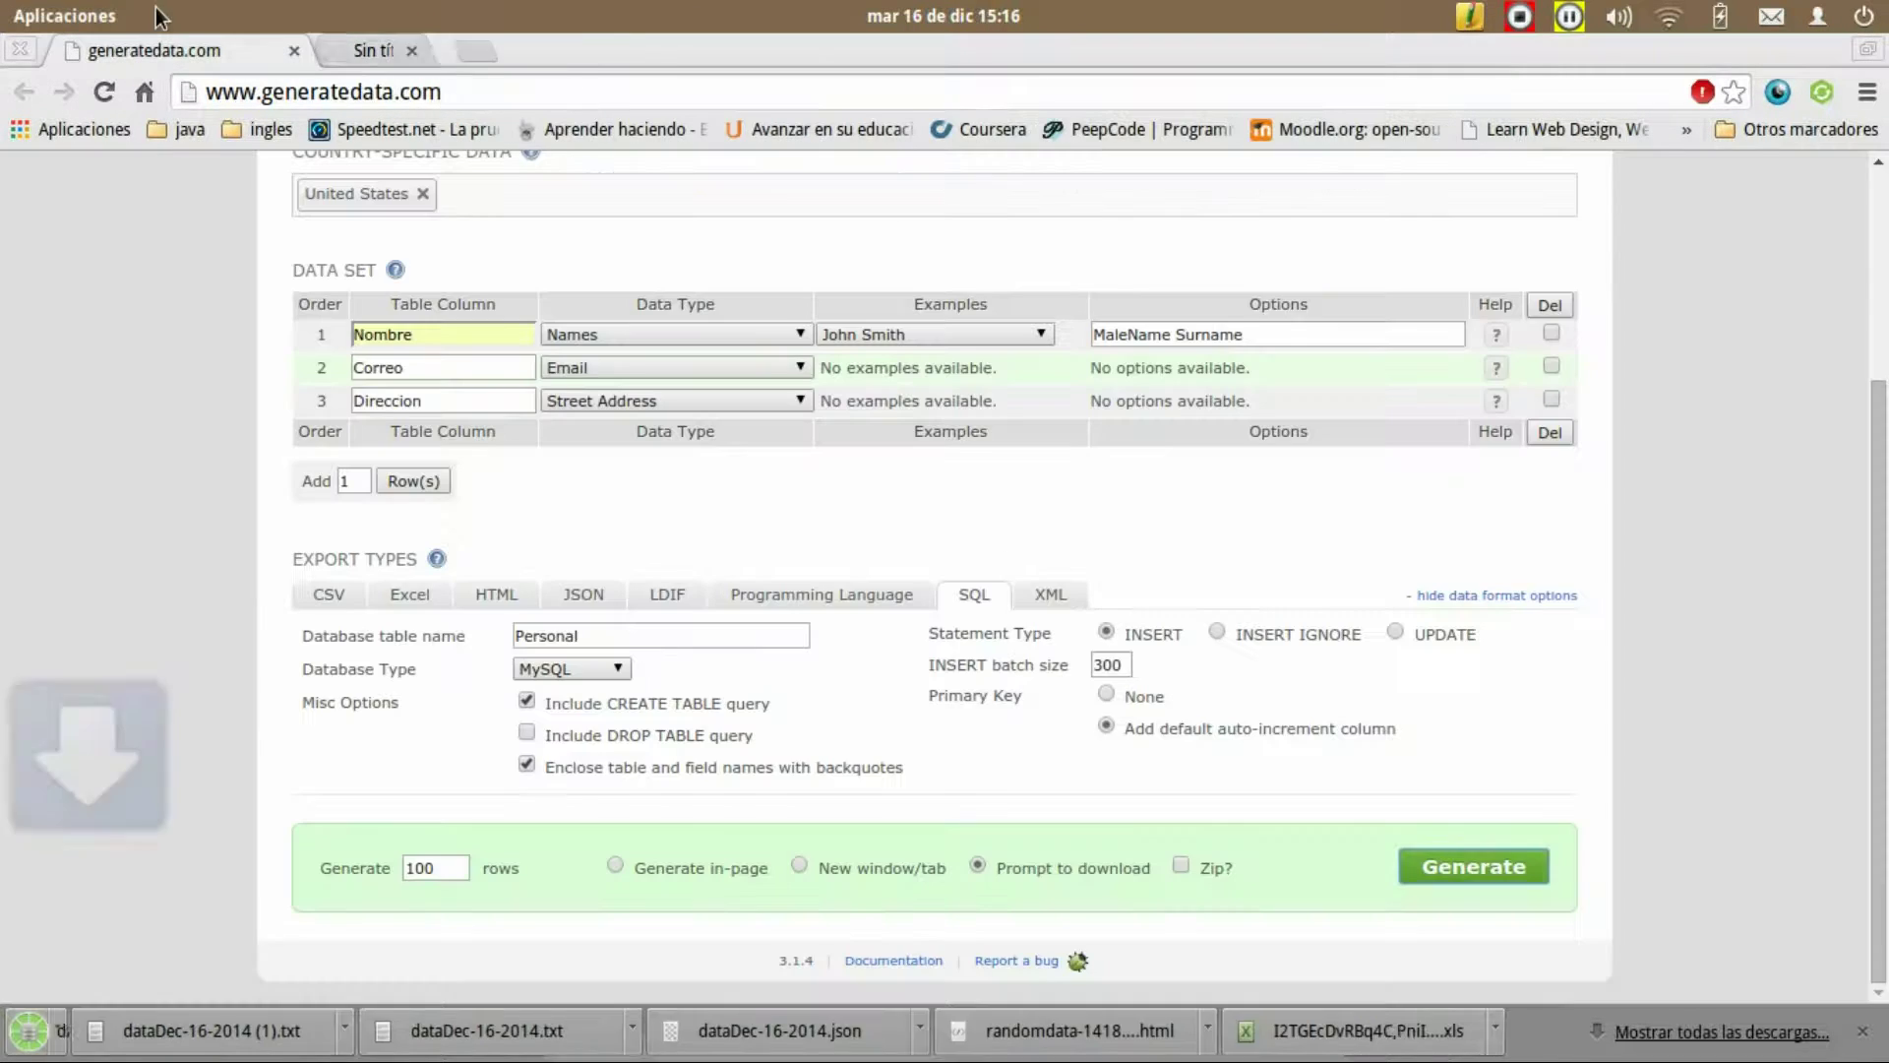
Step: Generate the XML export and save it as dataDec-16-2014.xml
click(1049, 594)
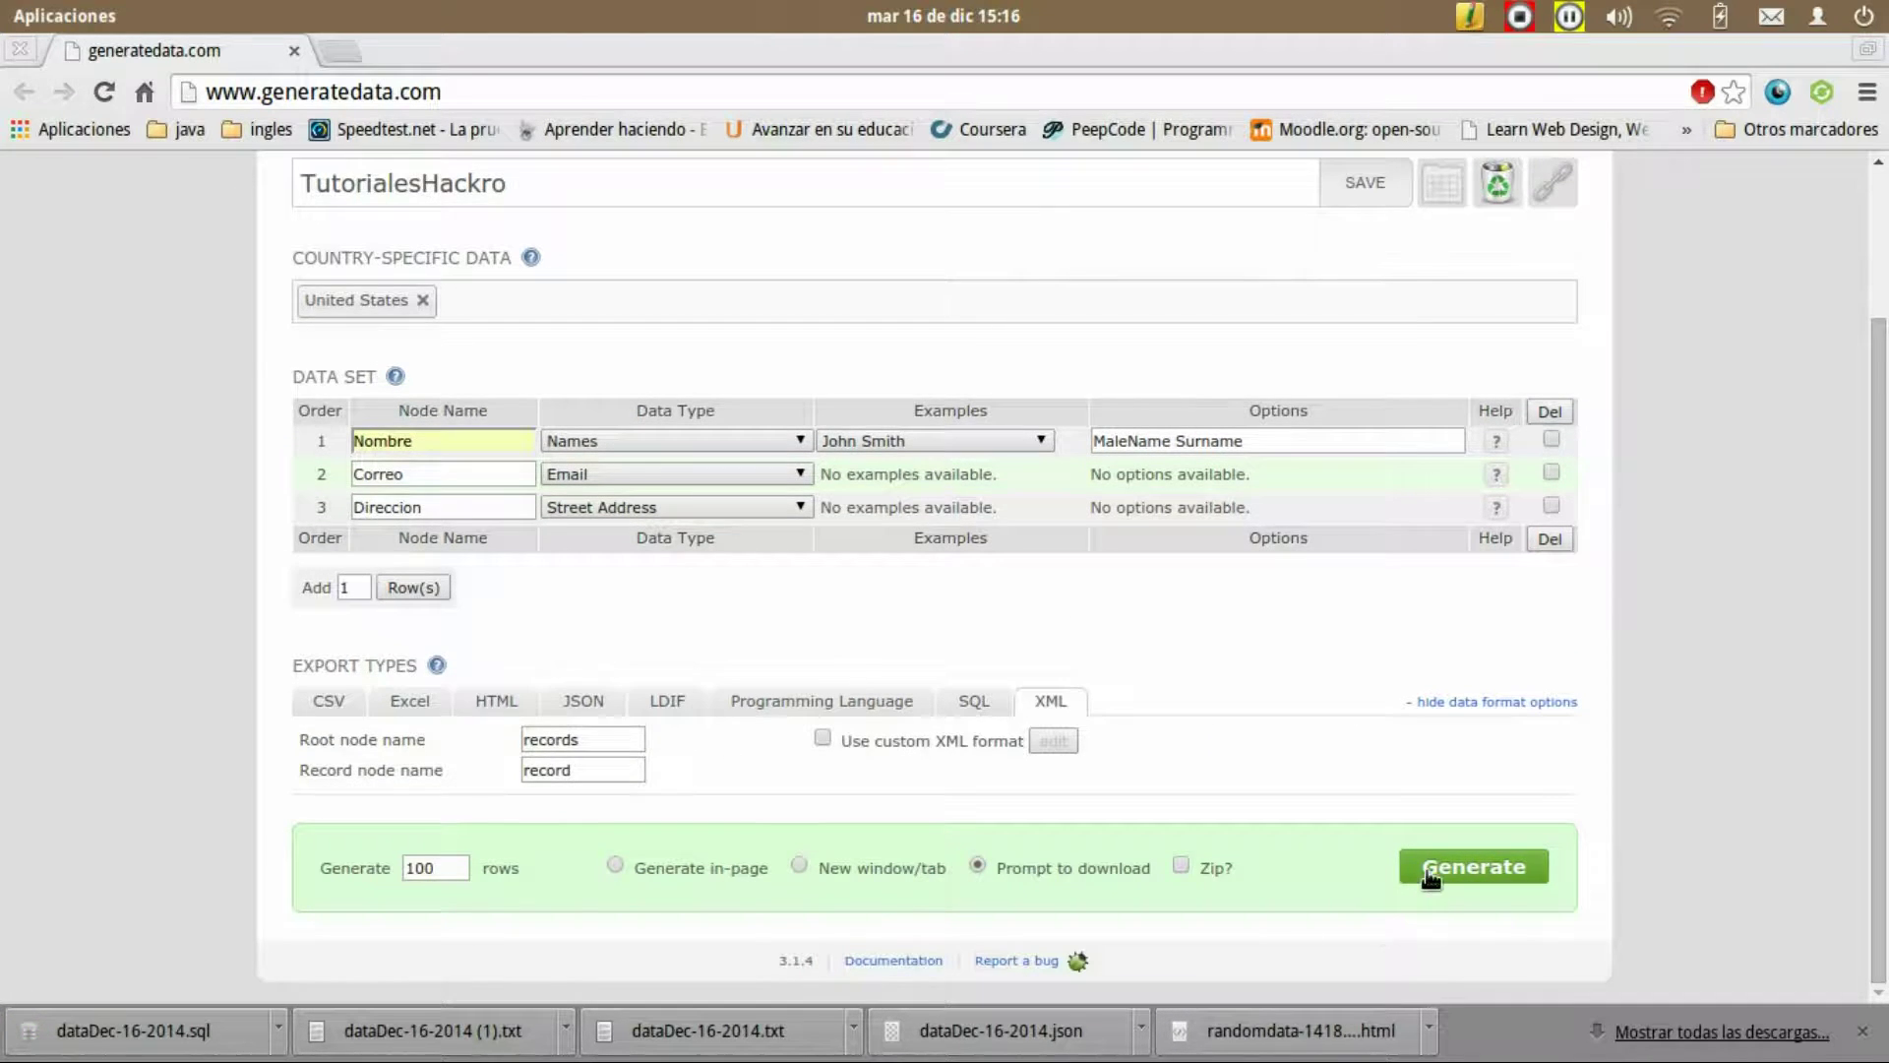
click(1430, 876)
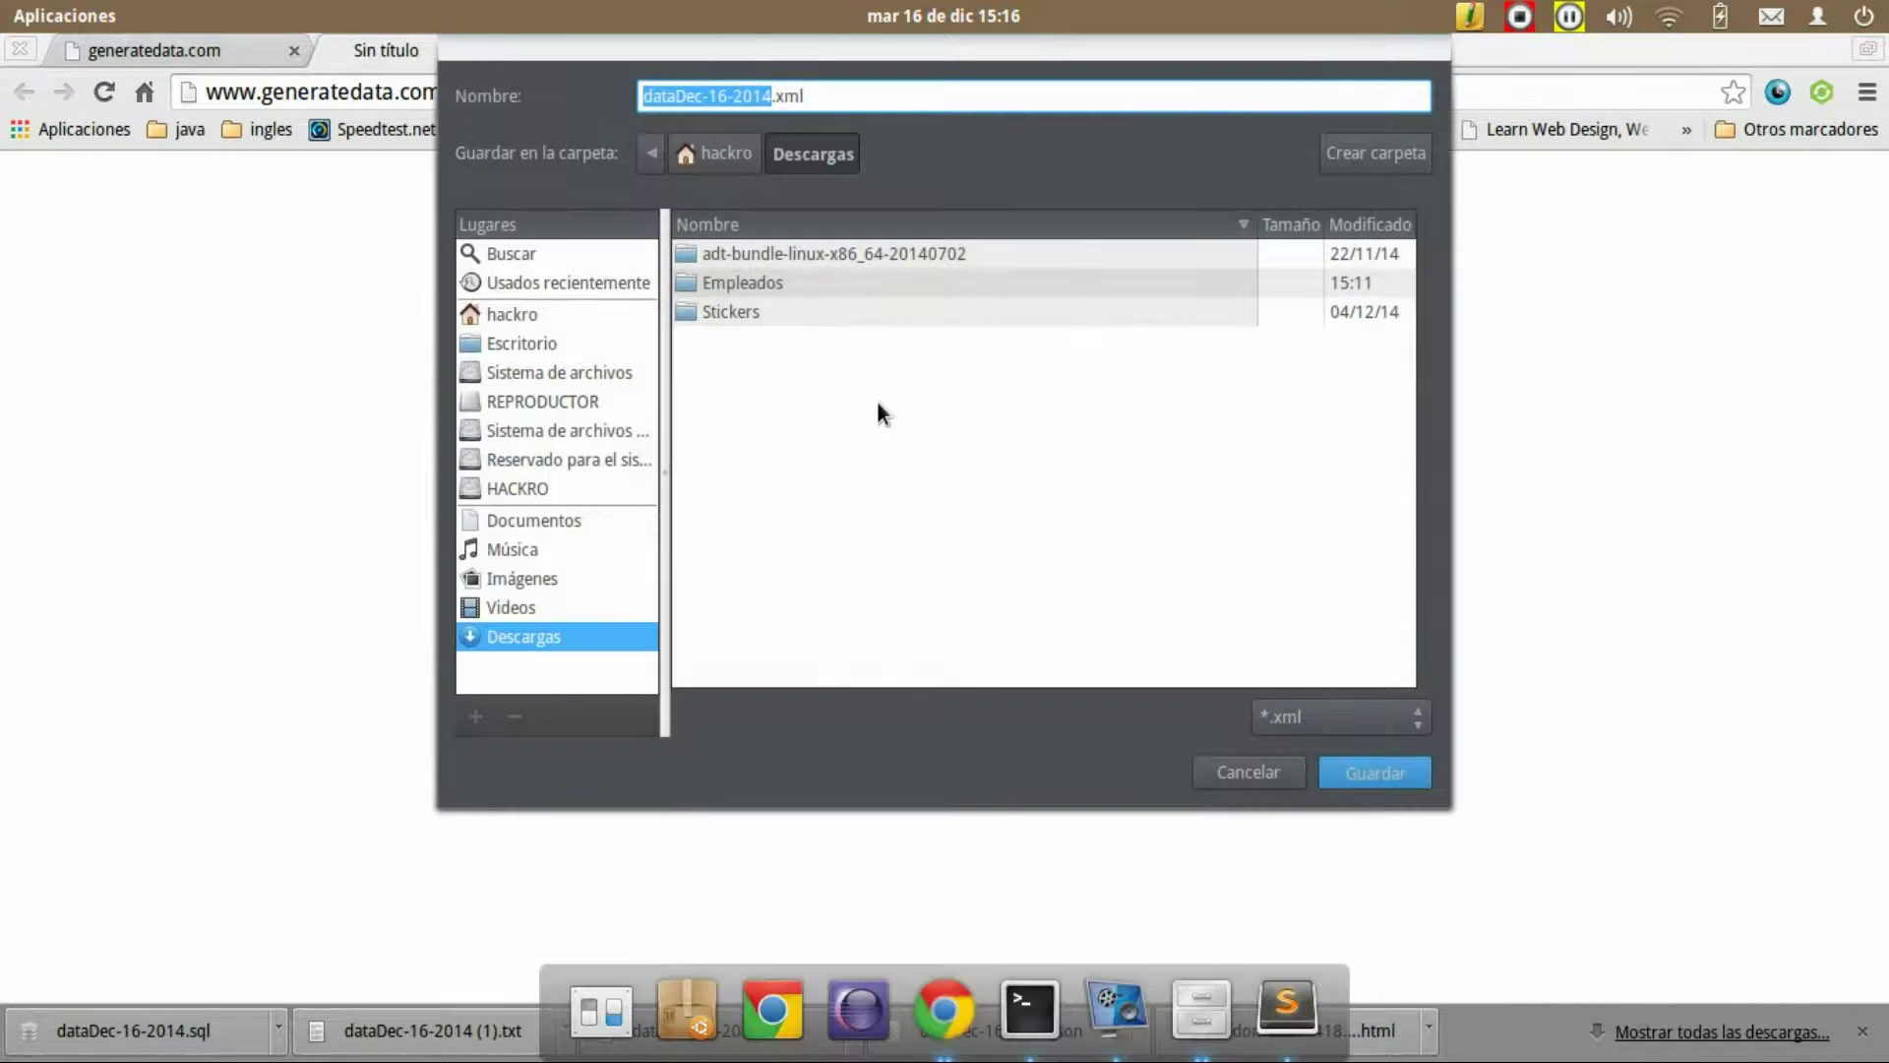
key(Return)
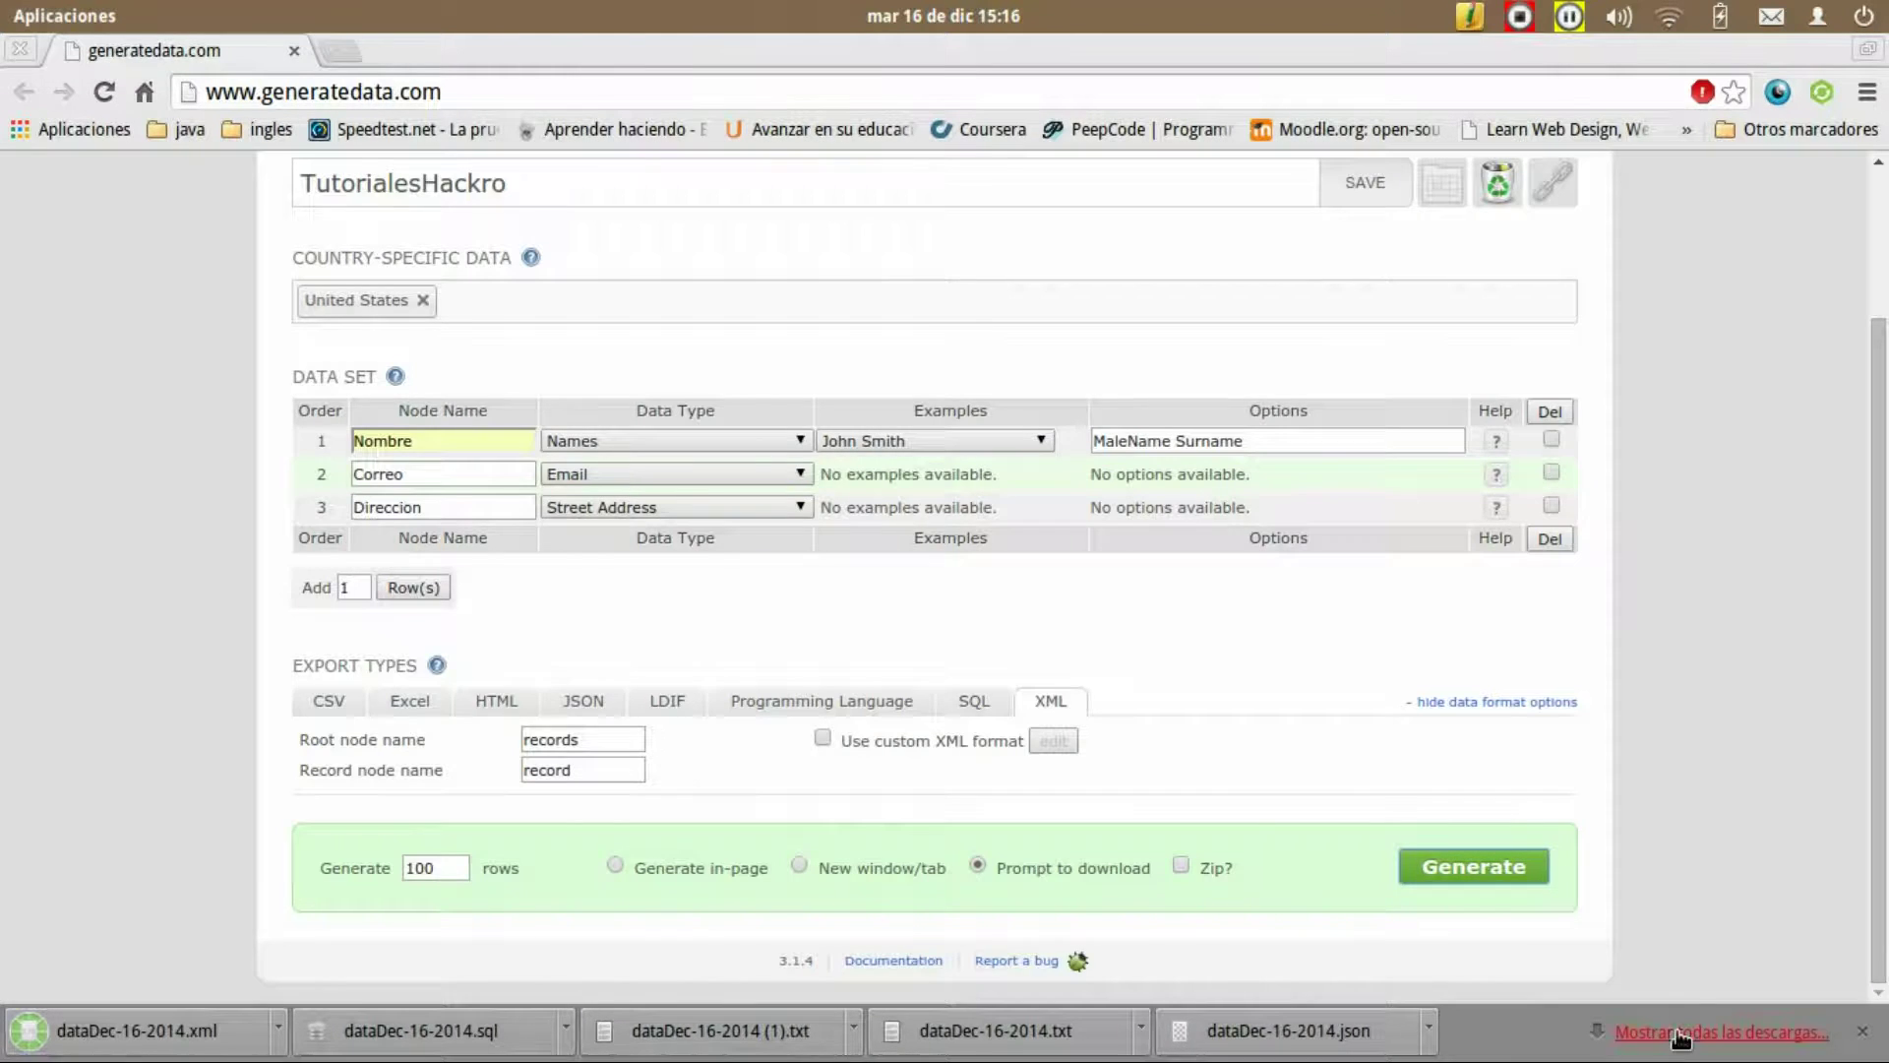
Step: Show the Descargas folder of downloads and select dataDec-16-2014.json
click(1680, 1035)
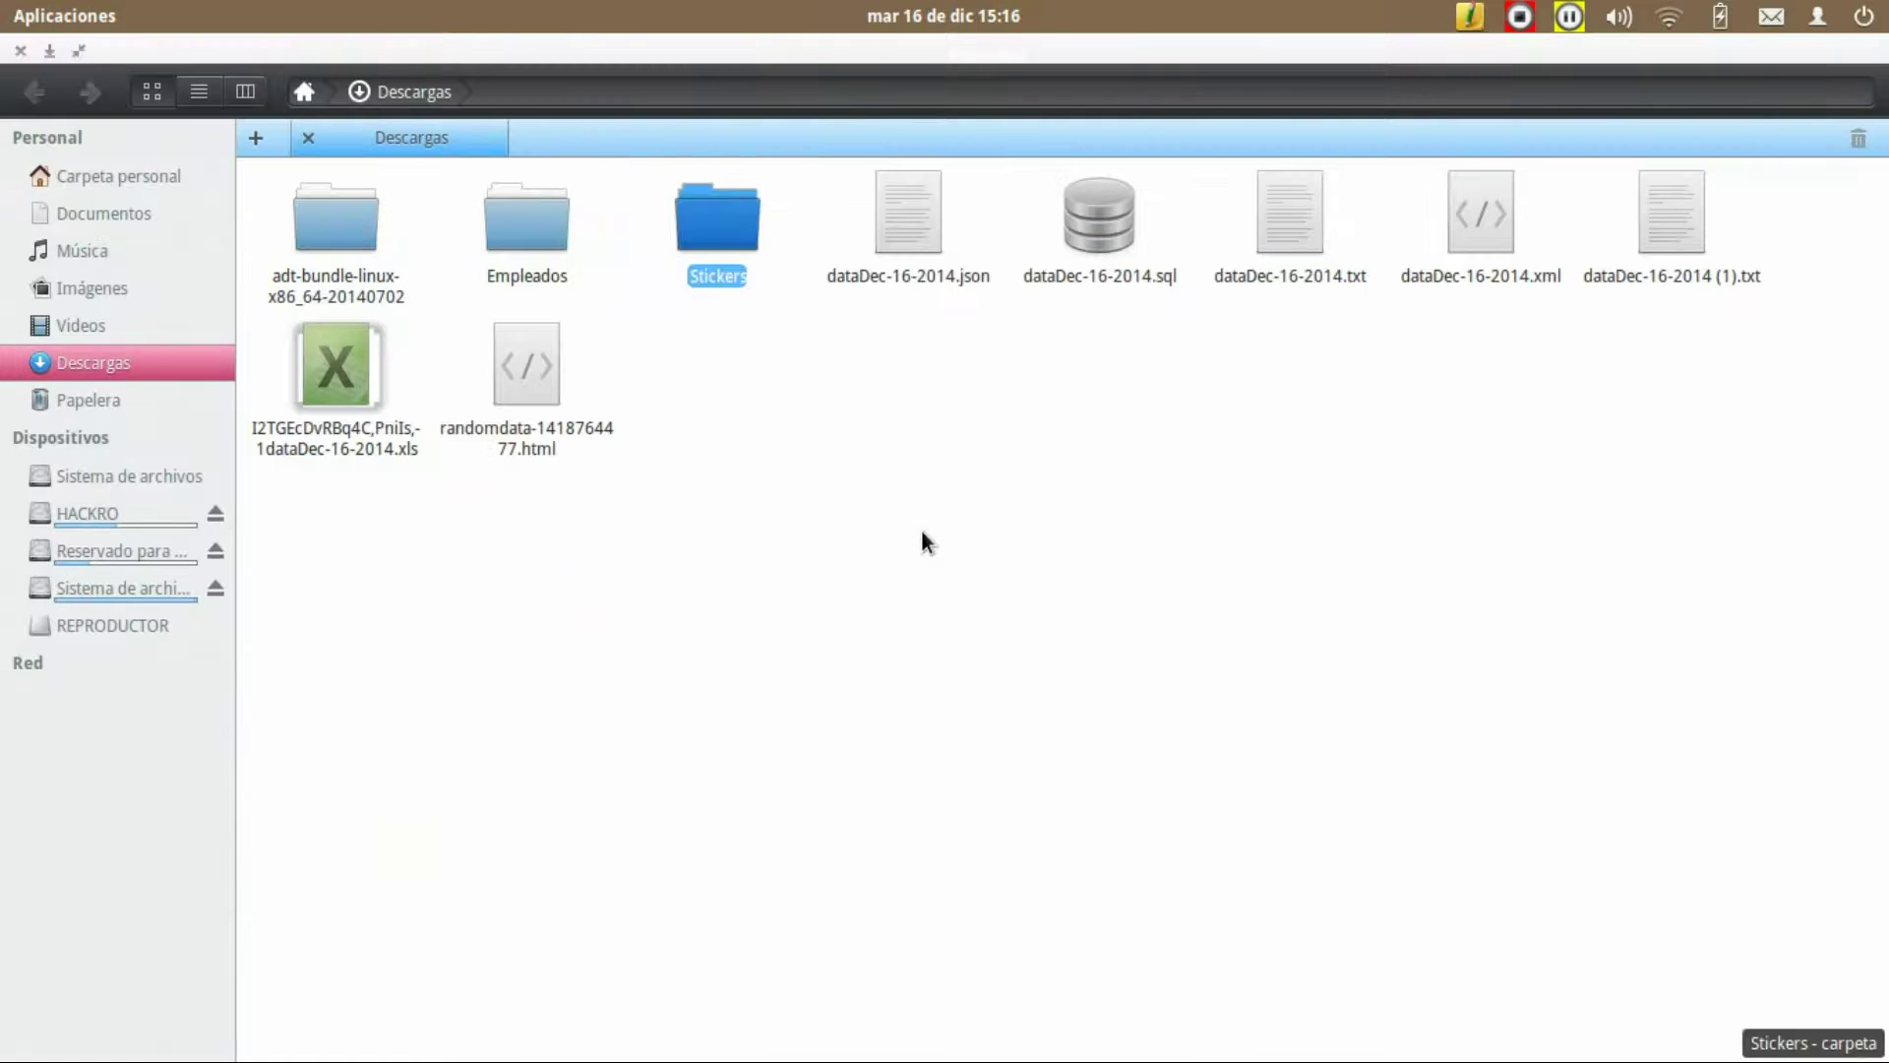
key(Right)
right_click(914, 215)
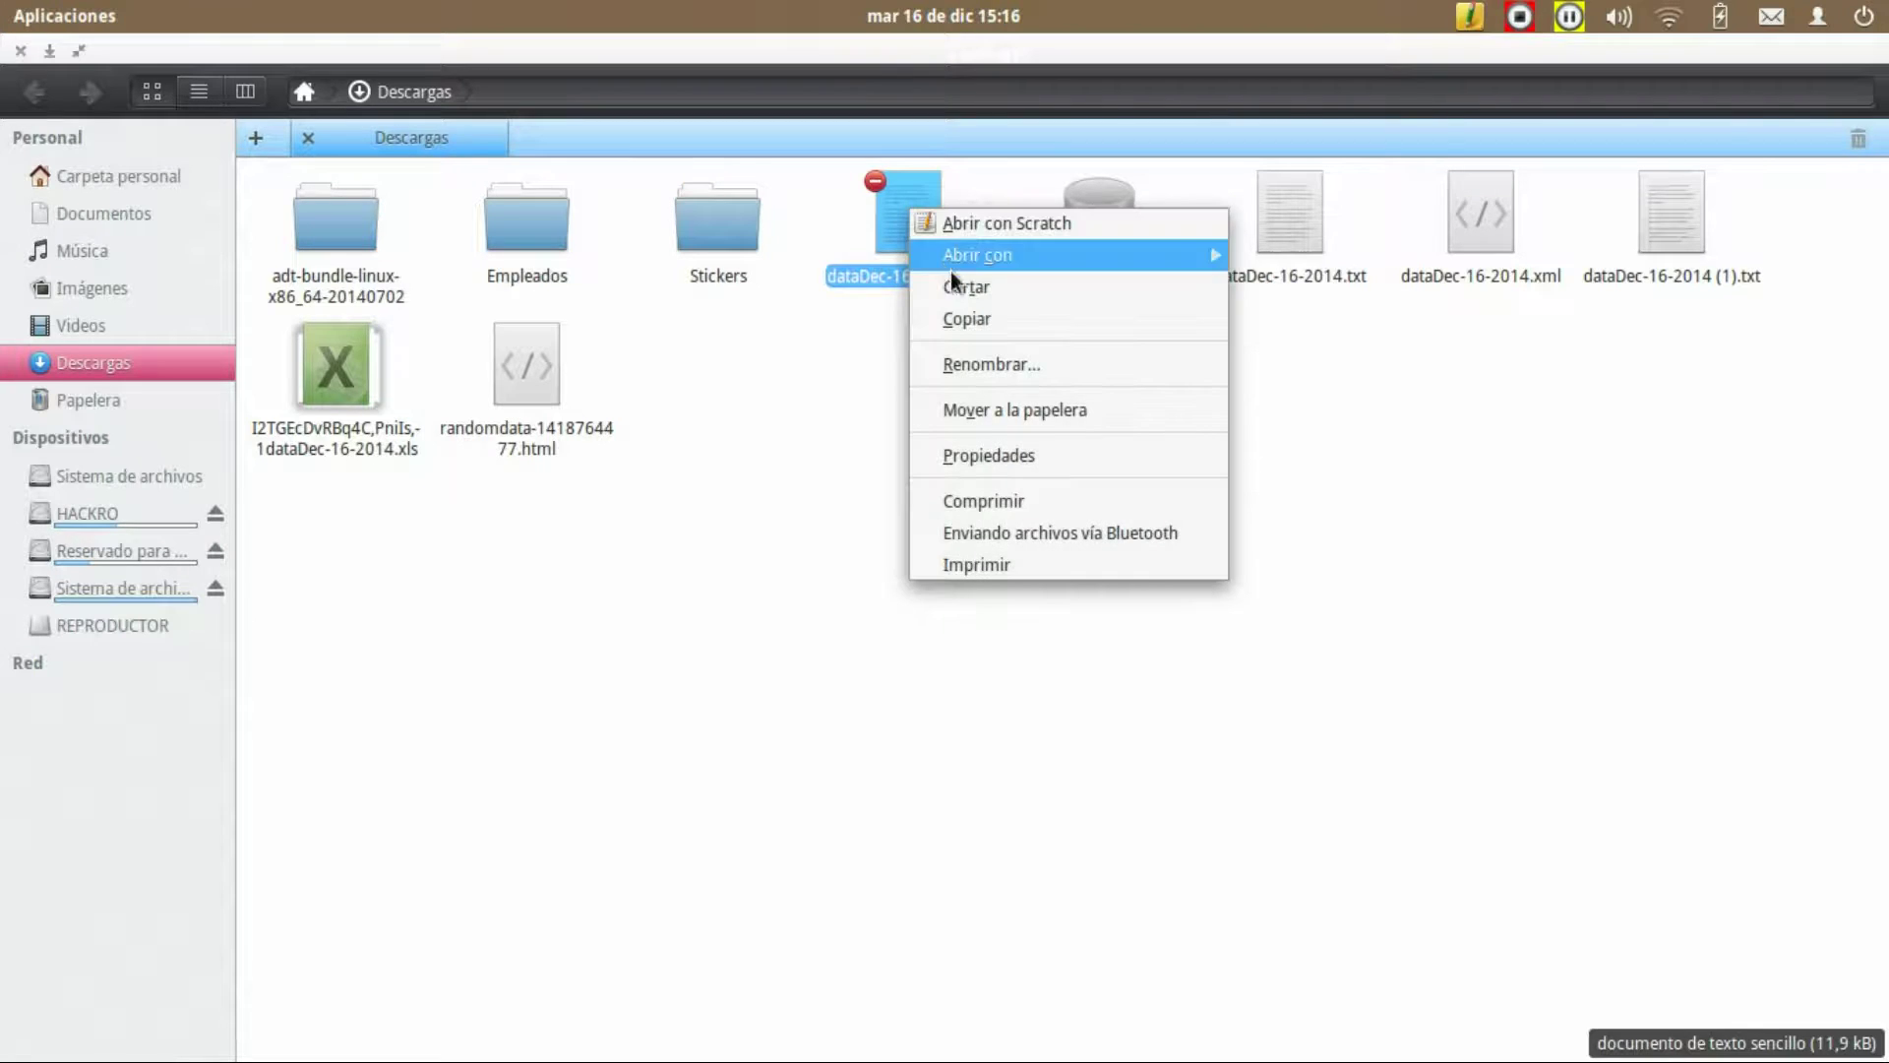
Step: Open dataDec-16-2014.json in Sublime Text 2, scroll through its records and close it
click(1303, 258)
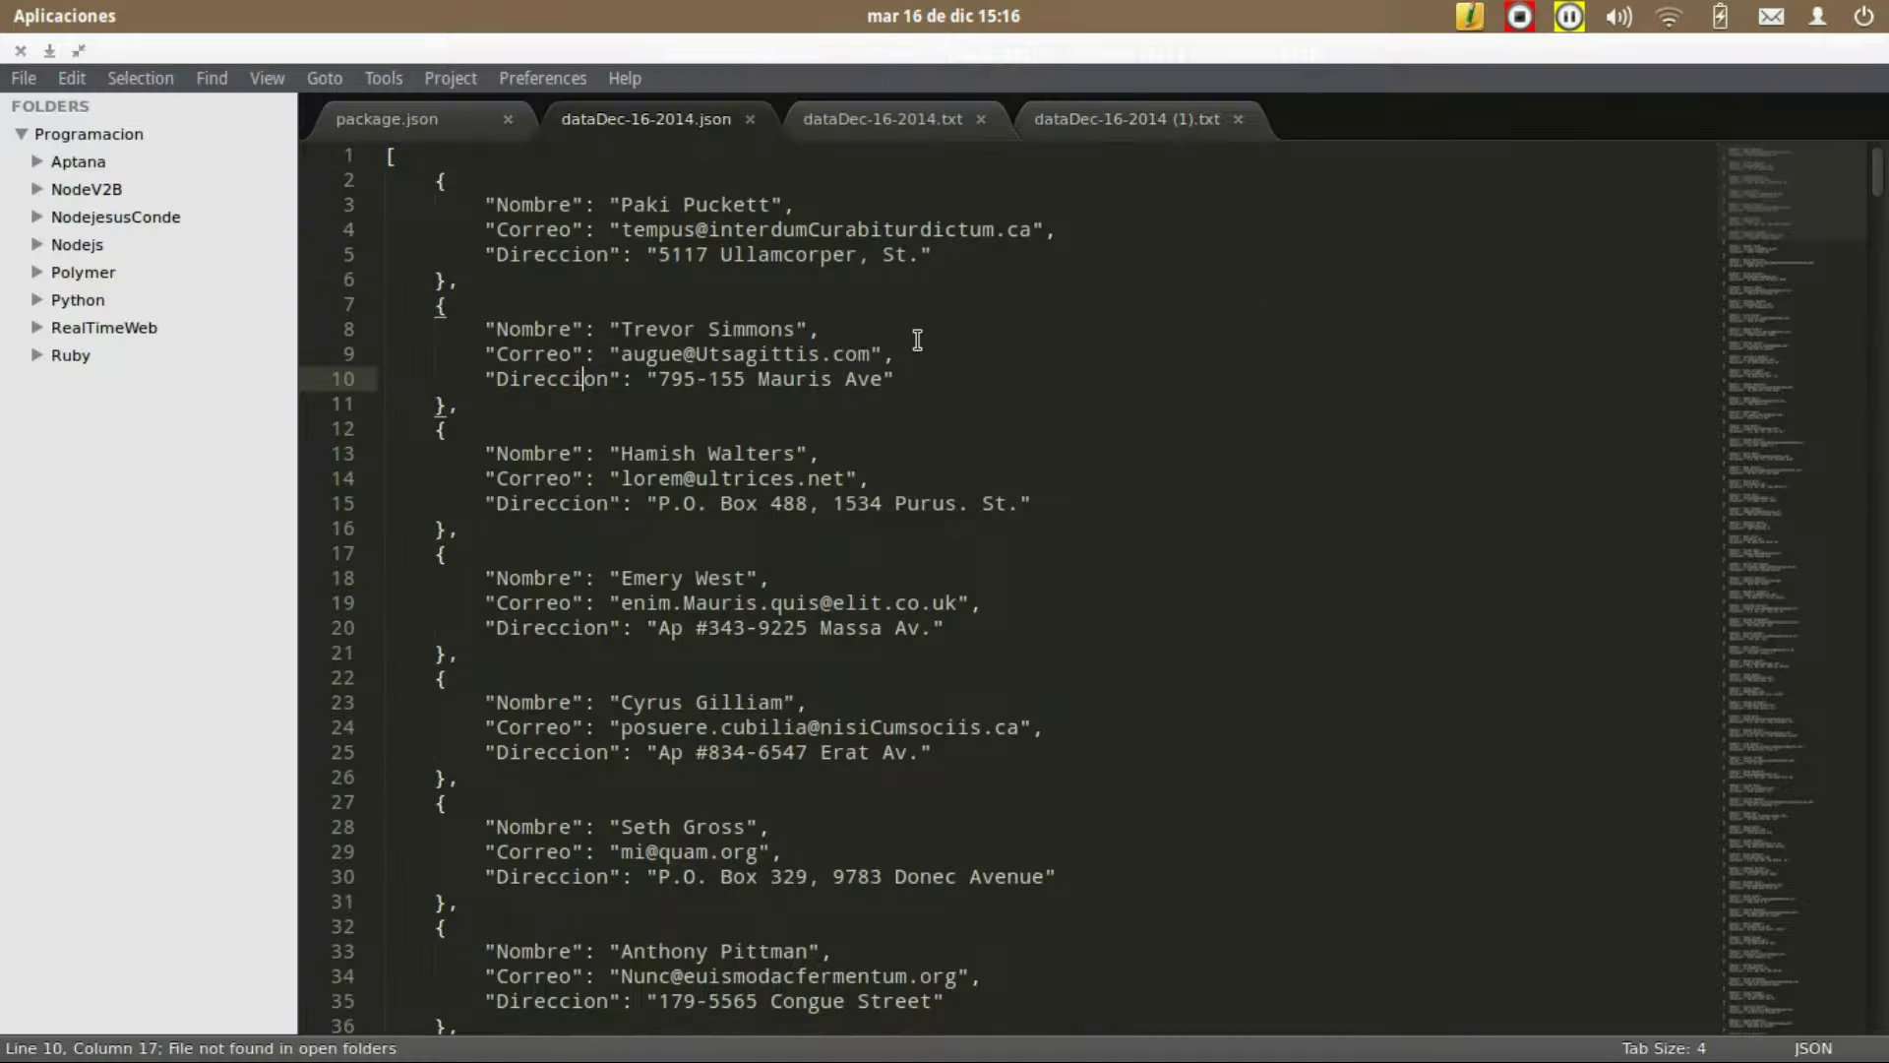
click(855, 347)
scroll(855, 346, down, 5)
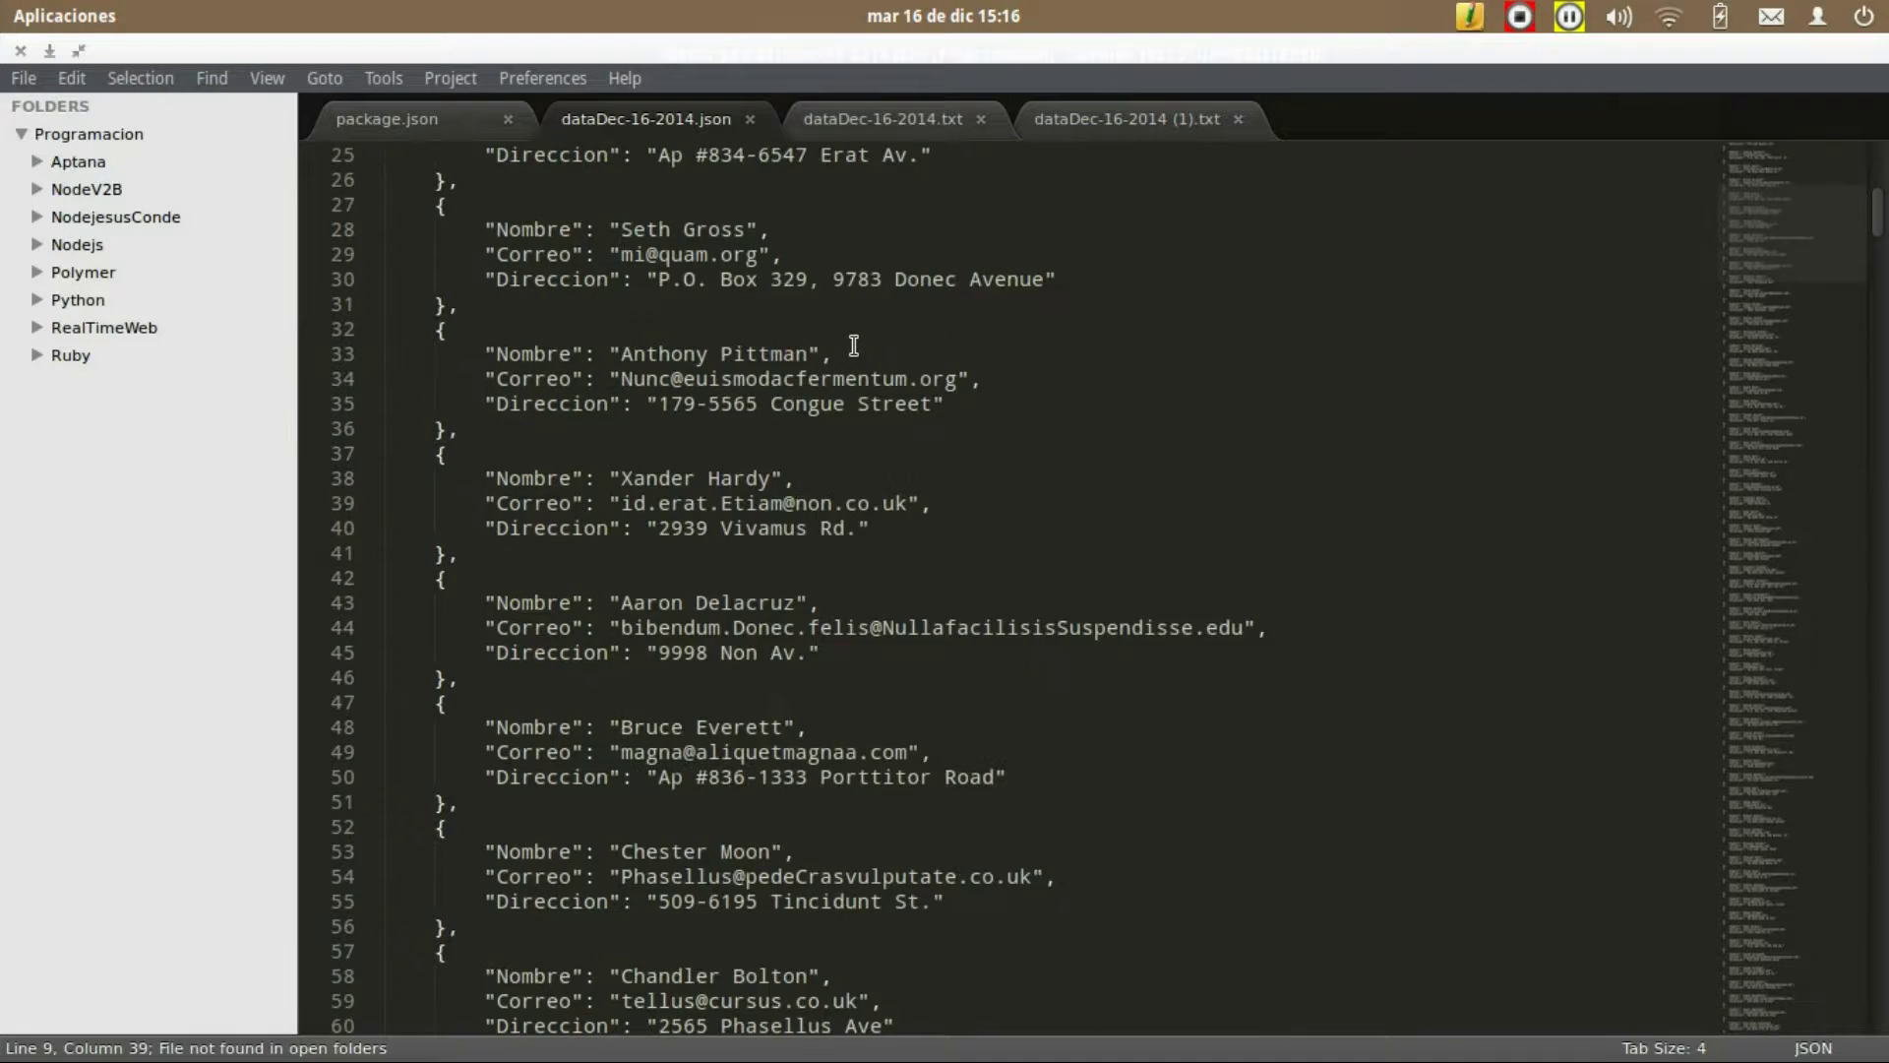
scroll(854, 347, down, 10)
scroll(854, 346, down, 8)
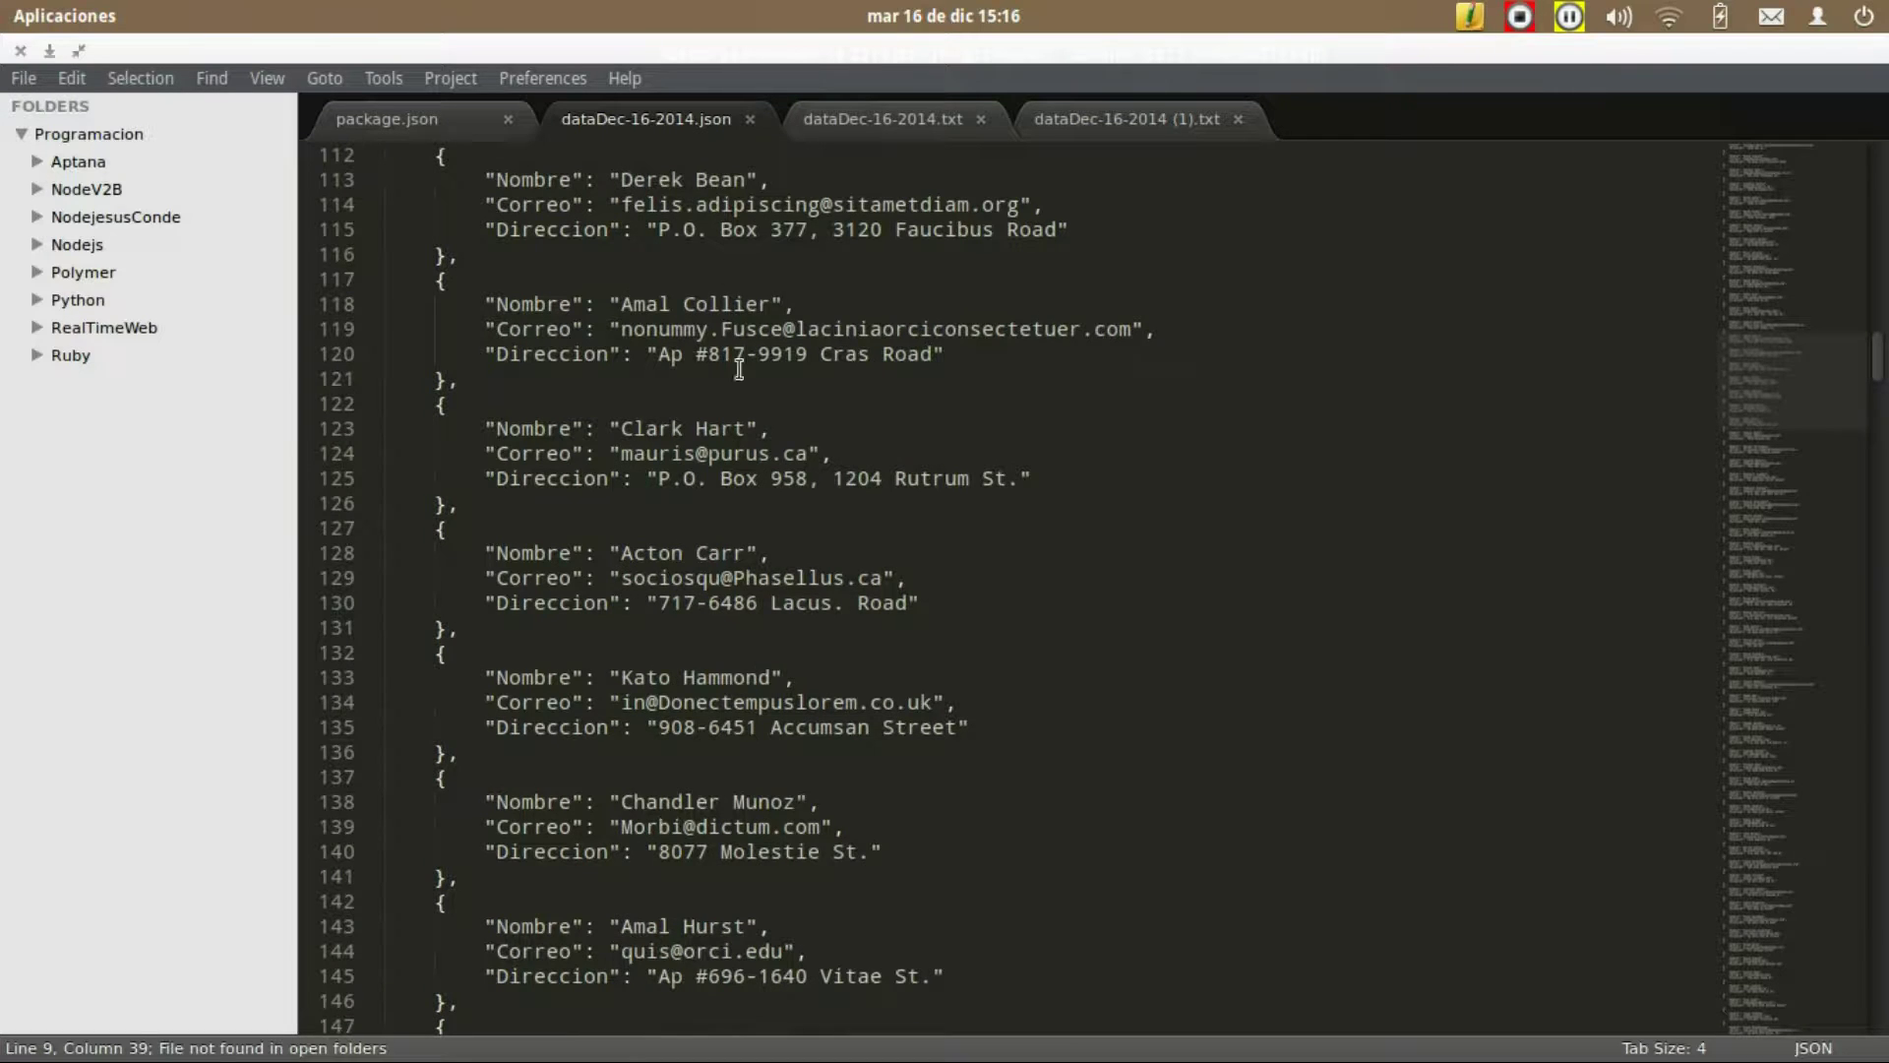
key(ctrl+w)
key(ctrl+w)
key(ctrl+w)
key(ctrl+w)
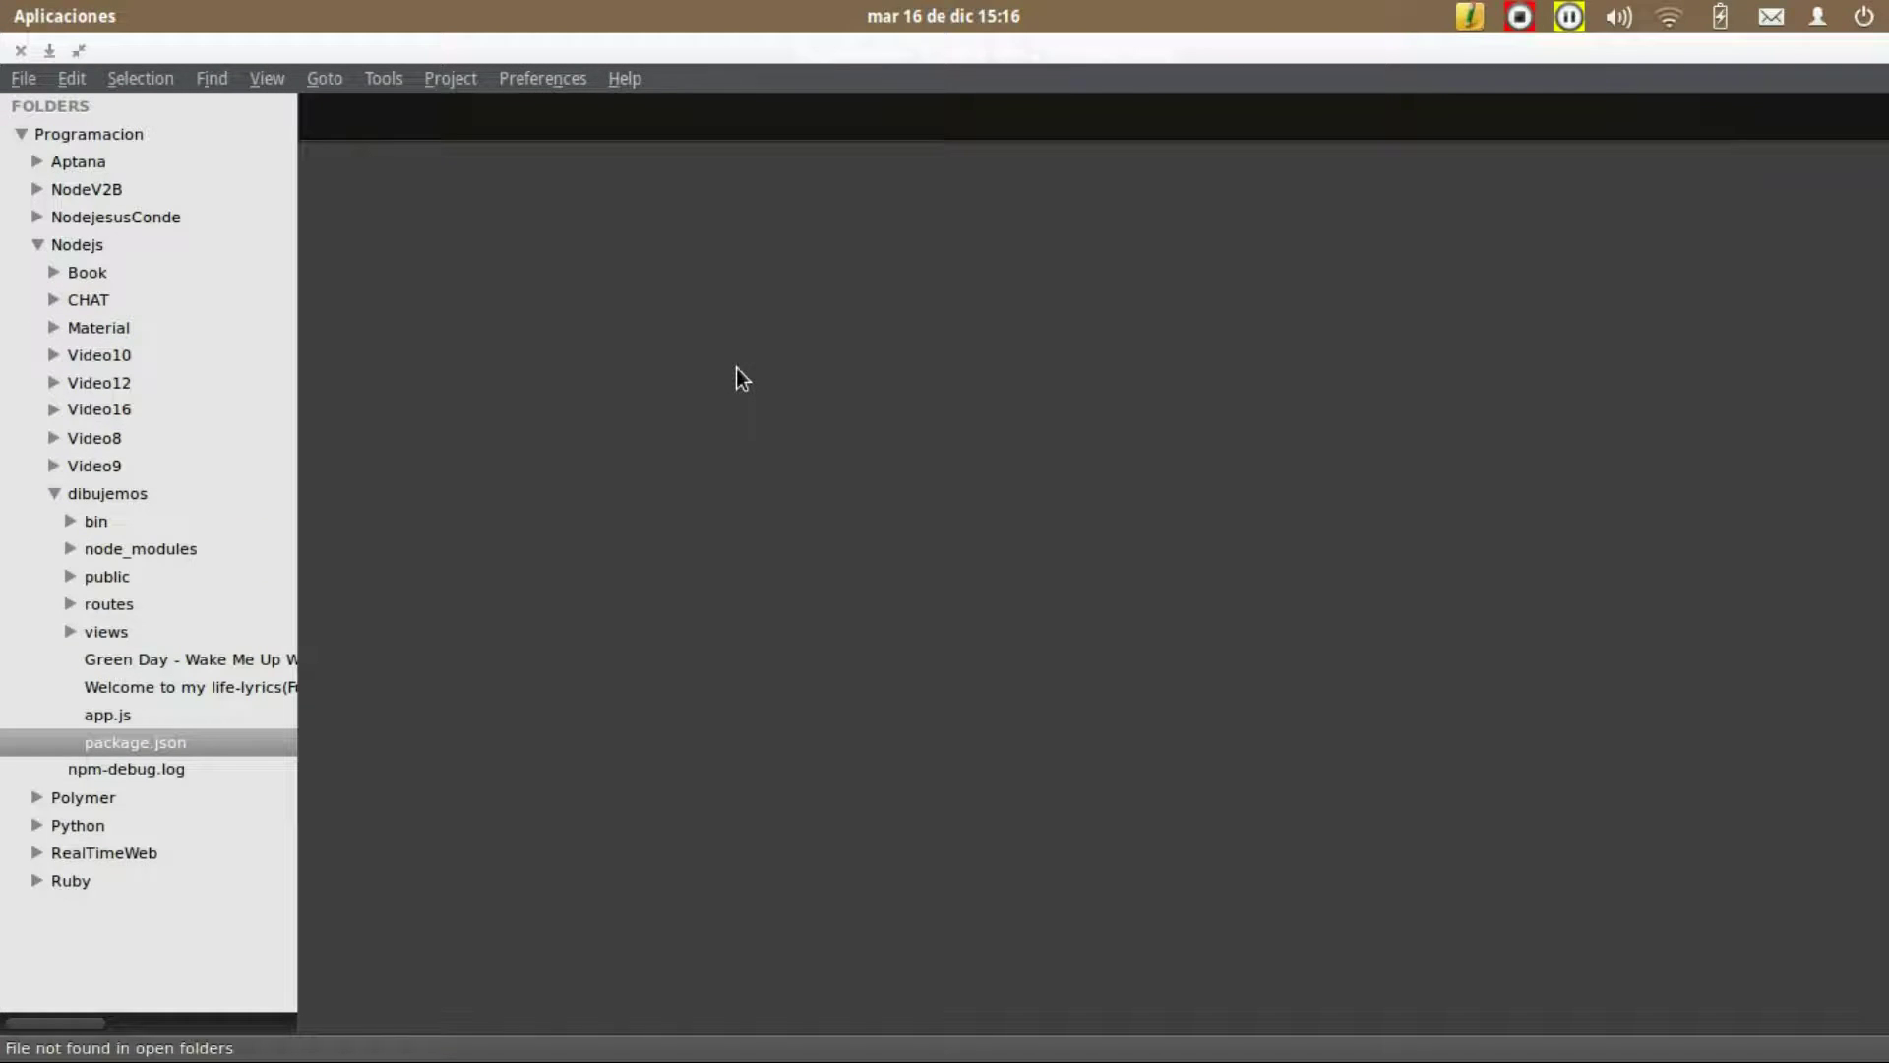
key(ctrl+w)
Step: Open the SQL export in Sublime Text 2, inspect the INSERT statement, then quit the editor
right_click(1113, 218)
mouse_move(1177, 256)
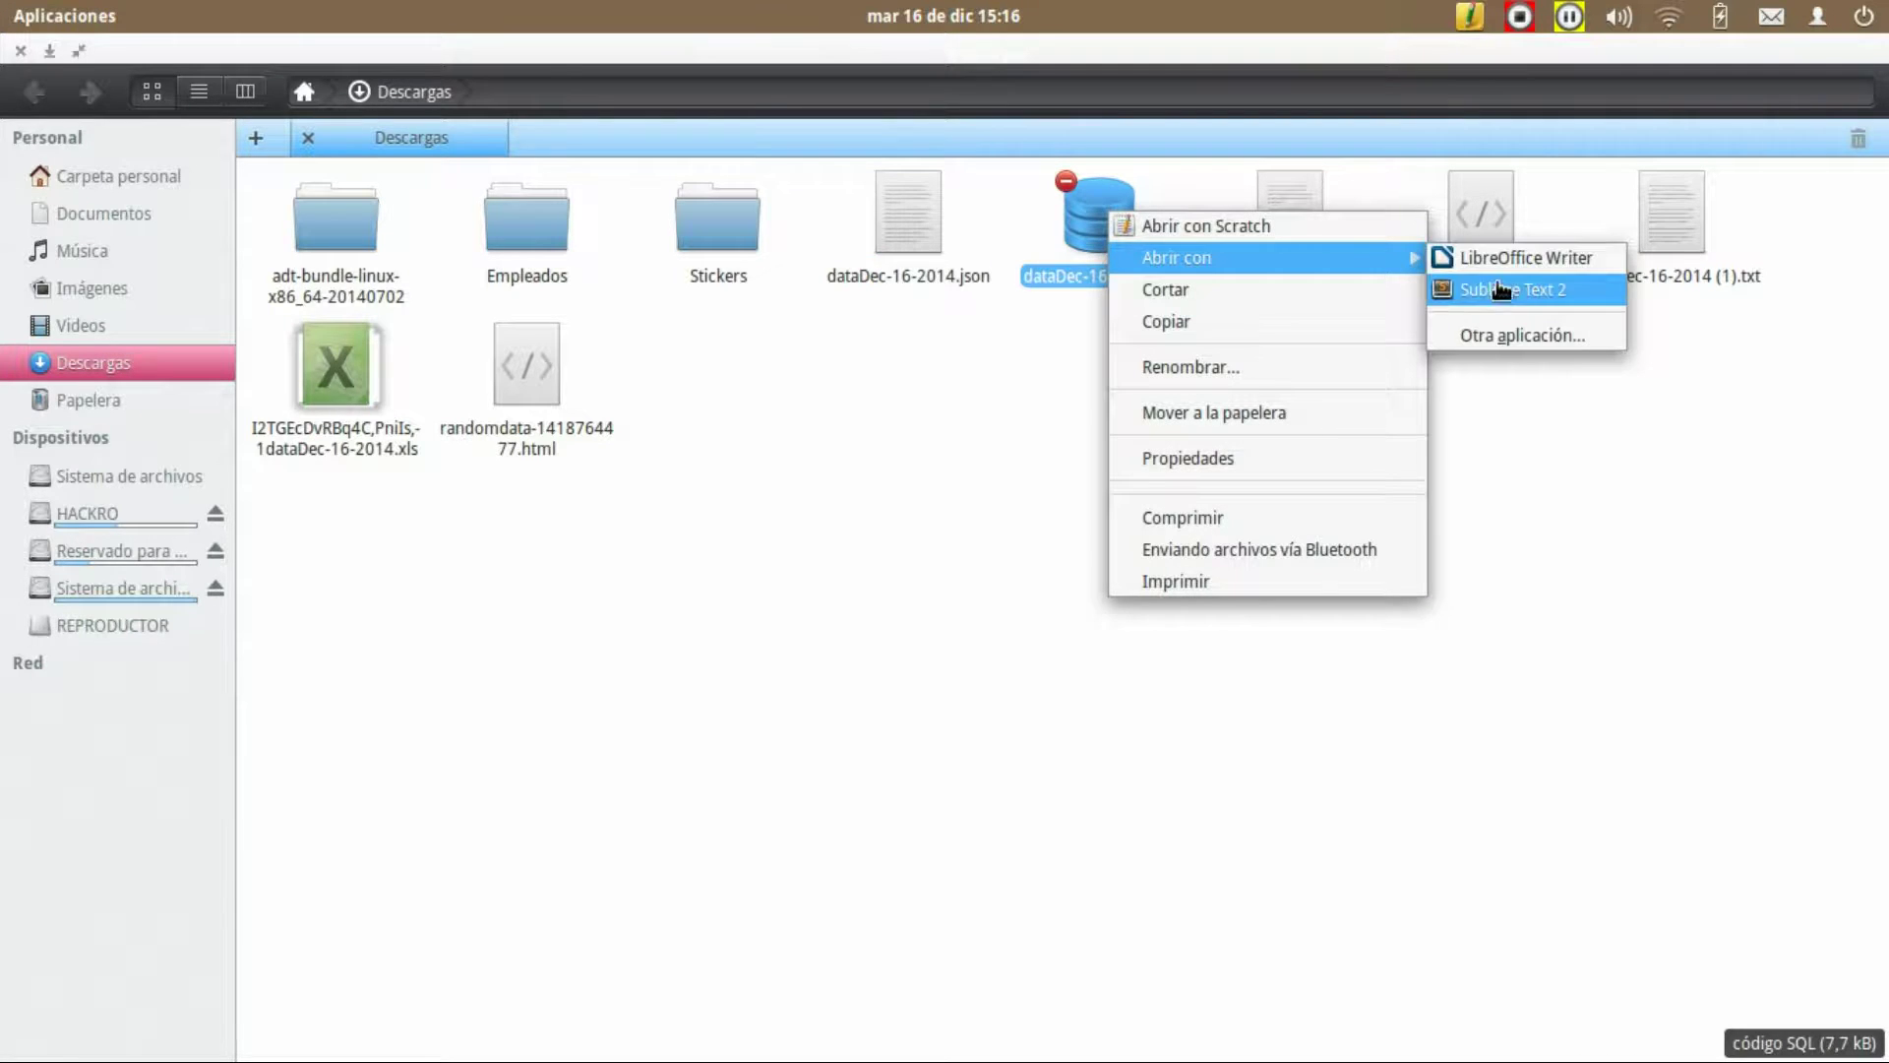
click(1506, 289)
key(Up)
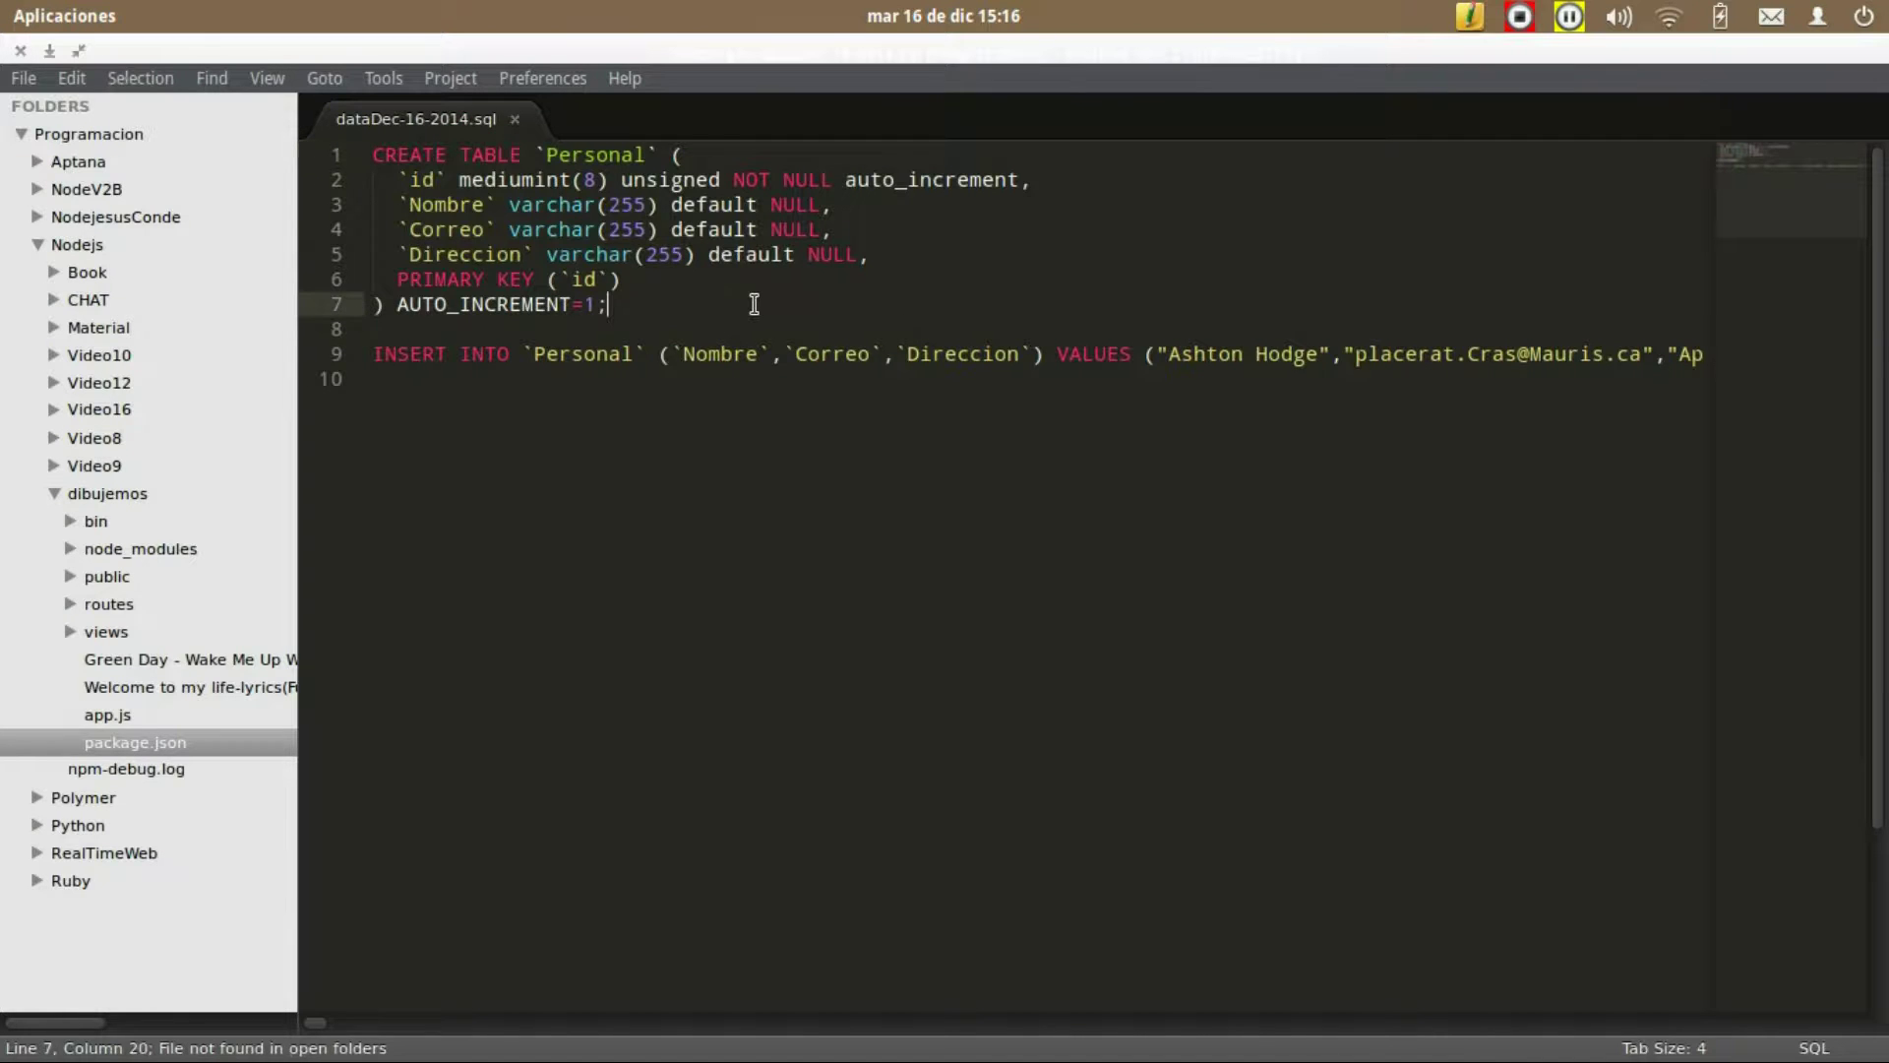
key(Down)
key(Down)
key(Right)
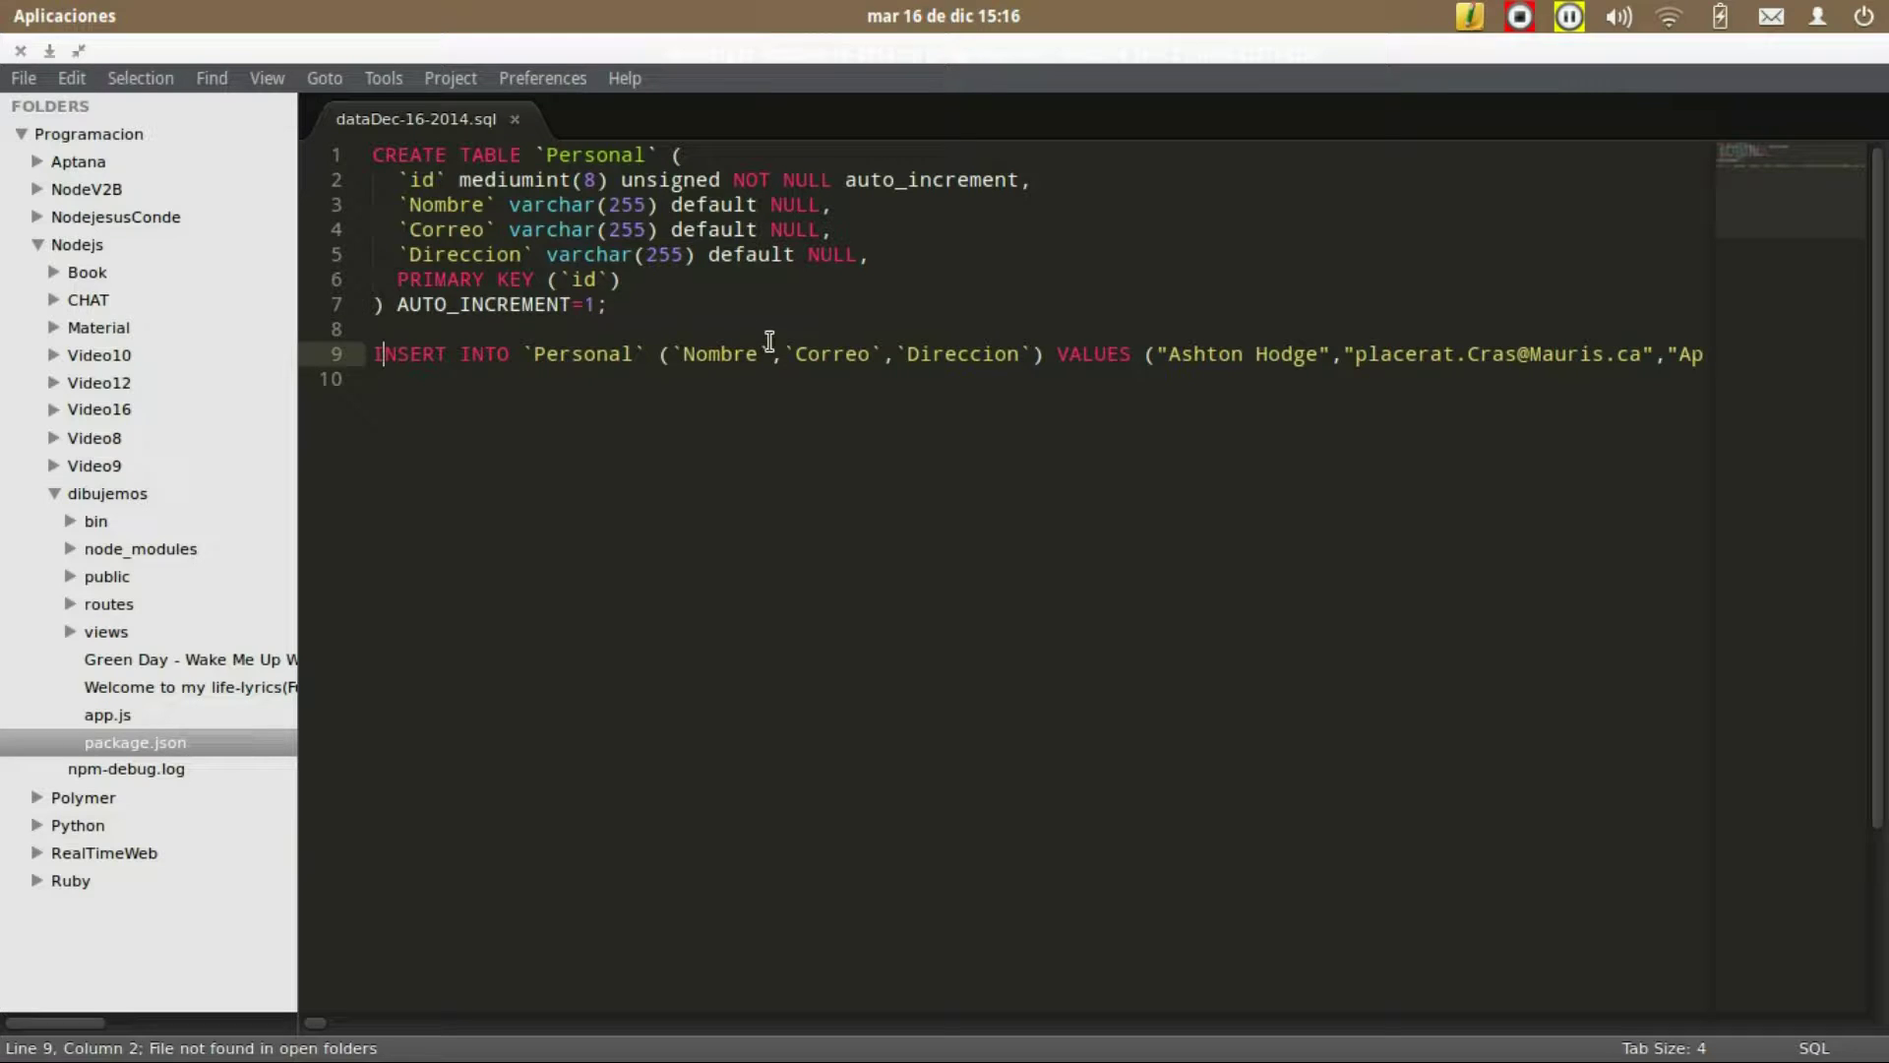
key(Right)
key(Right)
key(Right)
key(Right)
key(Right)
key(Right)
key(Right)
key(Right)
key(Right)
key(End)
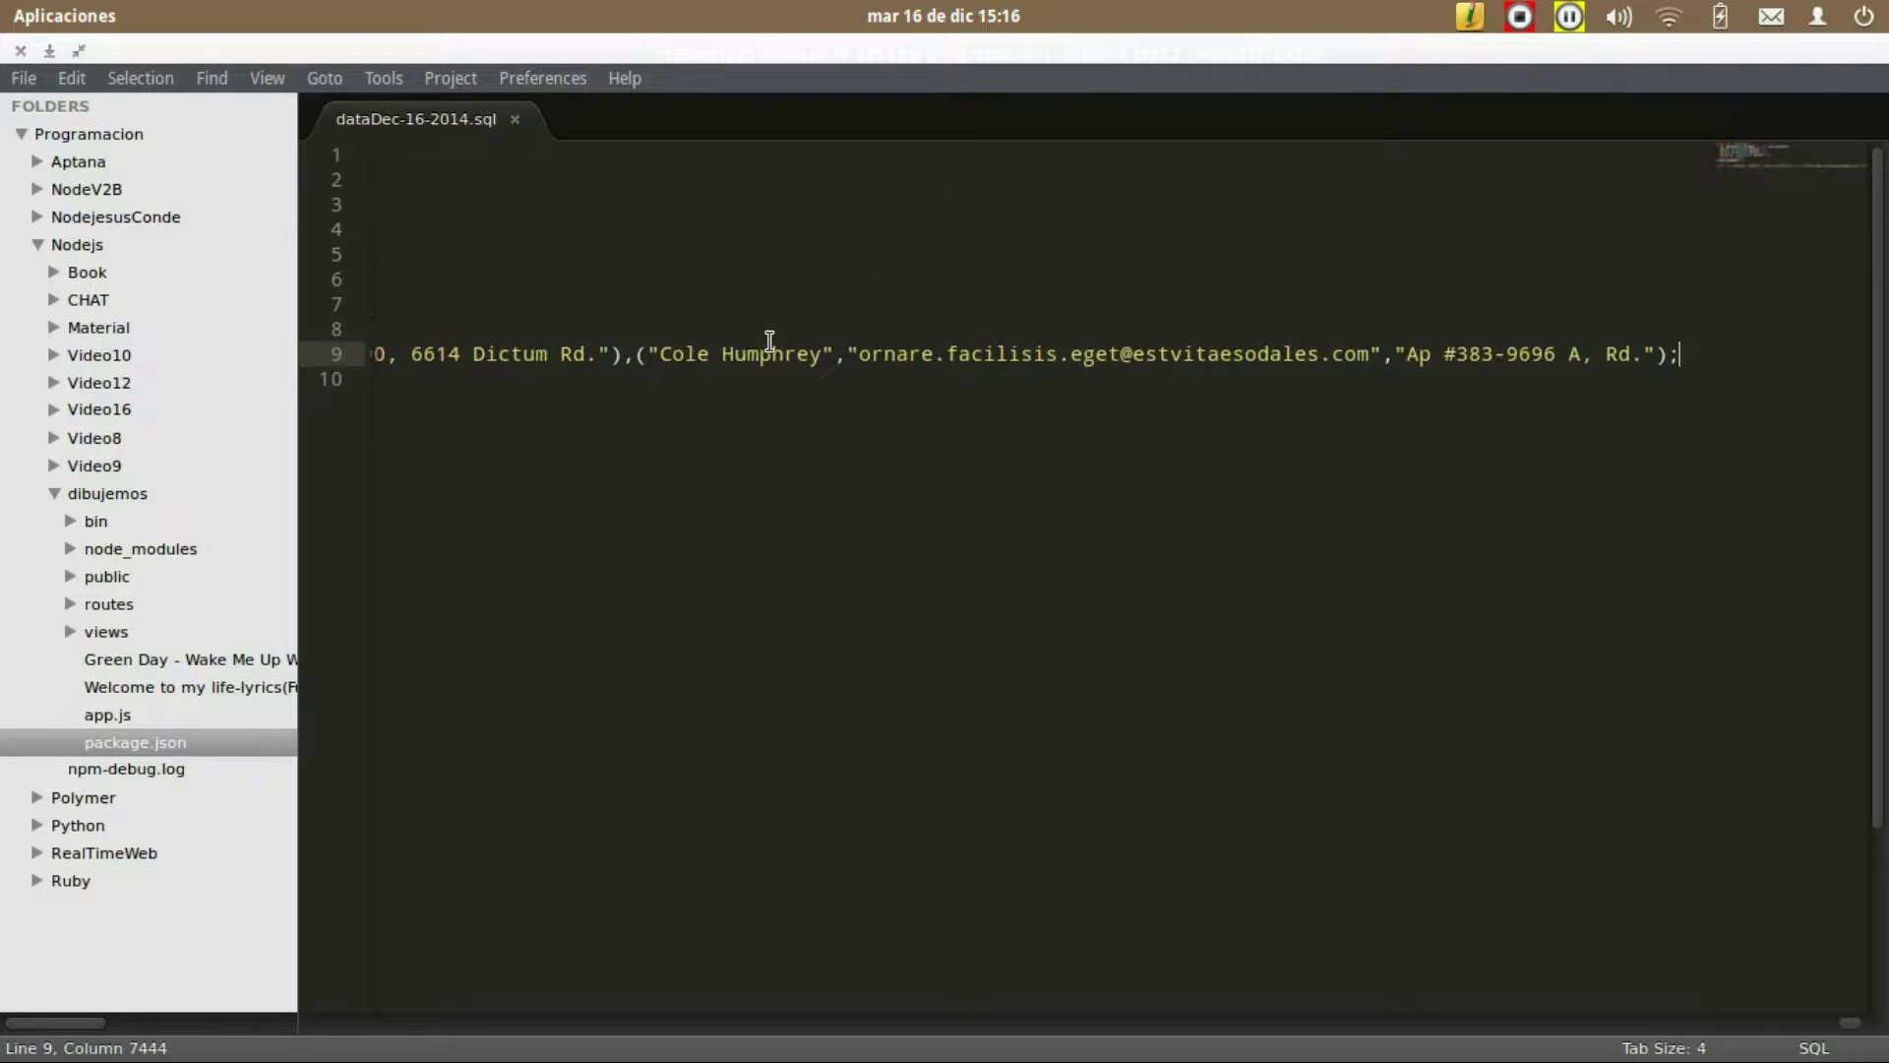
key(ctrl+q)
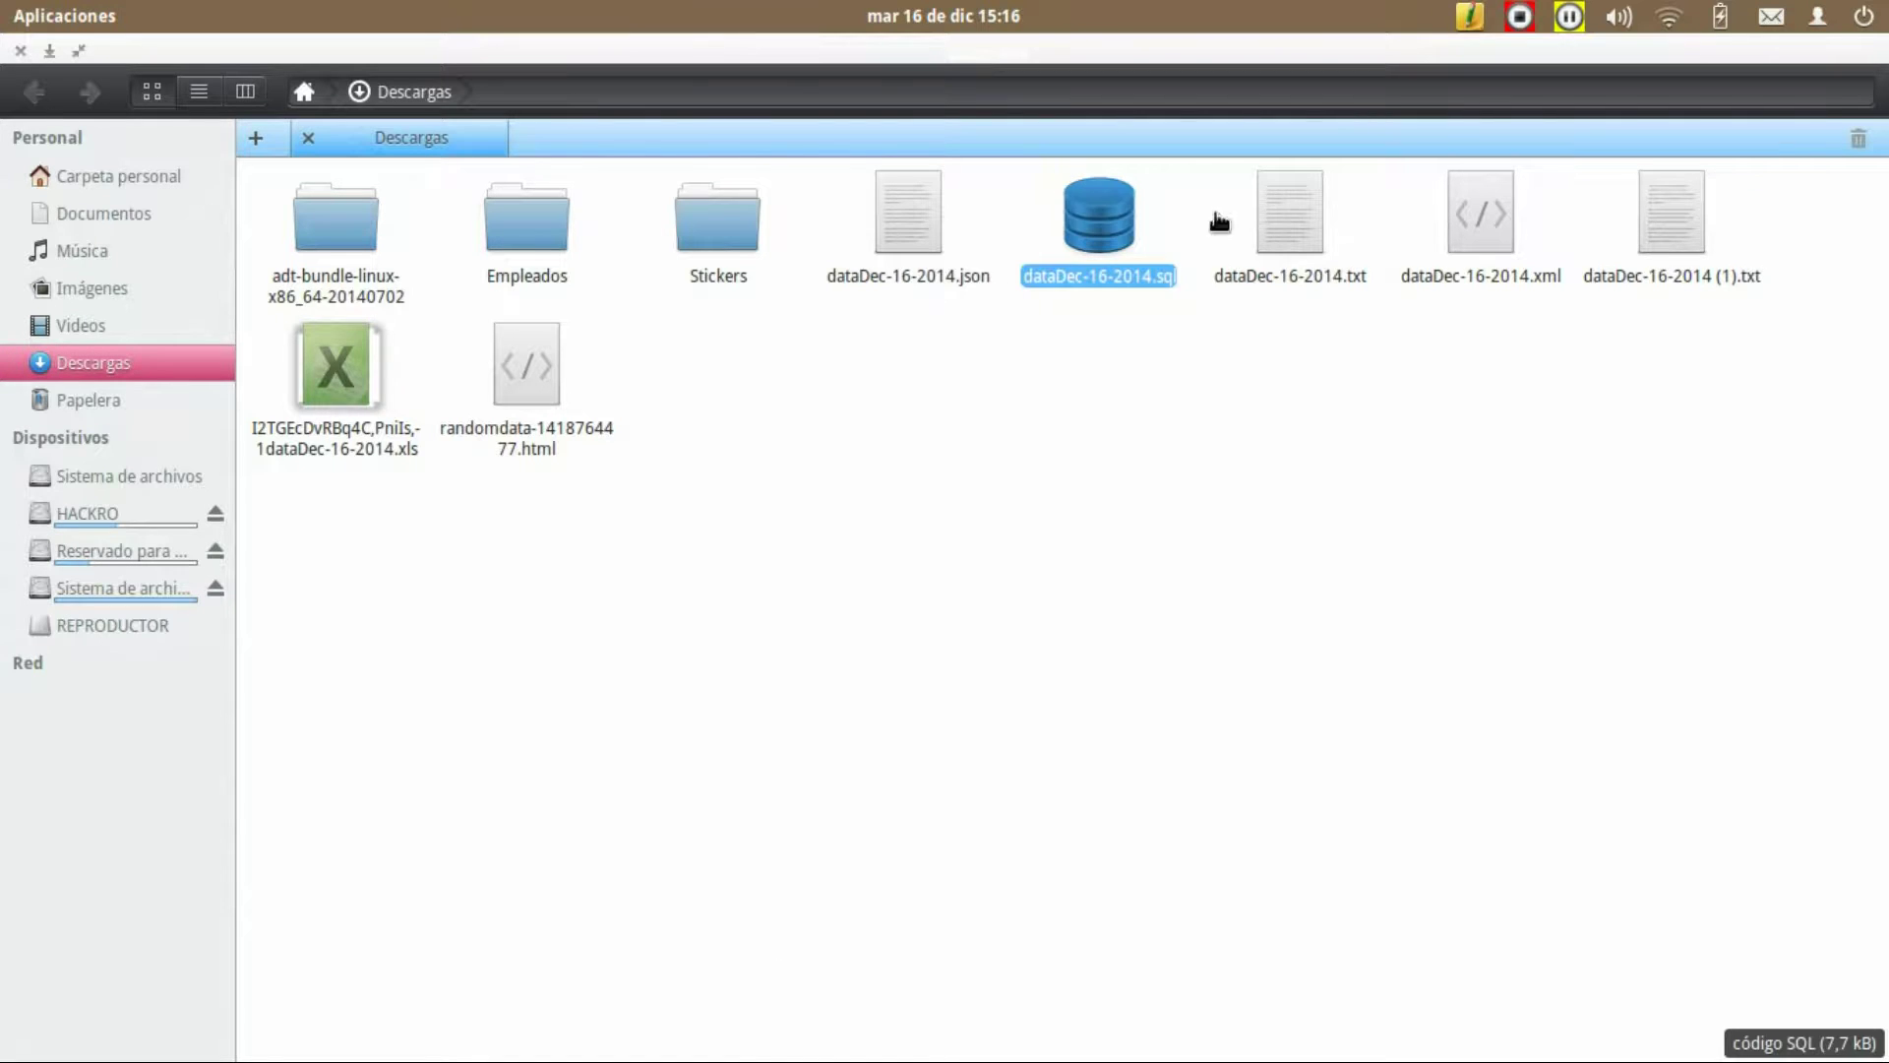
Step: Open dataDec-16-2014.txt in Sublime Text 2 and scroll through the PHP array export
click(1308, 209)
right_click(1315, 209)
mouse_move(1383, 256)
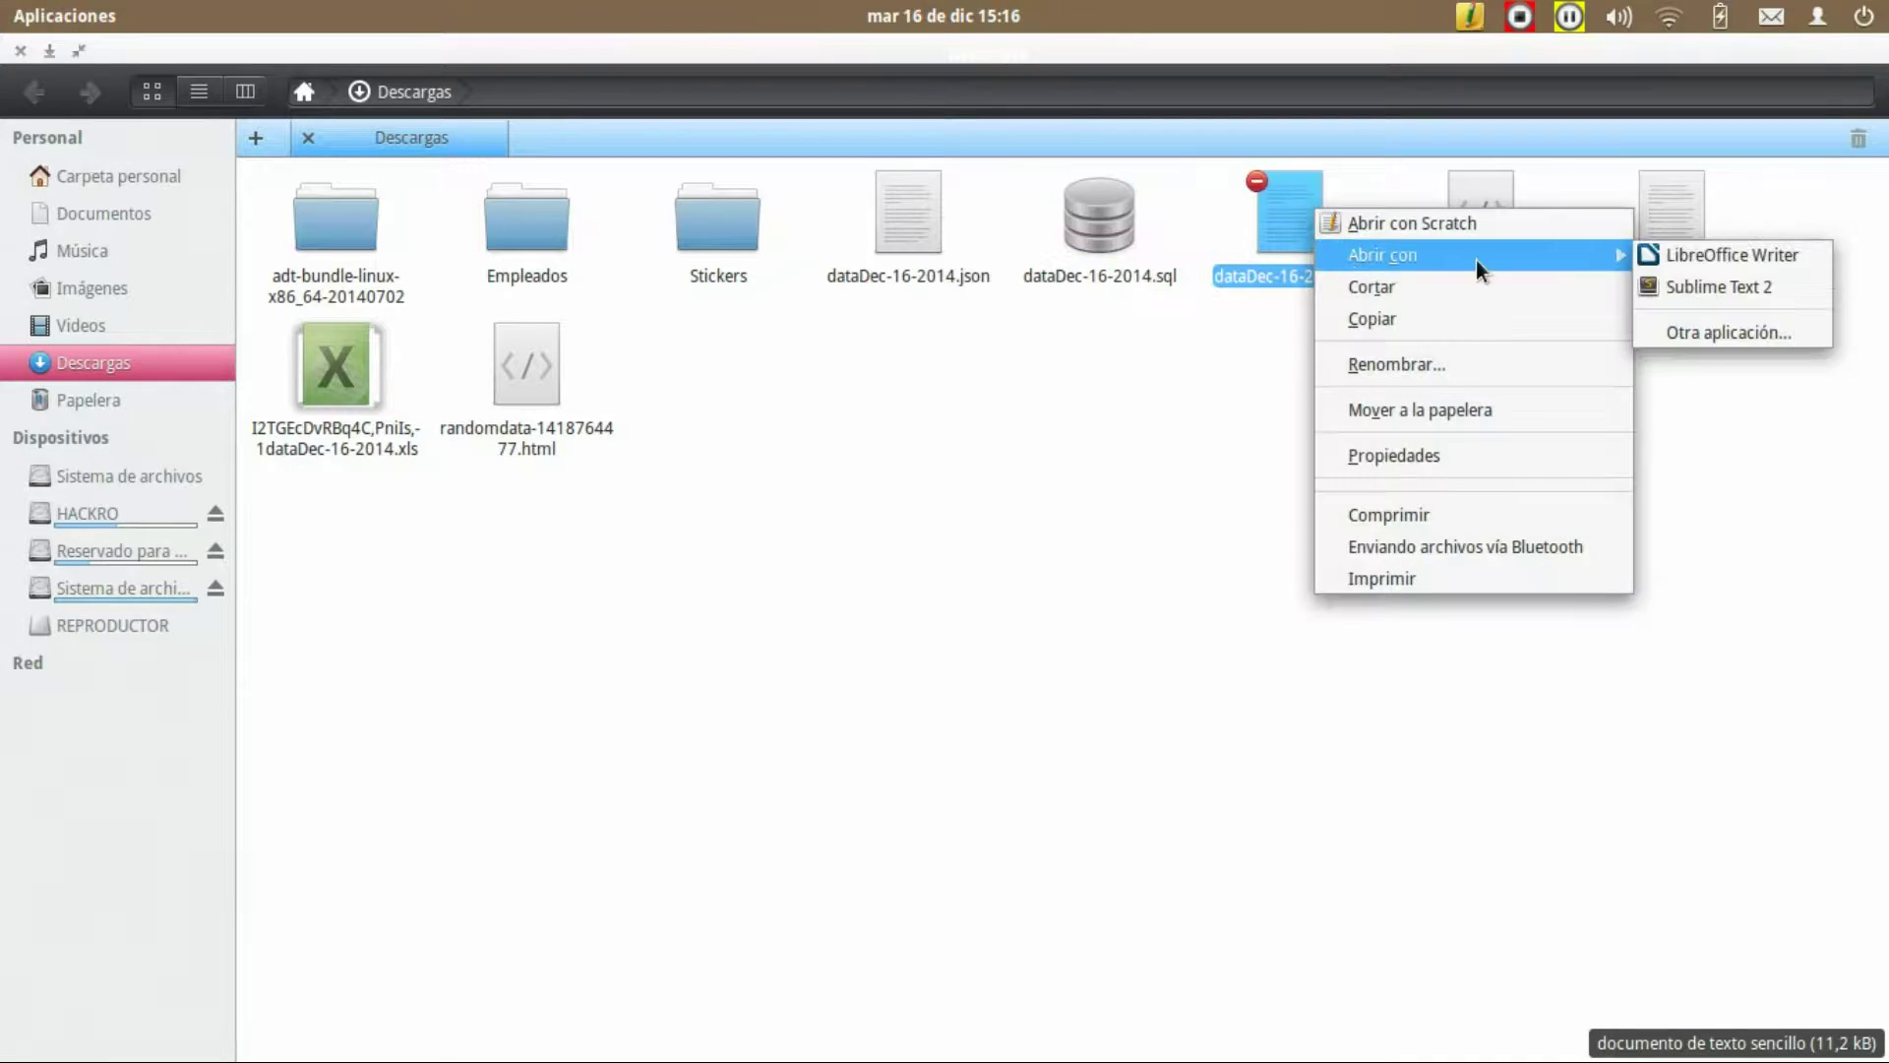
click(1760, 283)
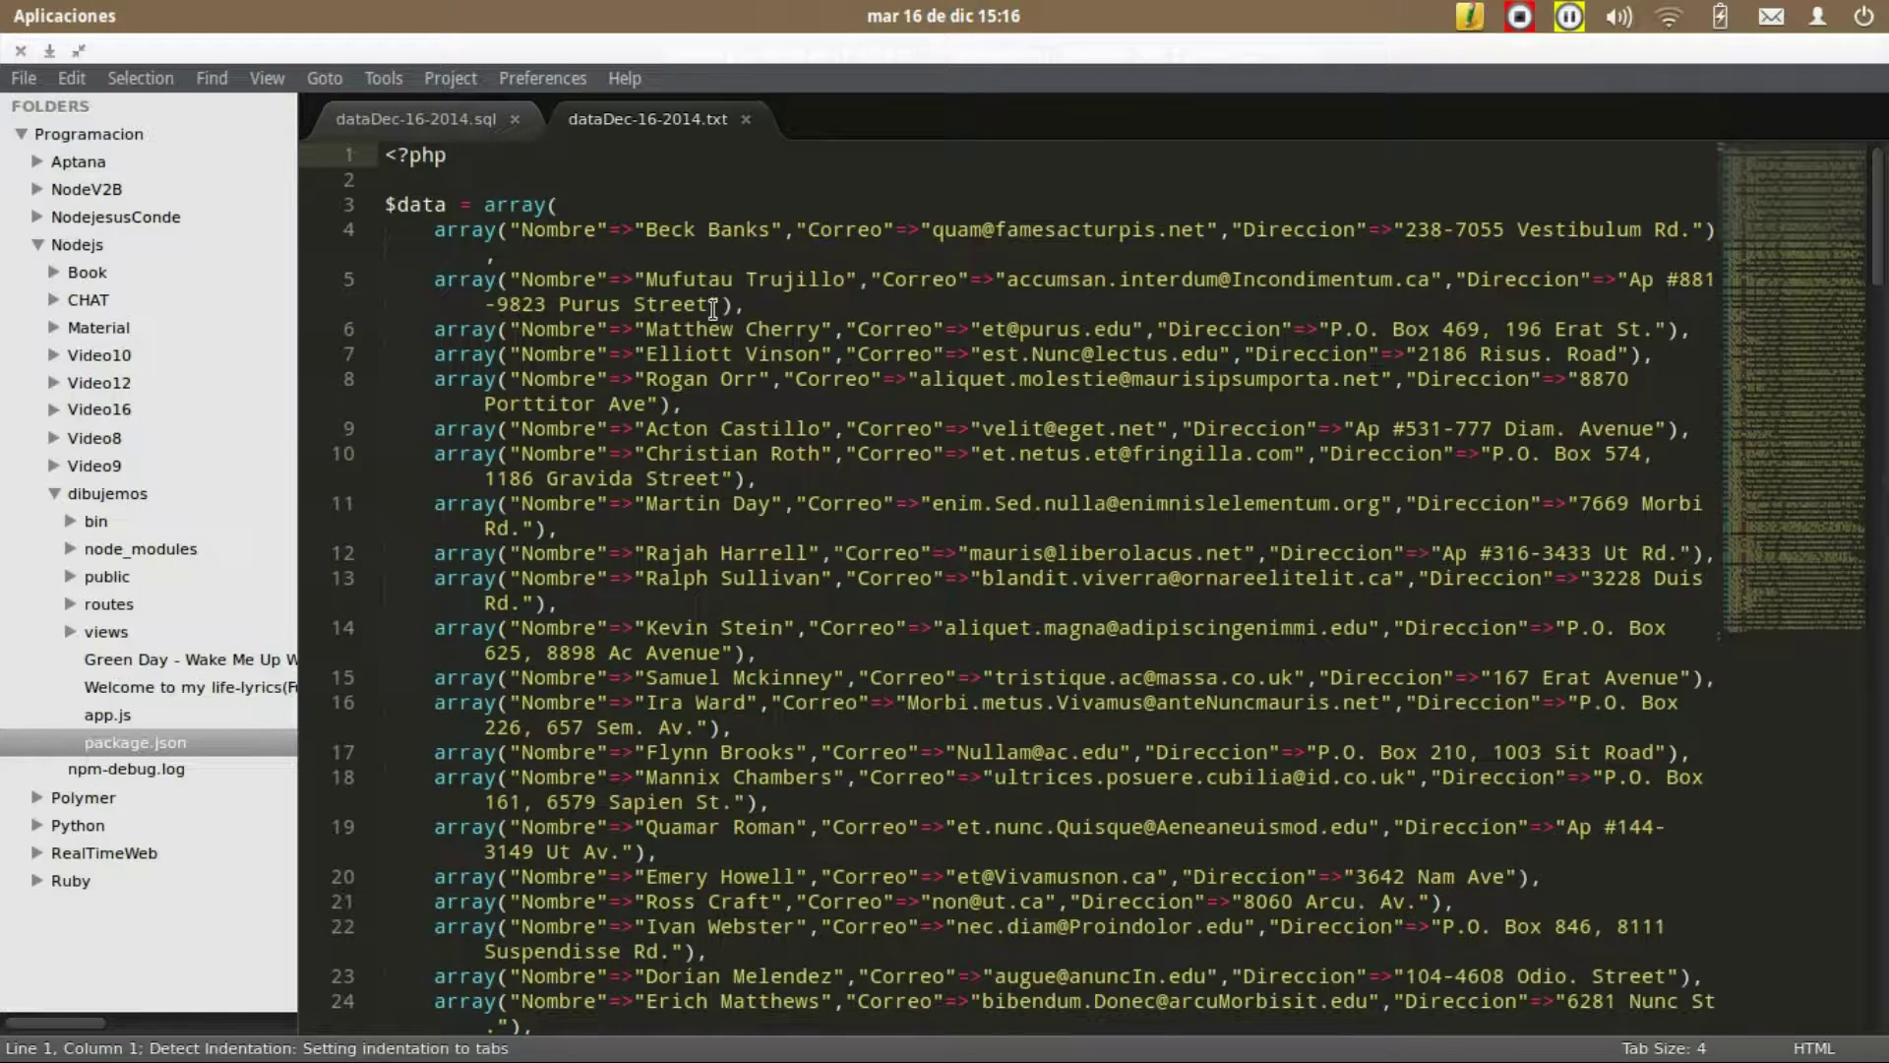
click(713, 310)
scroll(712, 310, down, 3)
scroll(712, 310, down, 9)
scroll(713, 310, down, 10)
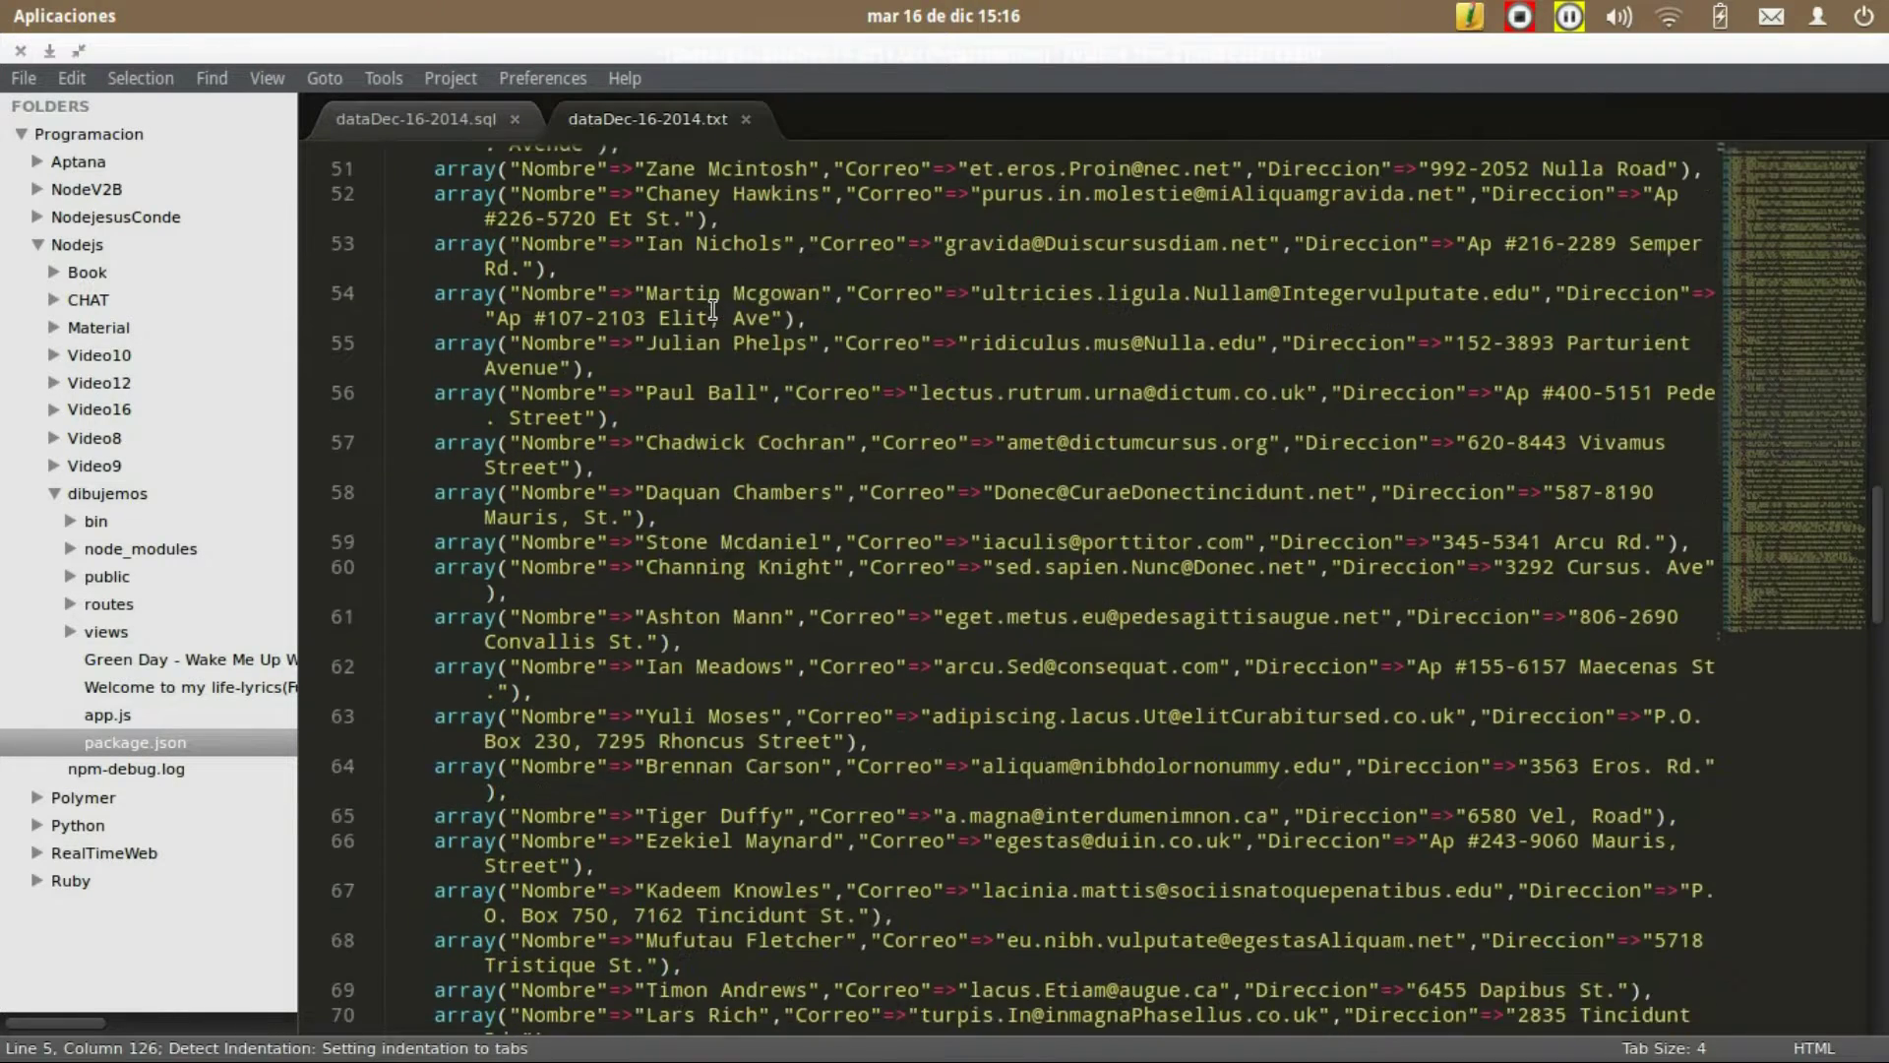
scroll(713, 310, down, 10)
scroll(712, 310, down, 15)
Step: Open the XML export in Sublime Text 2, scroll through it, then return to Descargas
key(alt+Tab)
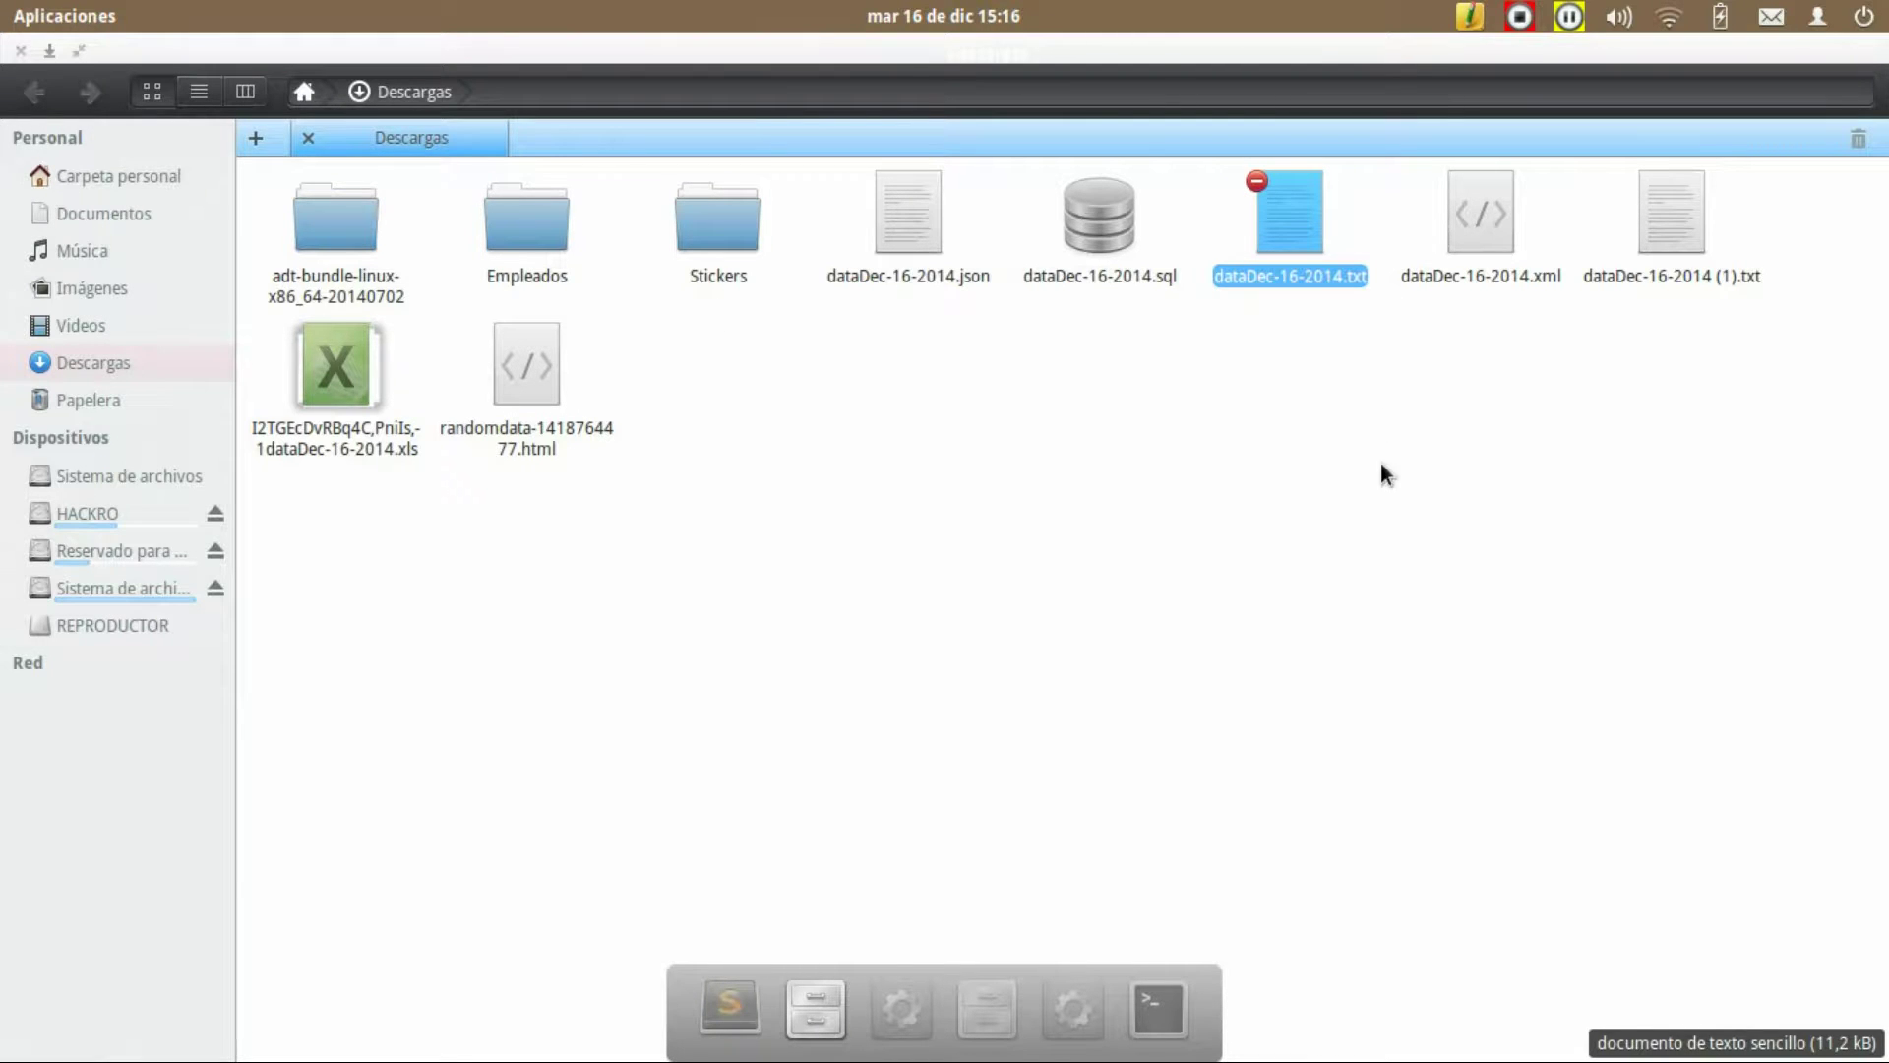
click(1476, 221)
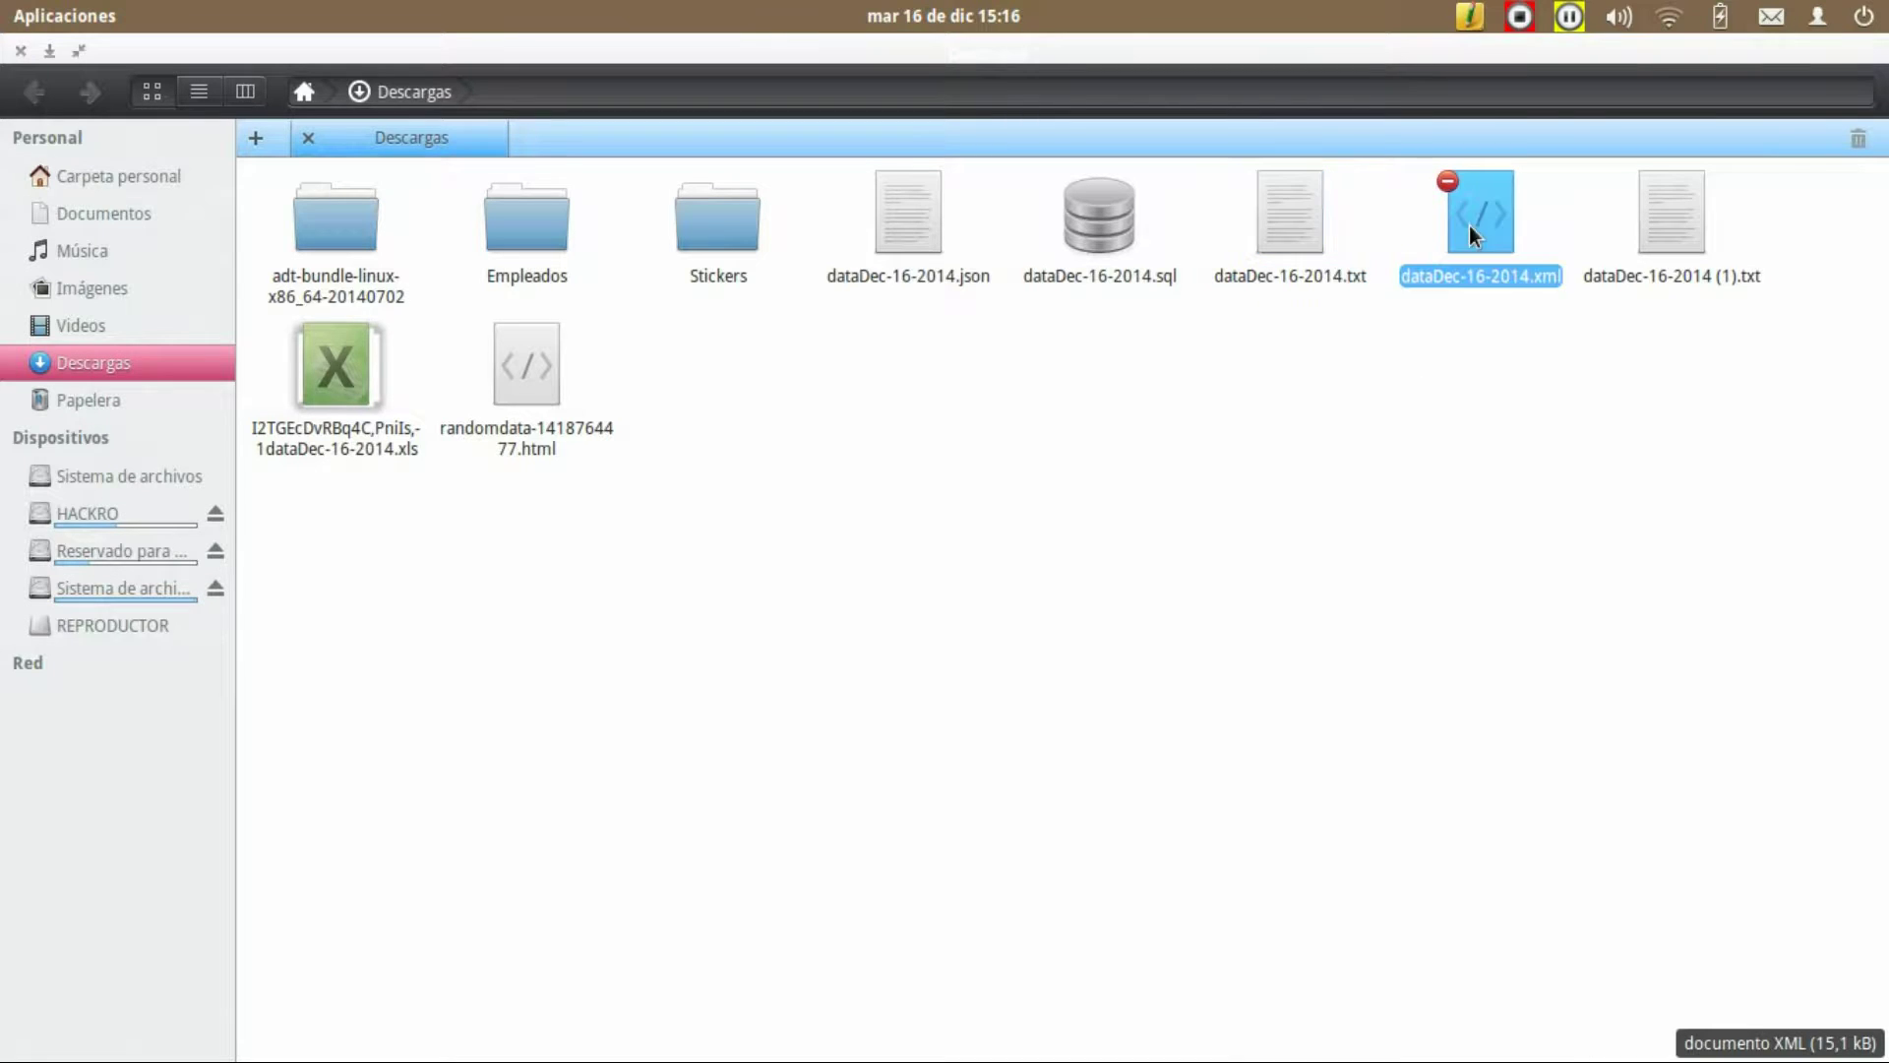
right_click(1469, 226)
click(1367, 369)
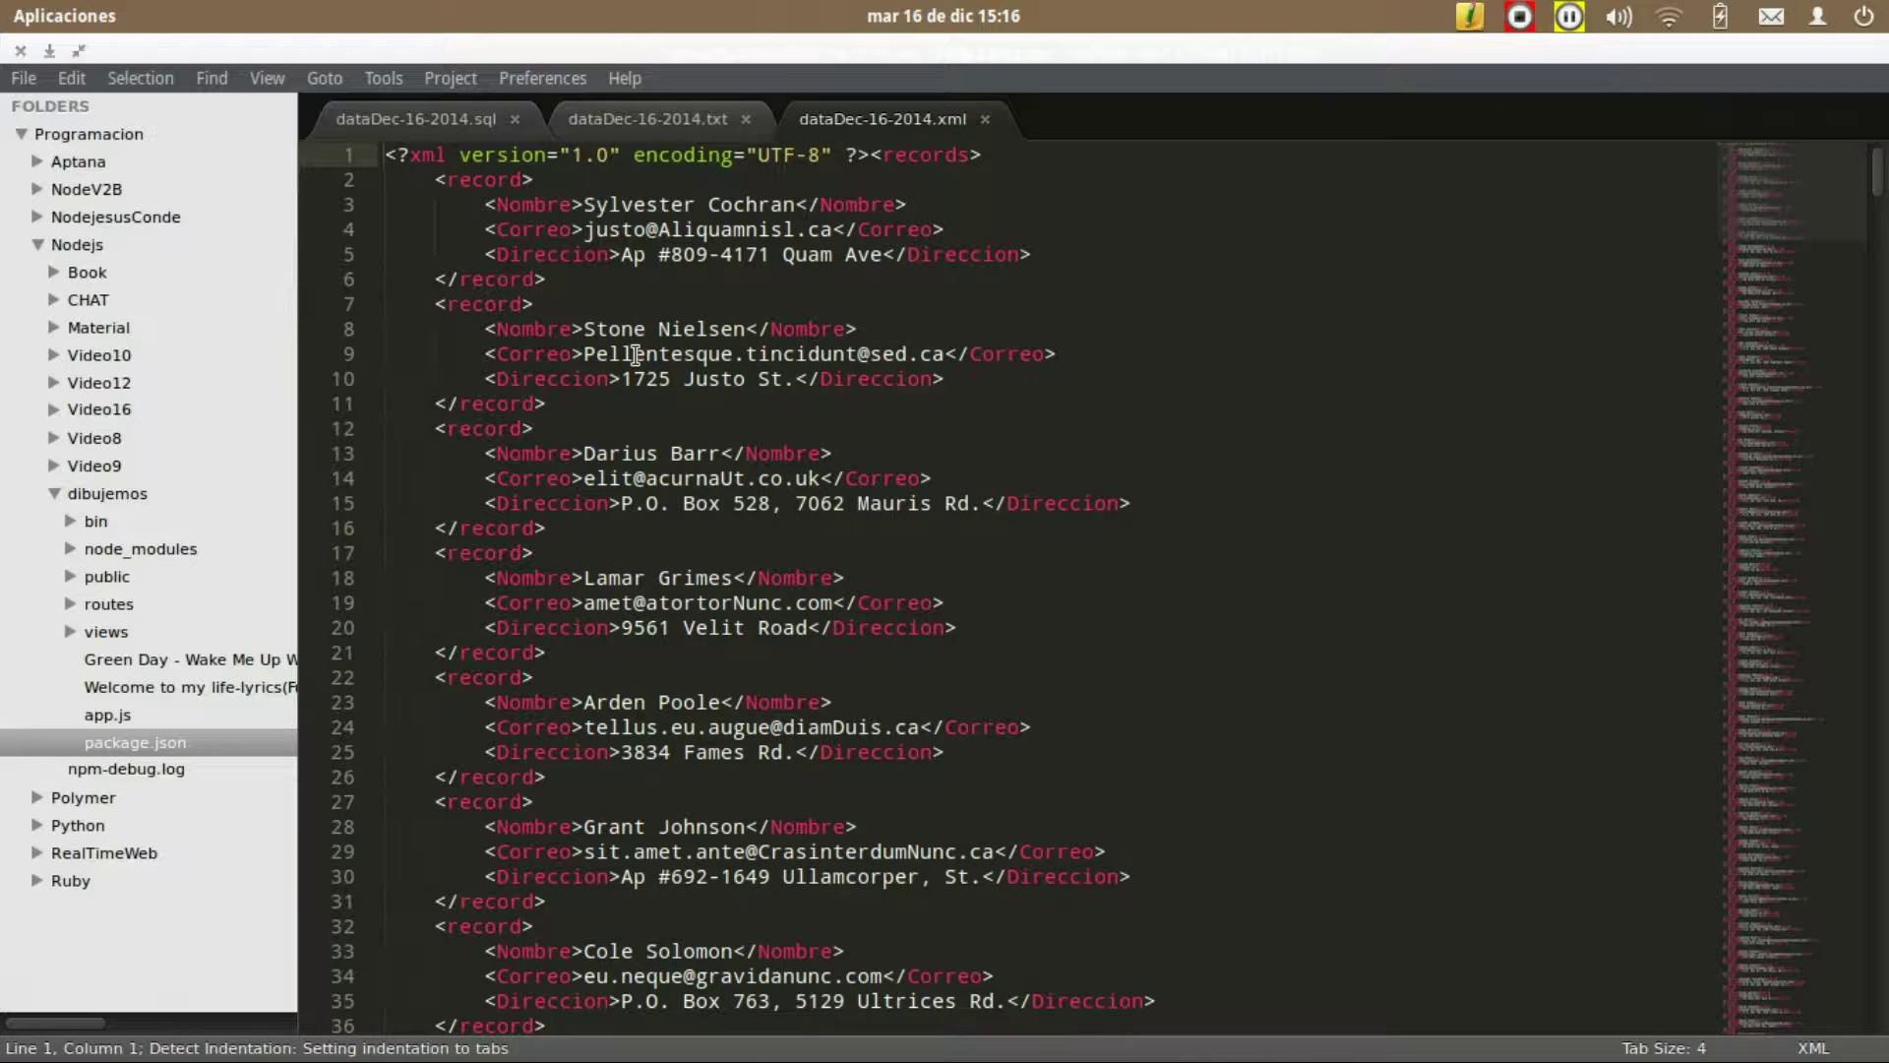
click(635, 354)
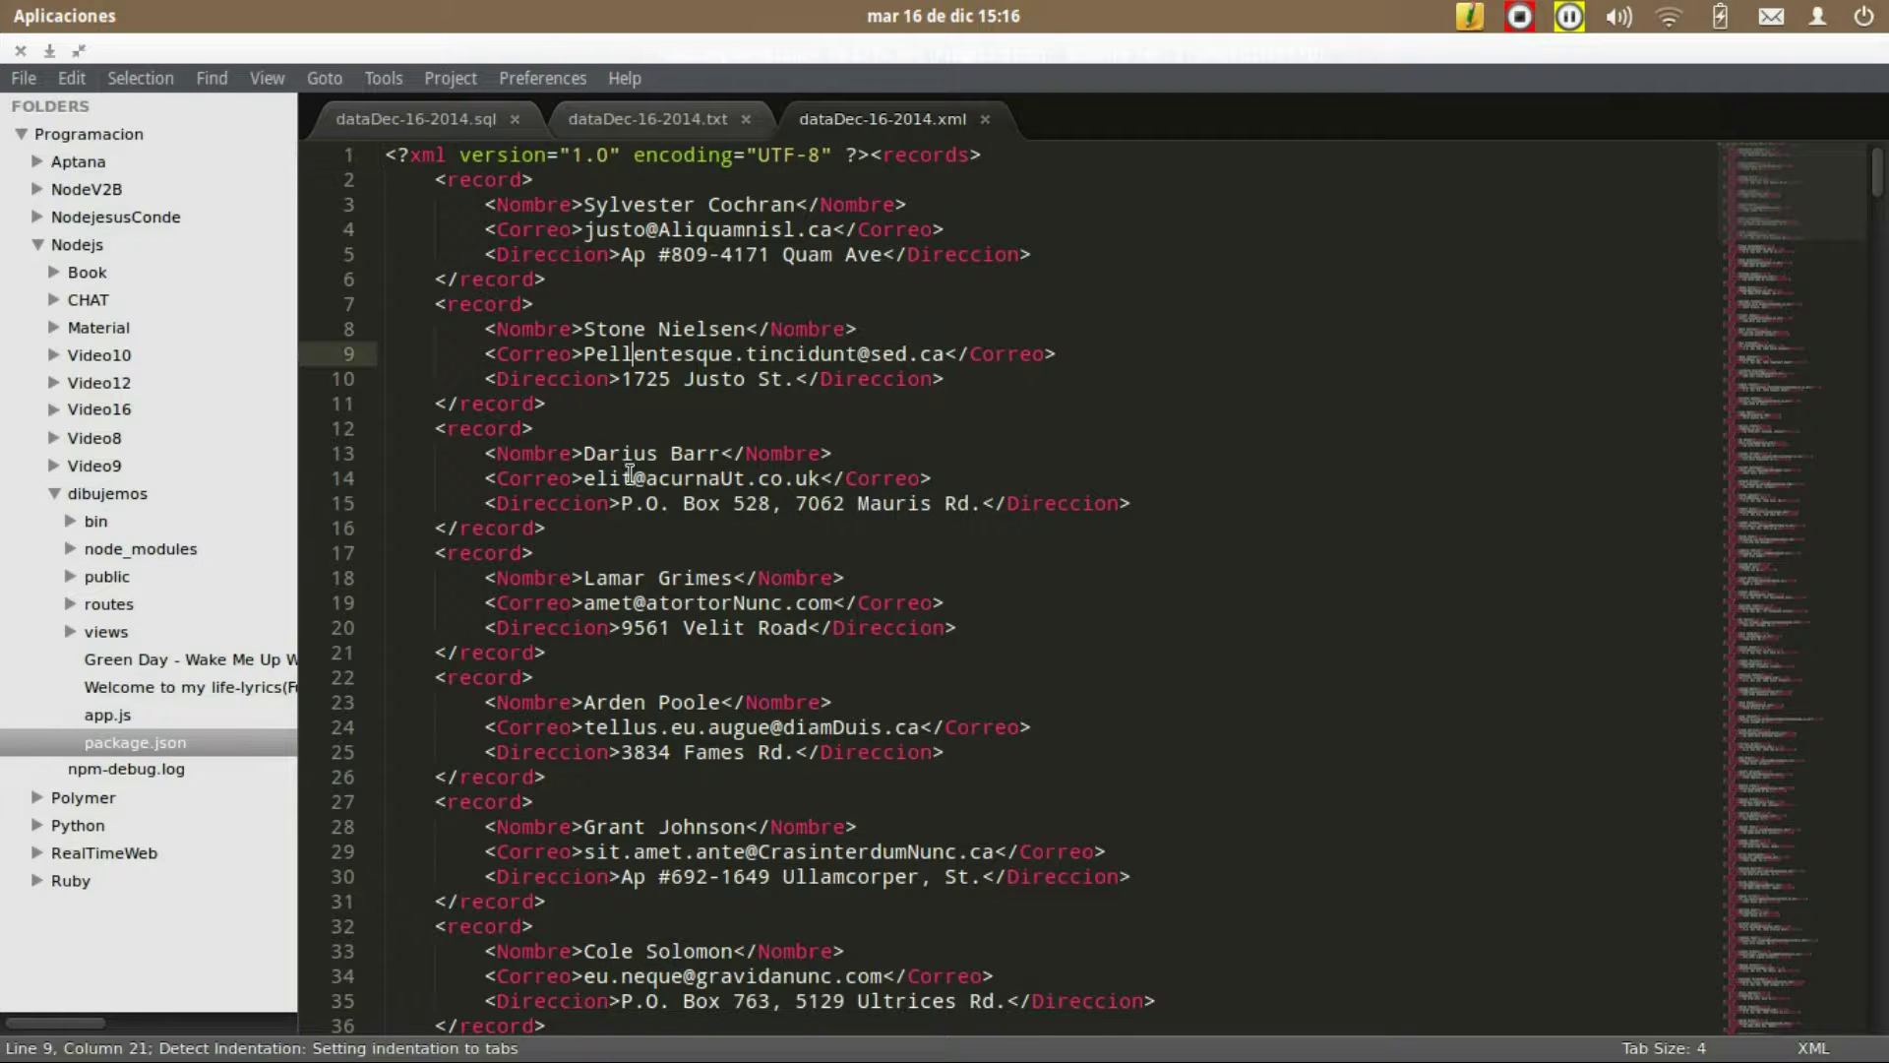
scroll(837, 535, down, 10)
scroll(837, 535, down, 10)
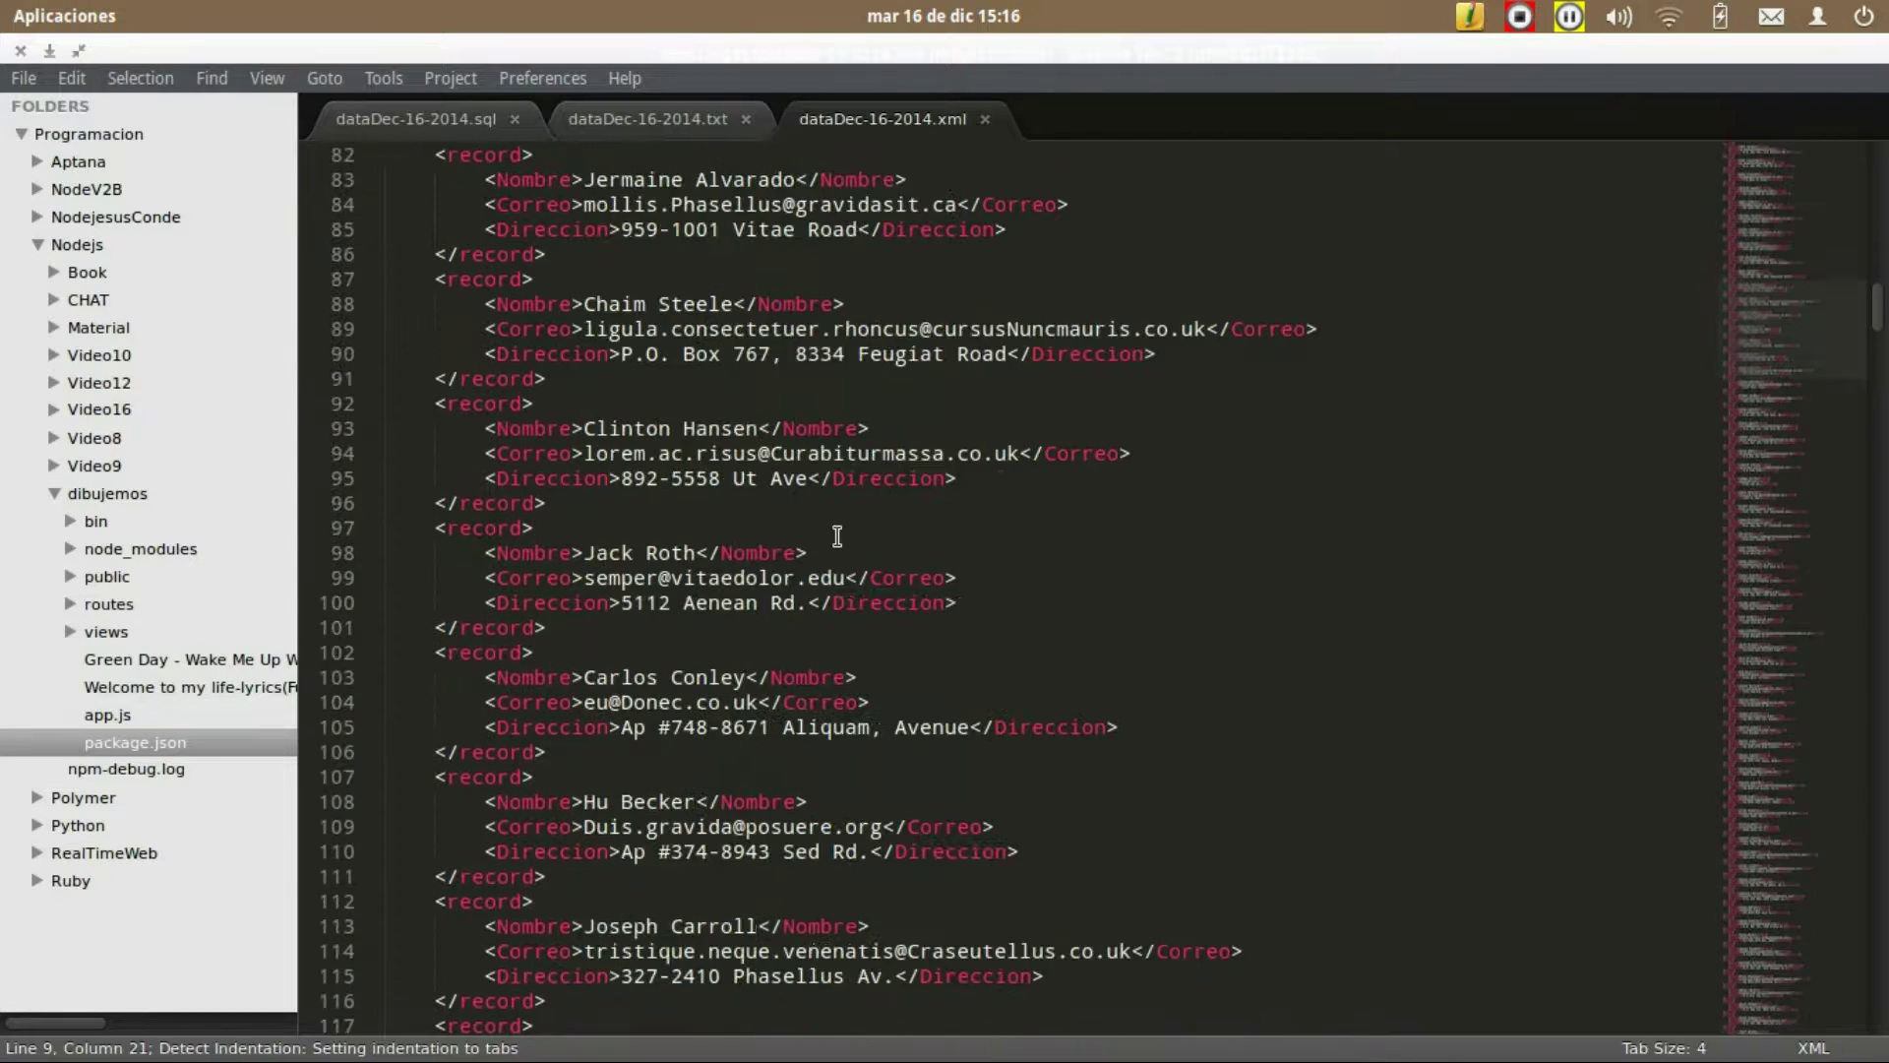
key(alt+Tab)
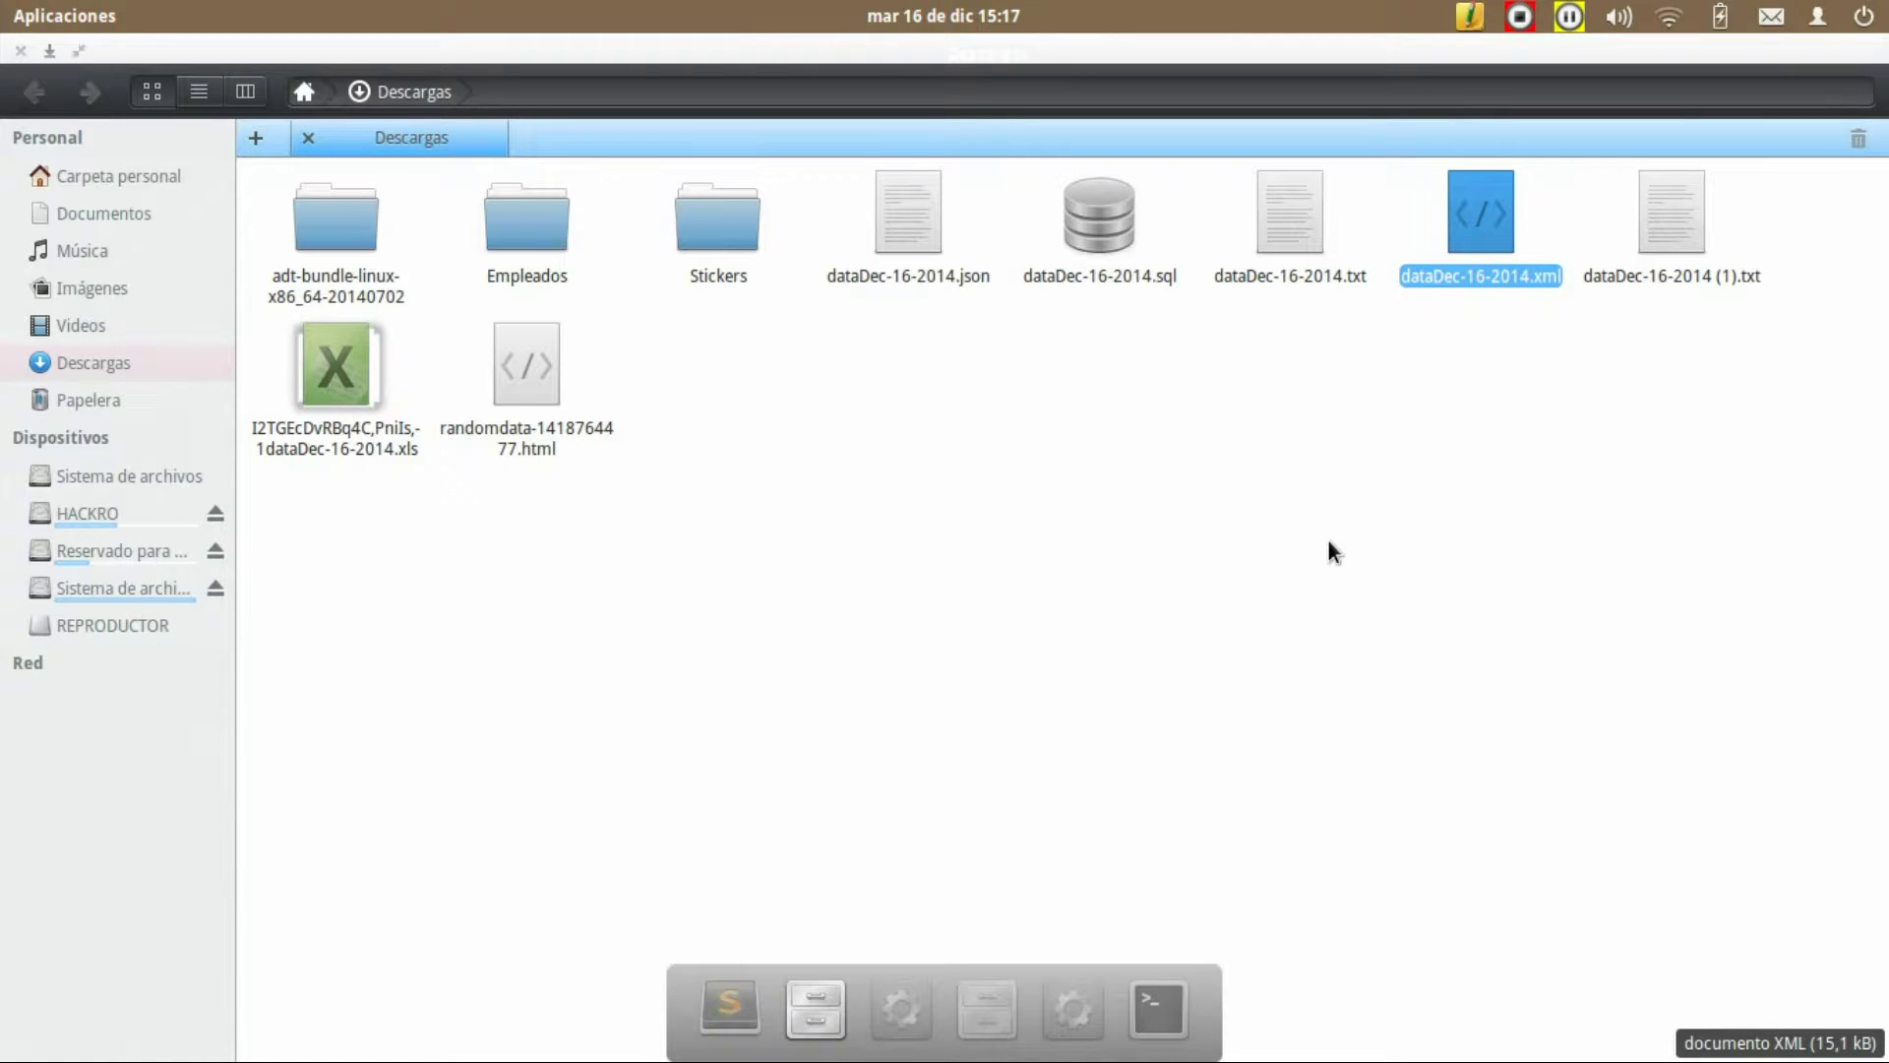
Step: Open the JS export dataDec-16-2014 (1).txt in Sublime Text 2 and skim it
right_click(1639, 216)
mouse_move(1387, 264)
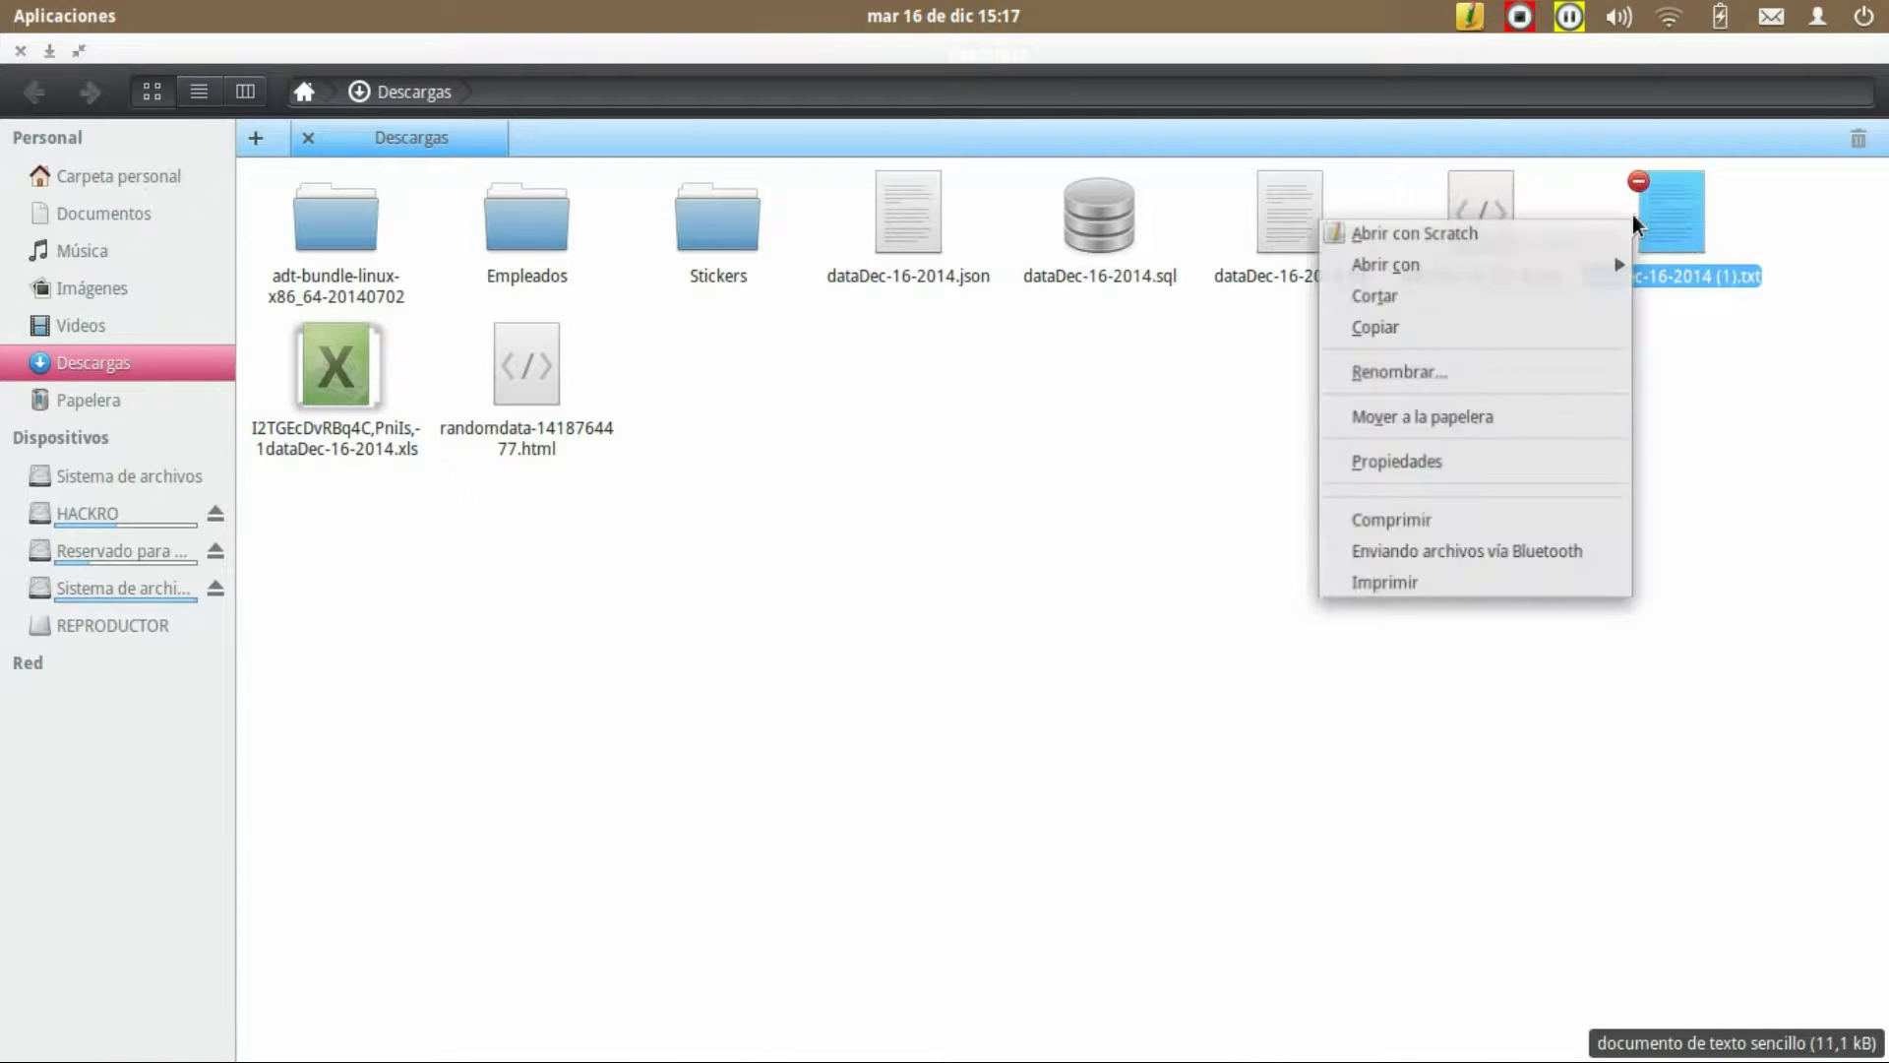
click(1759, 291)
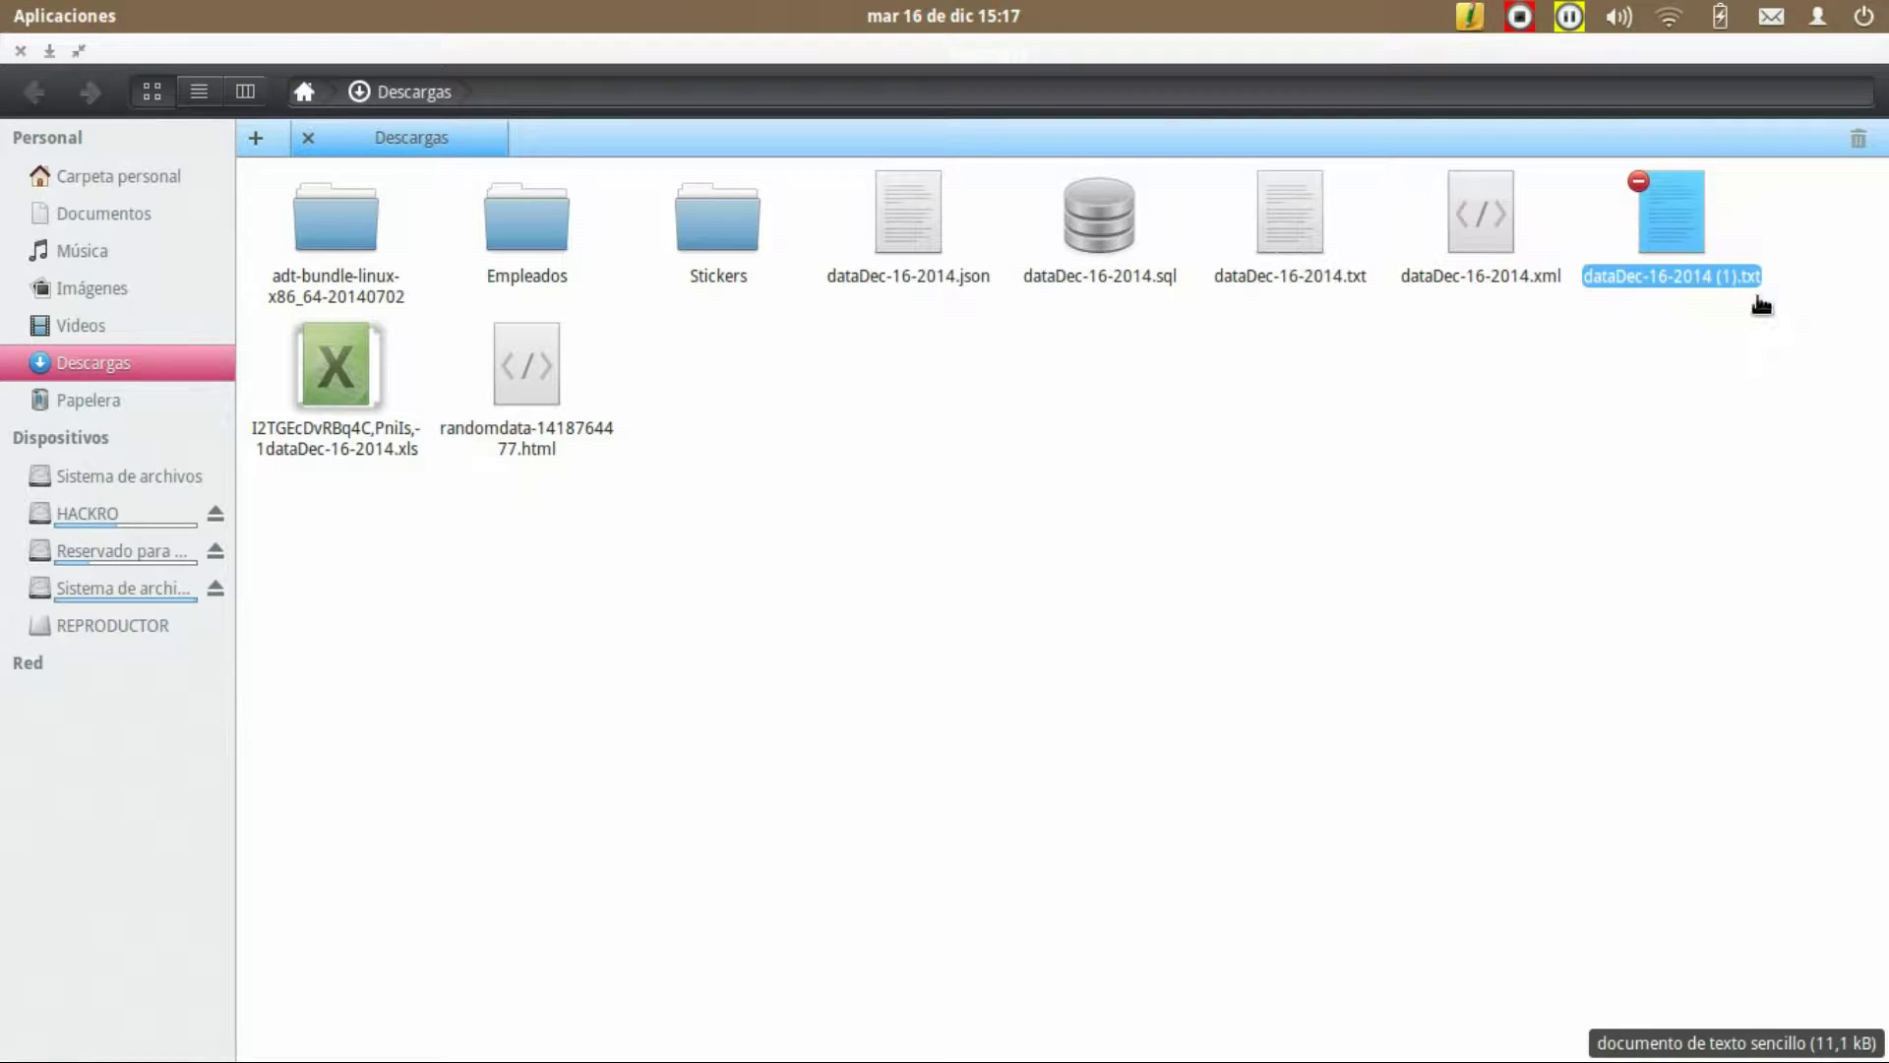
scroll(1181, 411, down, 1)
scroll(1181, 411, up, 1)
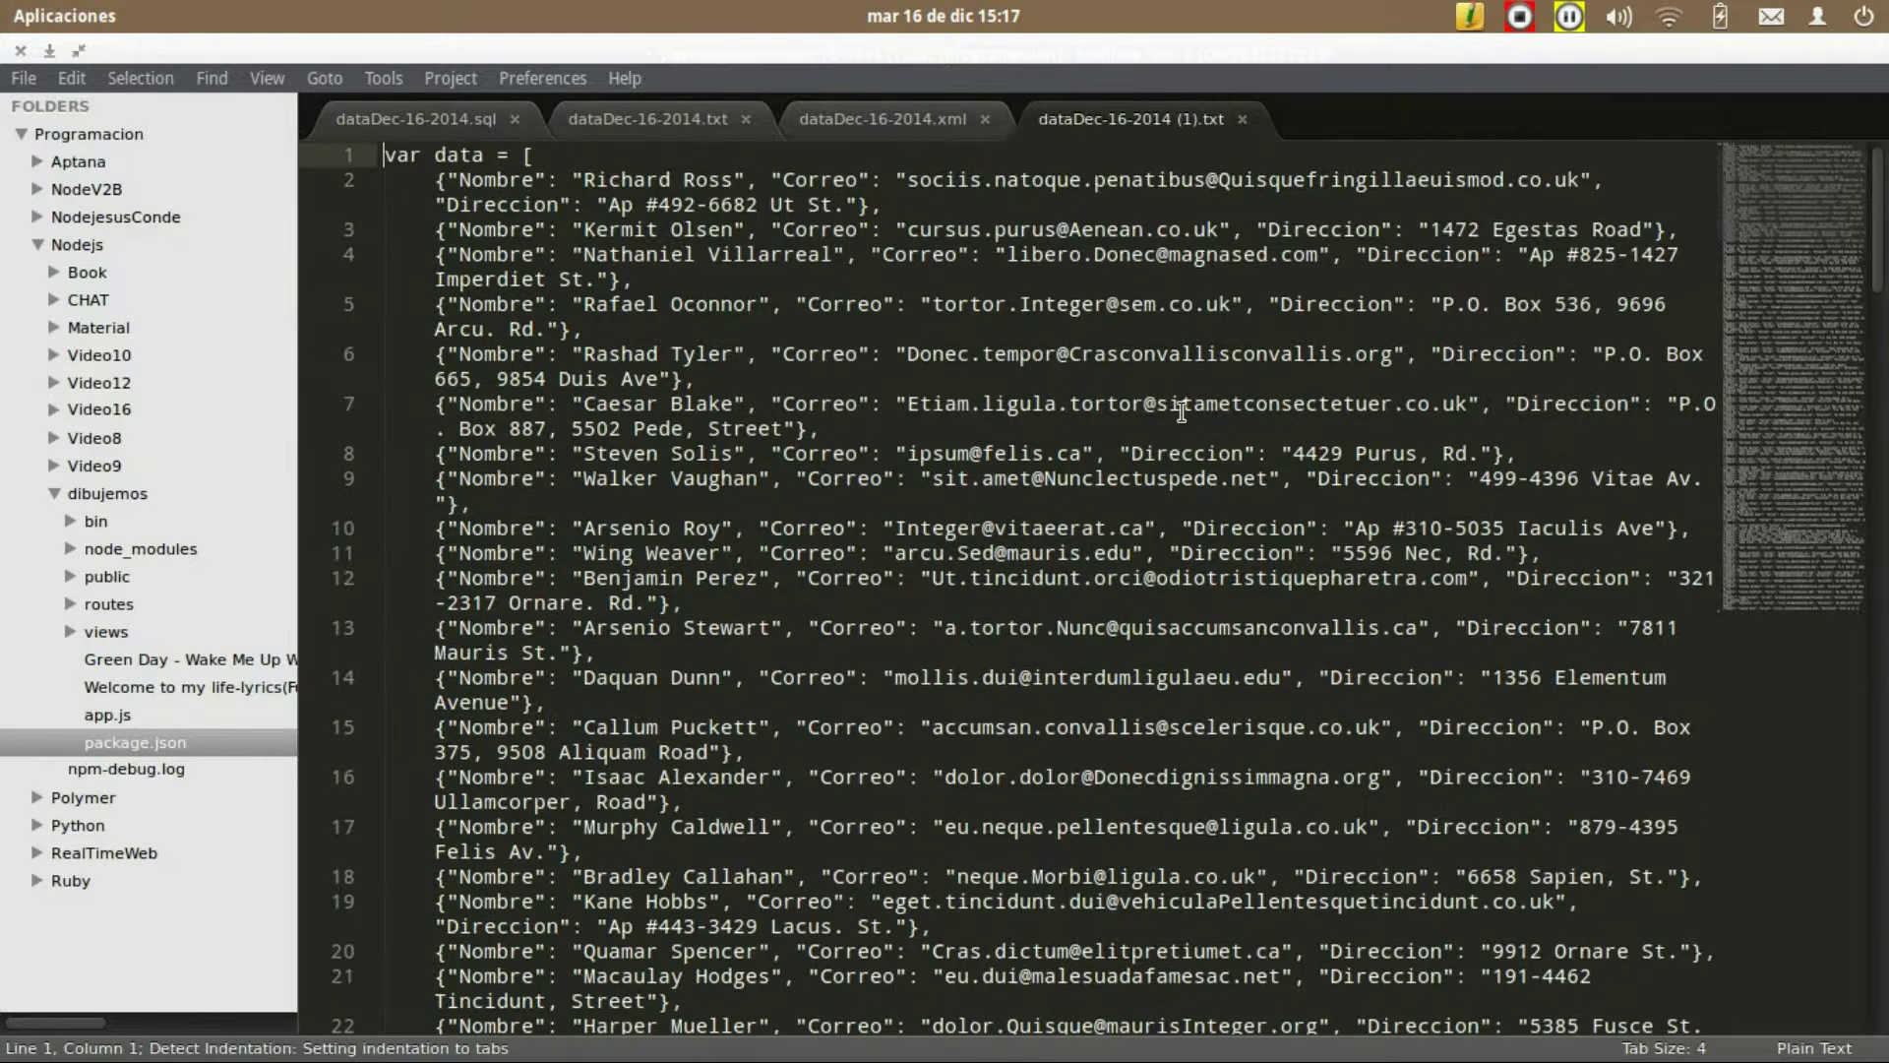
key(alt+Tab)
Step: Open the XLS spreadsheet export with LibreOffice Calc
click(333, 386)
right_click(327, 382)
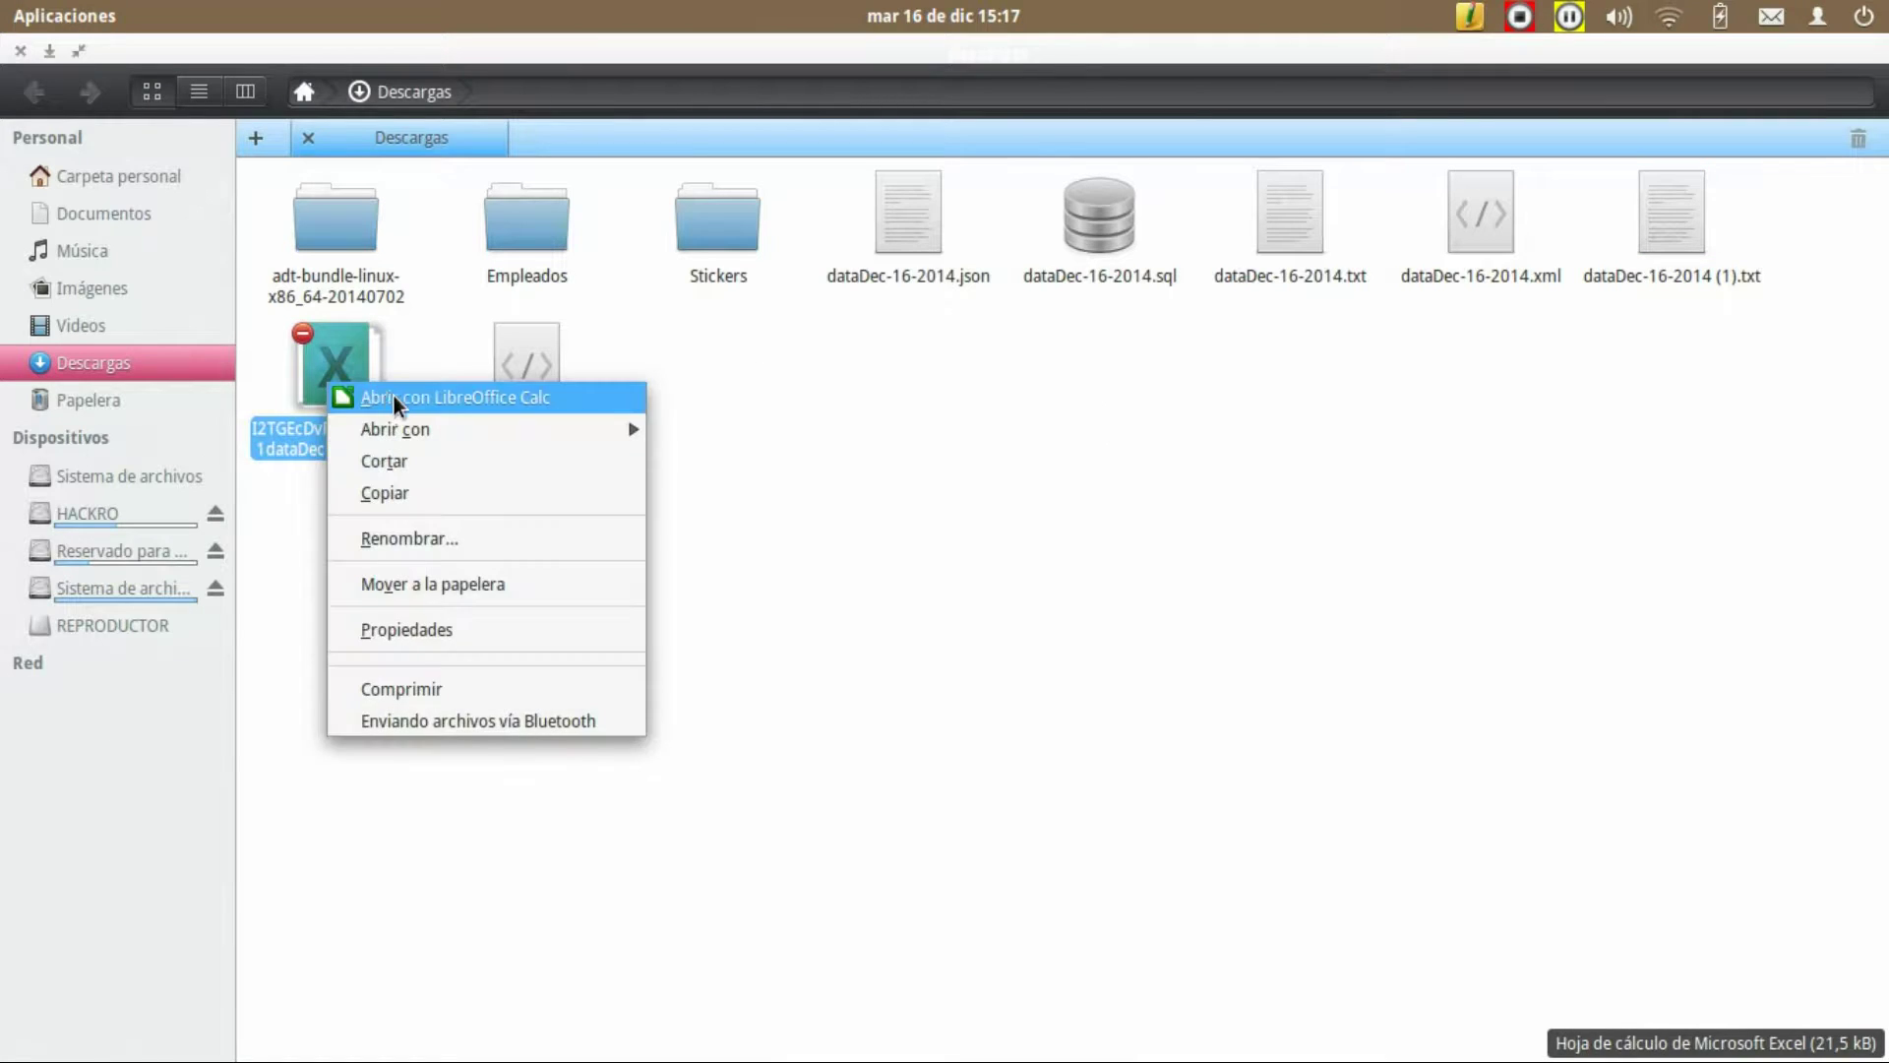
click(394, 396)
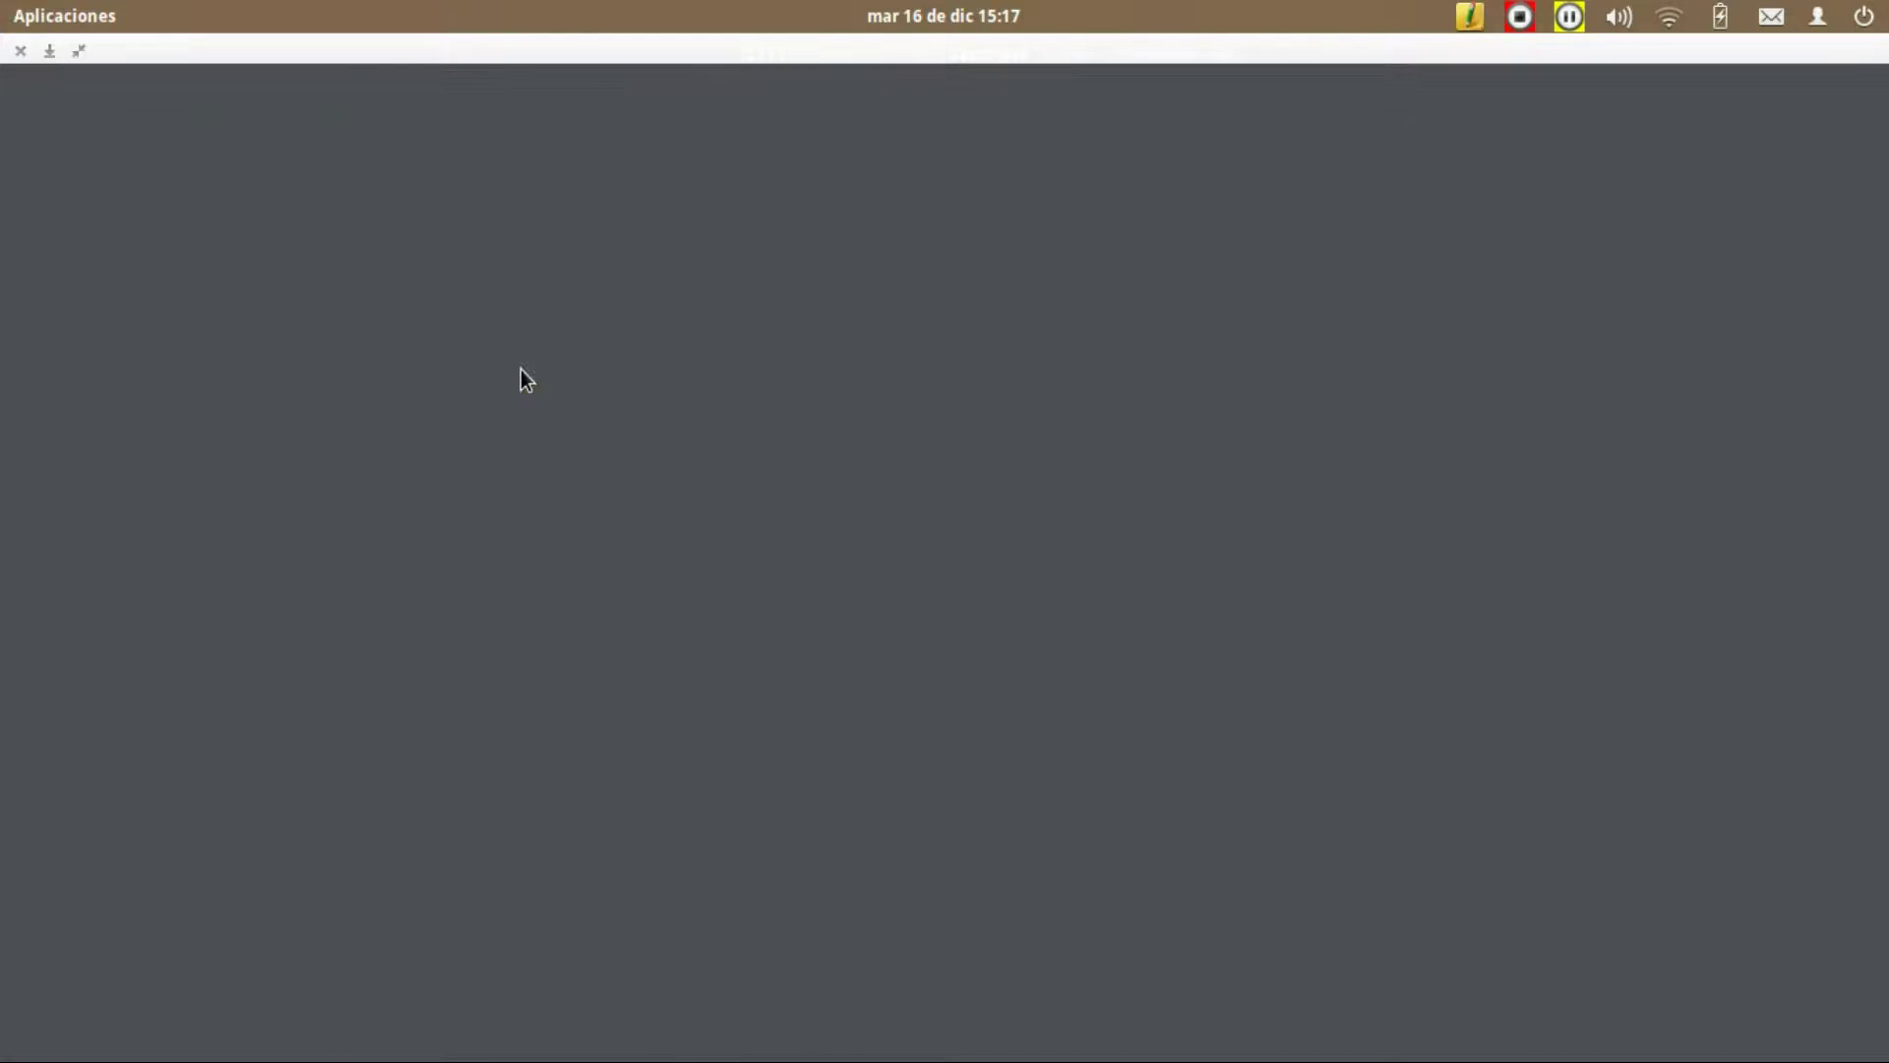
Step: Open the randomdata HTML export in Chrome to view the Nombre, Correo, Direccion table
key(alt+Tab)
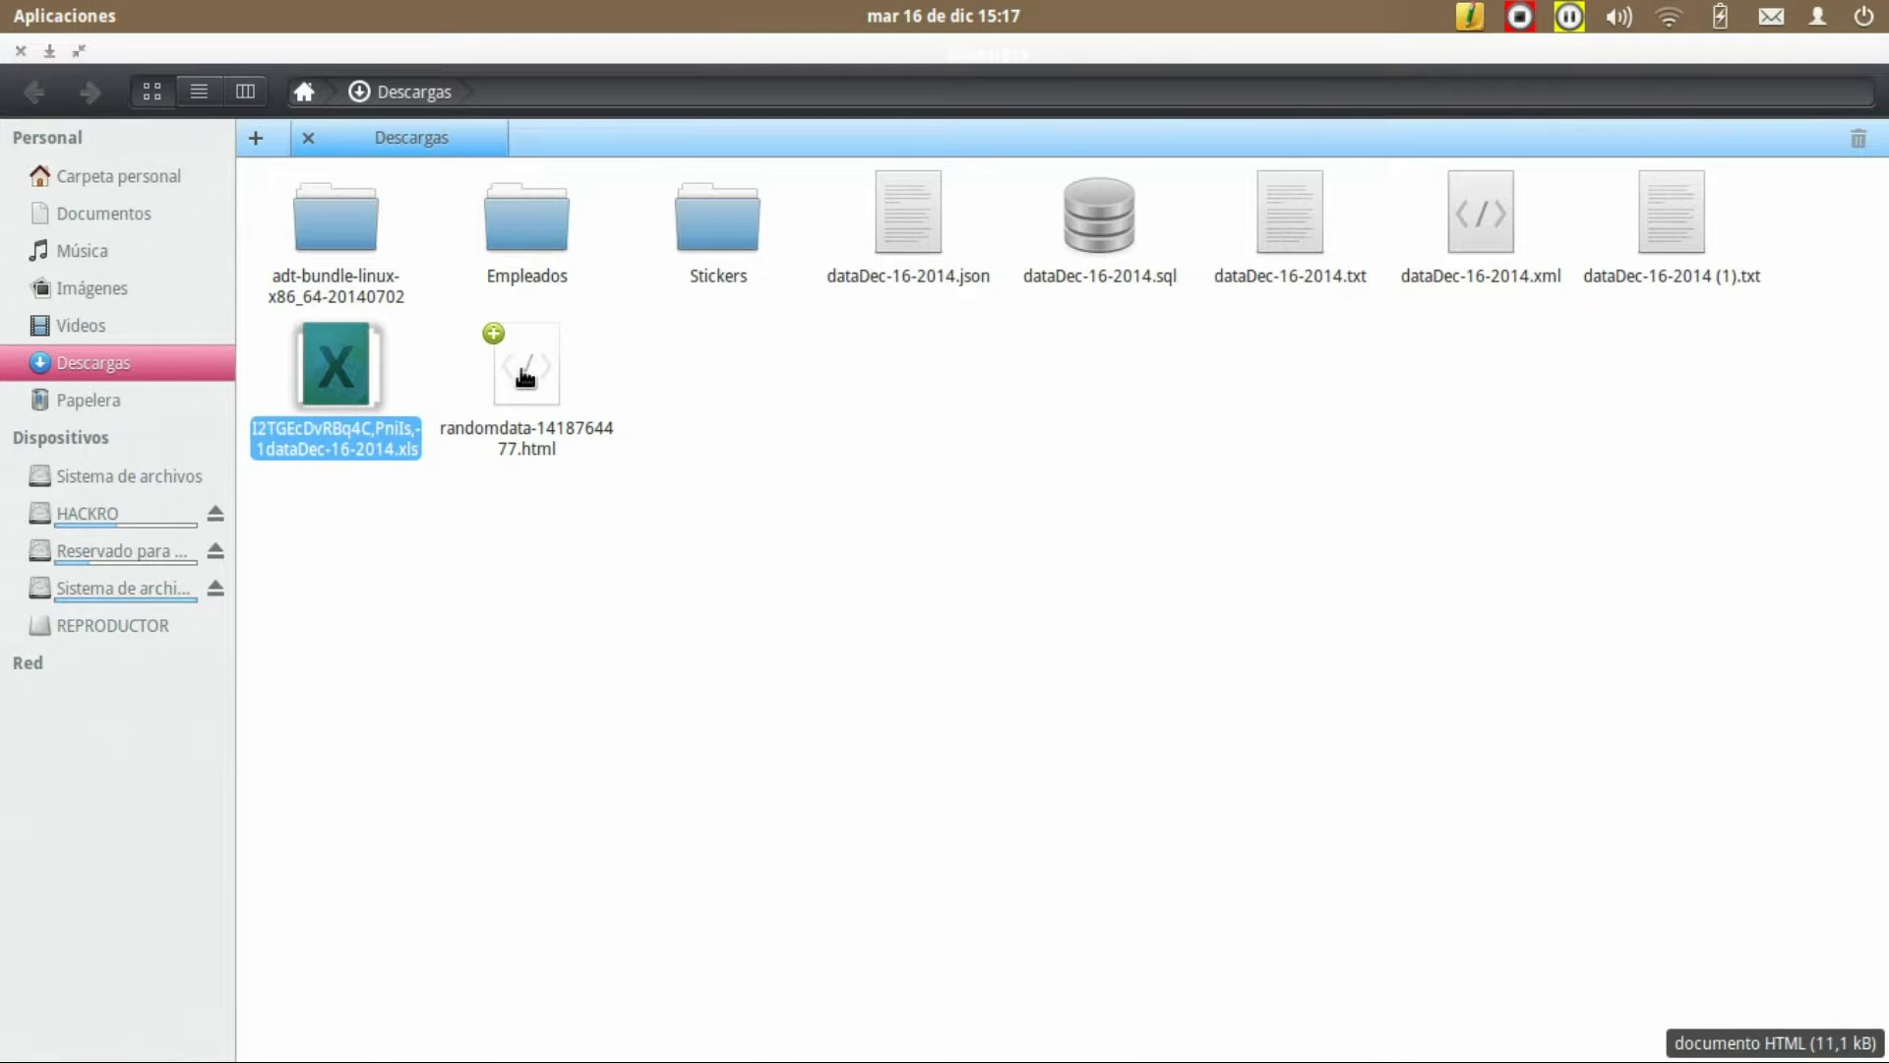
click(524, 376)
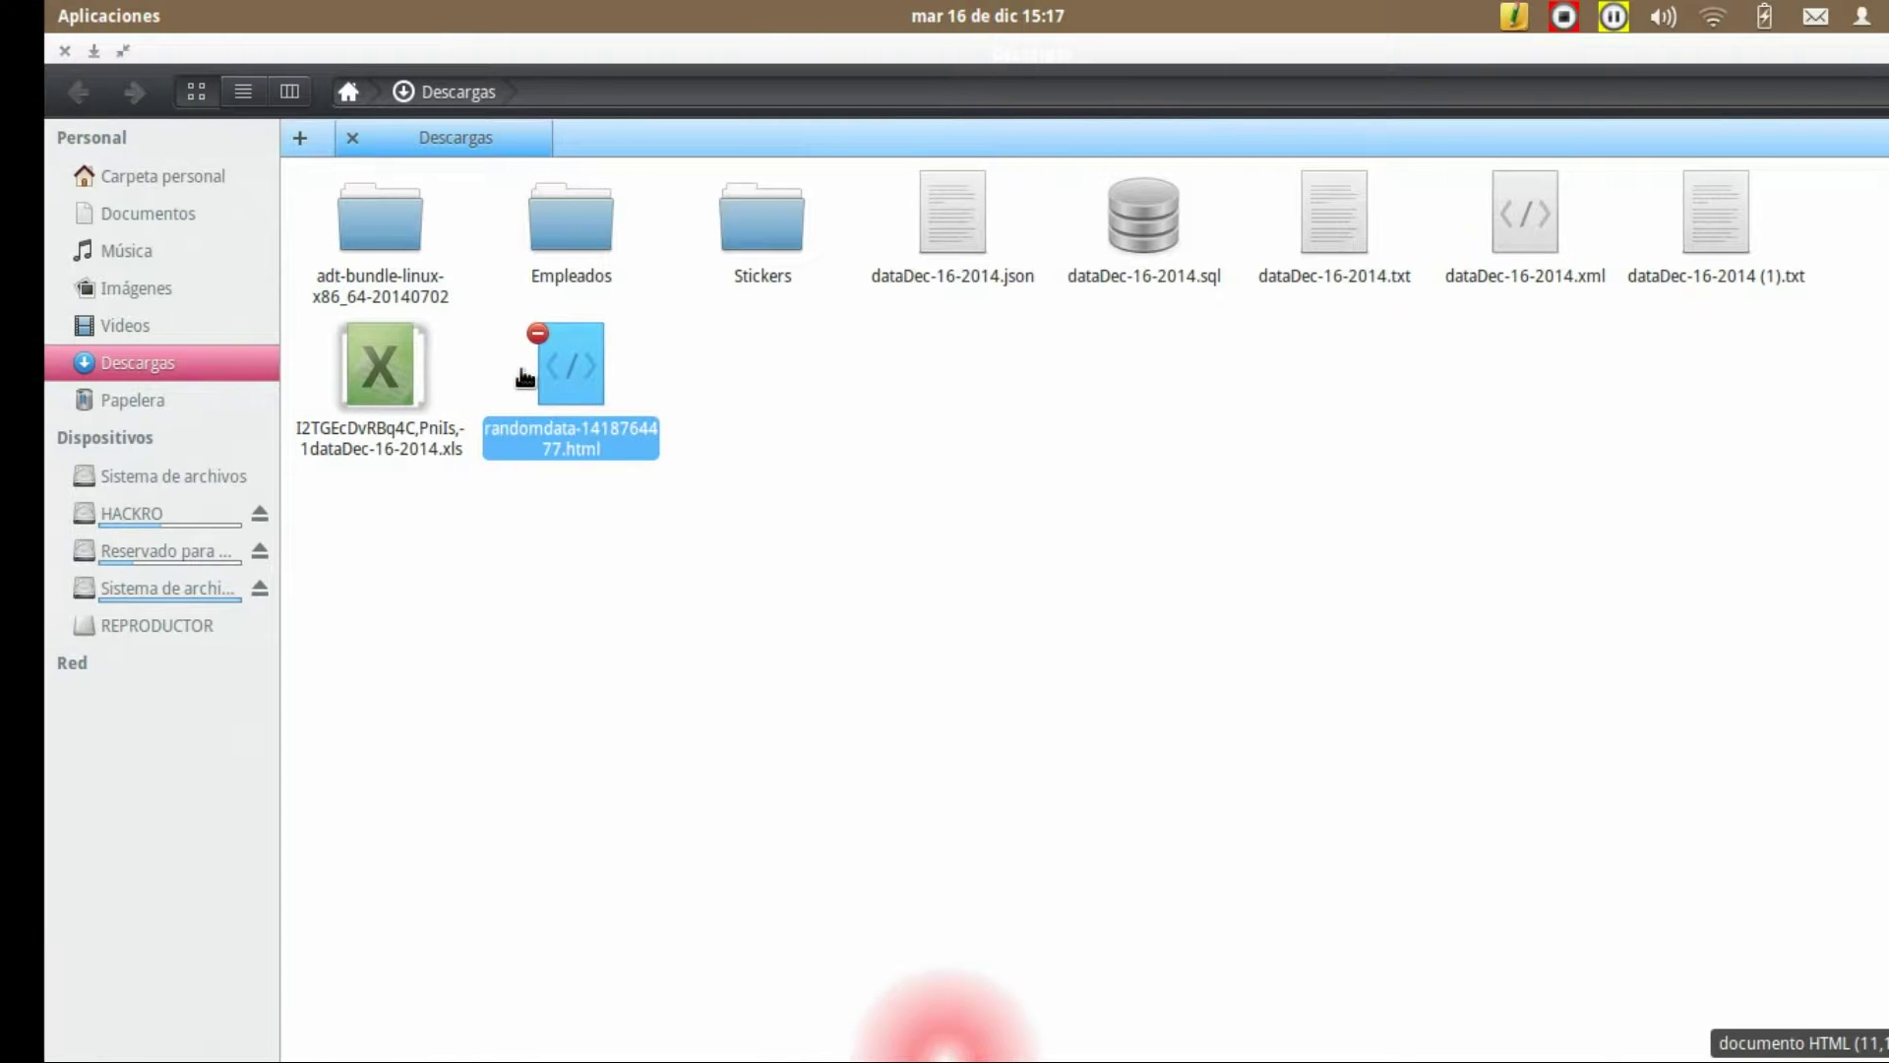
key(alt+Tab)
key(alt+Tab)
key(alt+Tab)
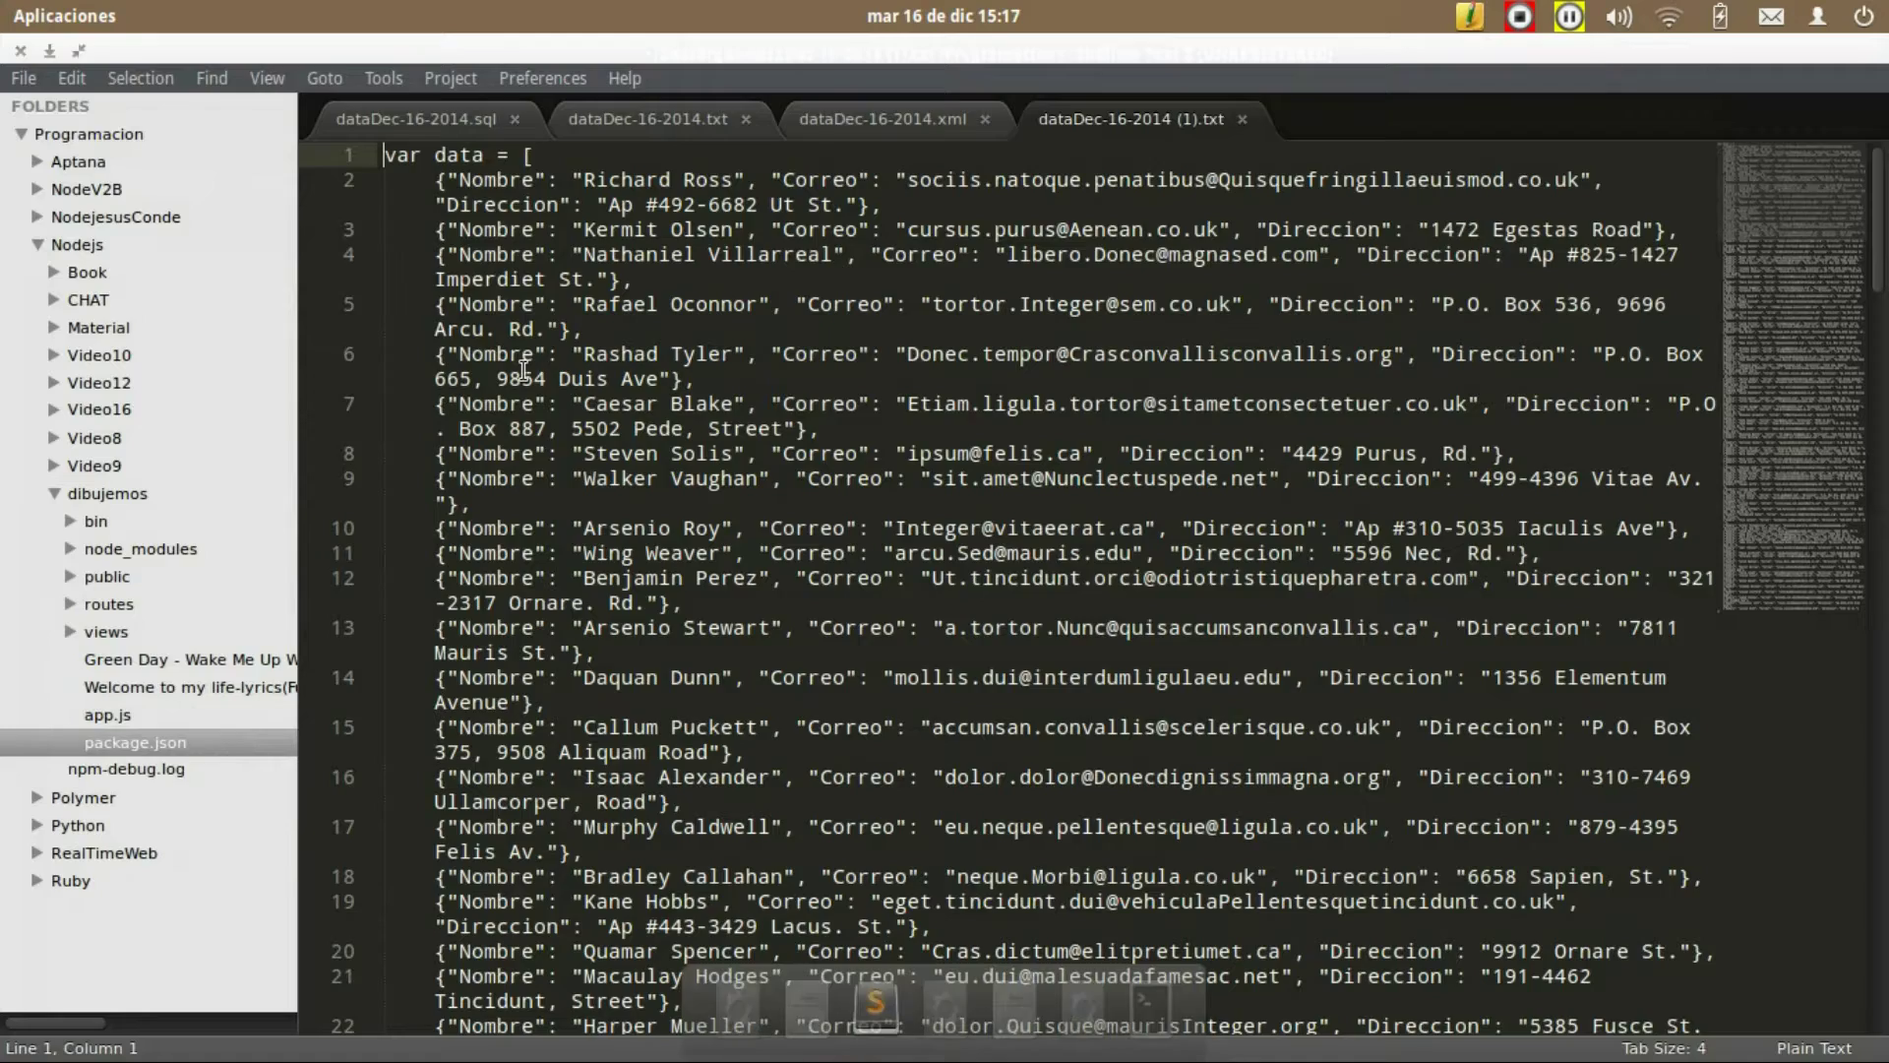
key(alt+Tab)
key(alt+Tab)
double_click(521, 369)
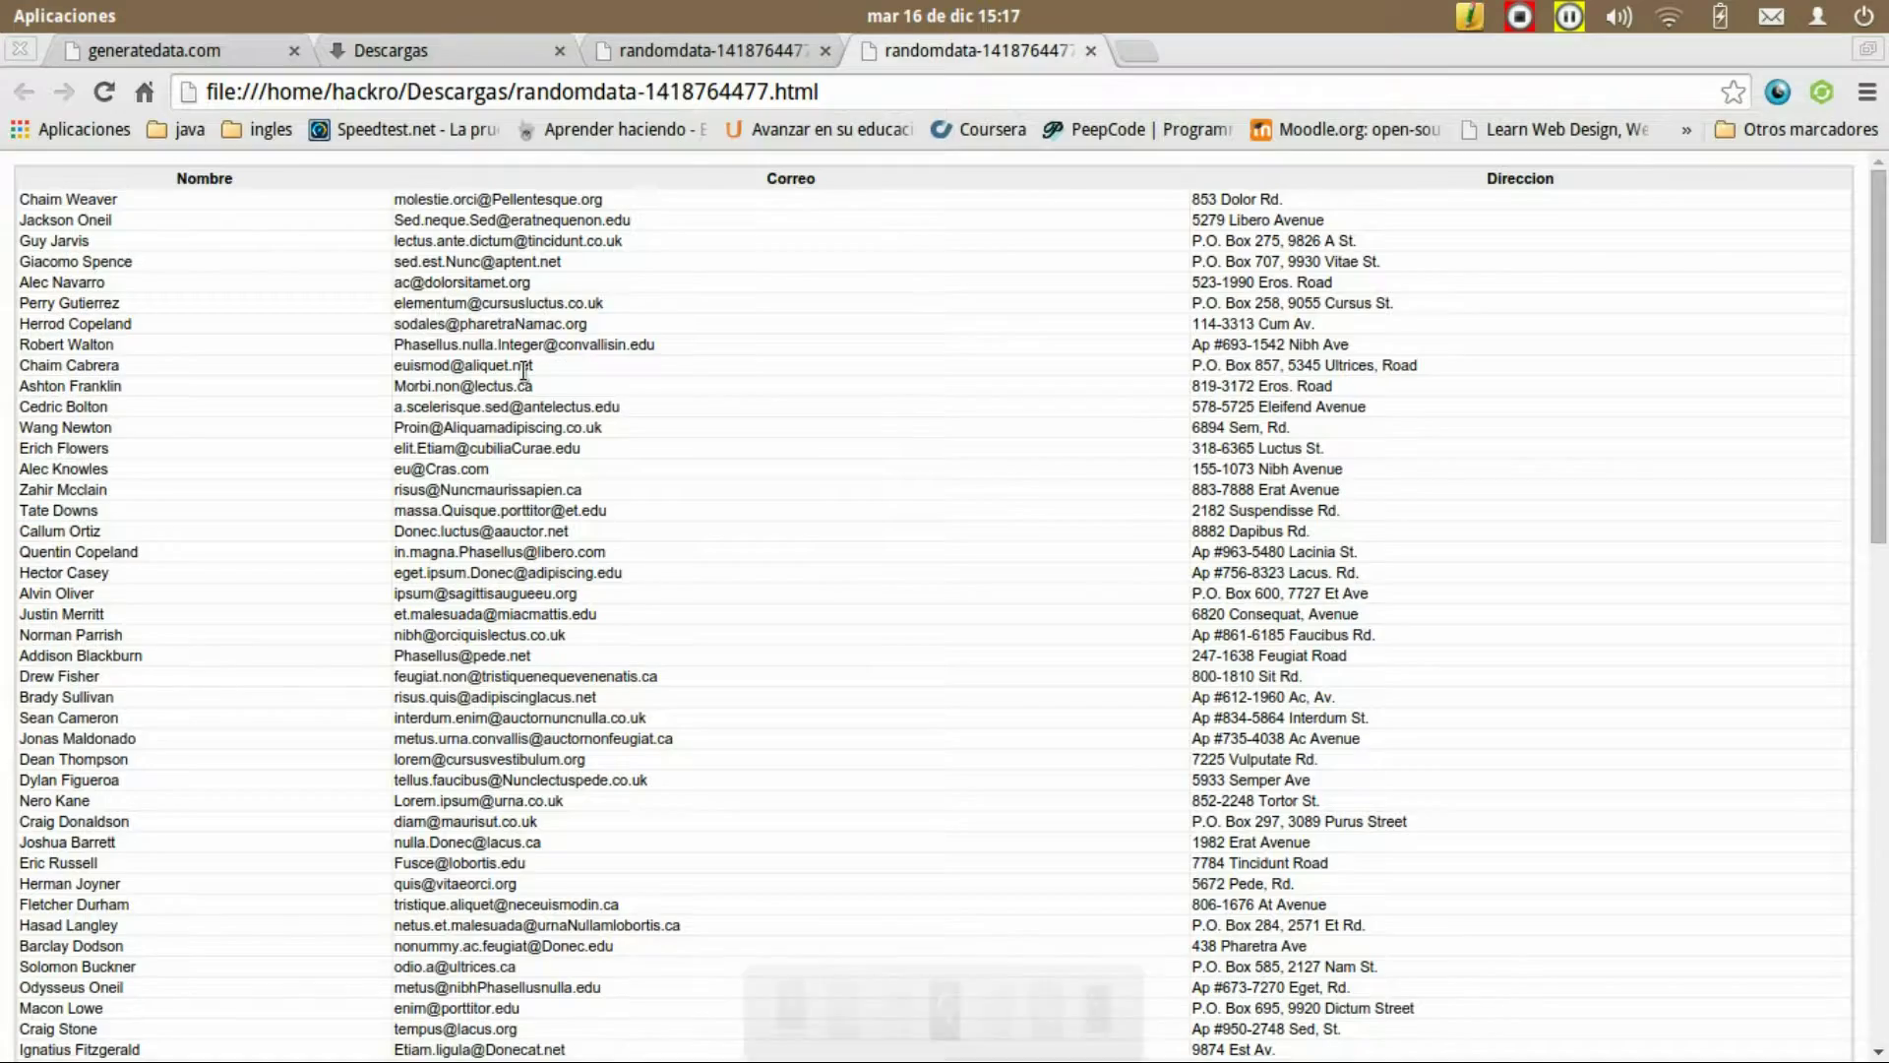
drag(19, 198, 113, 200)
click(160, 262)
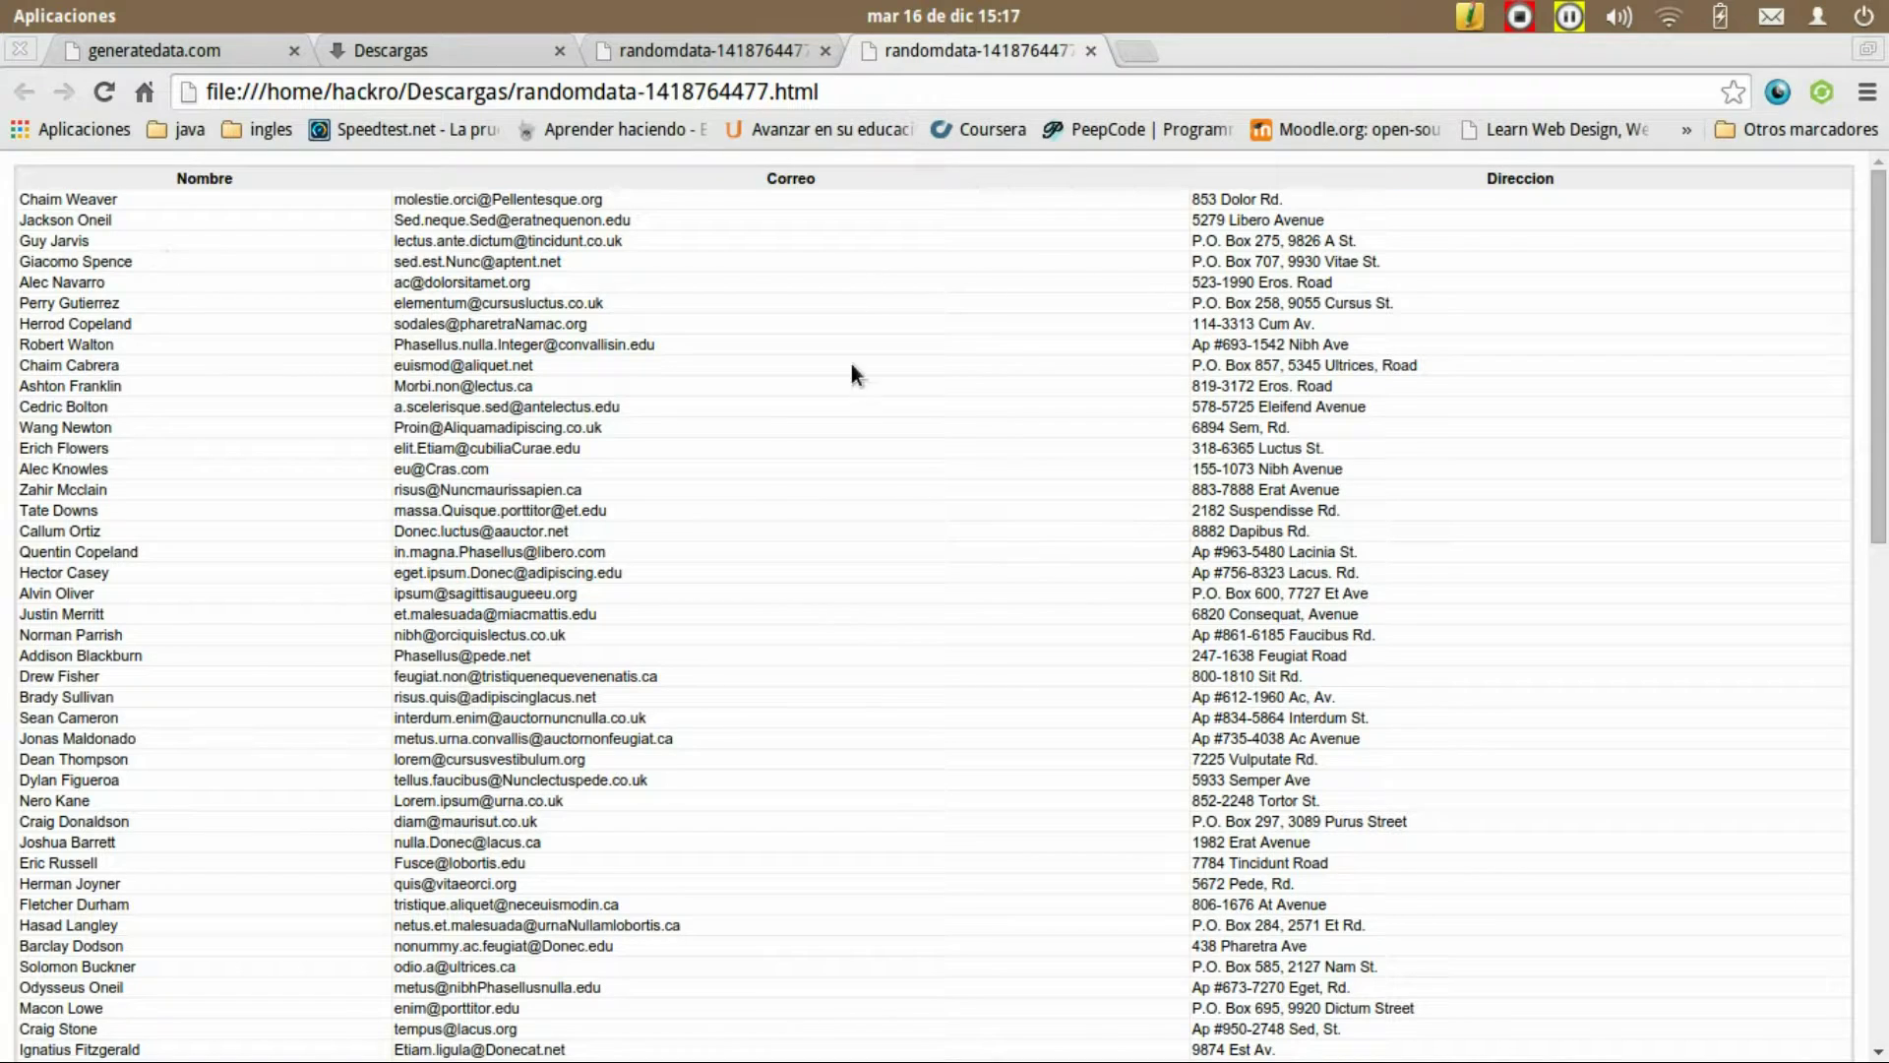
Step: Set generatedata.com's language to Español, then close the Descargas tab and one randomdata tab
click(251, 47)
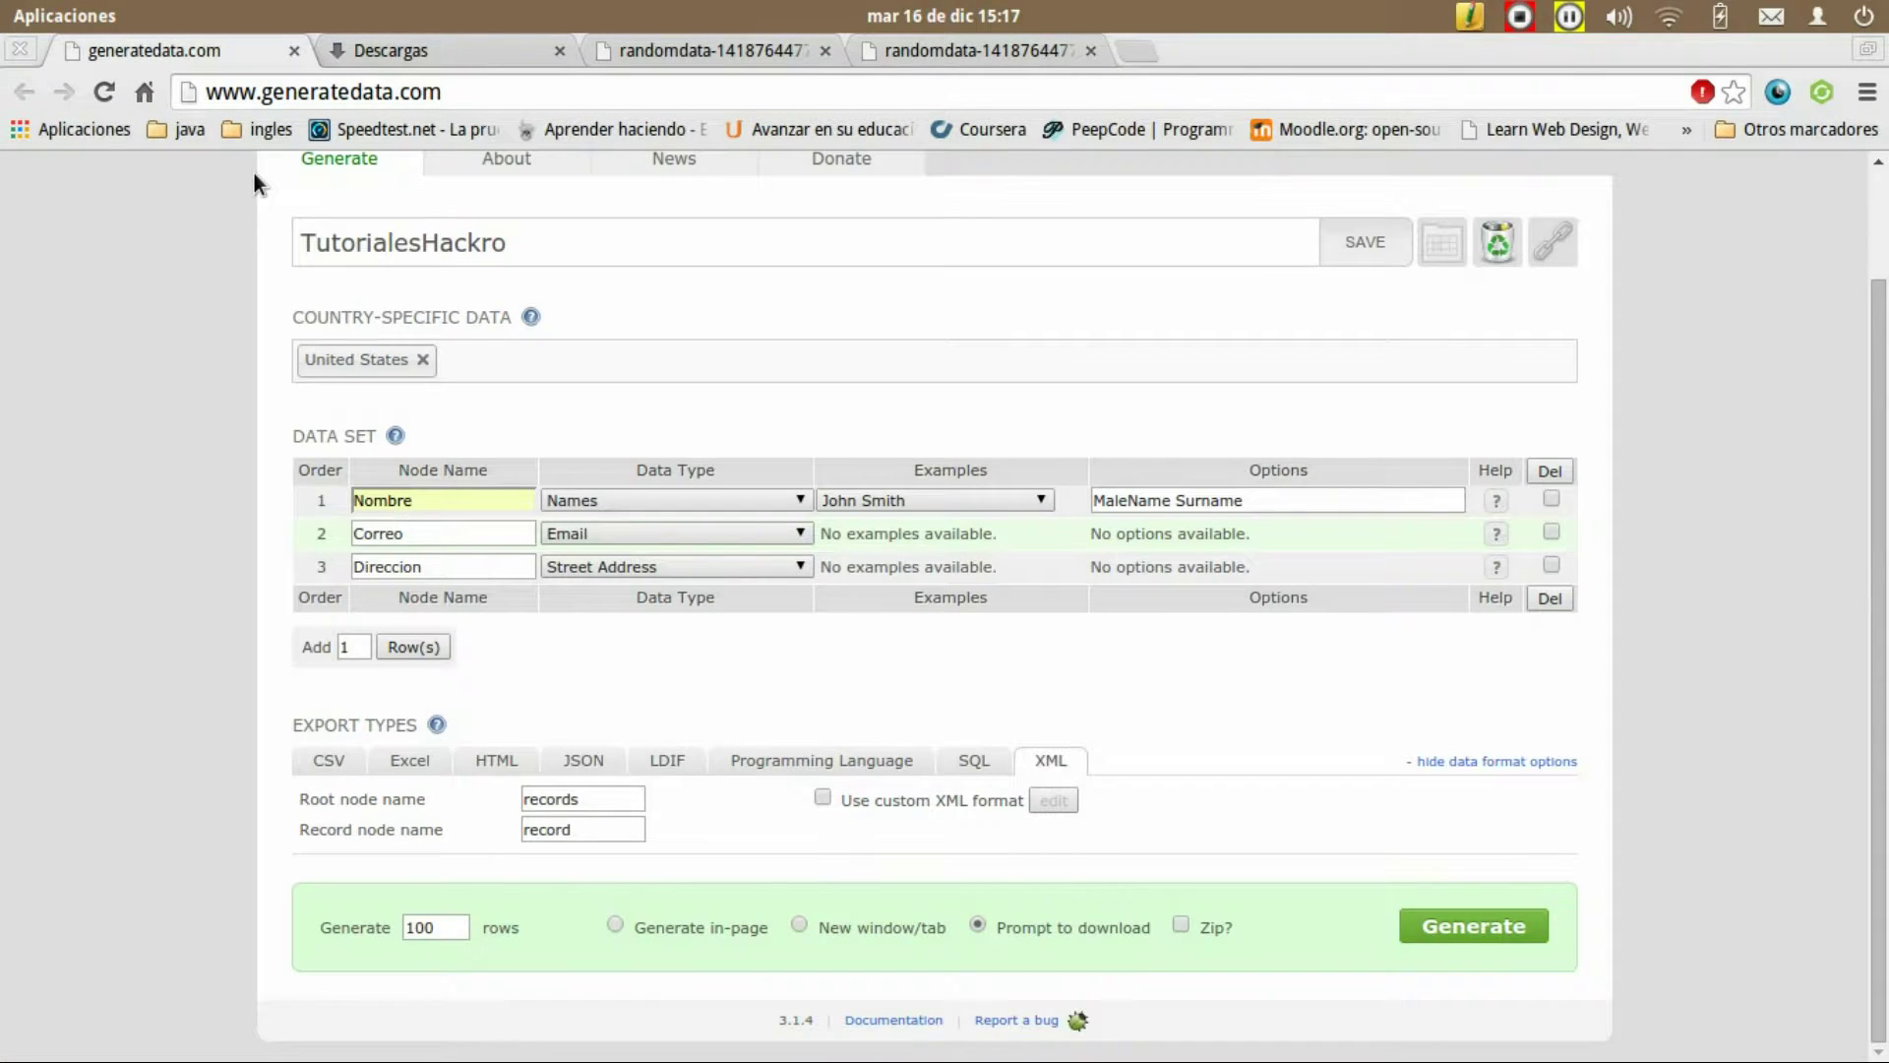
scroll(224, 313, up, 3)
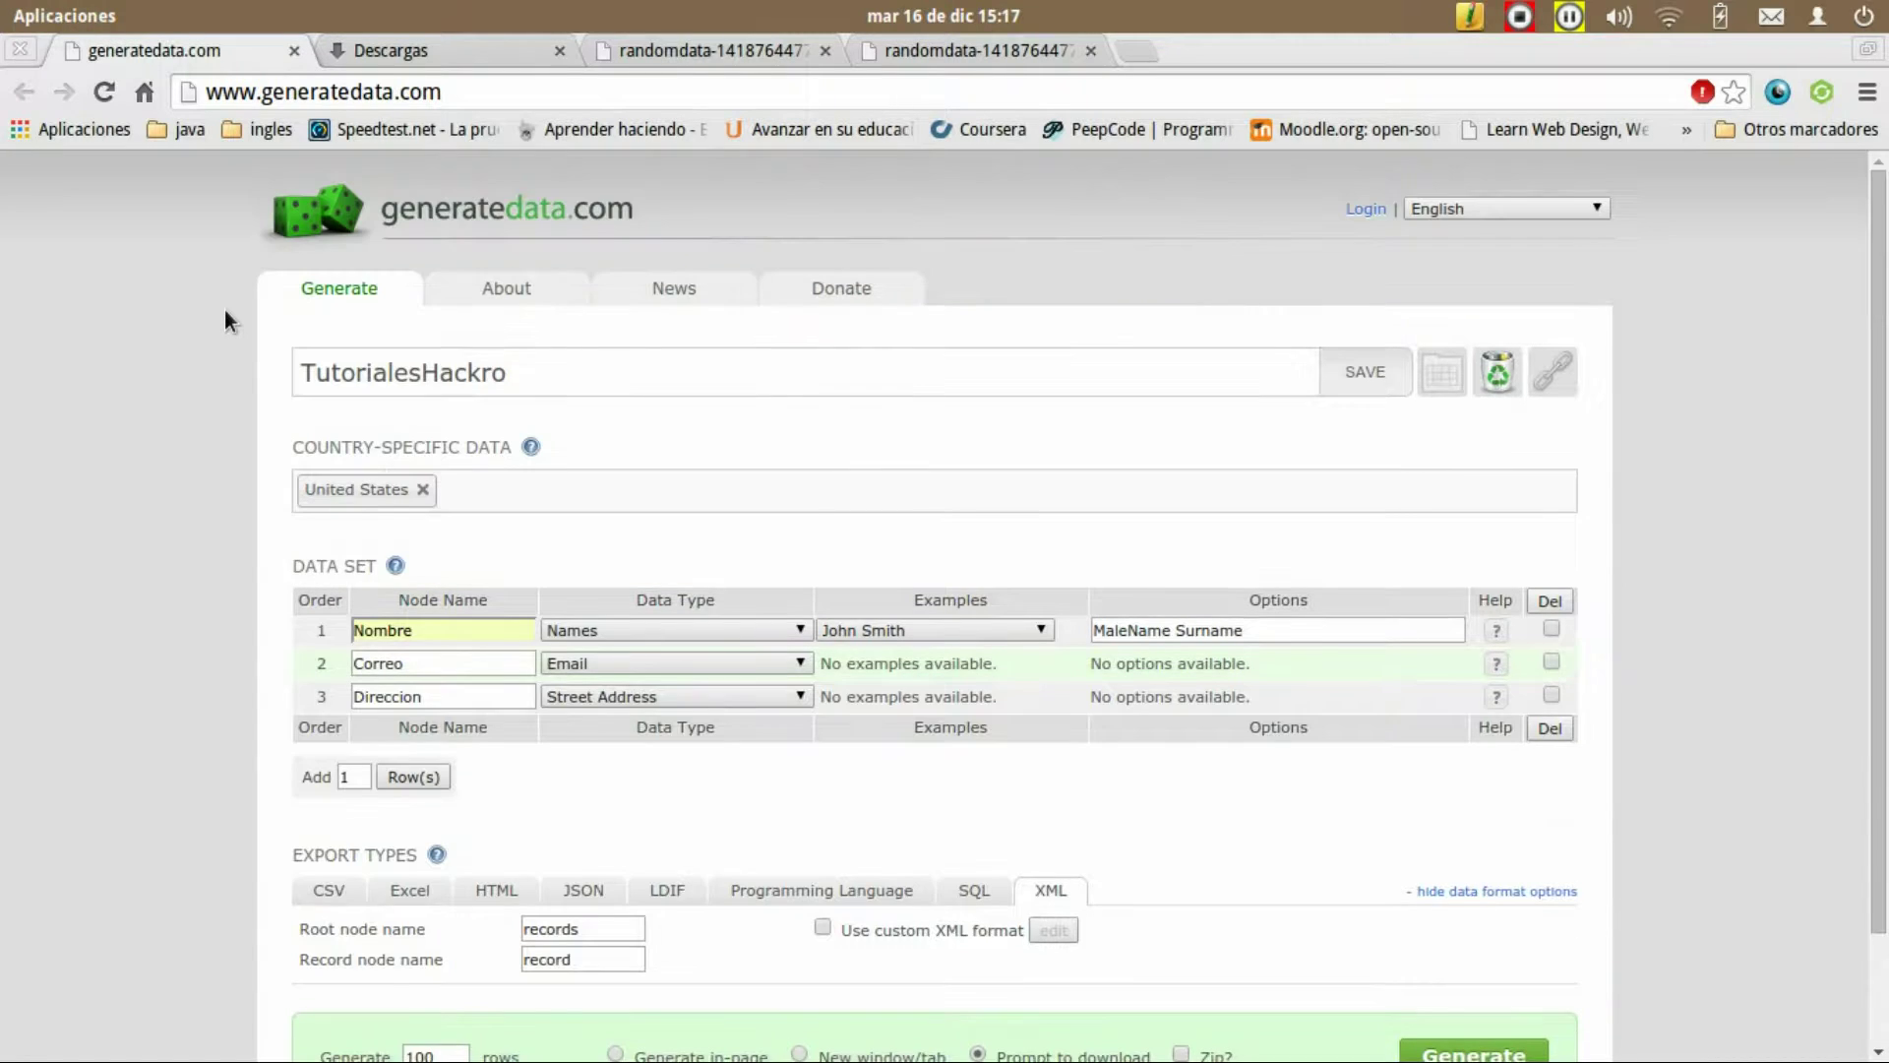
click(1531, 210)
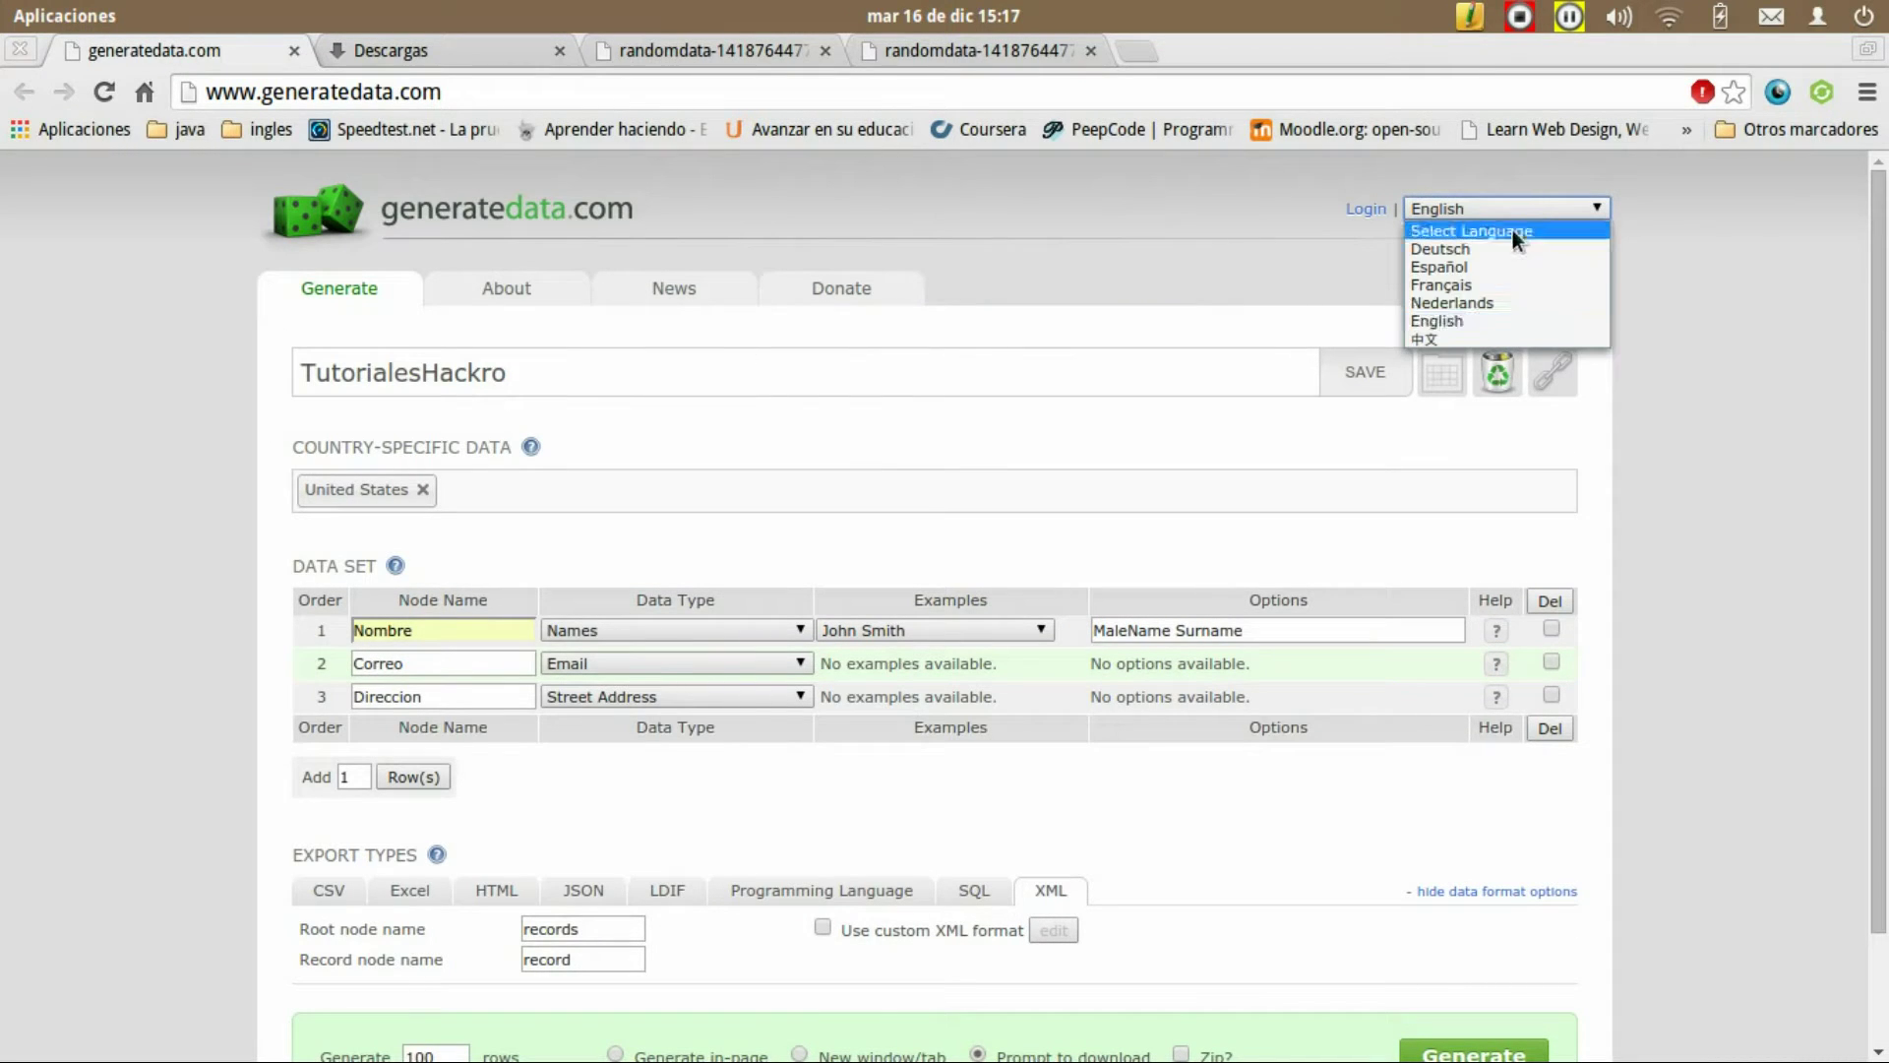
click(1486, 264)
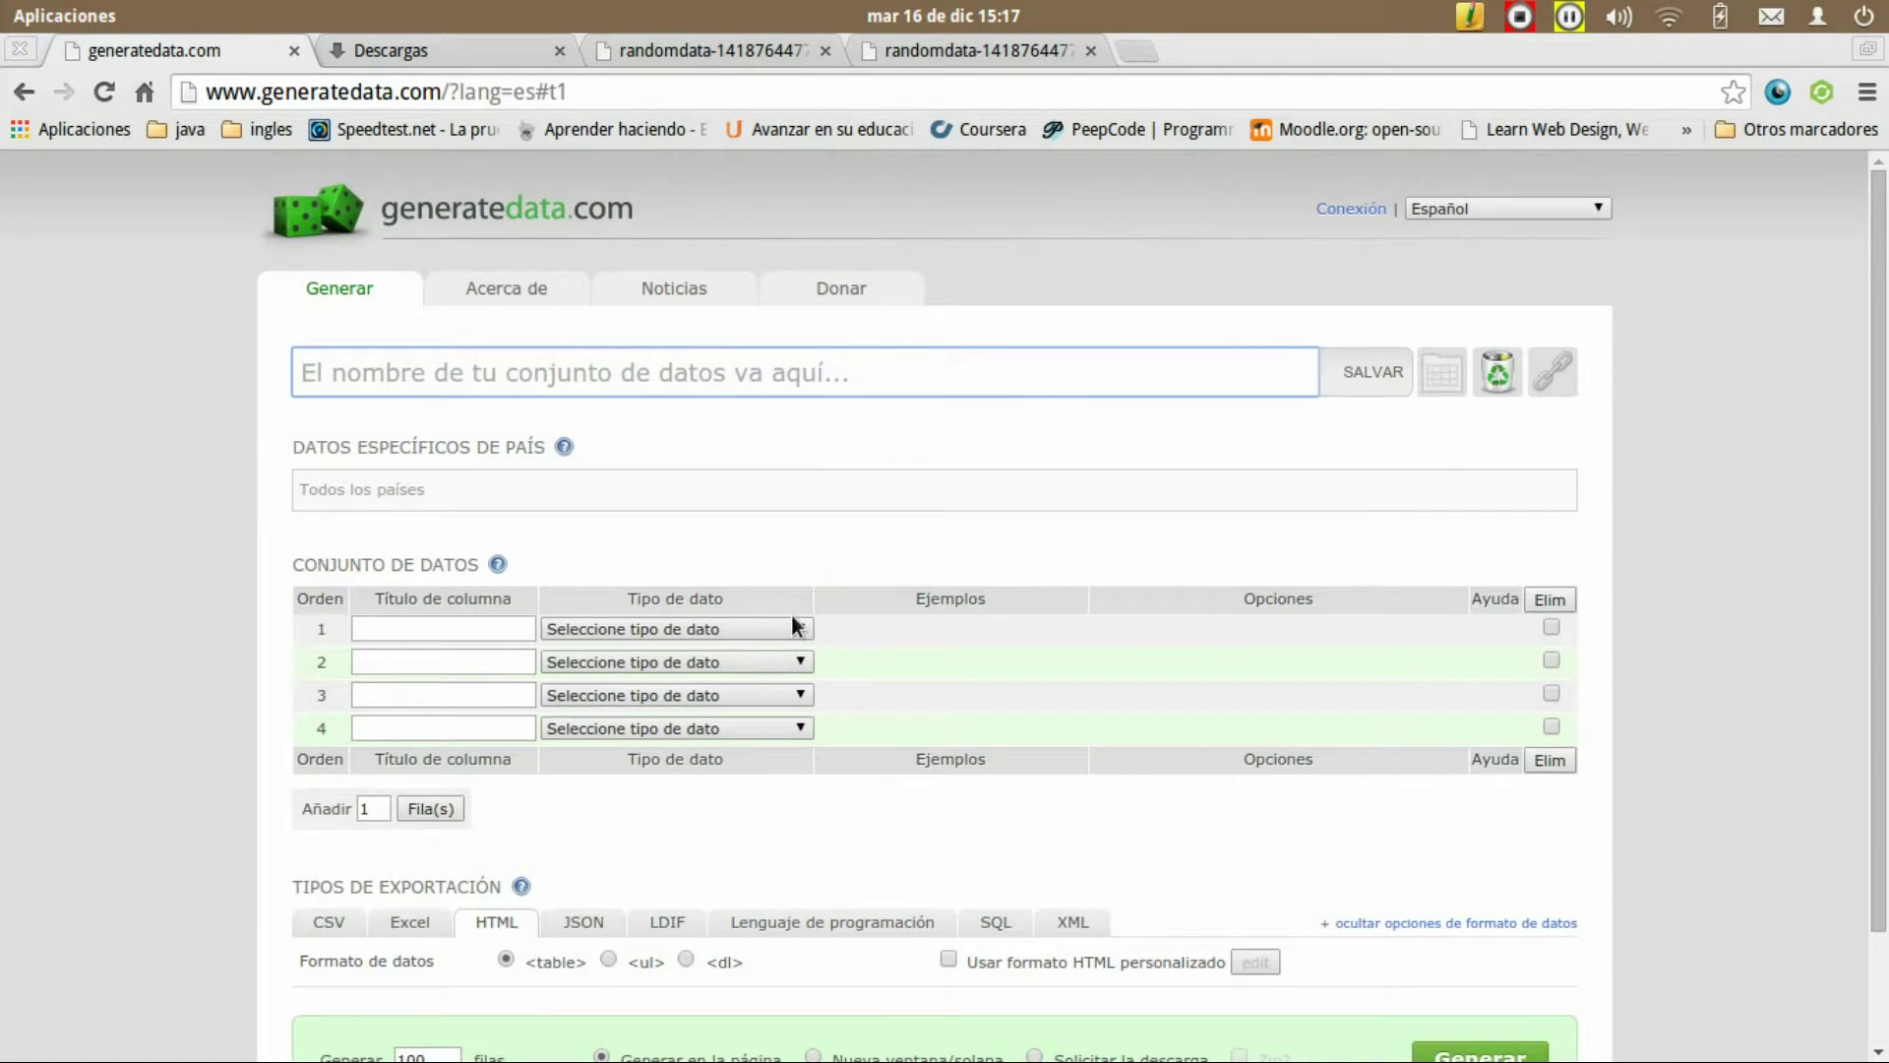
click(754, 629)
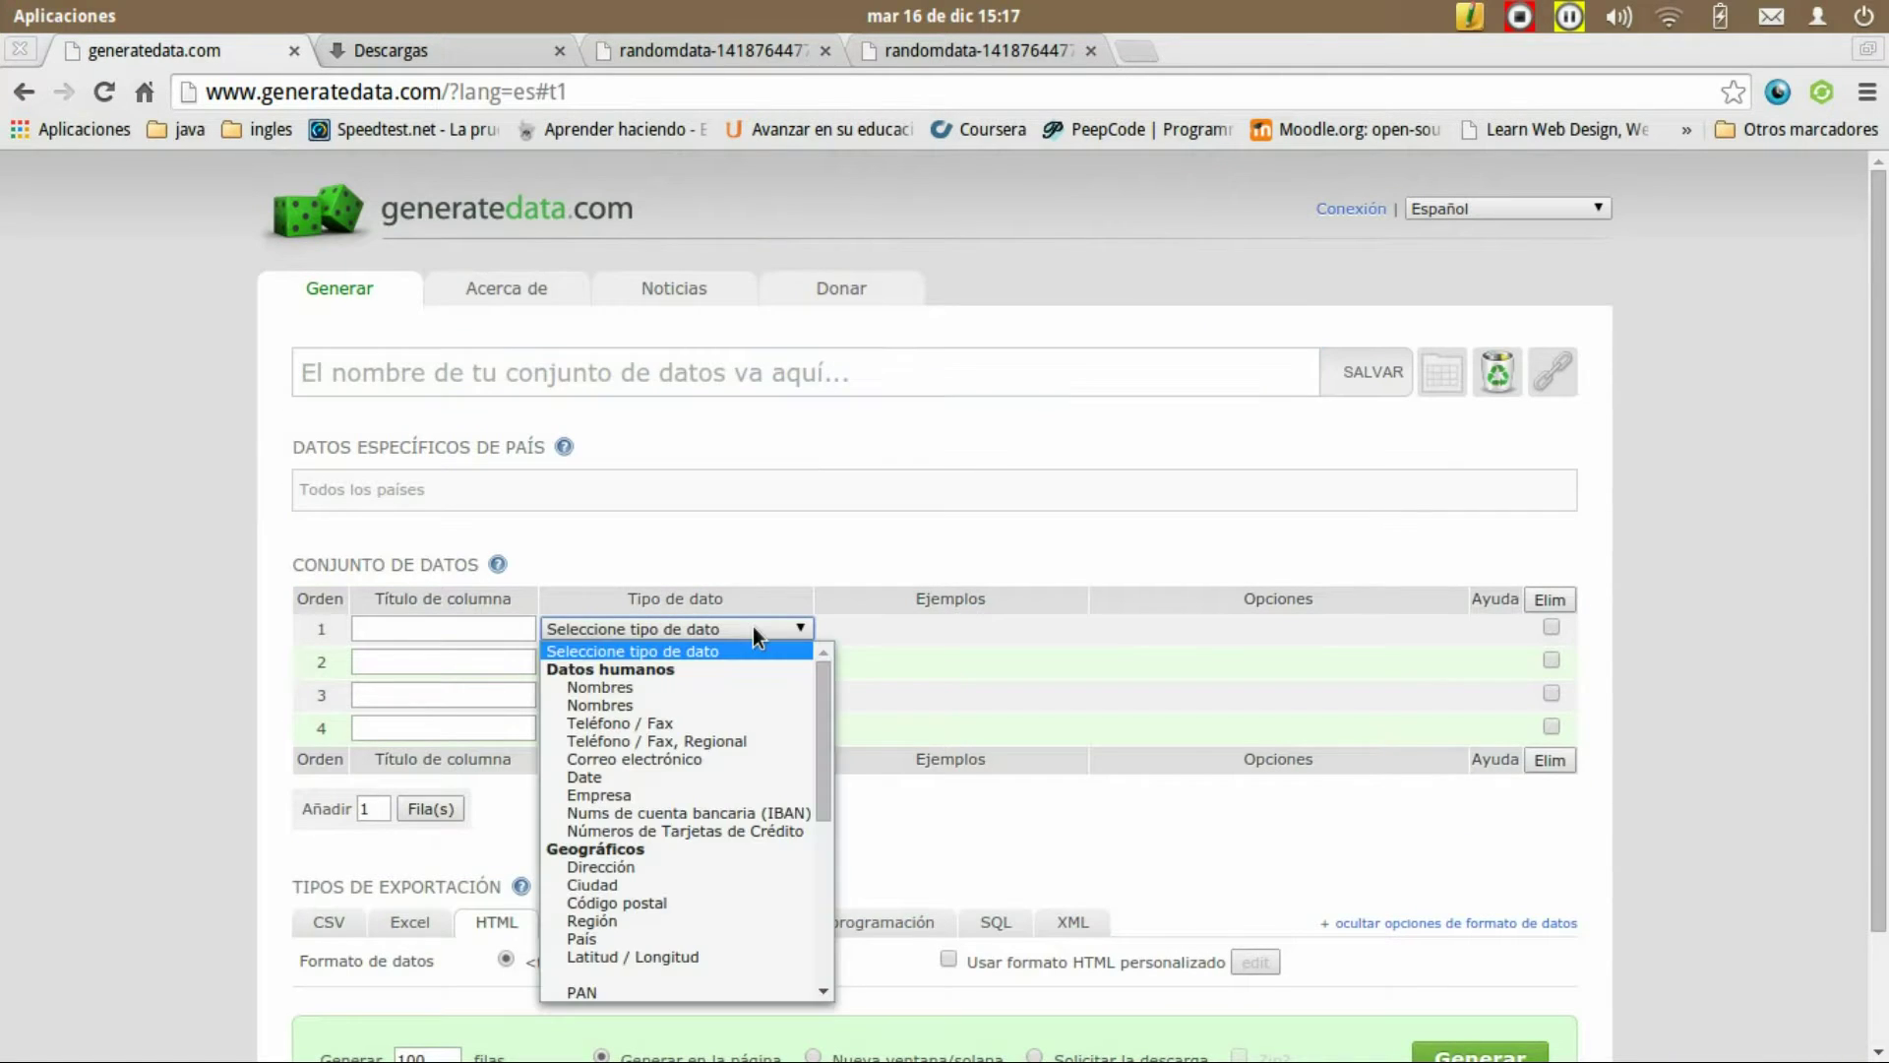
click(753, 628)
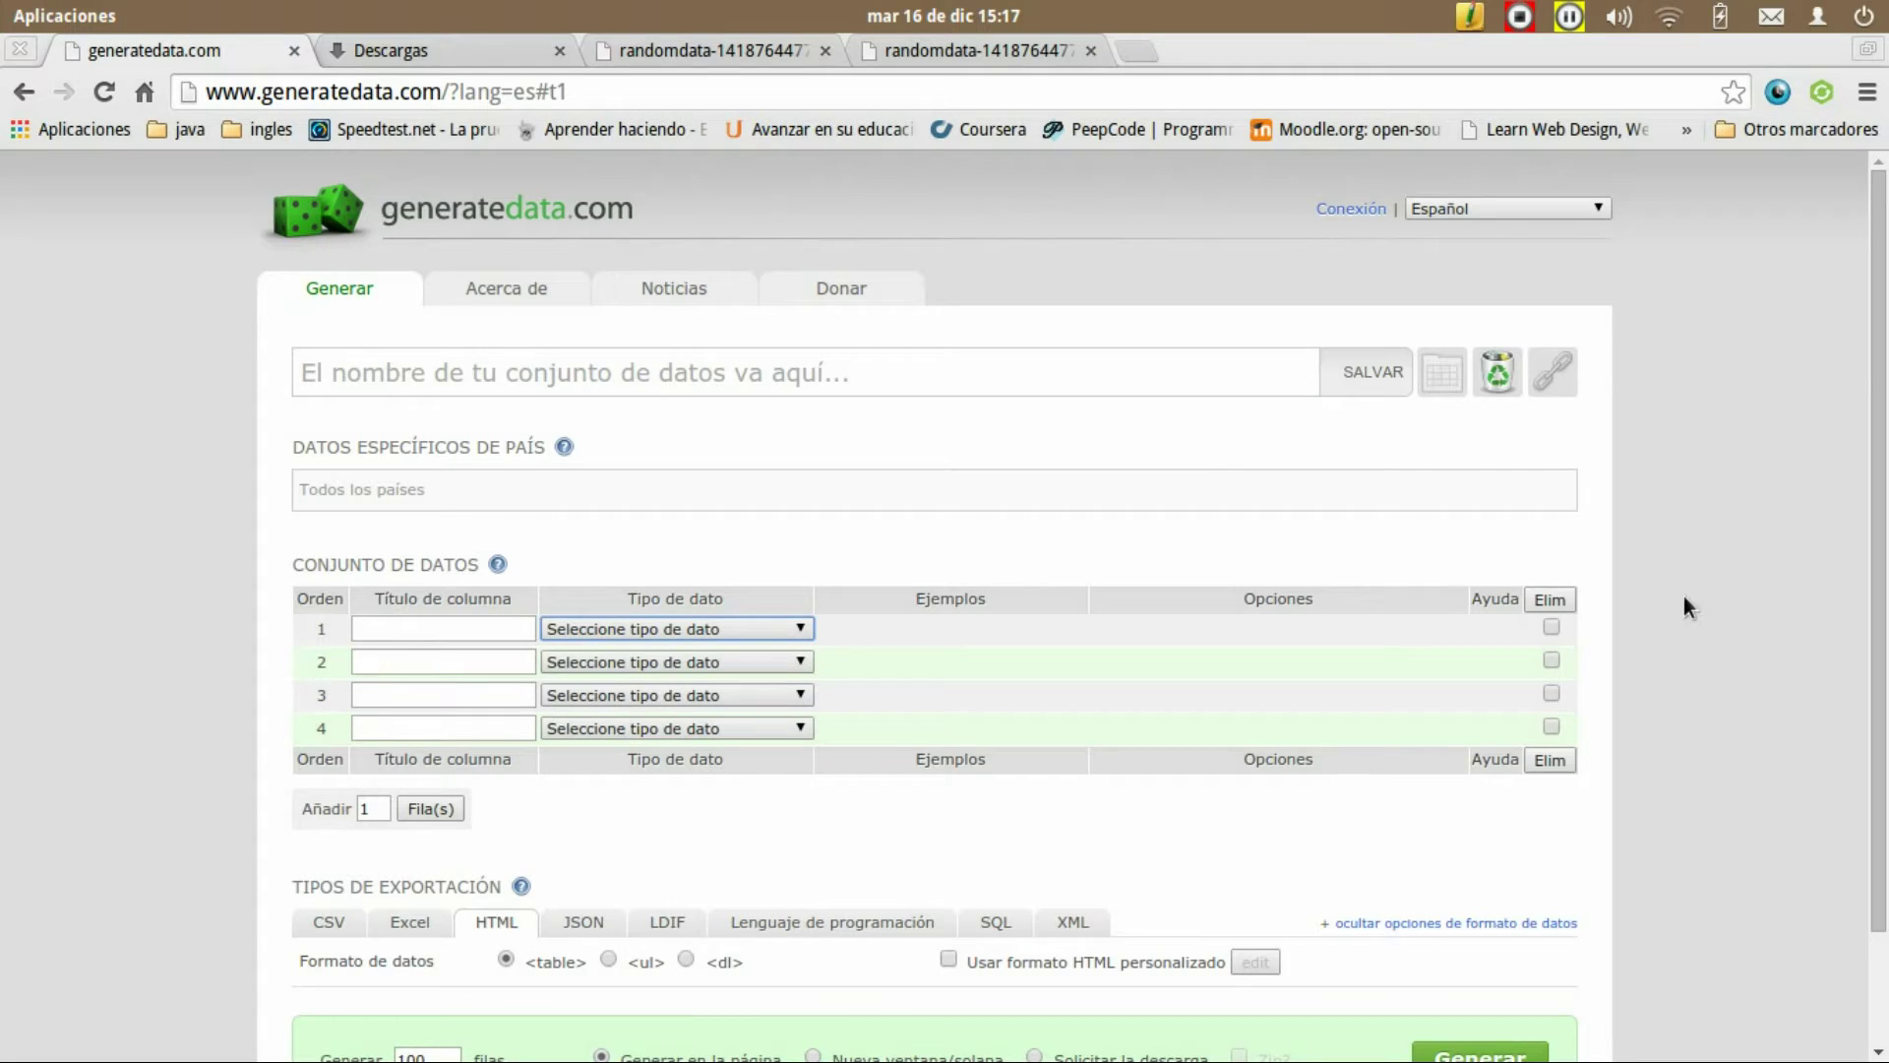
click(558, 51)
click(558, 51)
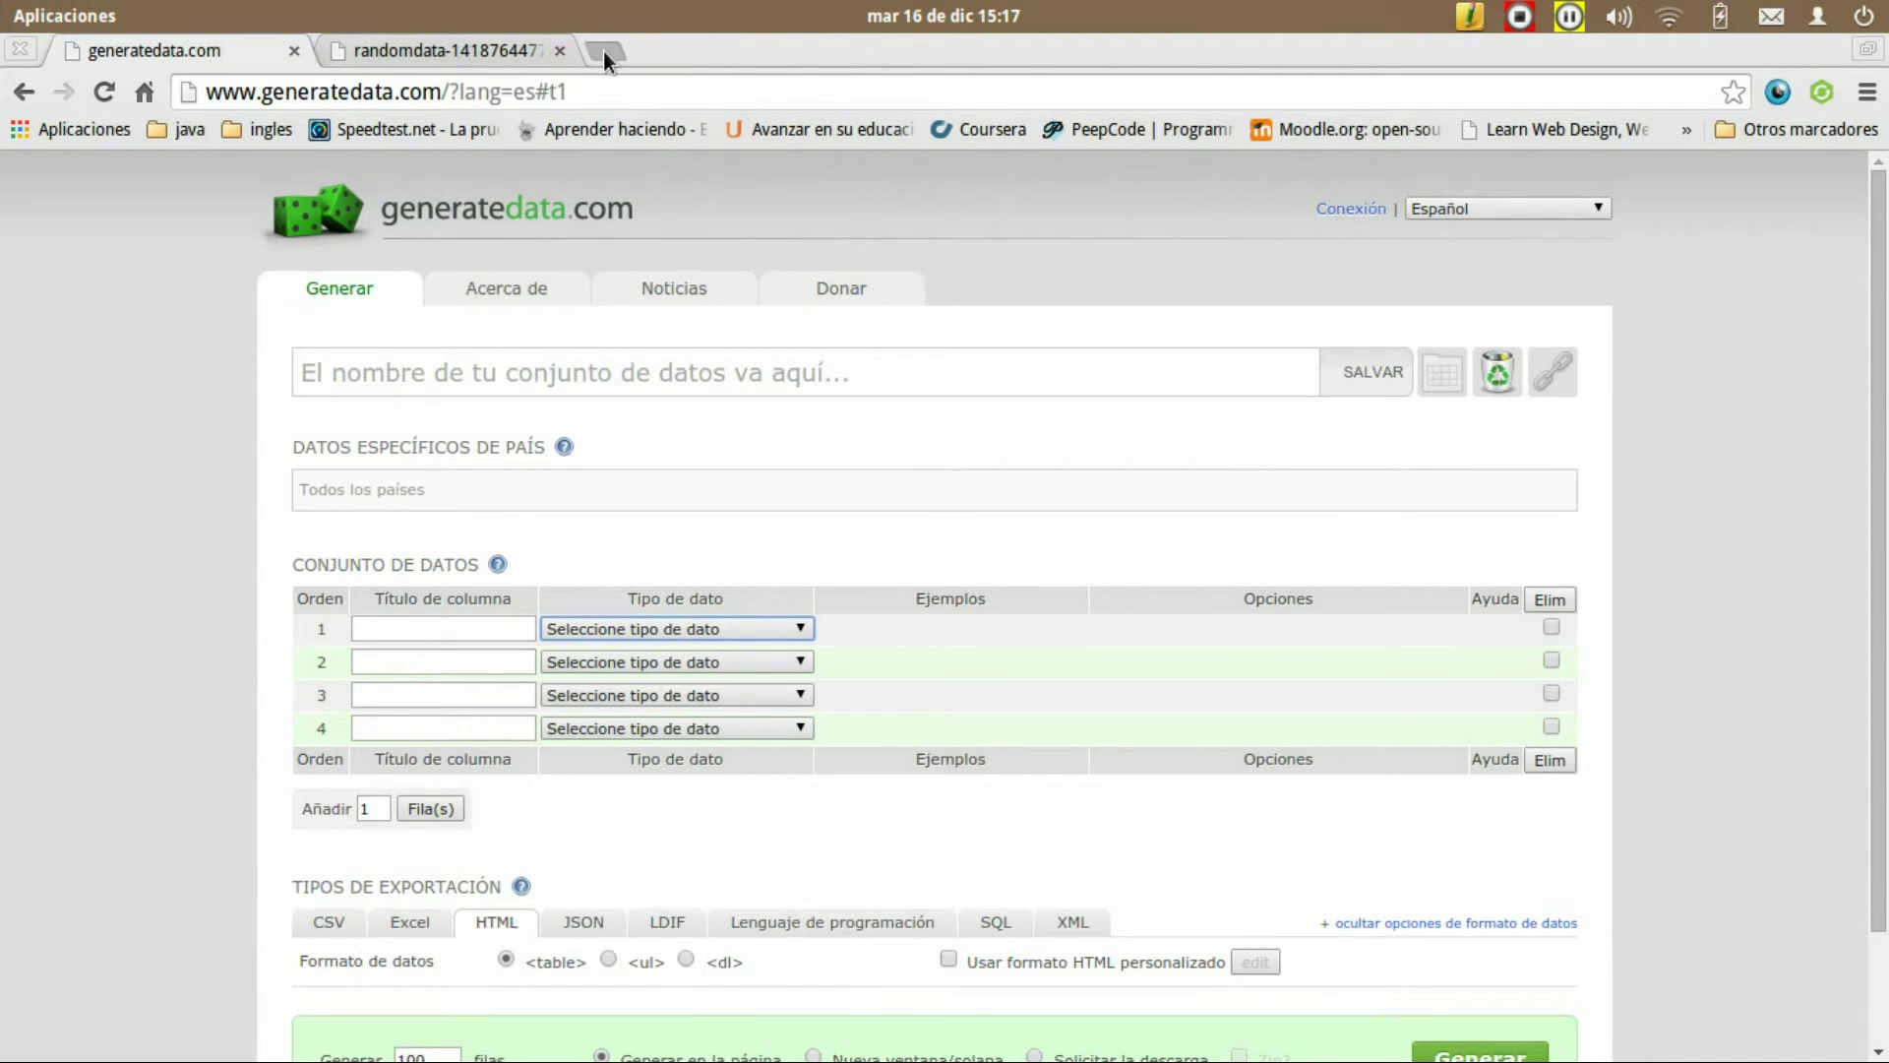
Step: Load localhost in a new tab to show the 'It works!' page, then select its address
click(605, 51)
text(local)
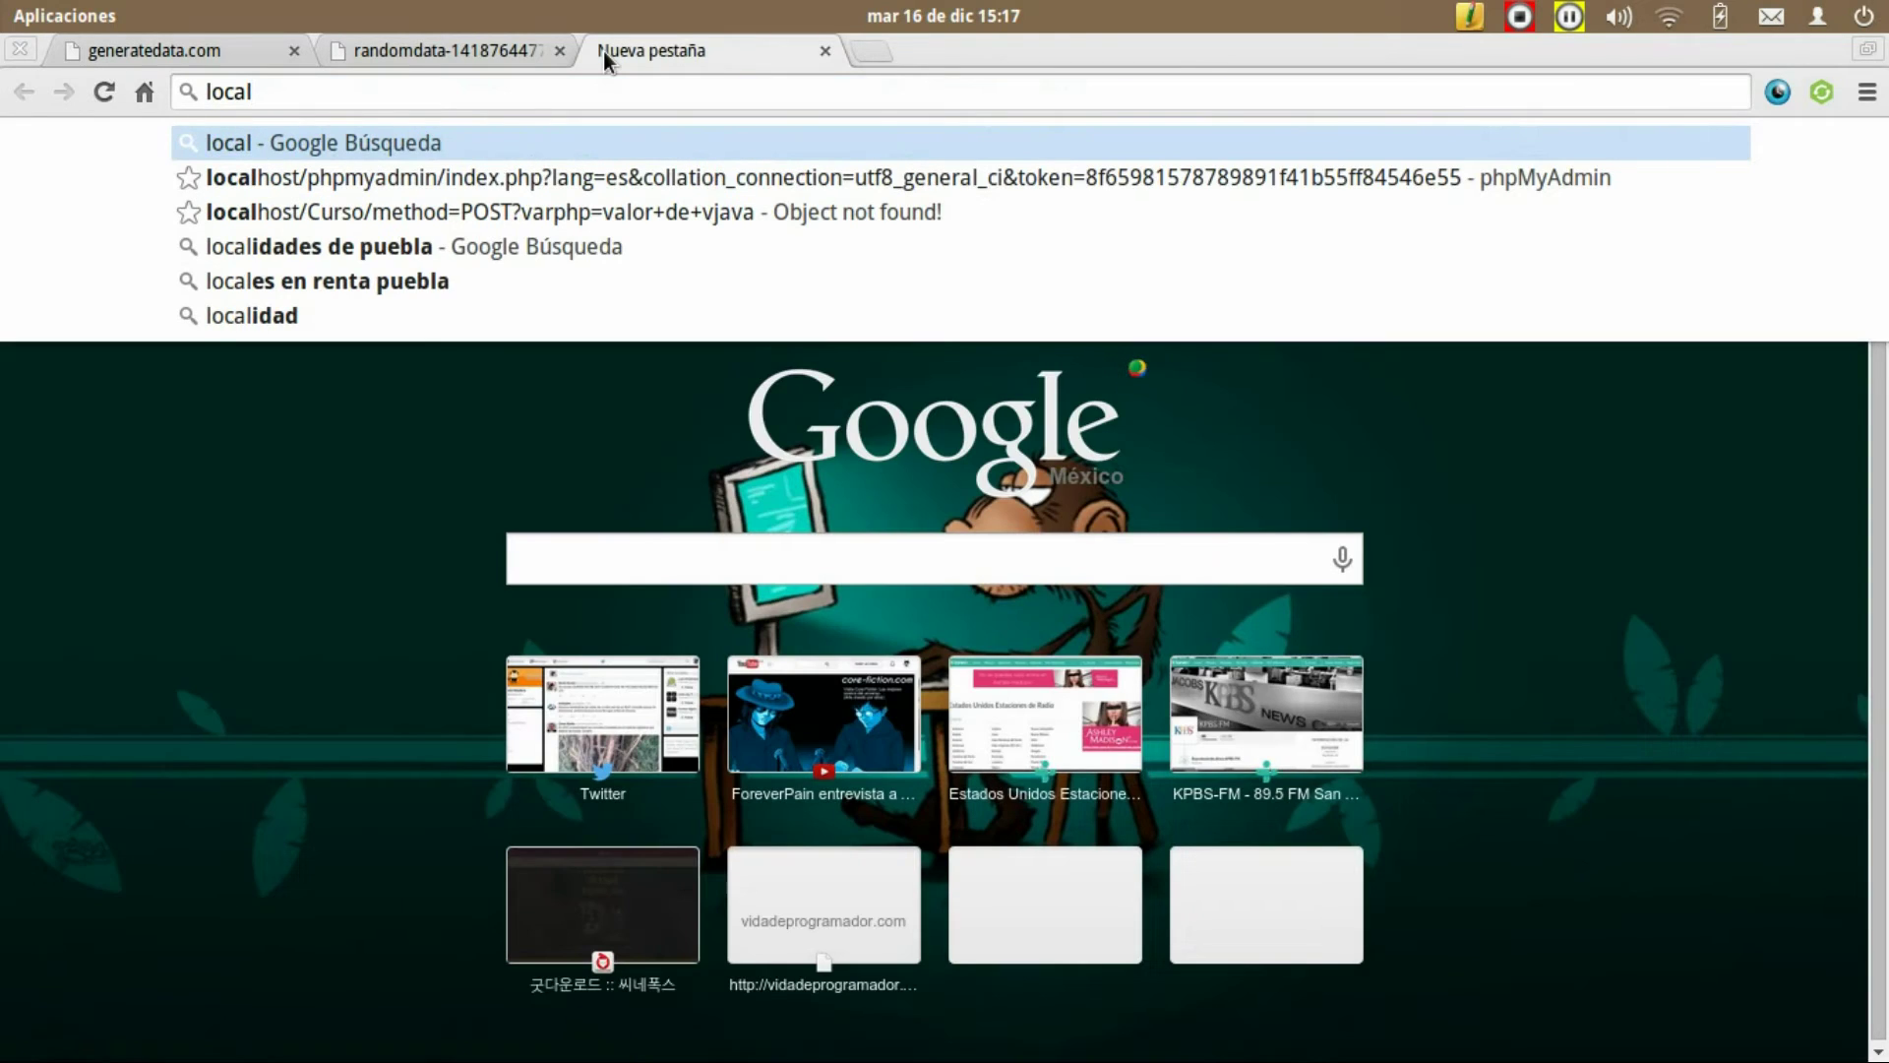
text(host)
key(Return)
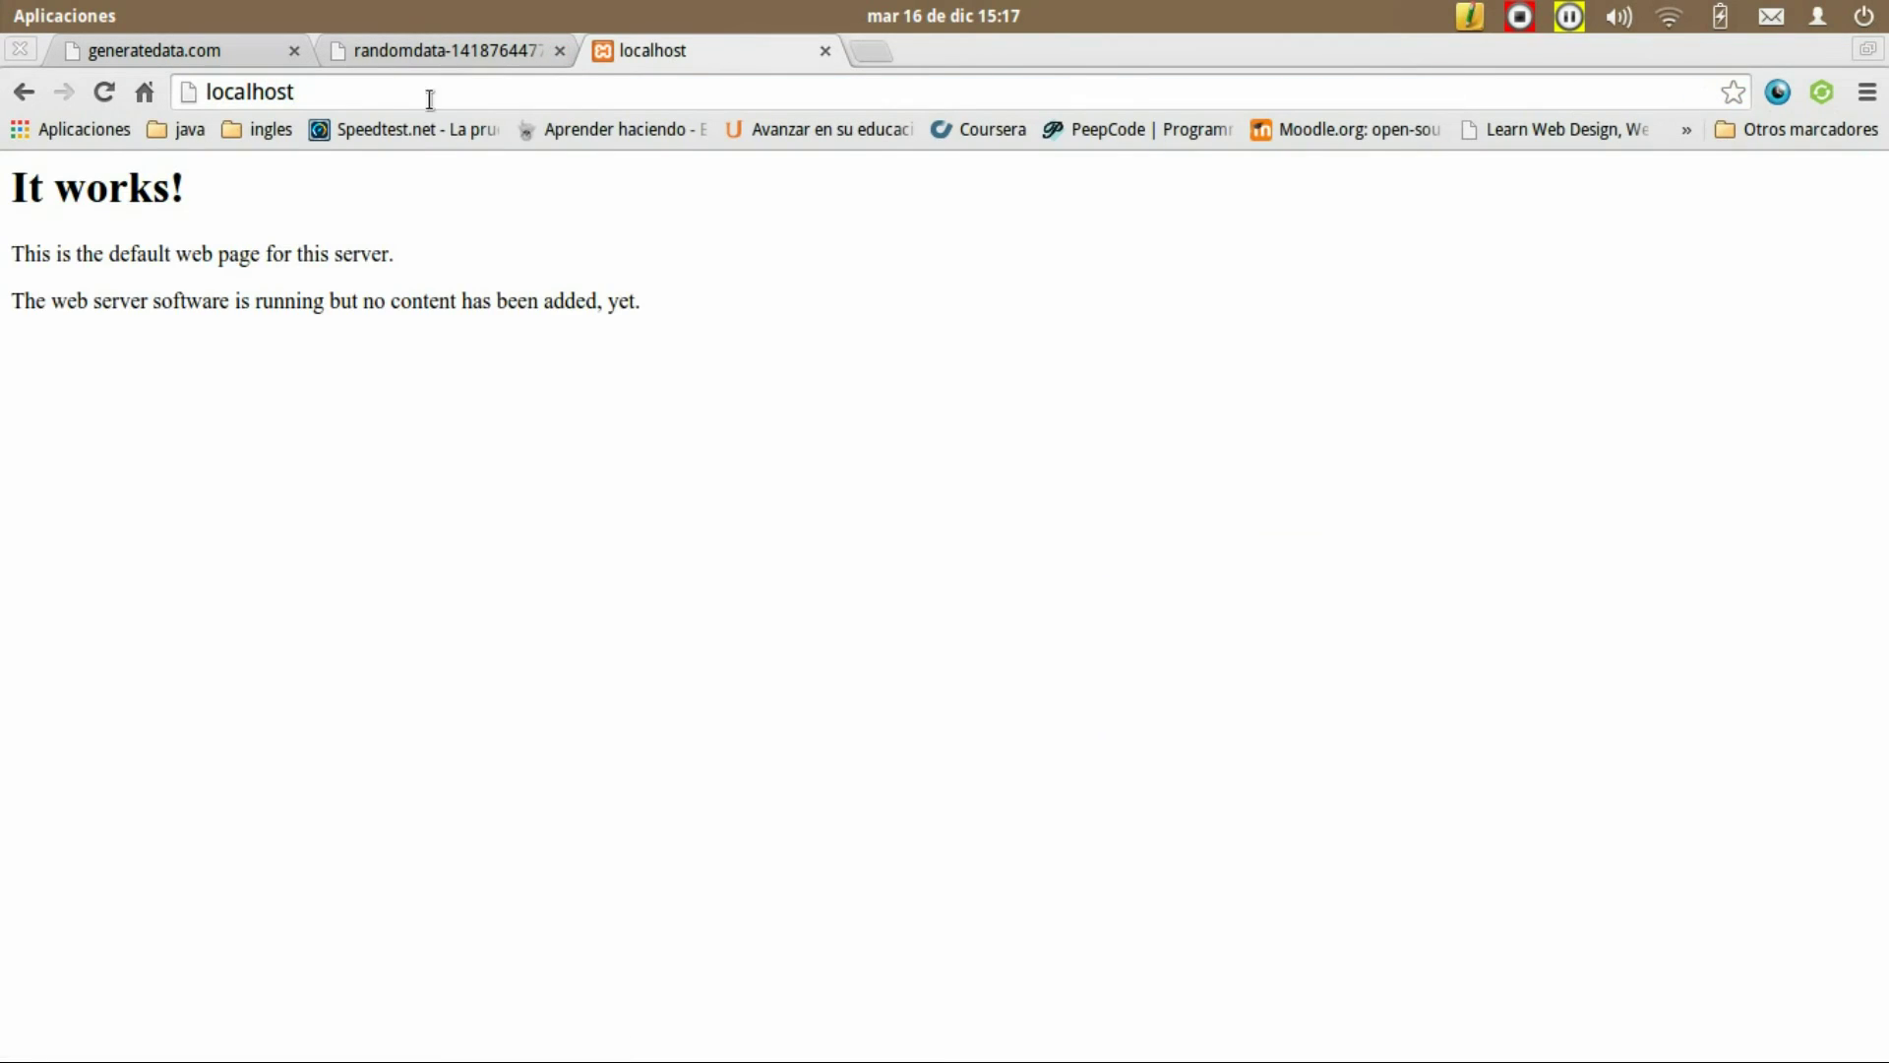
click(326, 93)
click(326, 93)
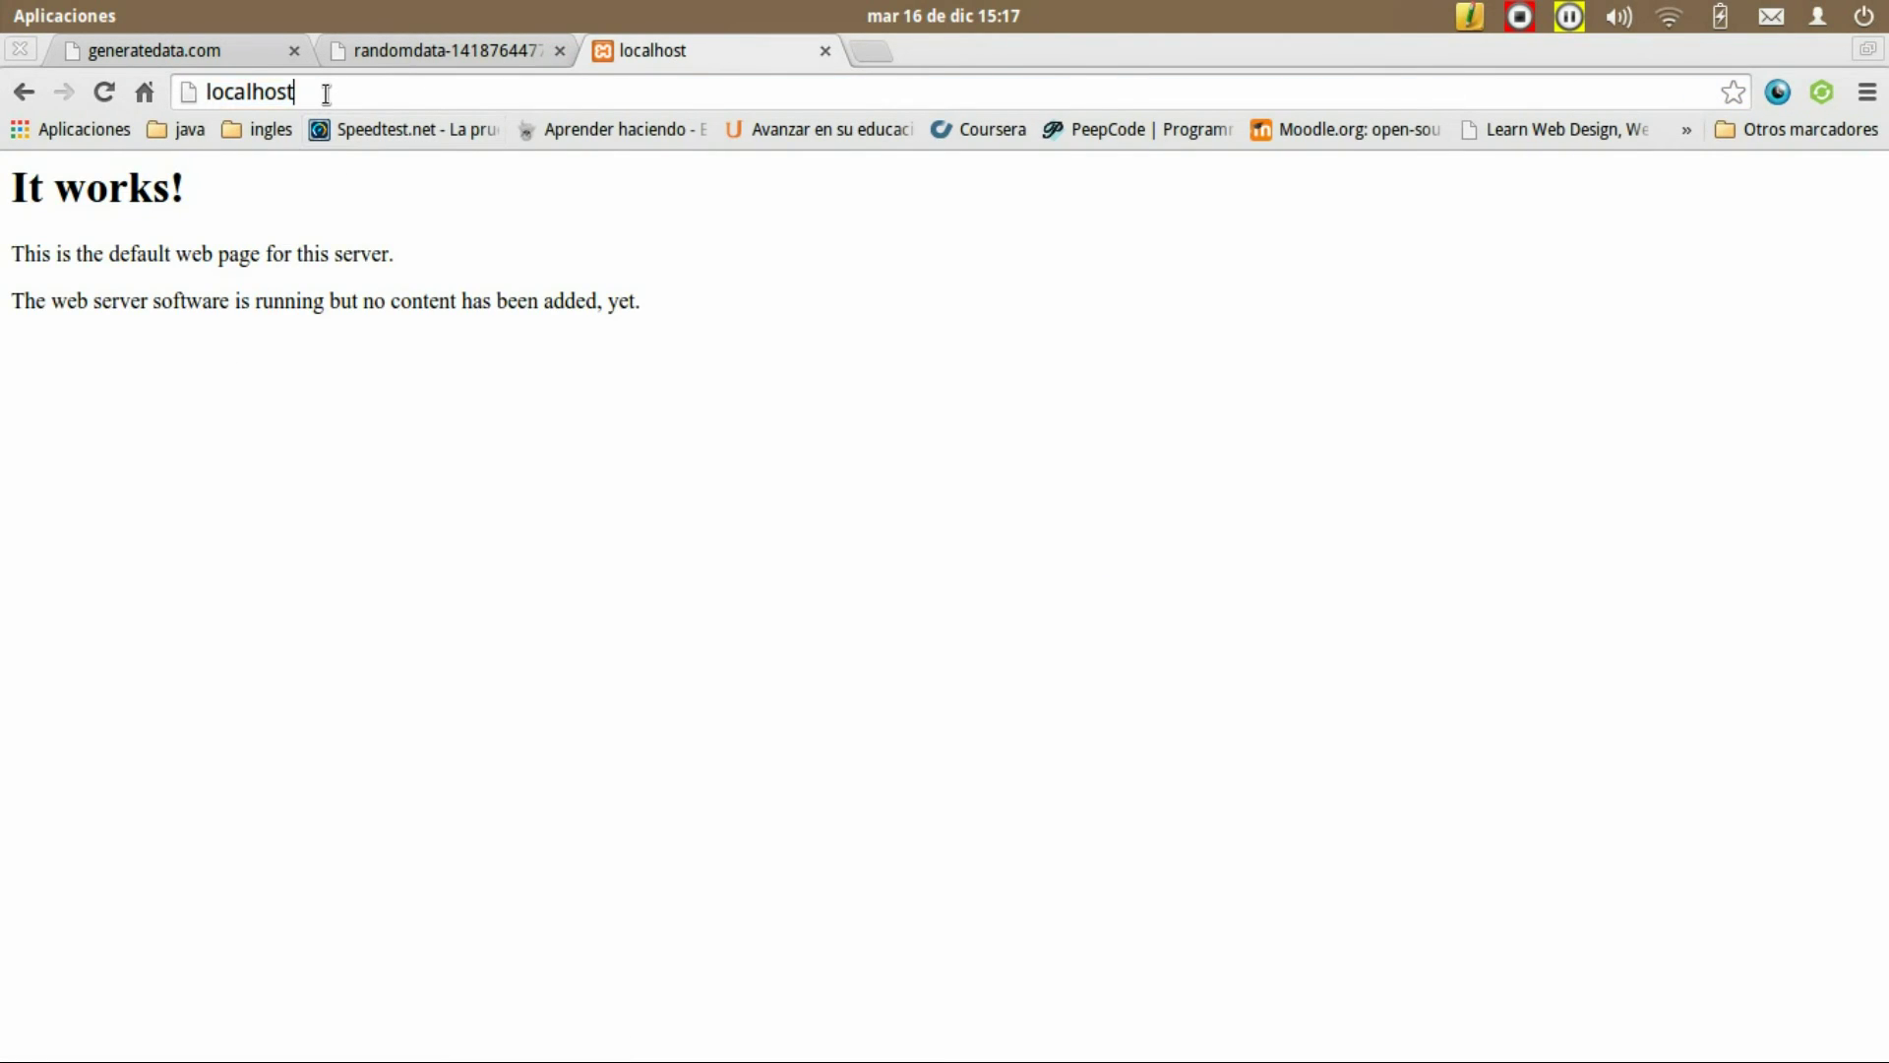